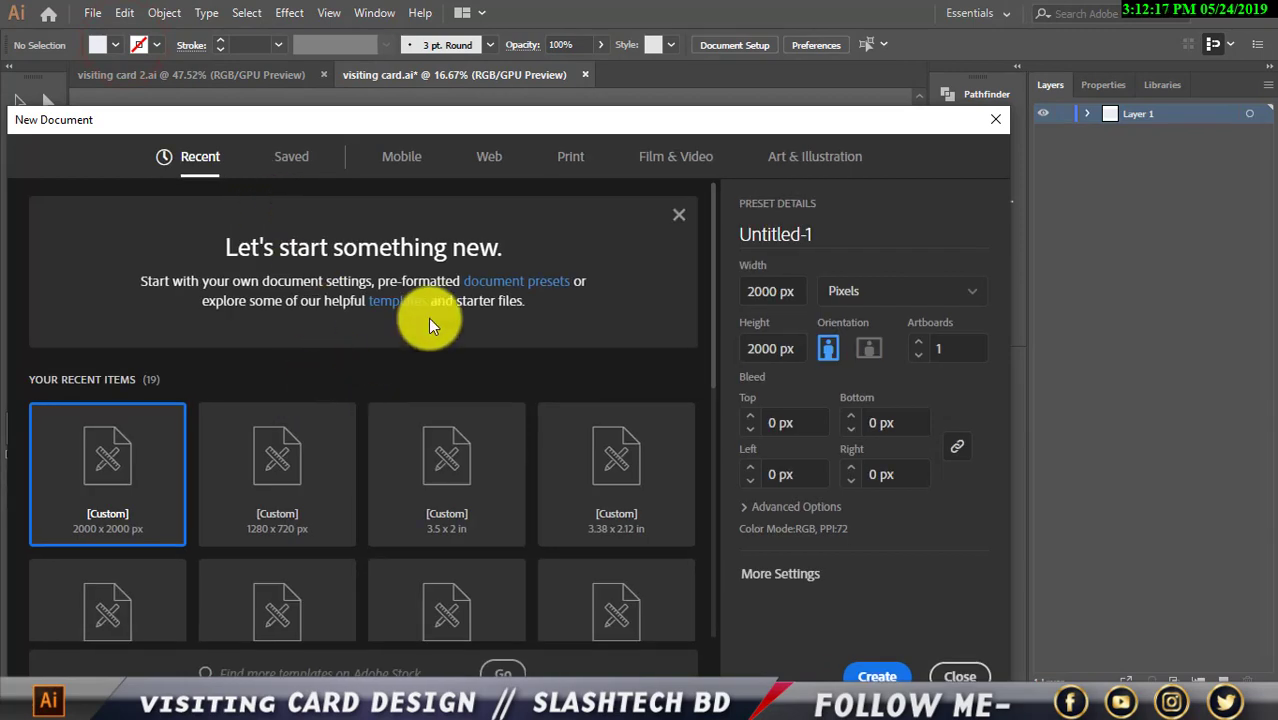
Try the 3.5 x 2 in card preset, then close New Document without creating a file
left_click_drag(535, 126, 598, 67)
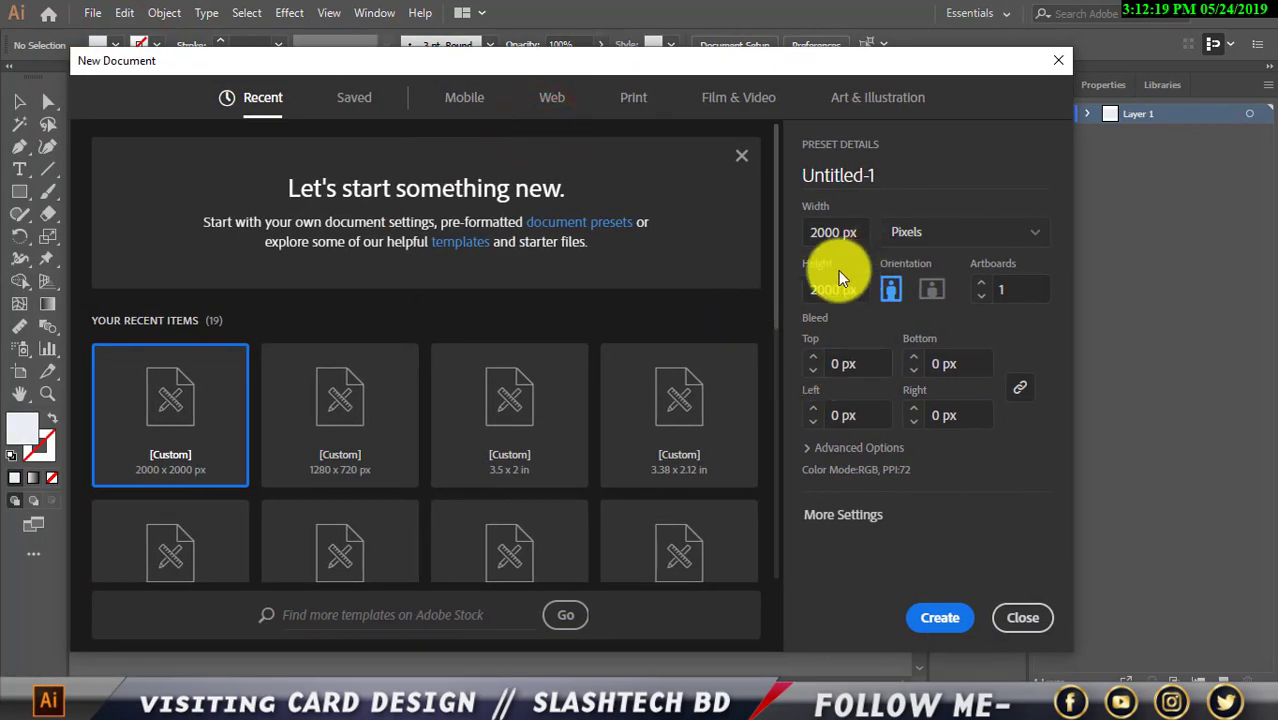
left_click(529, 464)
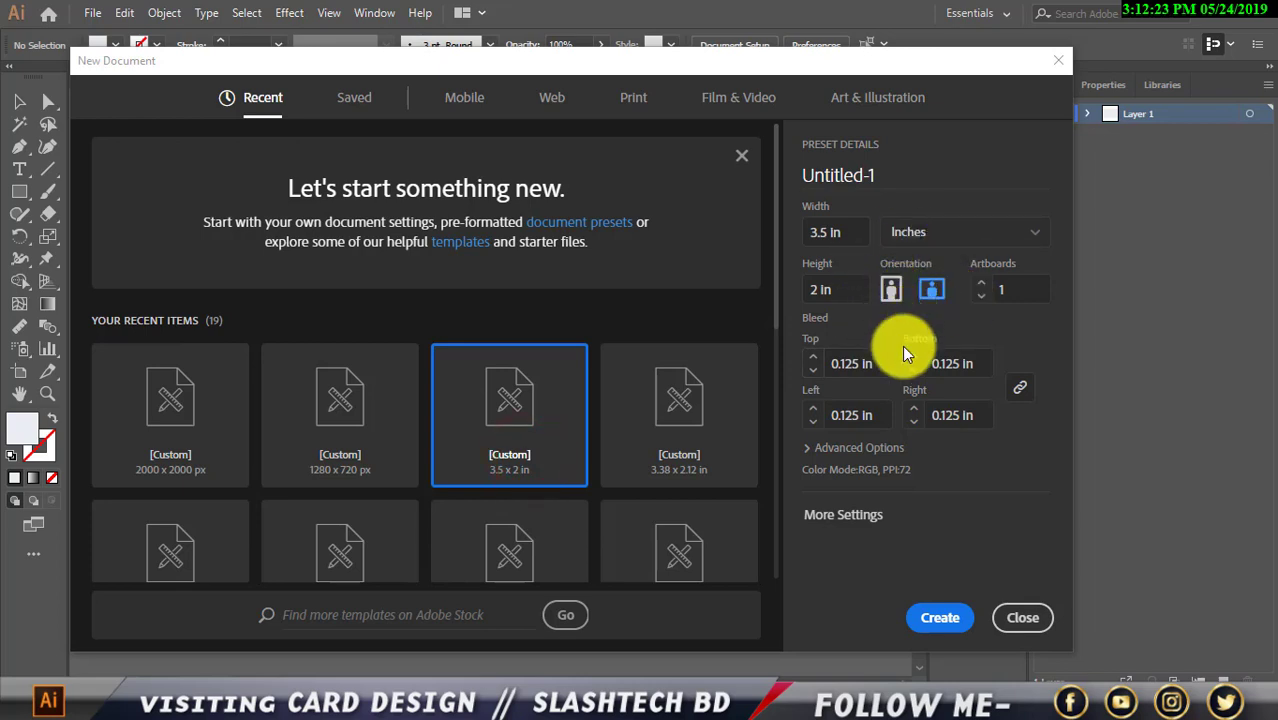
double_click(826, 232)
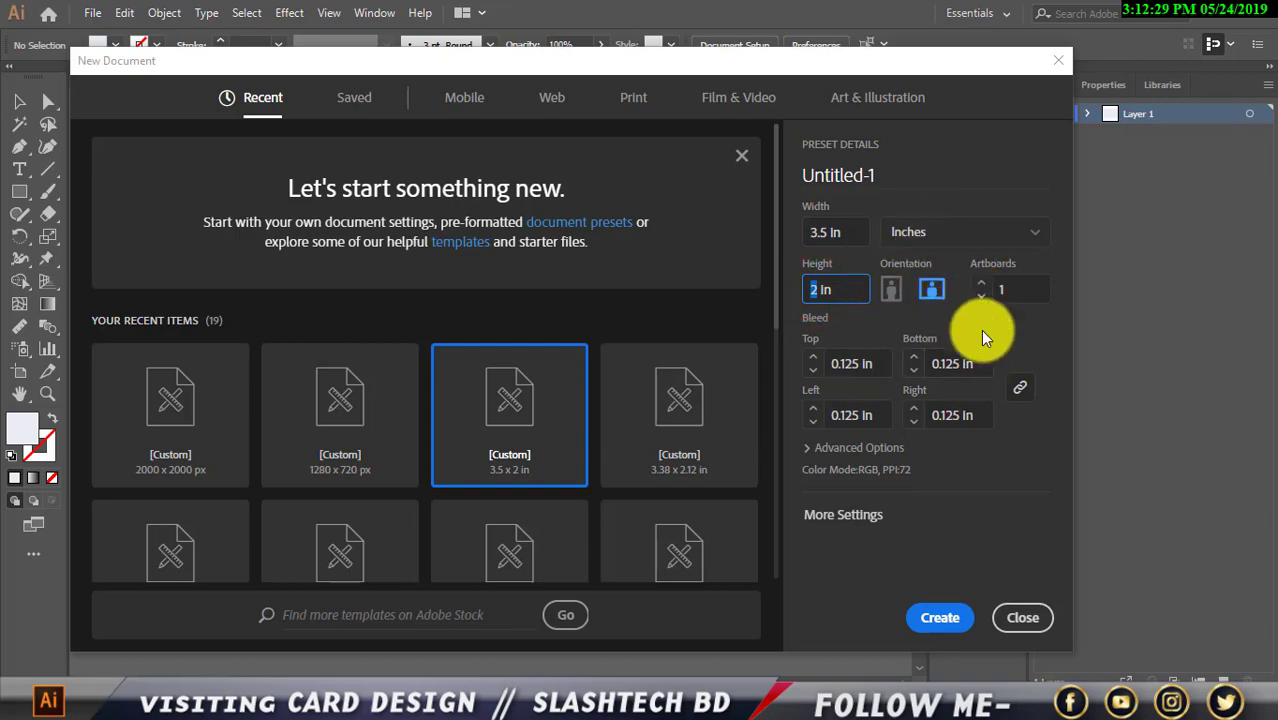
left_click(1003, 617)
left_click(420, 326)
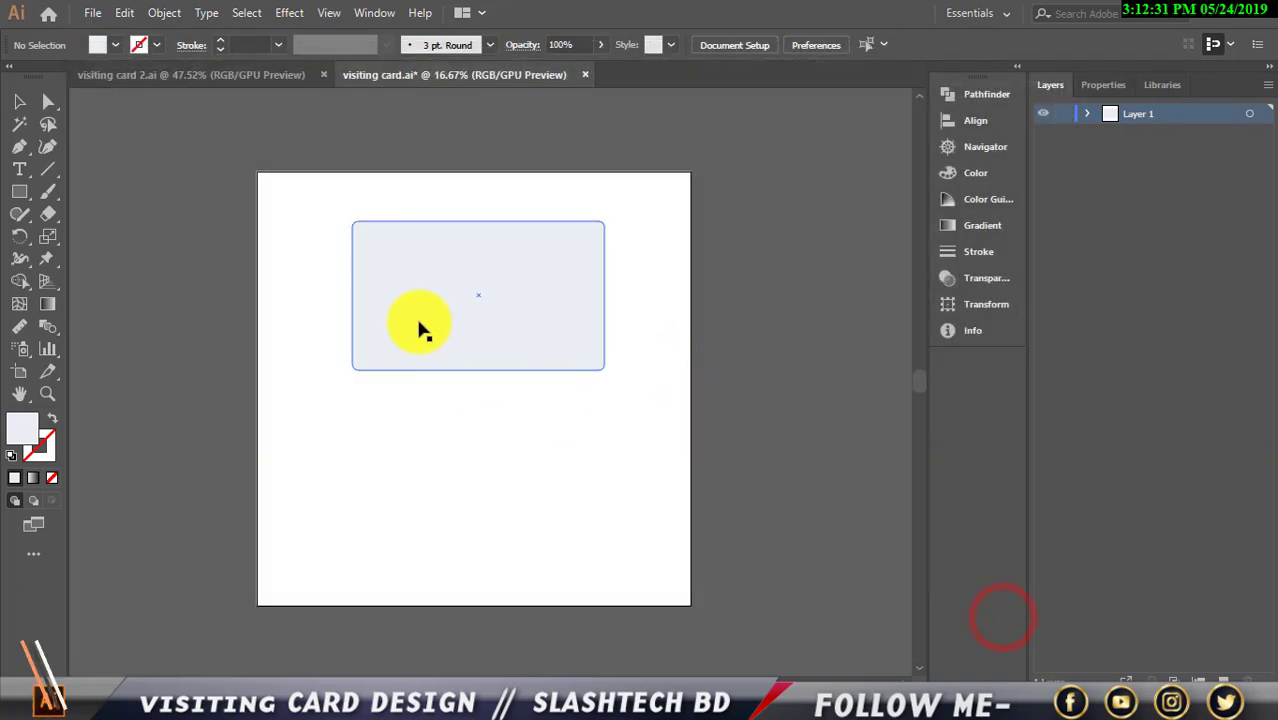
Draw a rectangle covering the whole artboard
left_click(700, 300)
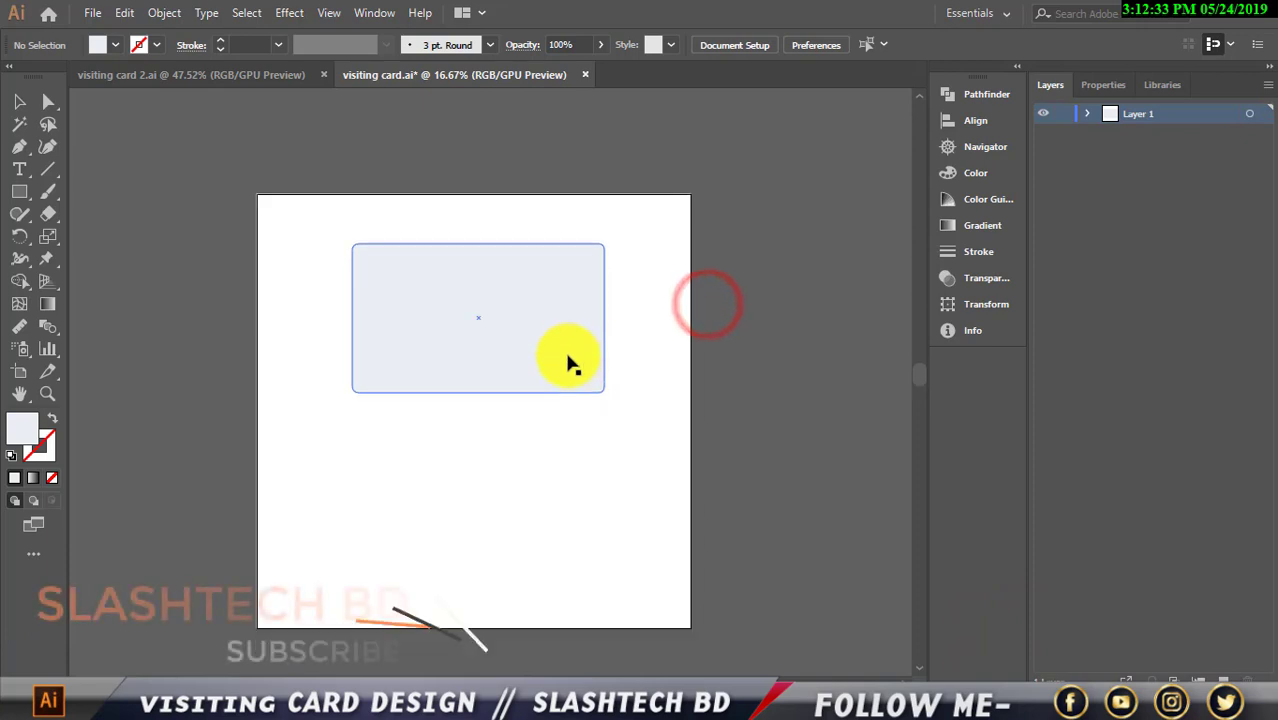
left_click(567, 430)
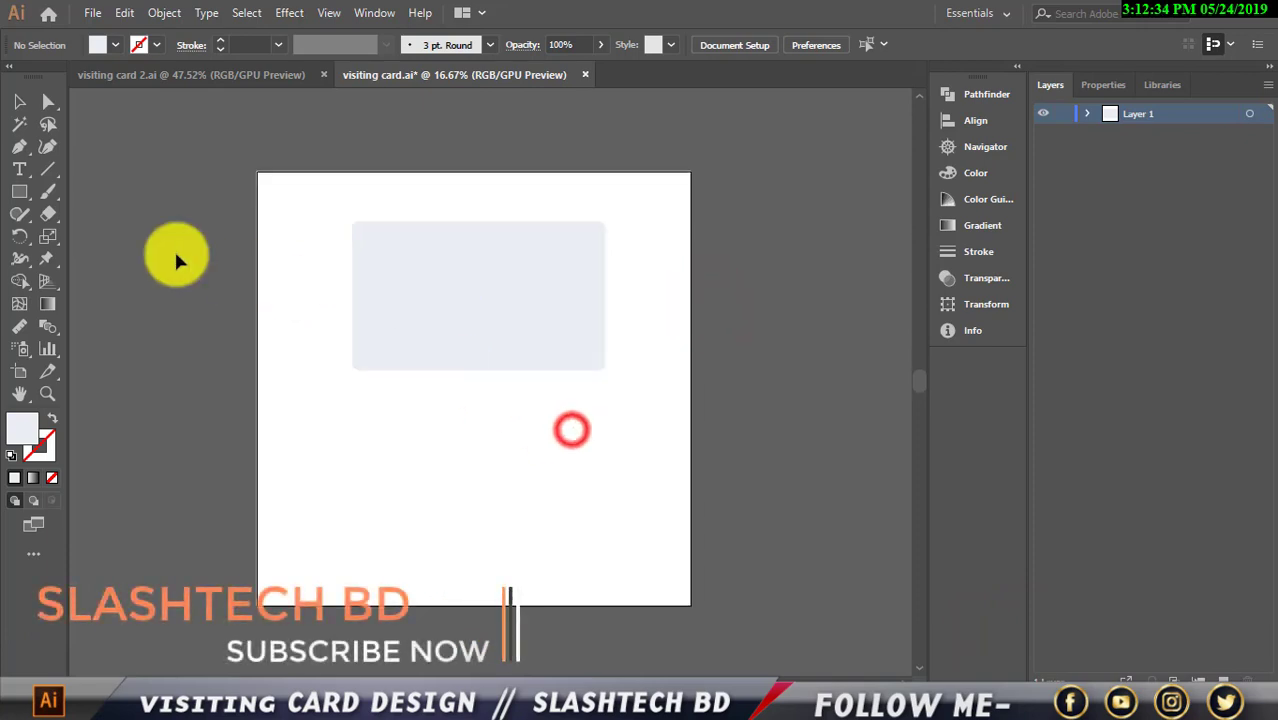
left_click(26, 195)
left_click_drag(258, 172, 690, 603)
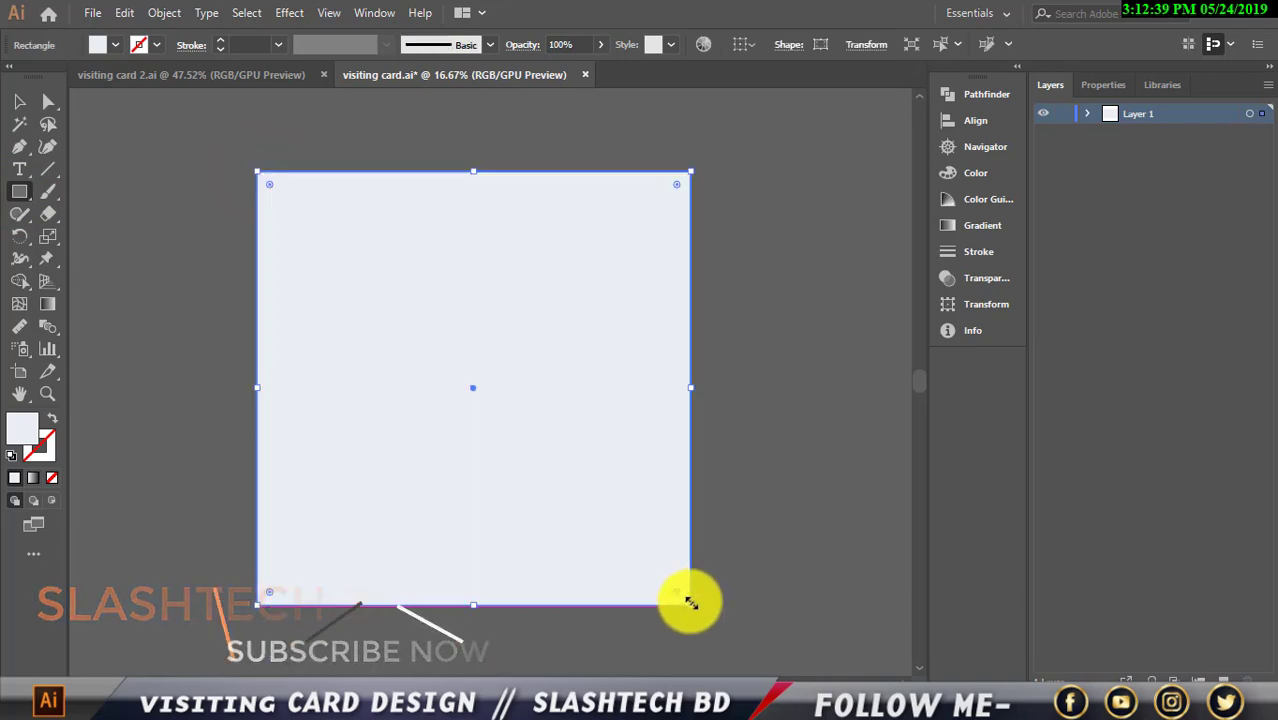
left_click(19, 101)
Fill the new rectangle with orange DB891D in the Color Picker
left_click(115, 45)
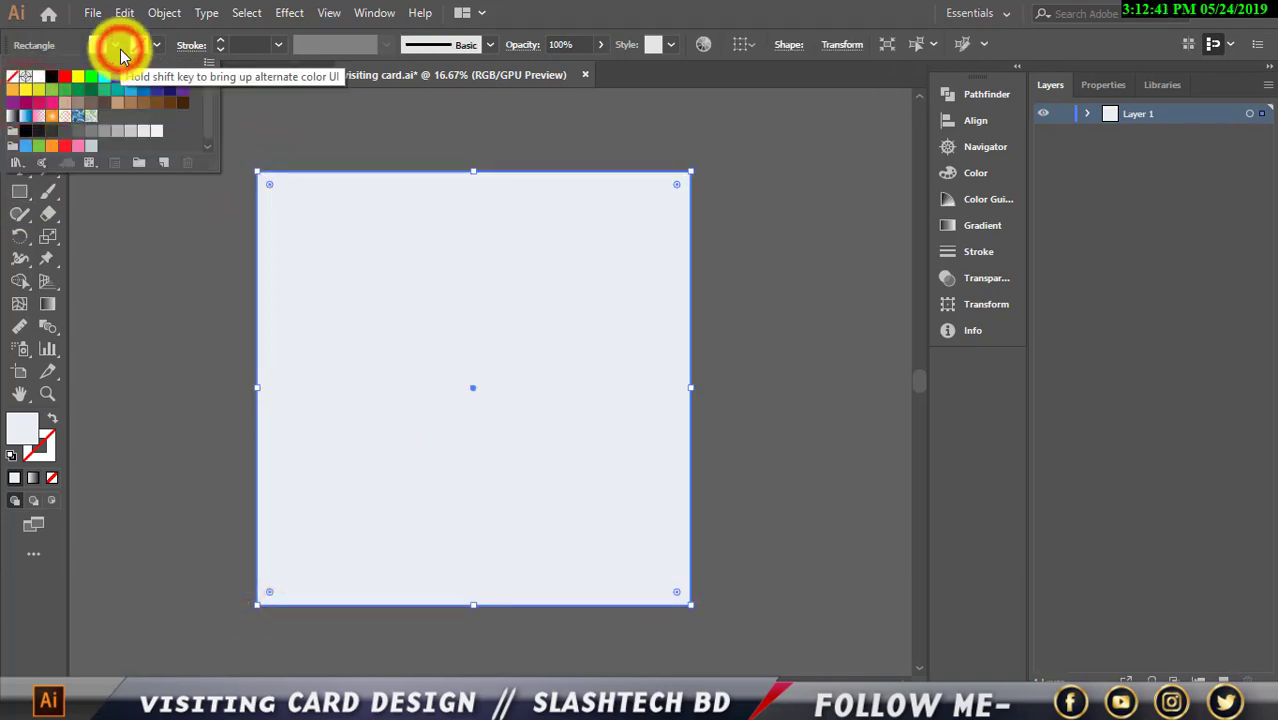
left_click(115, 45)
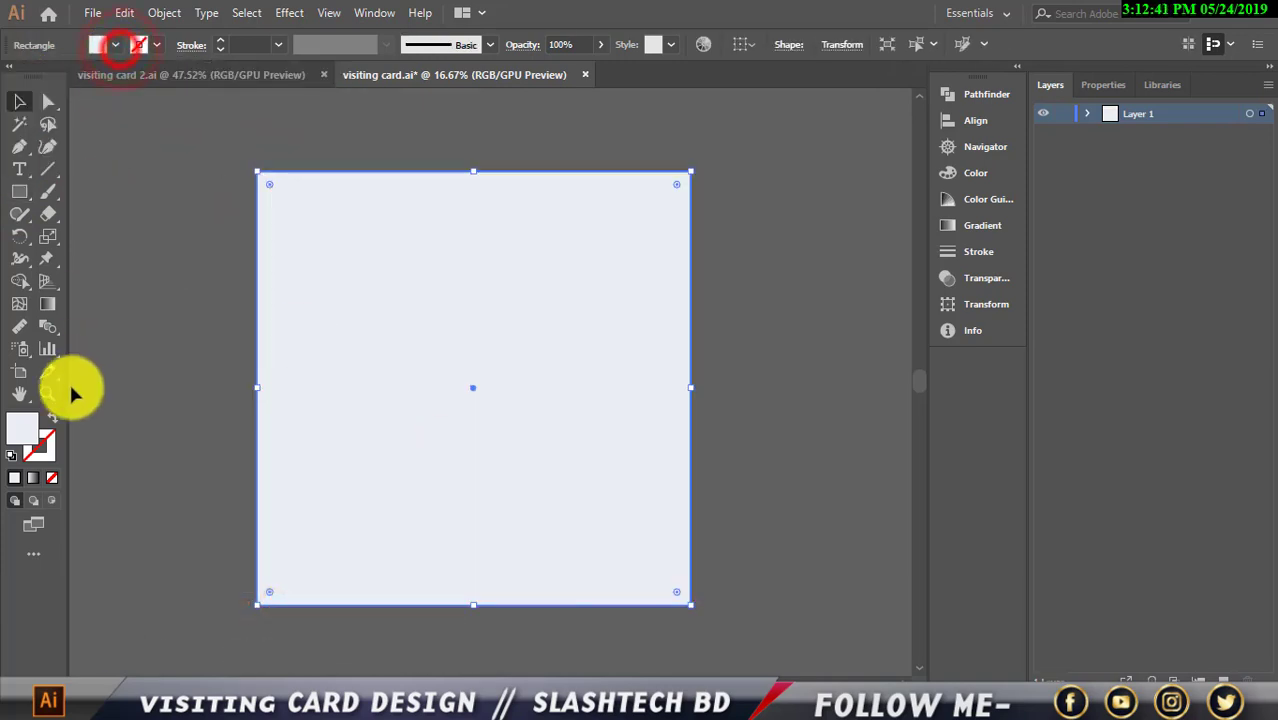
double_click(20, 432)
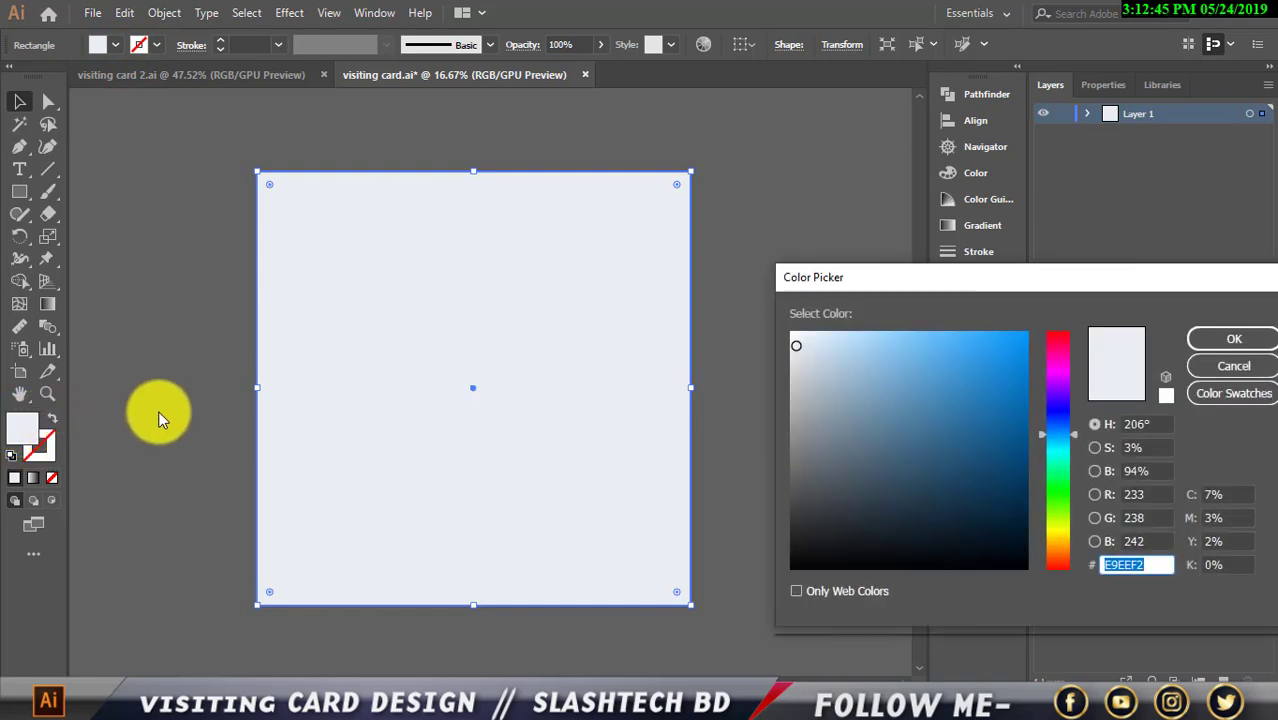
left_click_drag(1107, 279, 949, 178)
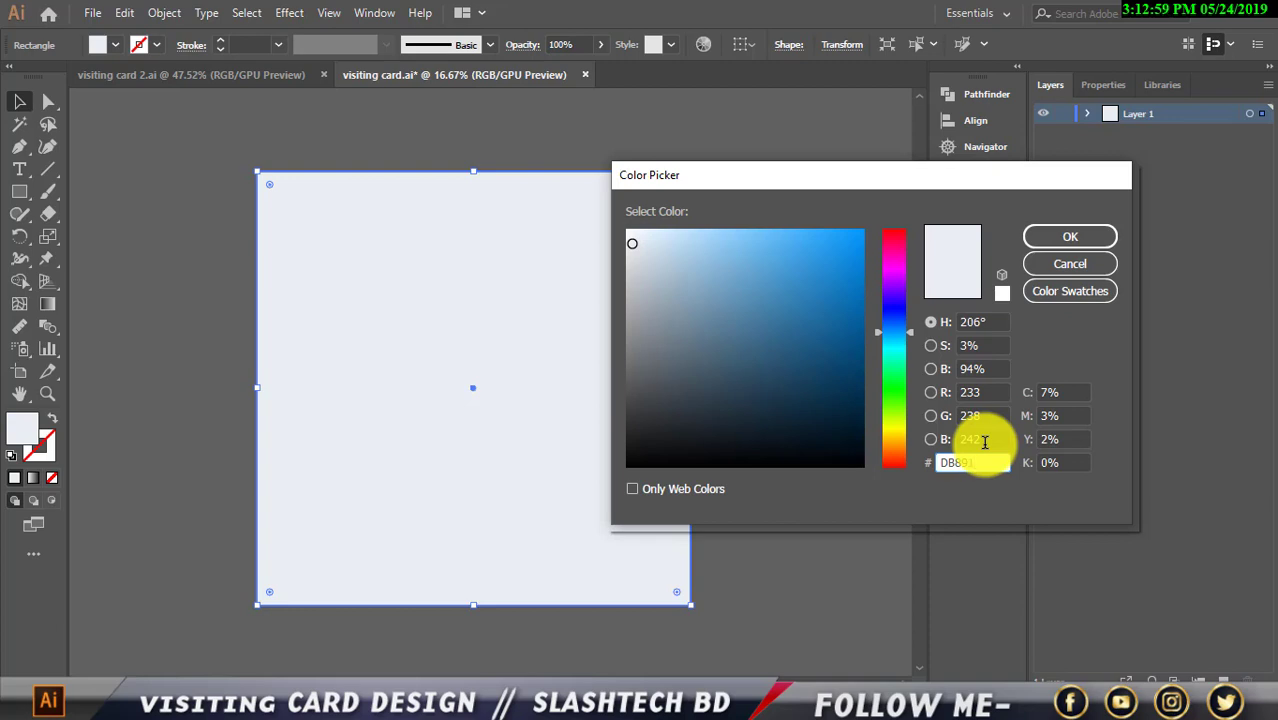
left_click(1080, 237)
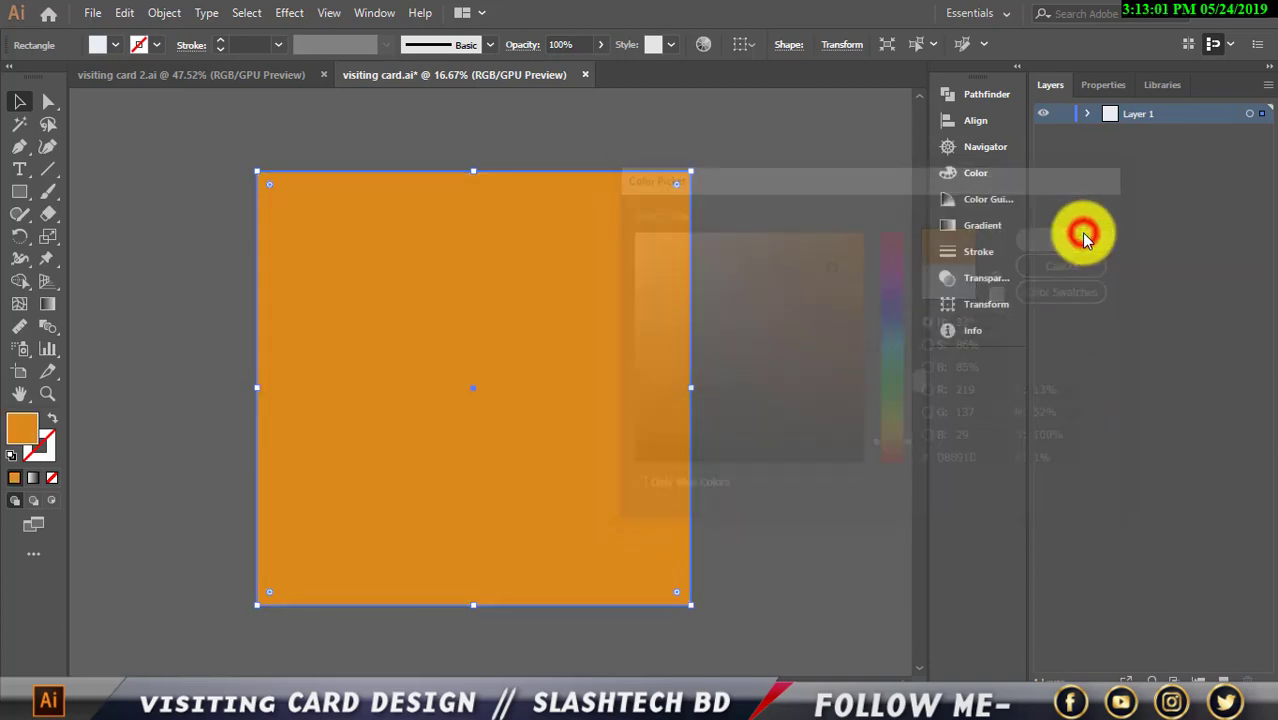
Send the orange rectangle to the back, behind the card
right_click(560, 335)
mouse_move(740, 604)
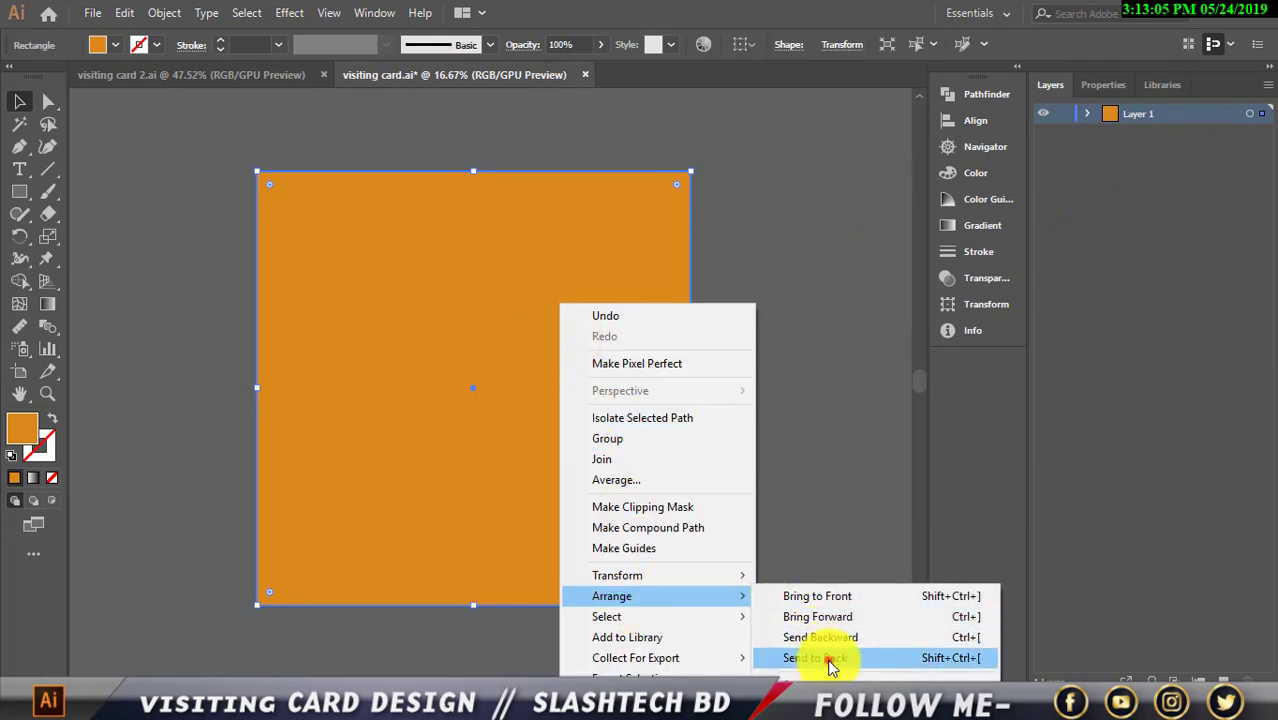
left_click(815, 658)
left_click(843, 560)
Adjust the orange background to a brighter shade in the Color Picker
scroll(565, 475, "down", 1)
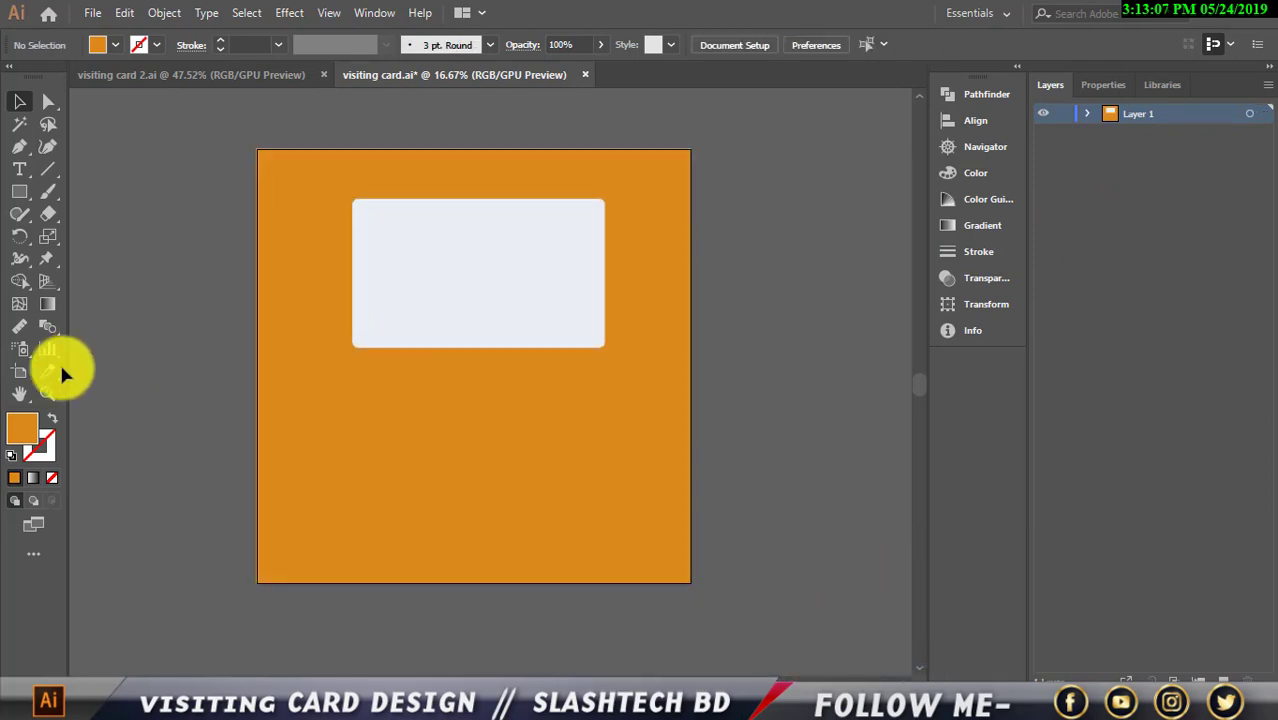
double_click(24, 426)
left_click_drag(836, 366, 847, 246)
left_click(1078, 236)
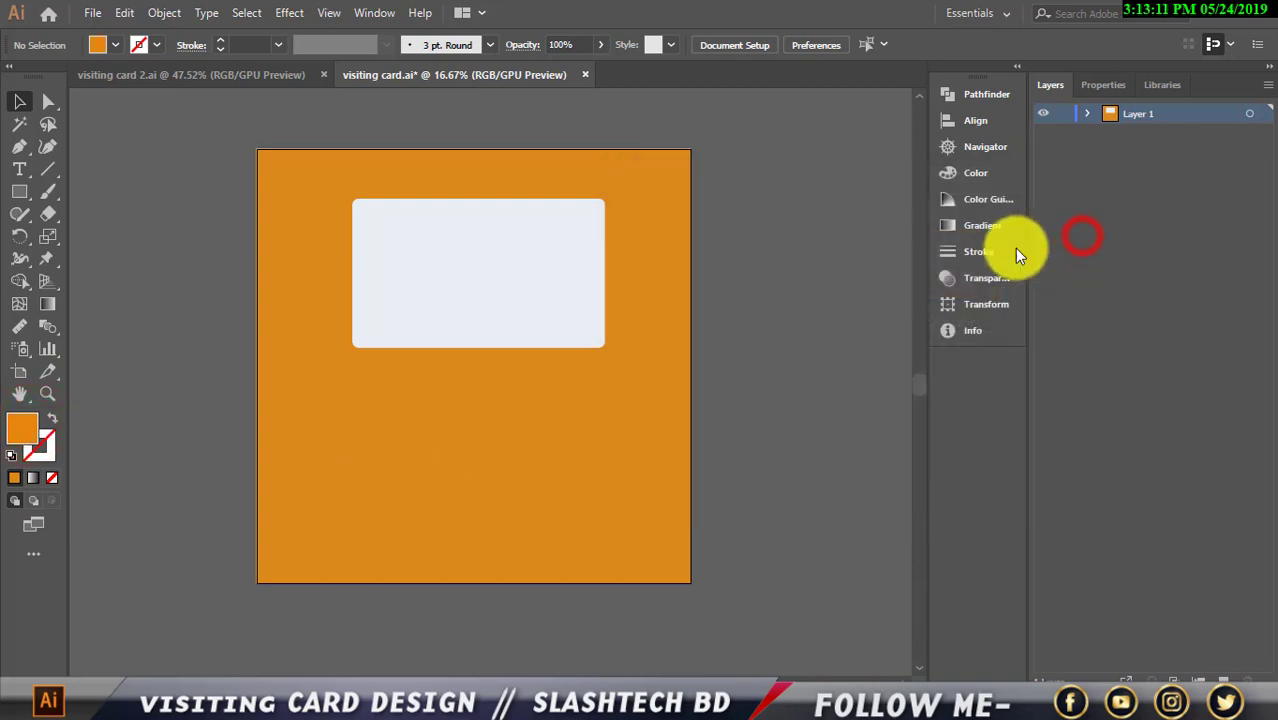
left_click(801, 292)
Change the card rectangle's fill to white
left_click(465, 294)
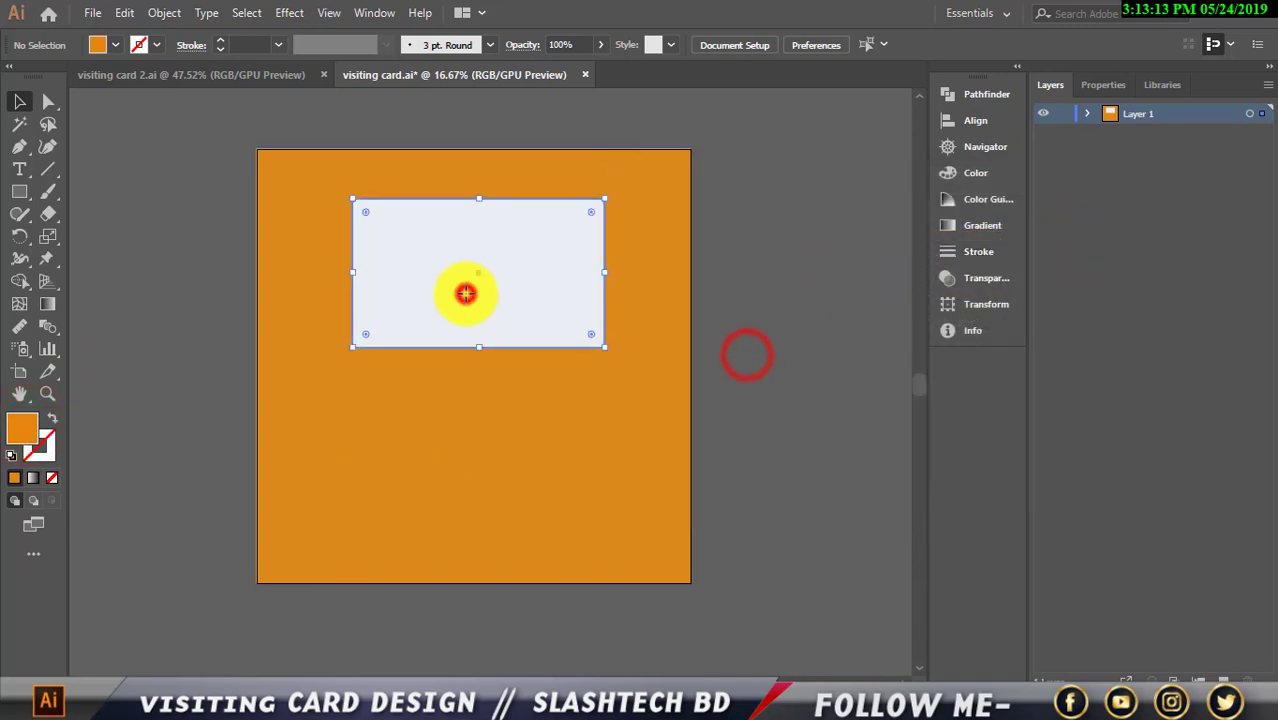
scroll(352, 537, "up", 1)
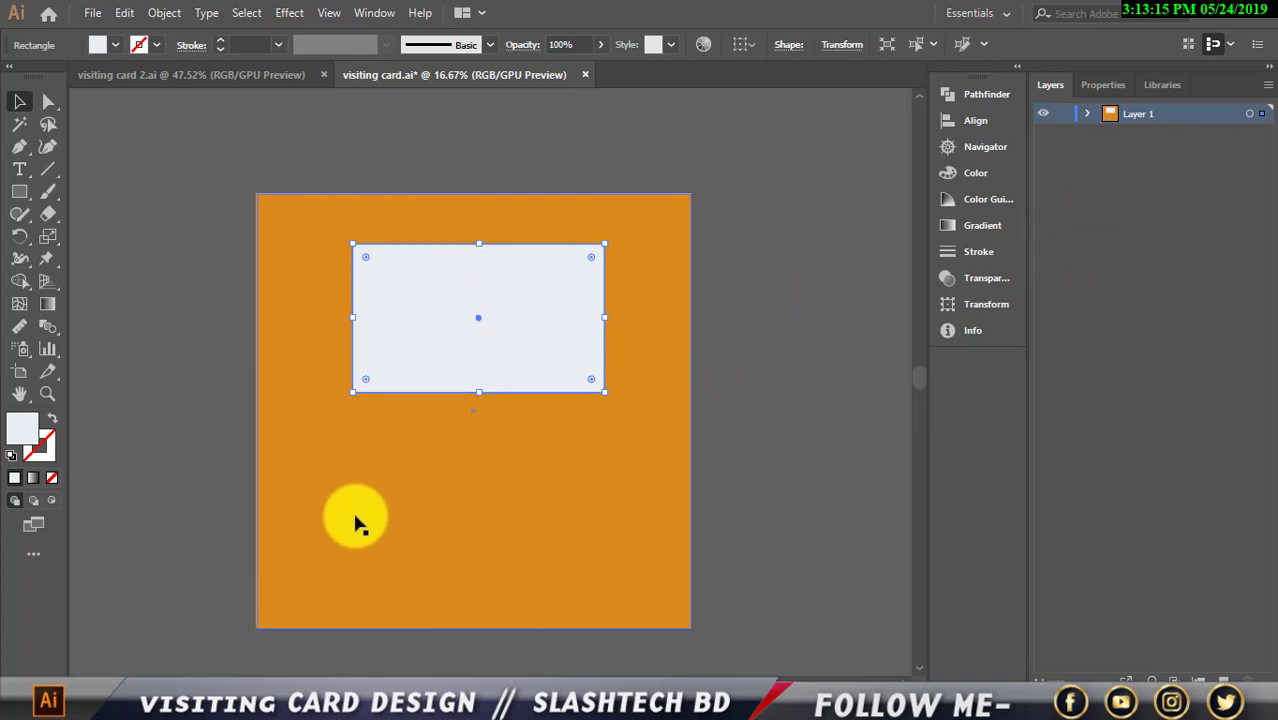
scroll(377, 487, "up", 1)
scroll(410, 470, "up", 2)
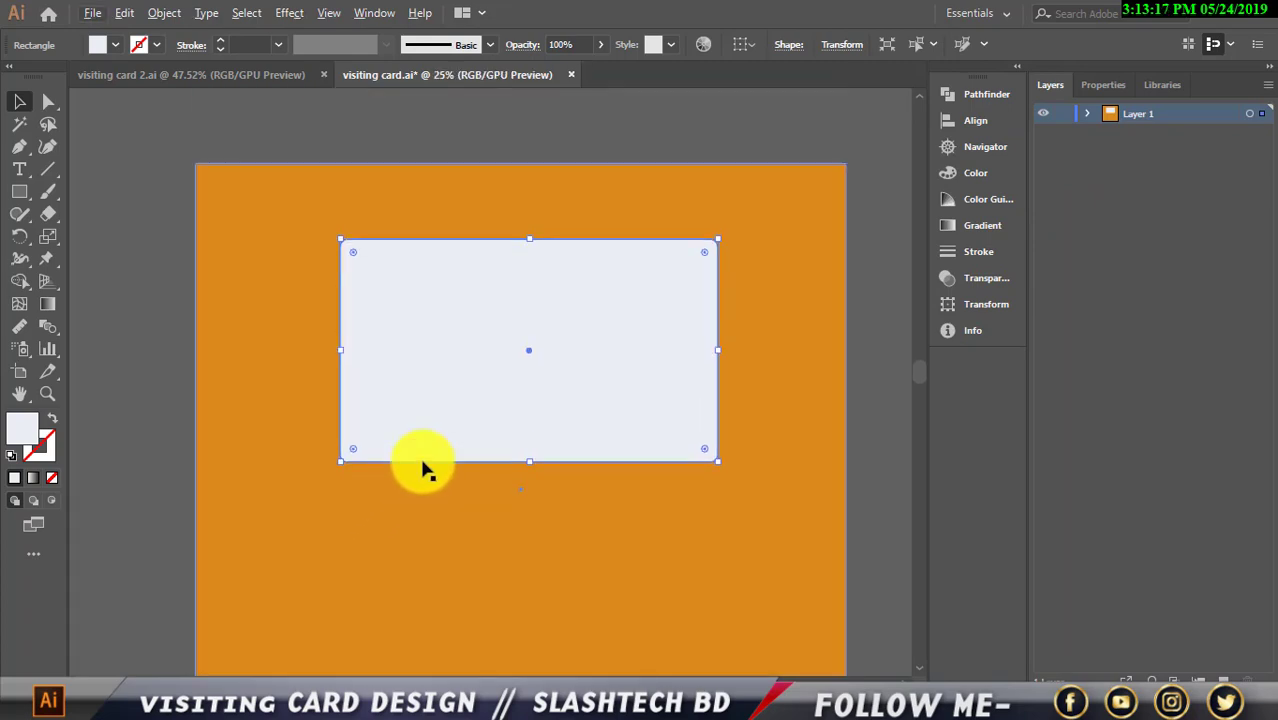
left_click(845, 340)
left_click(590, 376)
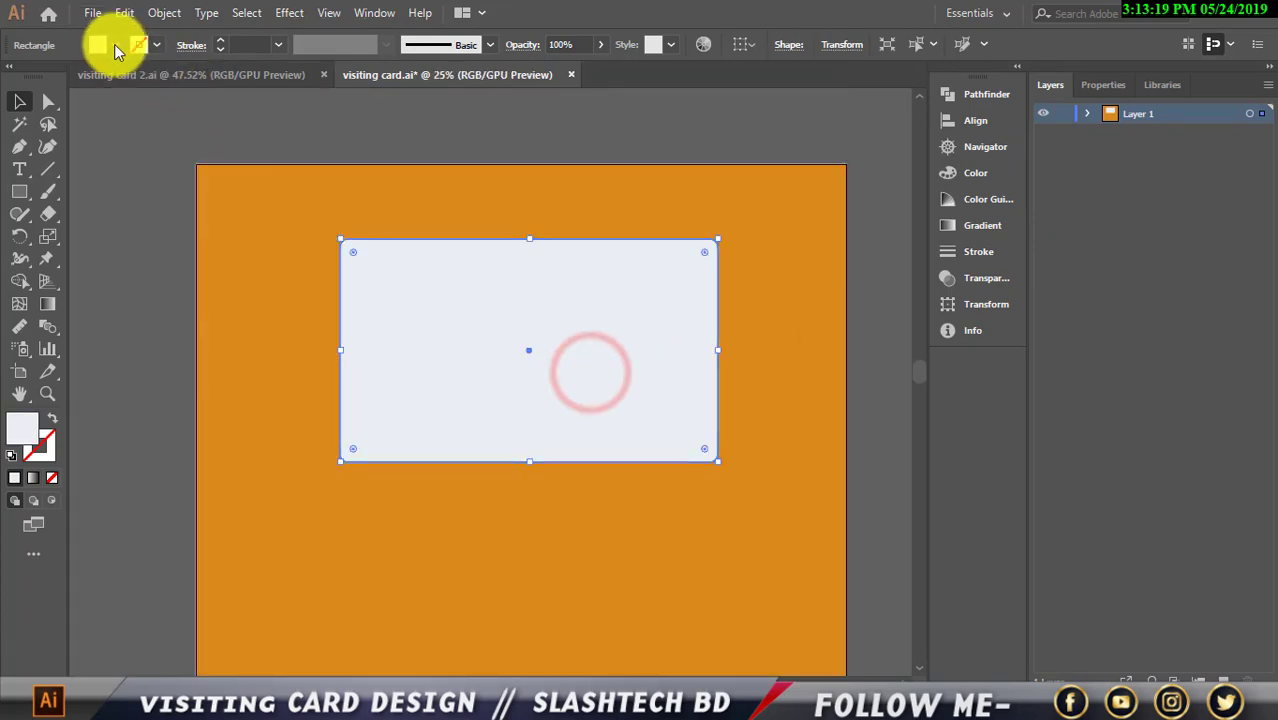
left_click(115, 44)
left_click(36, 78)
left_click(285, 125)
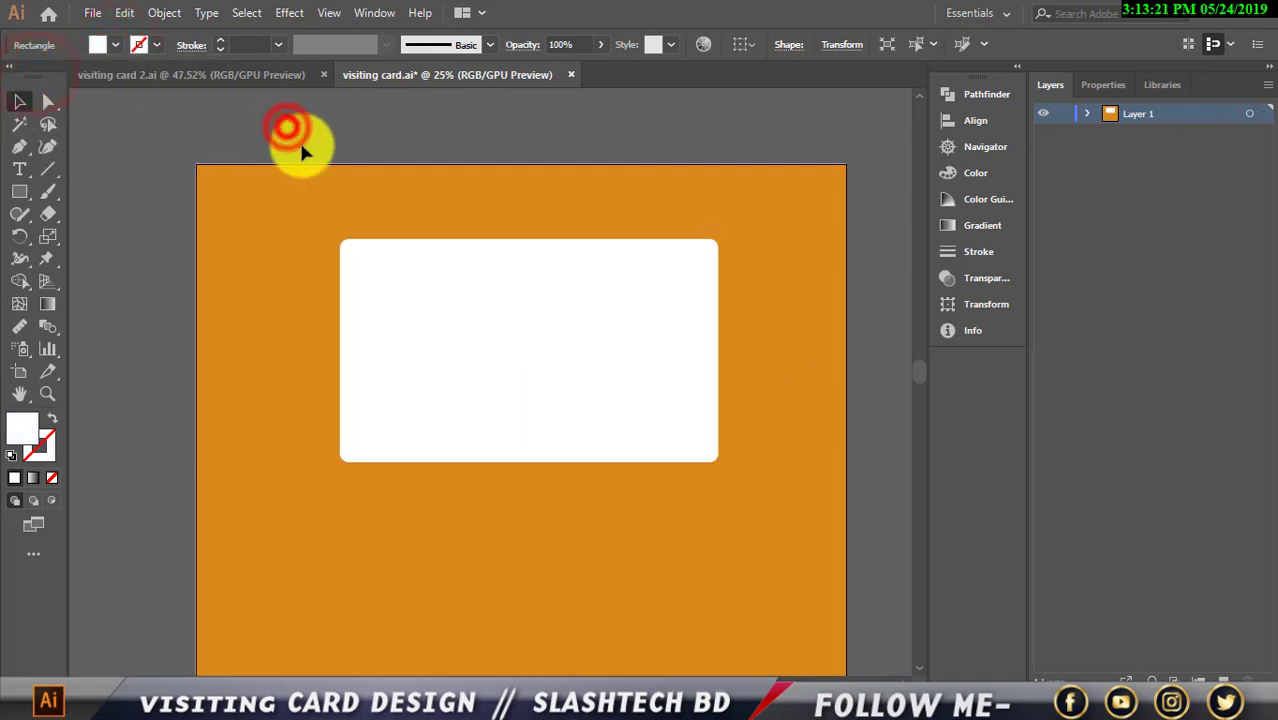
Show the rulers around the canvas with Ctrl+R
scroll(328, 194, "down", 2)
scroll(445, 270, "down", 1)
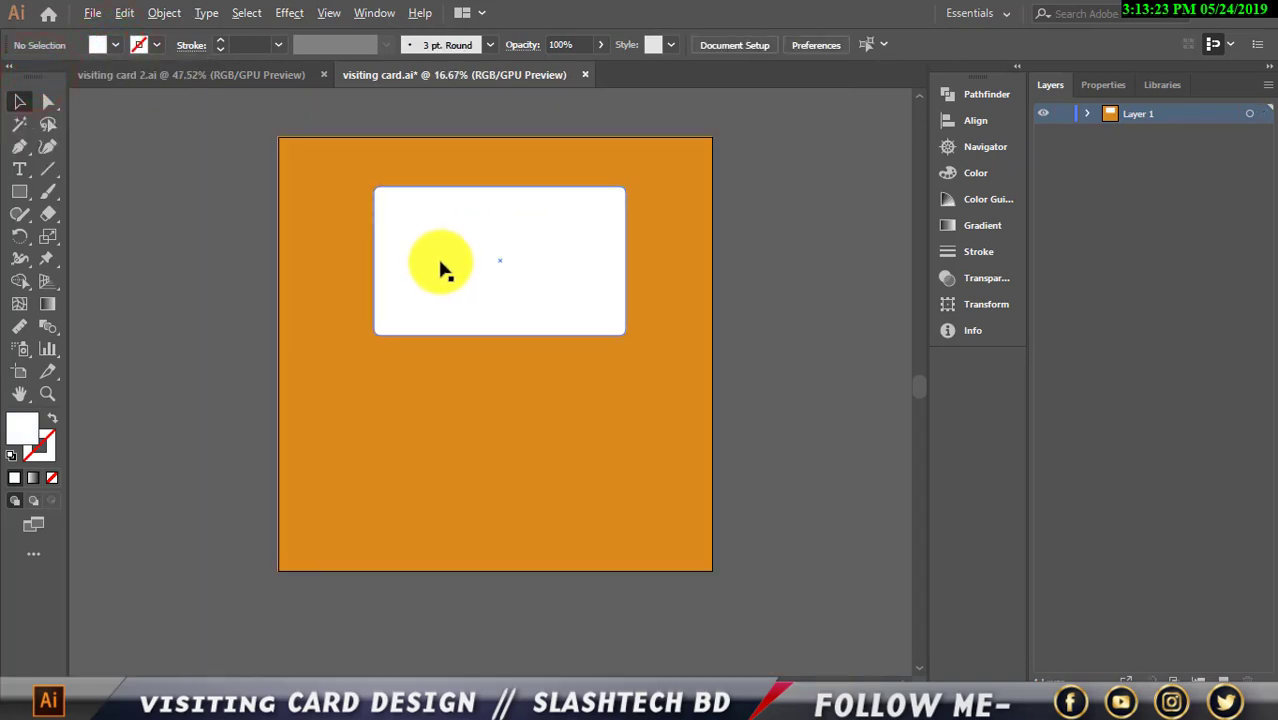
scroll(436, 266, "up", 1)
scroll(620, 390, "up", 1)
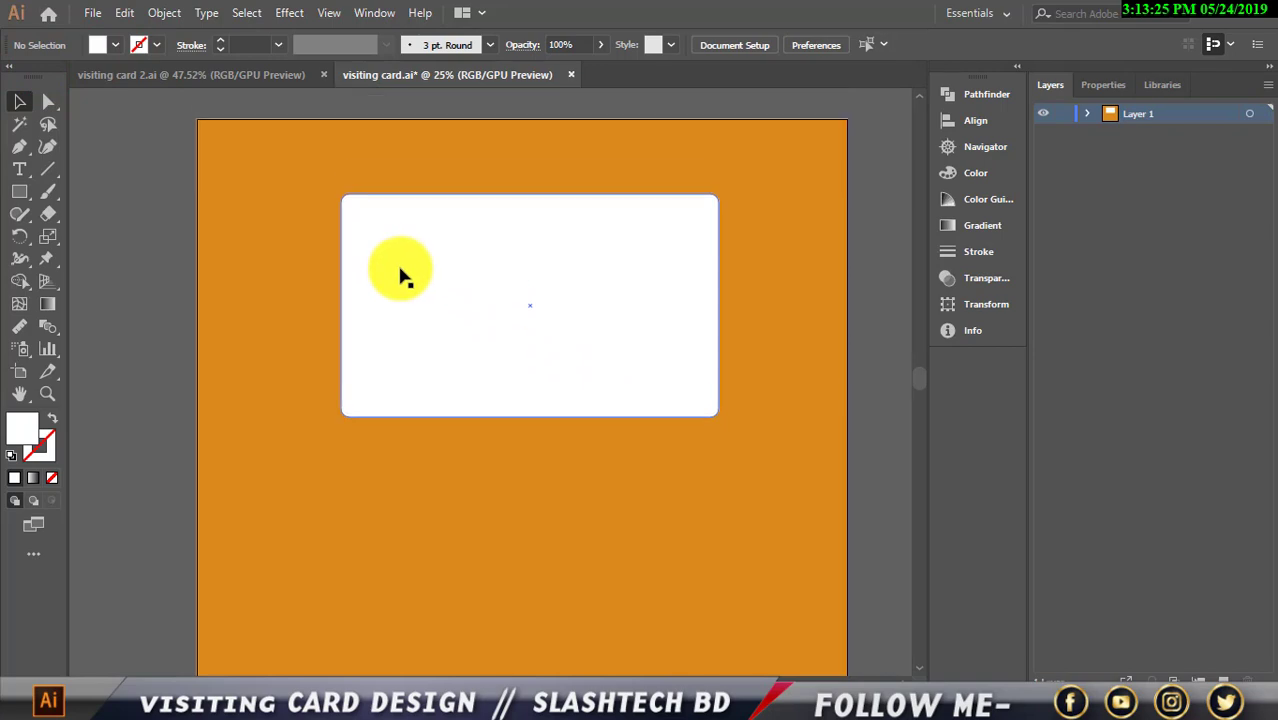
scroll(388, 262, "down", 1)
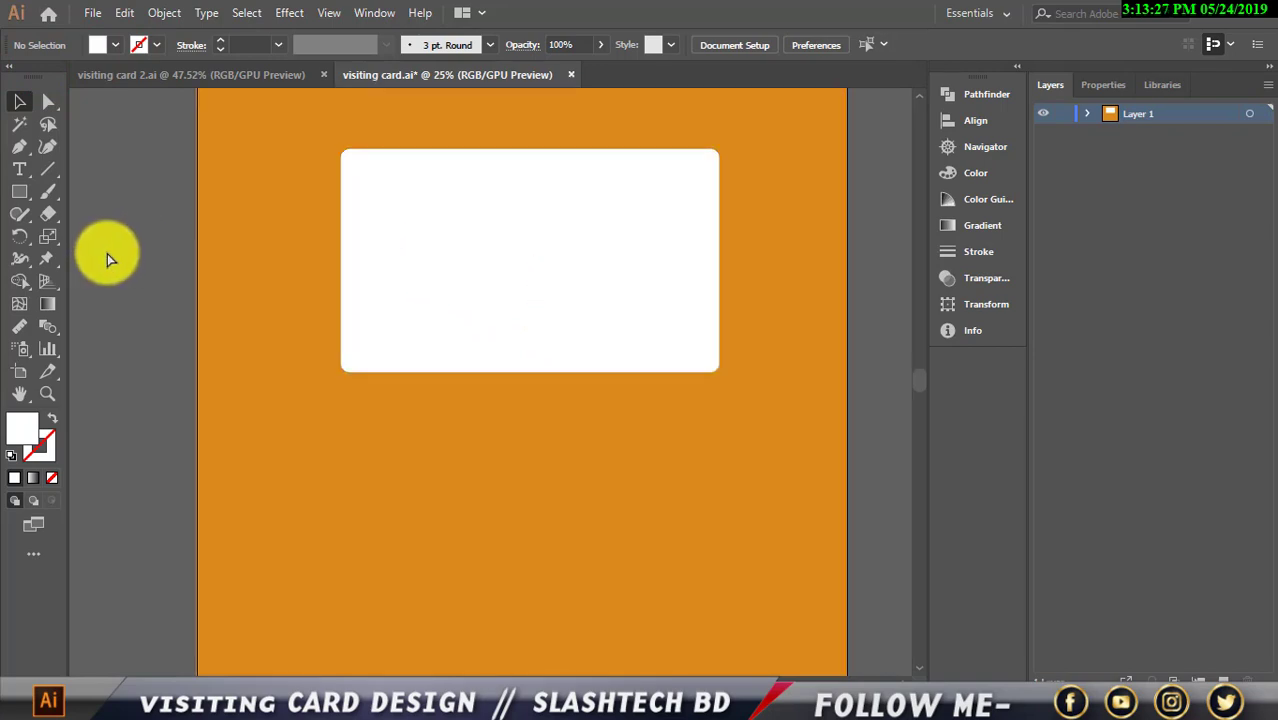
key("ctrl+r")
Place a vertical guide at the centre of the card
left_click(416, 262)
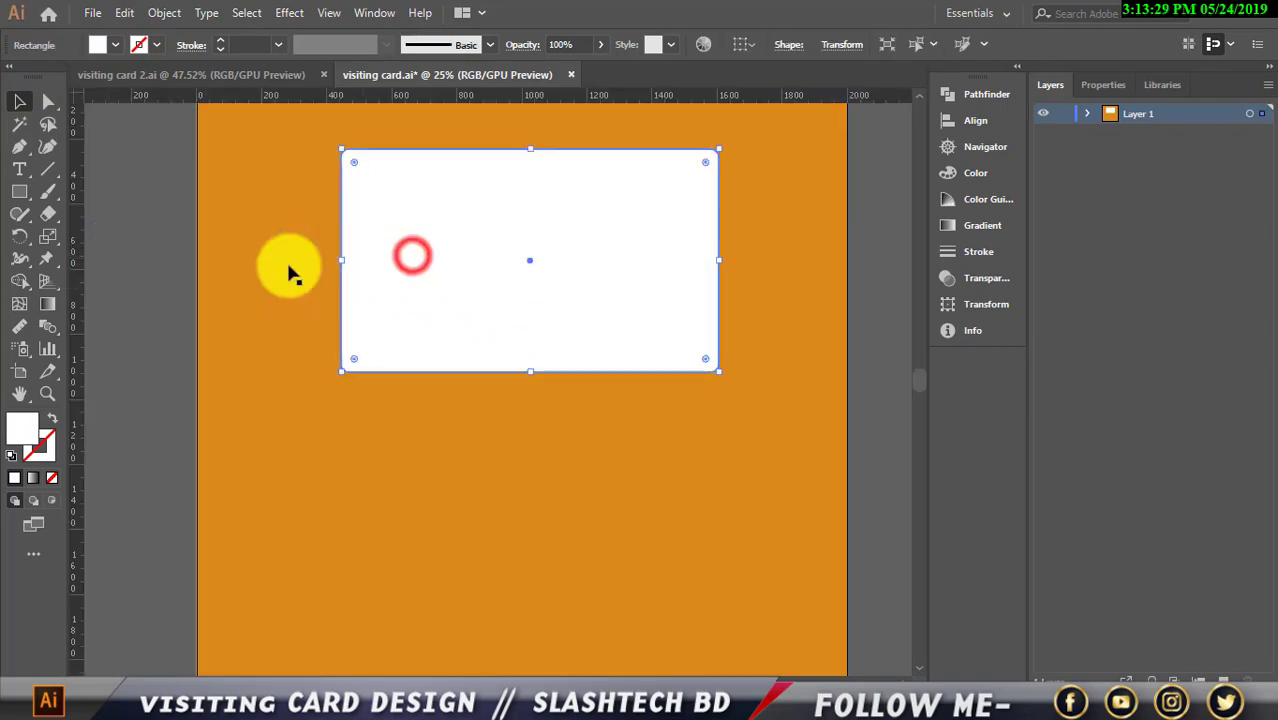
left_click_drag(75, 277, 481, 578)
left_click(474, 288)
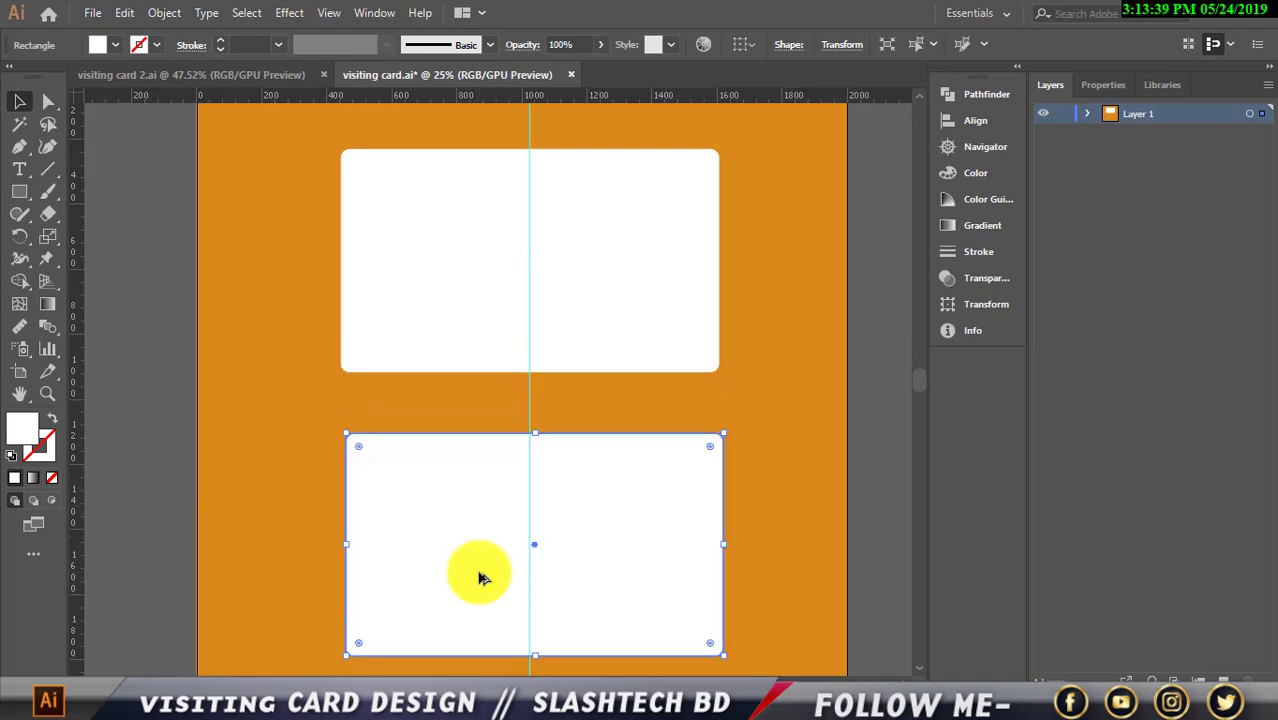
Nudge the lower card copy left to align it, then select the top card
key("Left")
key("Left")
key("Left")
key("Left")
key("Left")
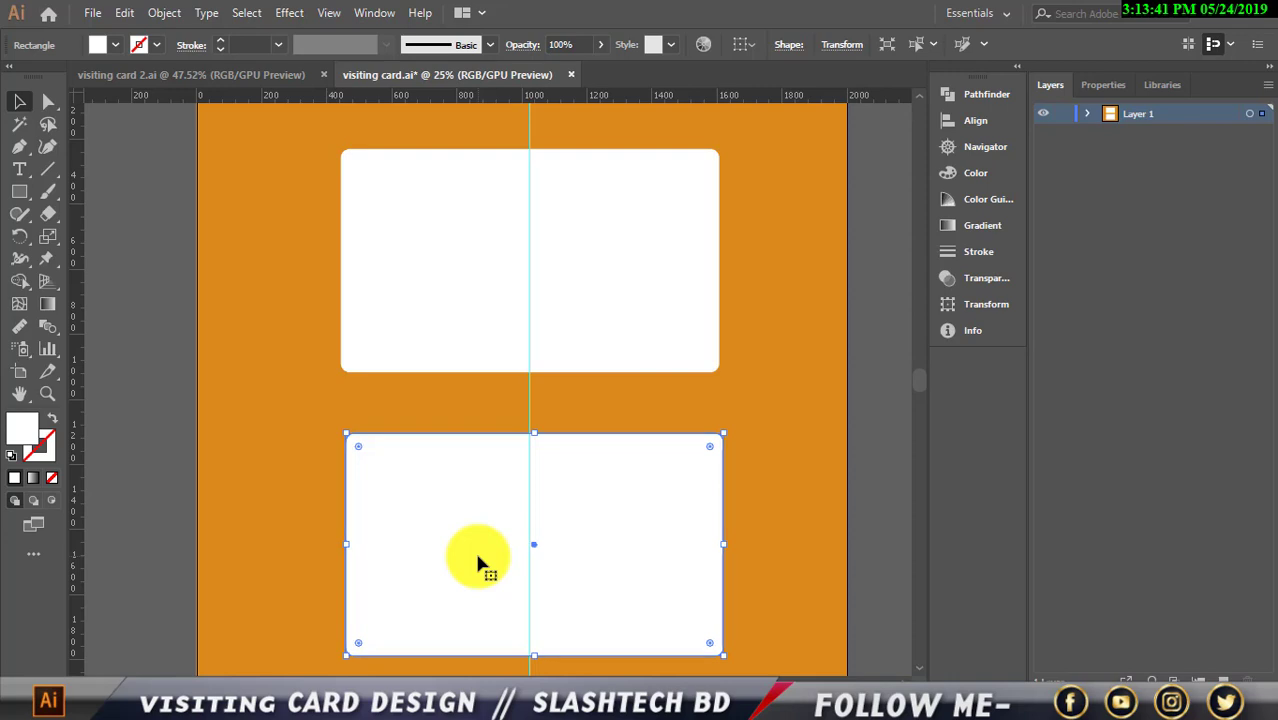
key("Left")
key("Left")
key("Left")
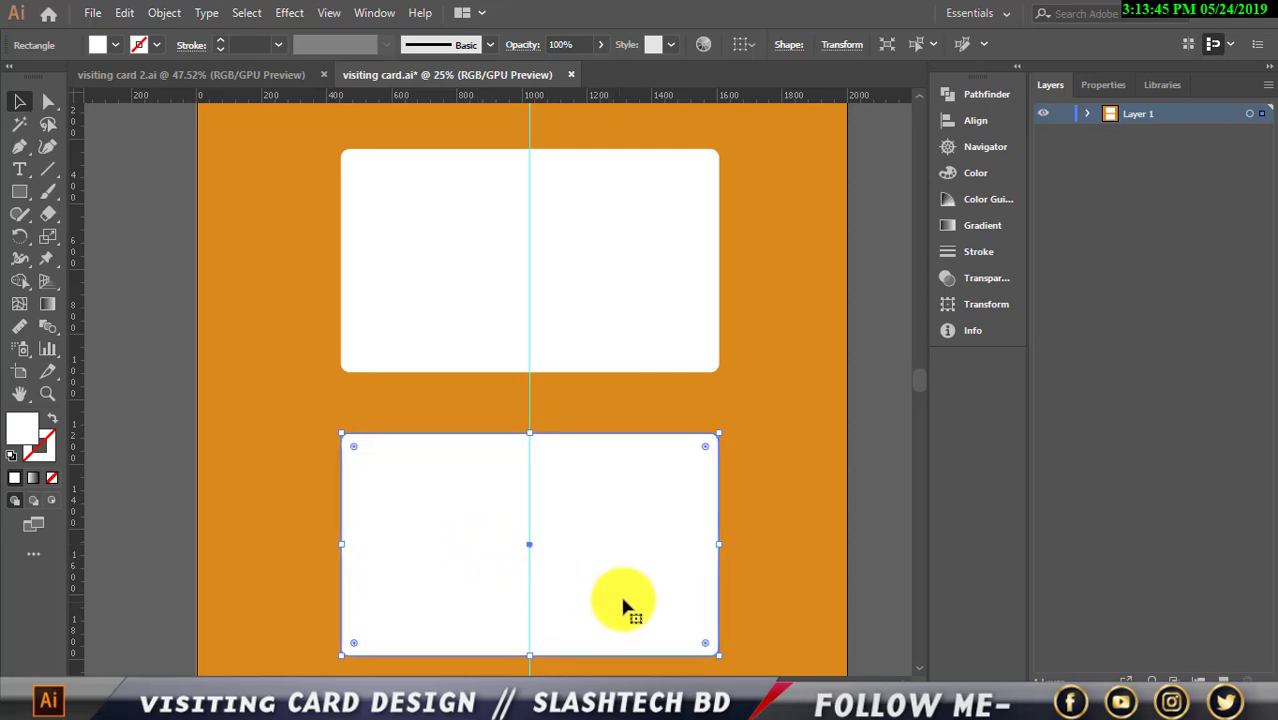
scroll(620, 592, "down", 3)
left_click(424, 616)
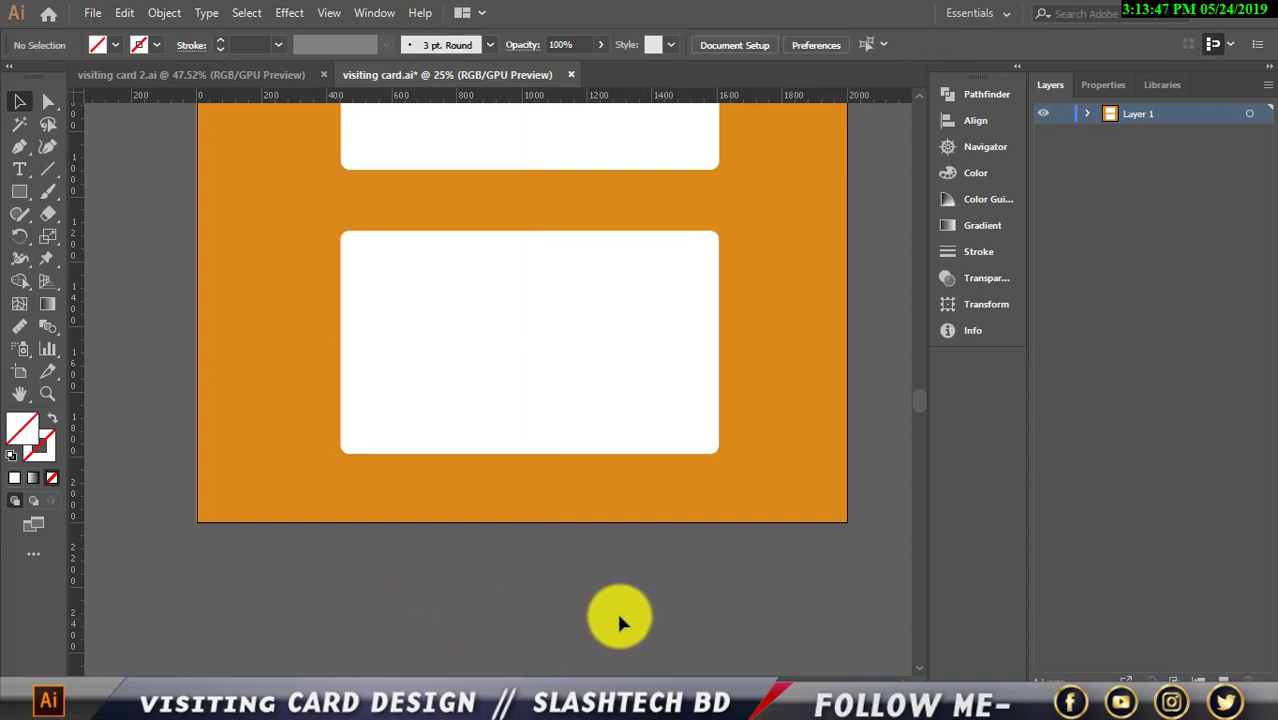
scroll(619, 590, "up", 2)
scroll(630, 347, "up", 2)
scroll(640, 350, "down", 1)
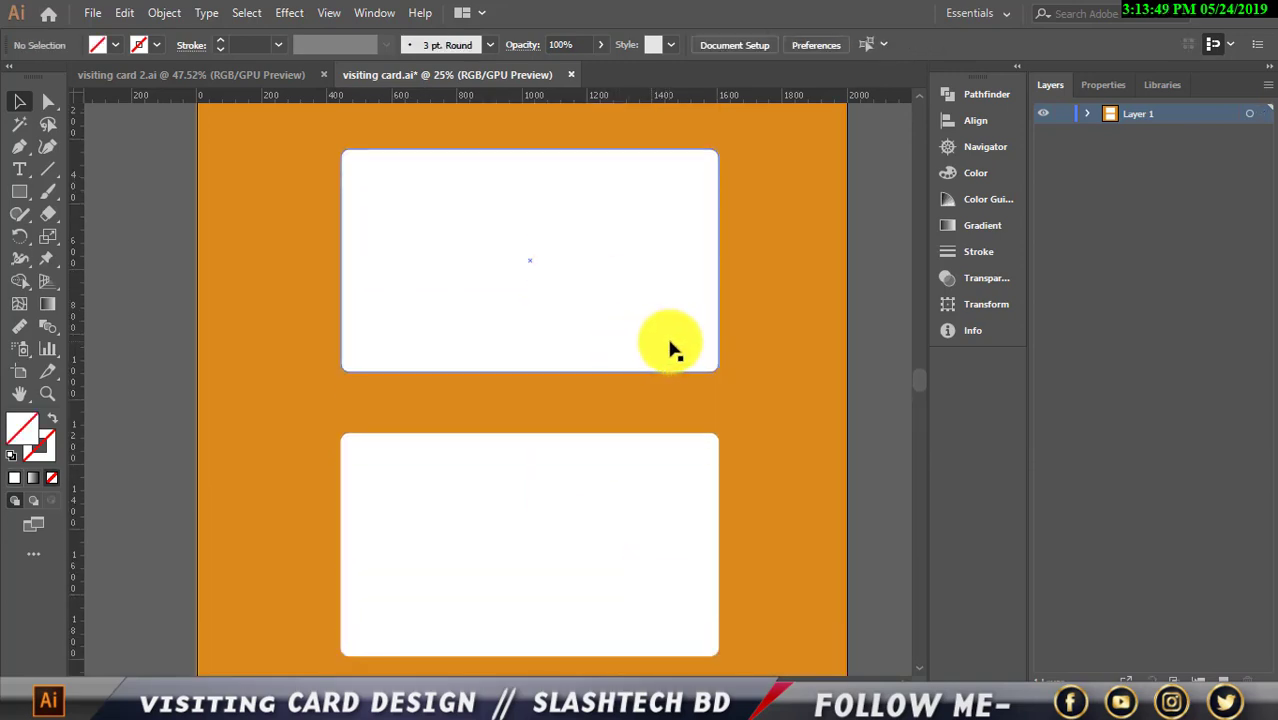
scroll(787, 394, "up", 4)
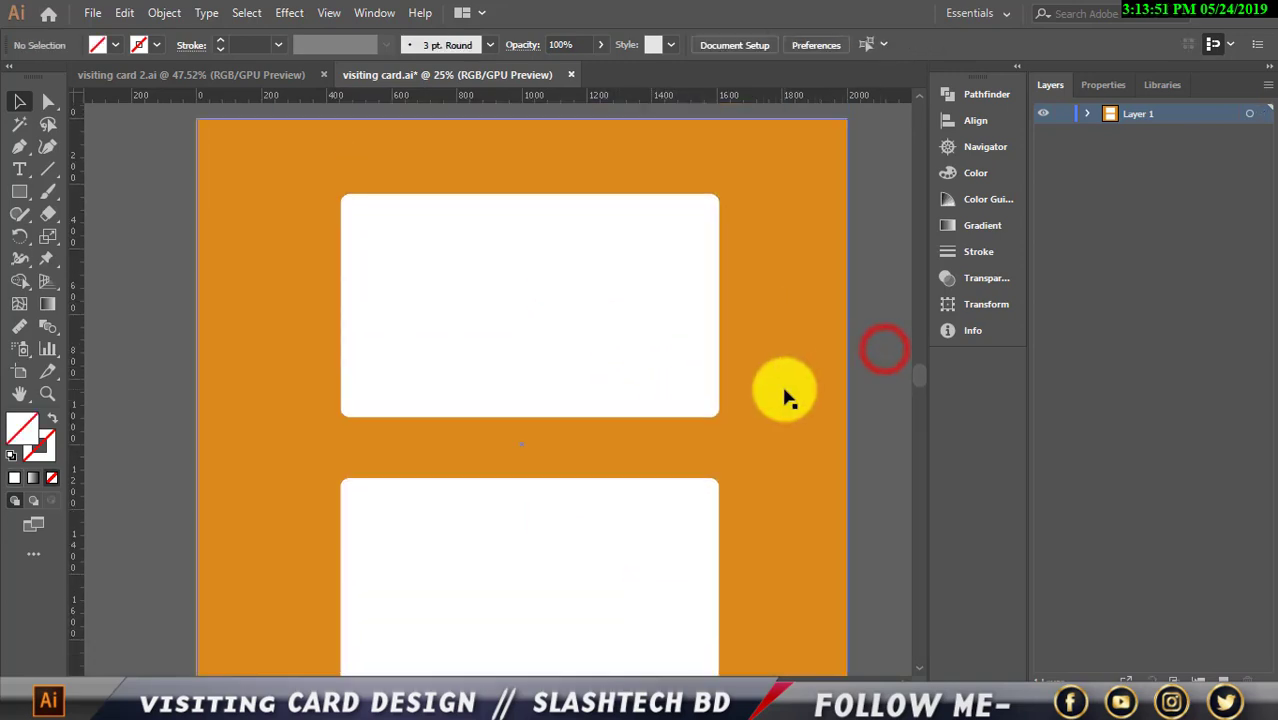
scroll(690, 370, "down", 1)
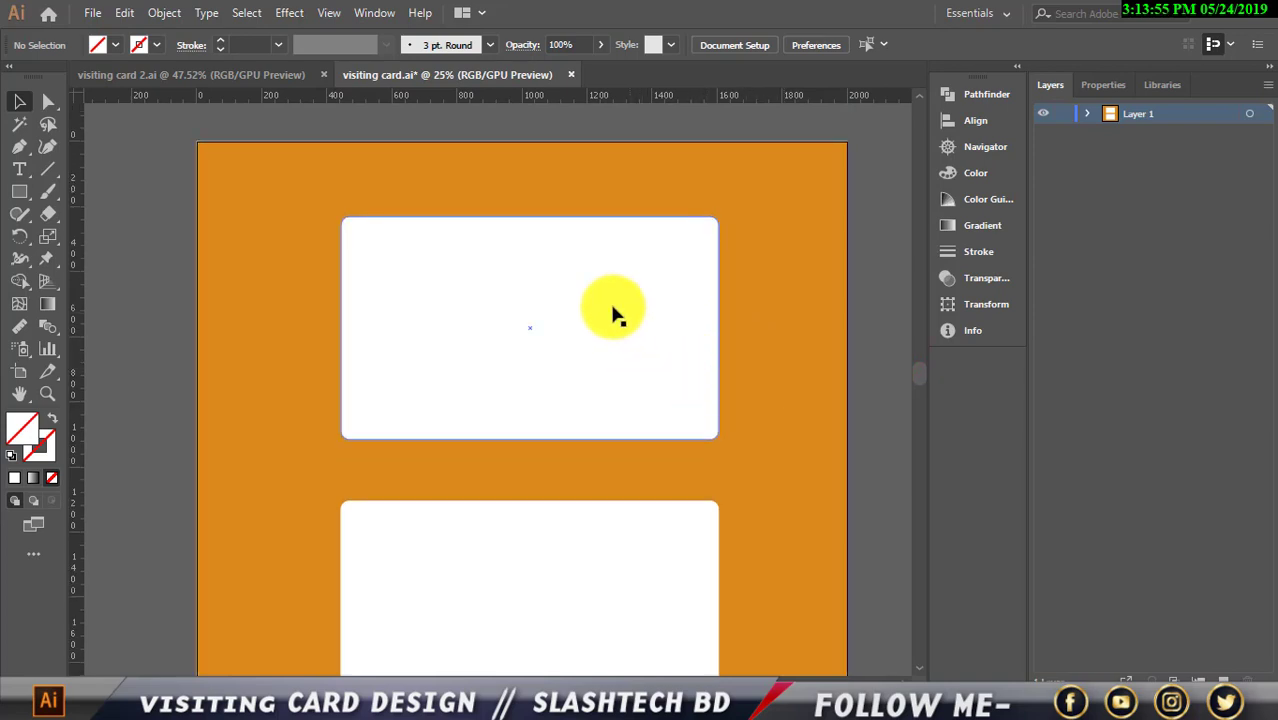
left_click(556, 343)
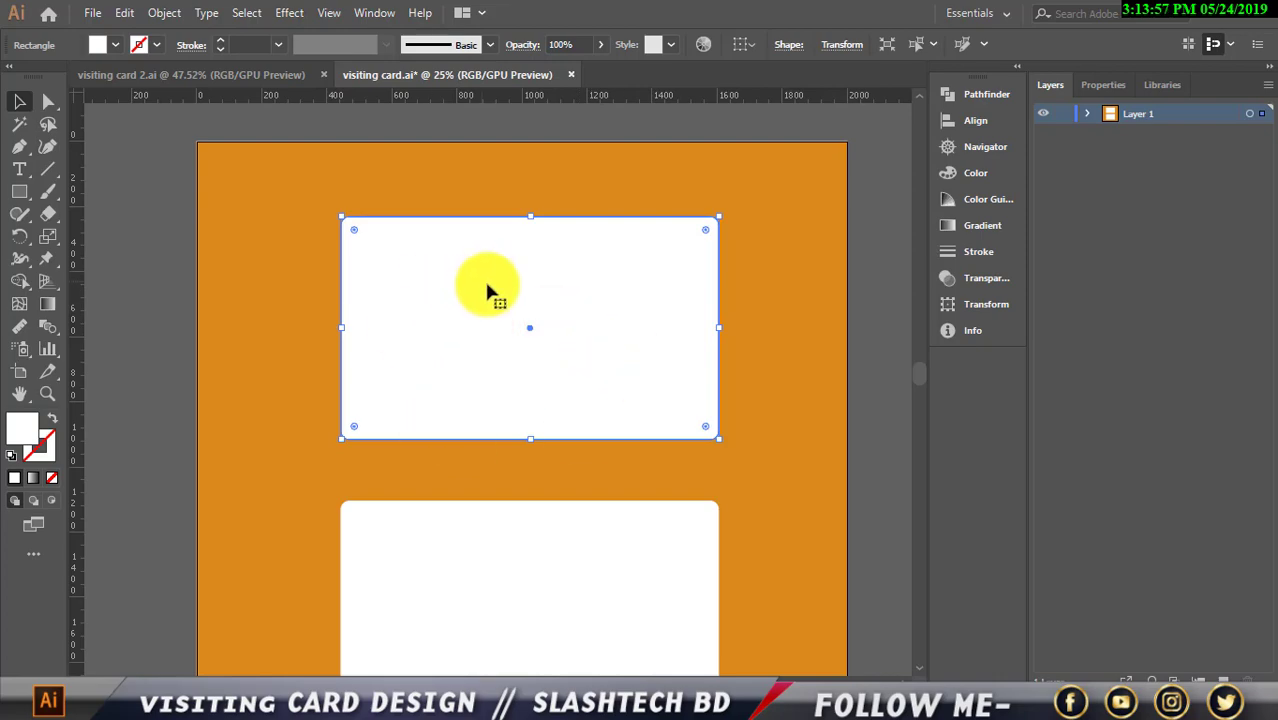
Copy the top card, Paste in Front, and fill the copy black
left_click(121, 13)
left_click(182, 97)
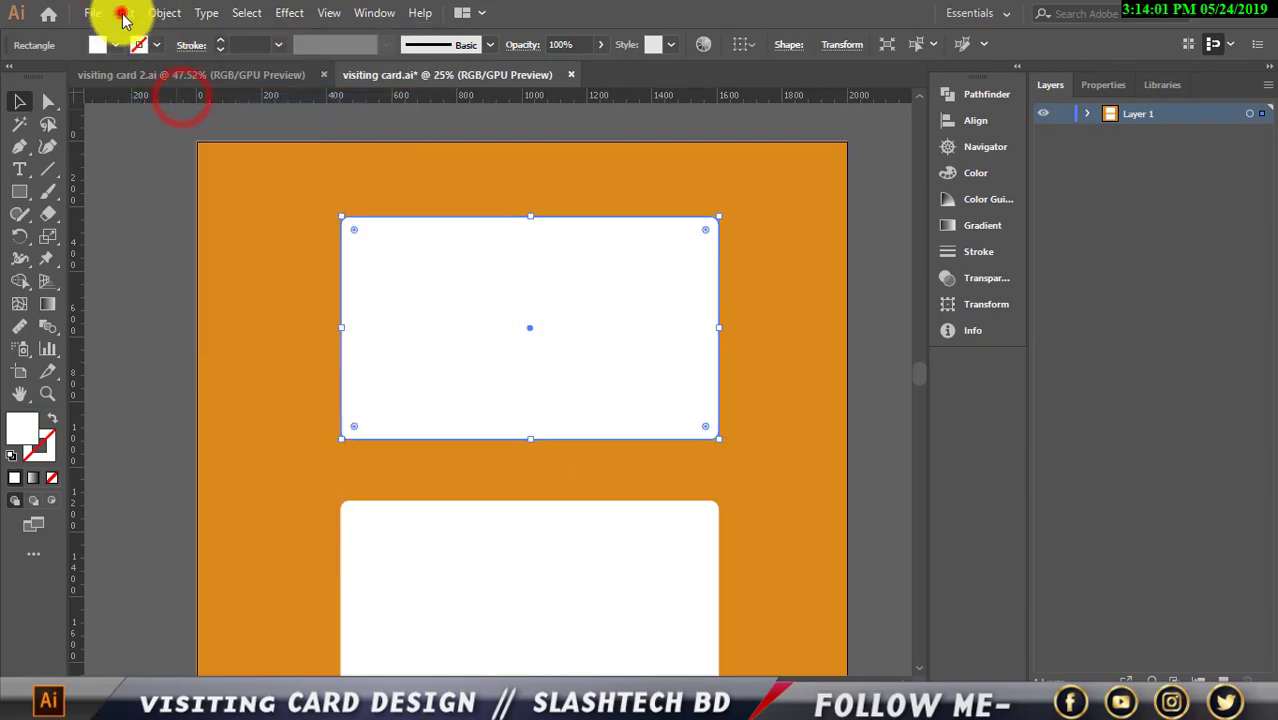
left_click(121, 13)
left_click(184, 143)
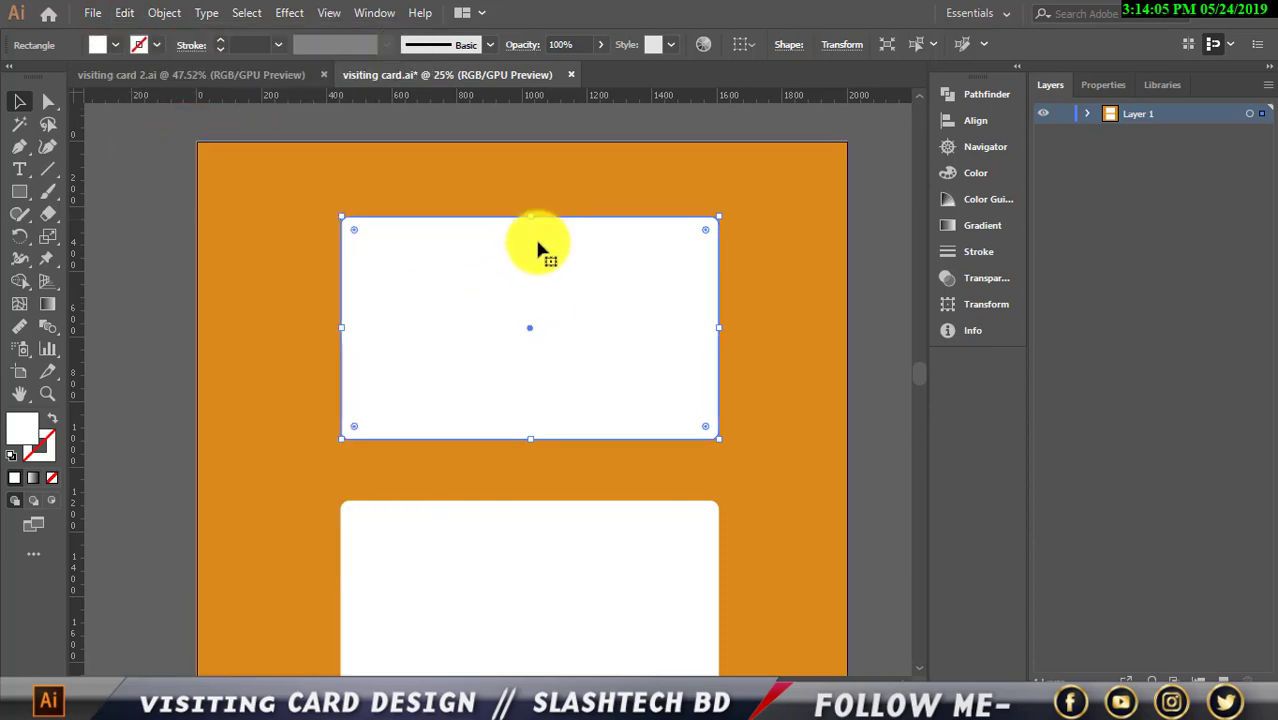
left_click(116, 45)
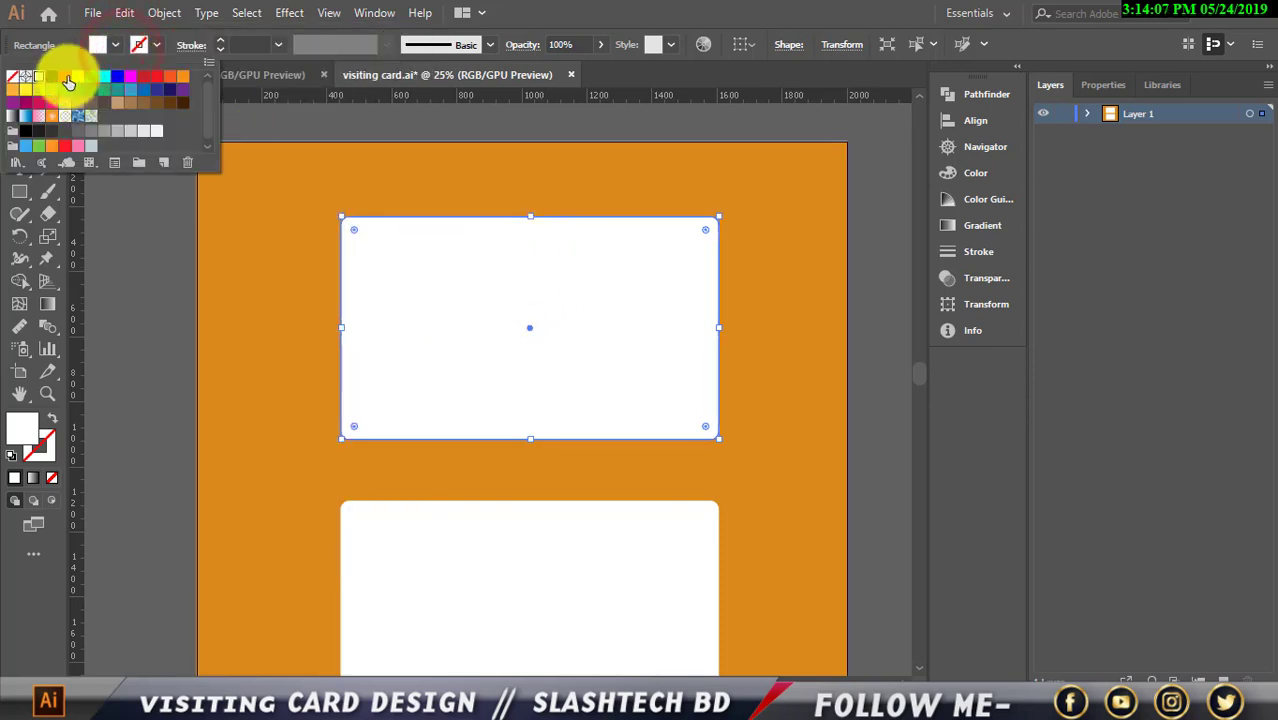
left_click(55, 80)
left_click(105, 214)
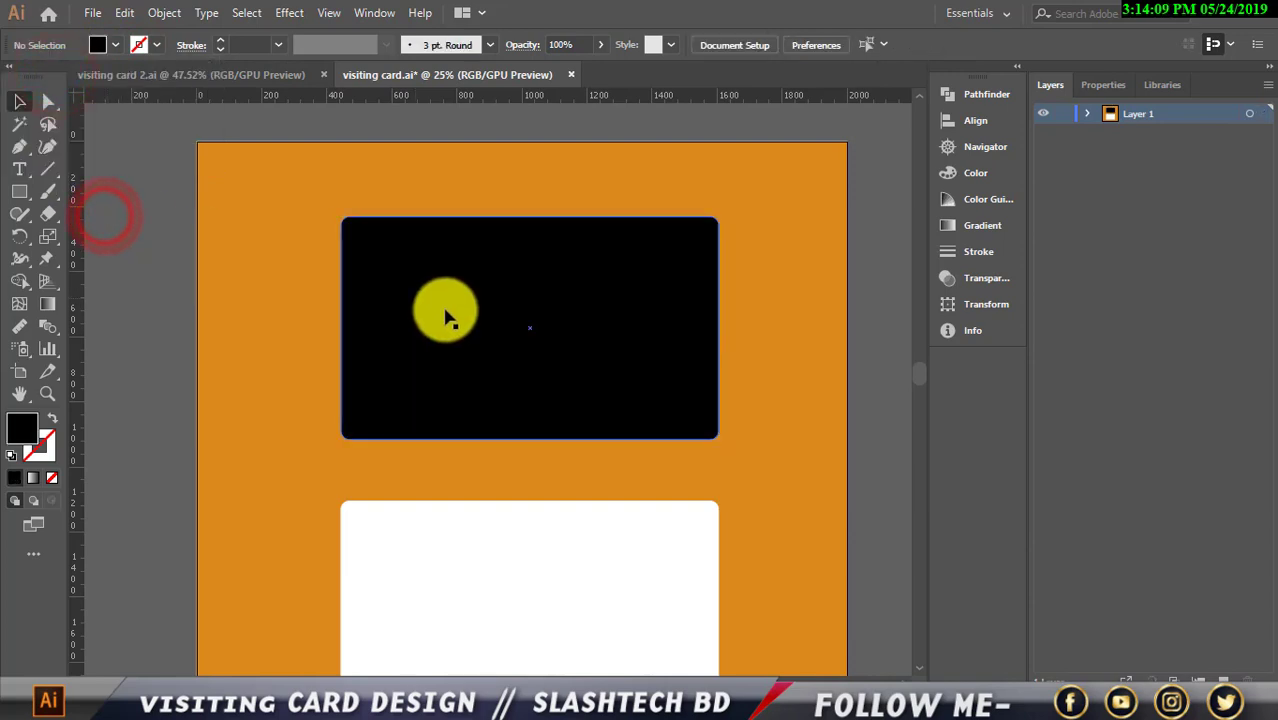
left_click(522, 325)
left_click(864, 272)
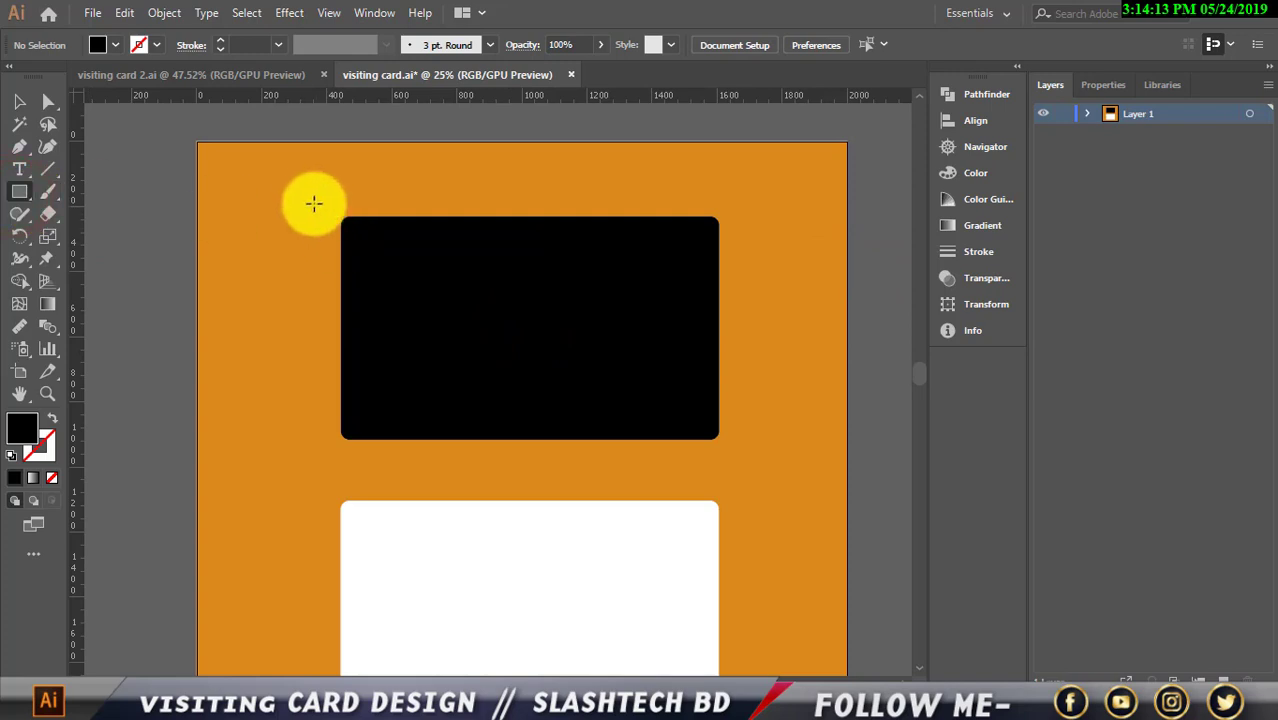
Cut the top of the black copy away with a rectangle and Pathfinder Minus Front
left_click(19, 191)
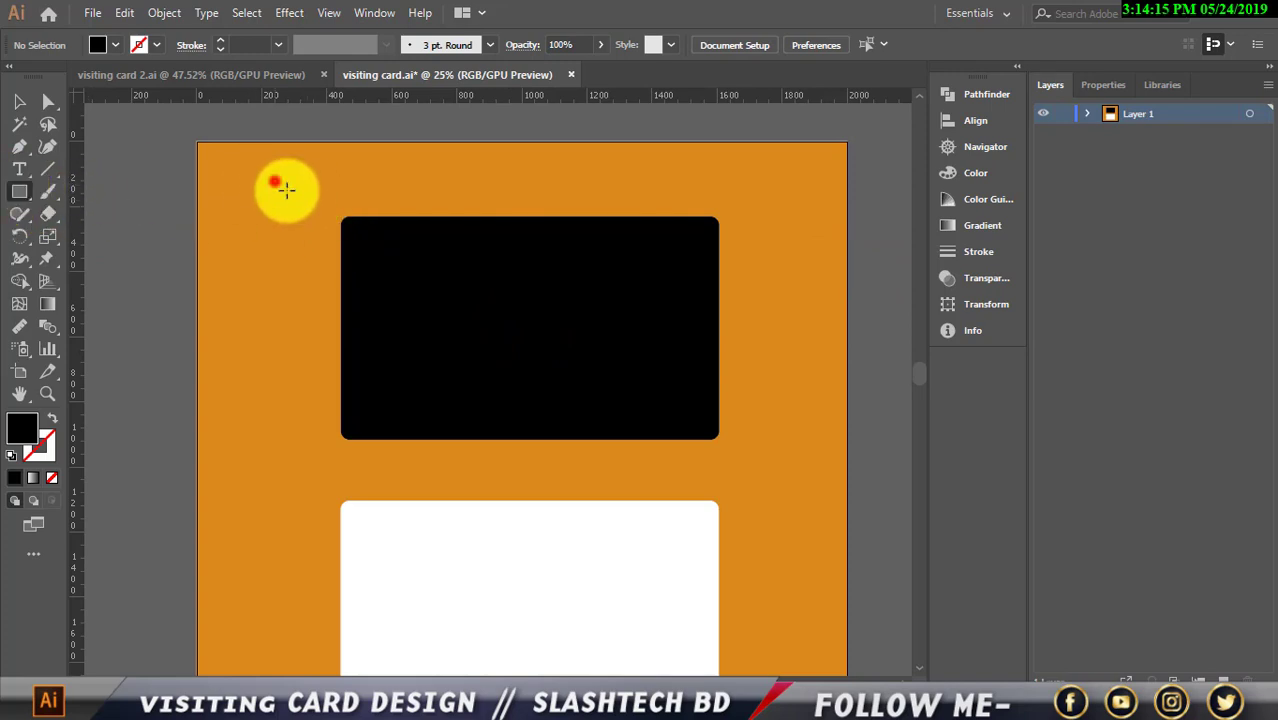
mouse_move(274, 182)
left_mouse_down()
mouse_move(673, 348)
mouse_move(778, 349)
left_mouse_up()
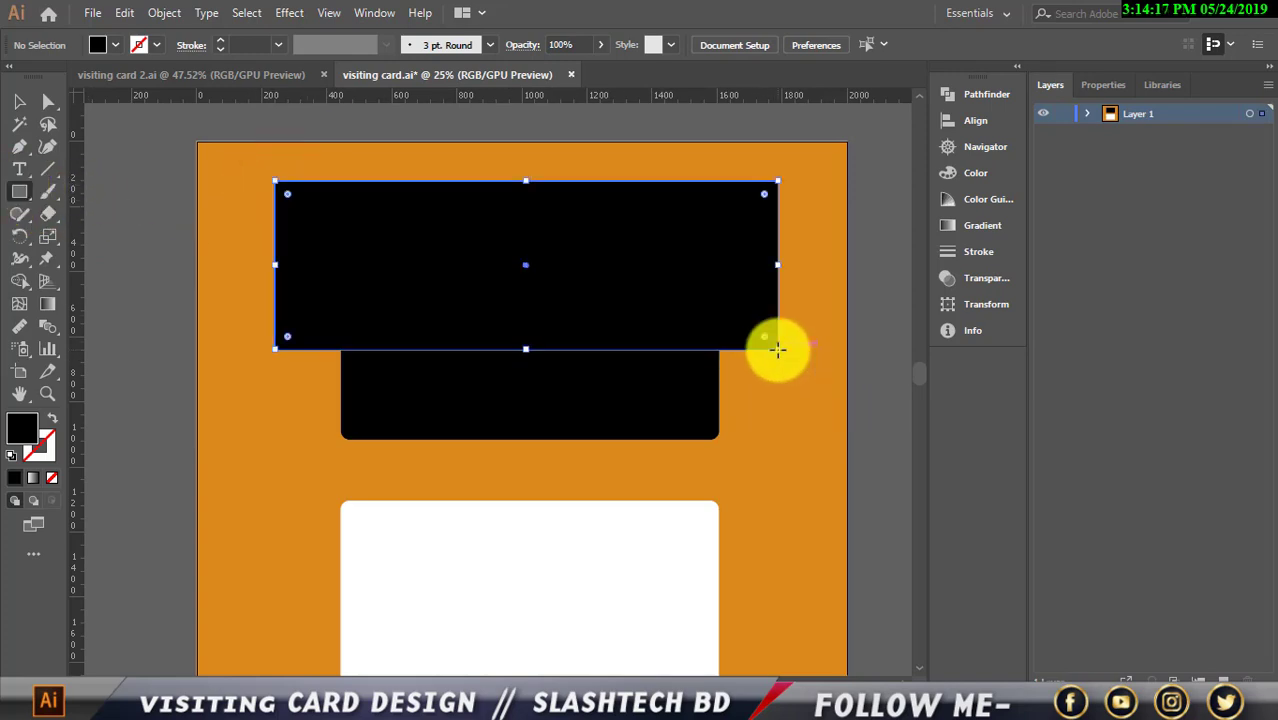
left_click(19, 105)
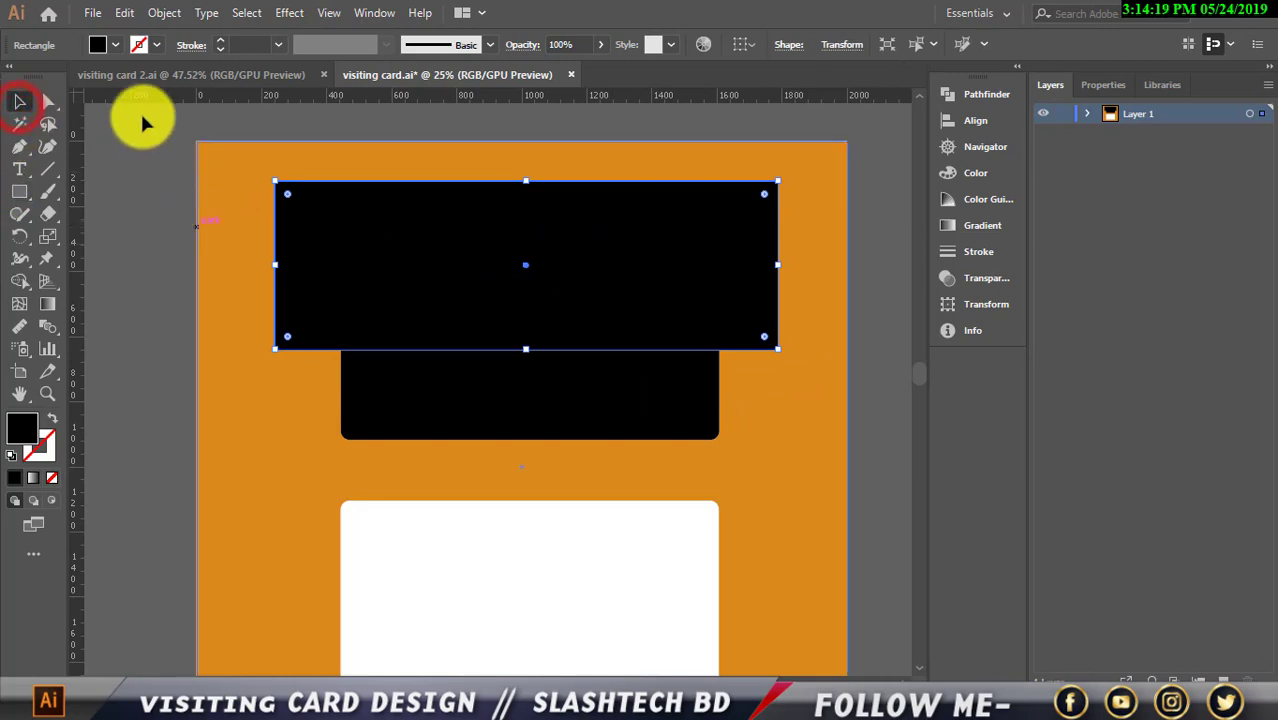
left_click(115, 44)
left_click(37, 76)
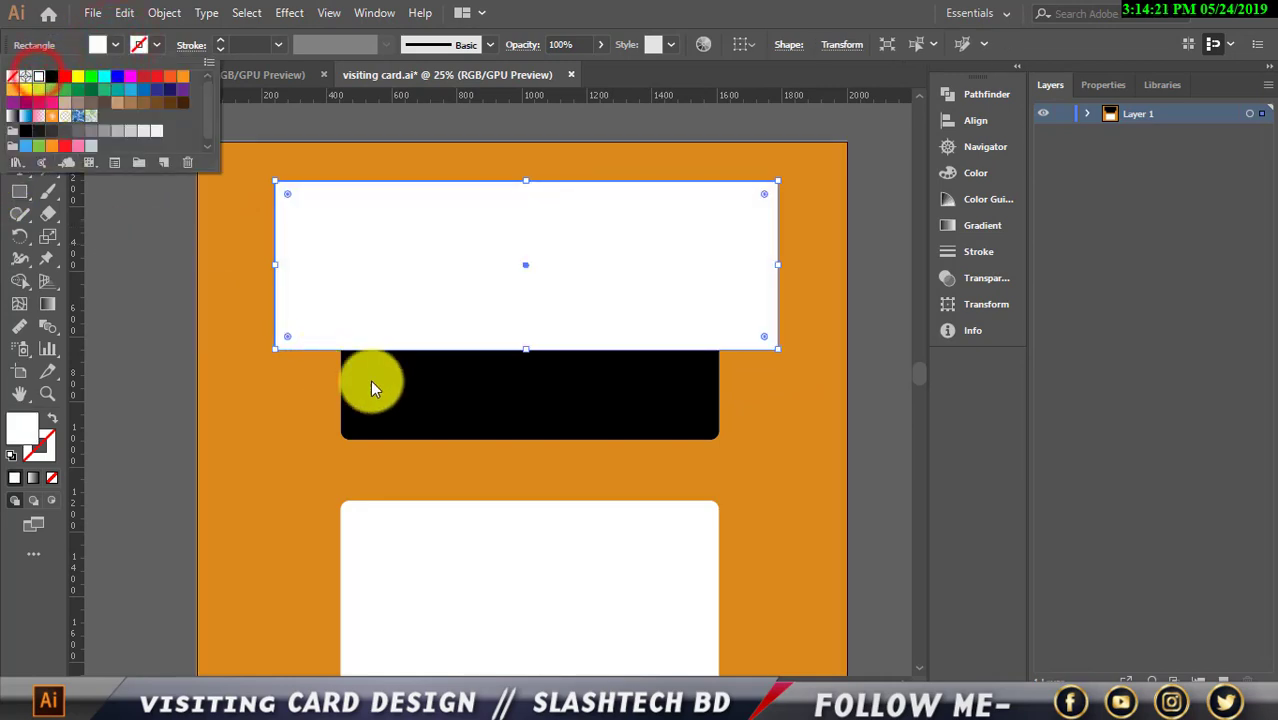
left_click(405, 394, "shift")
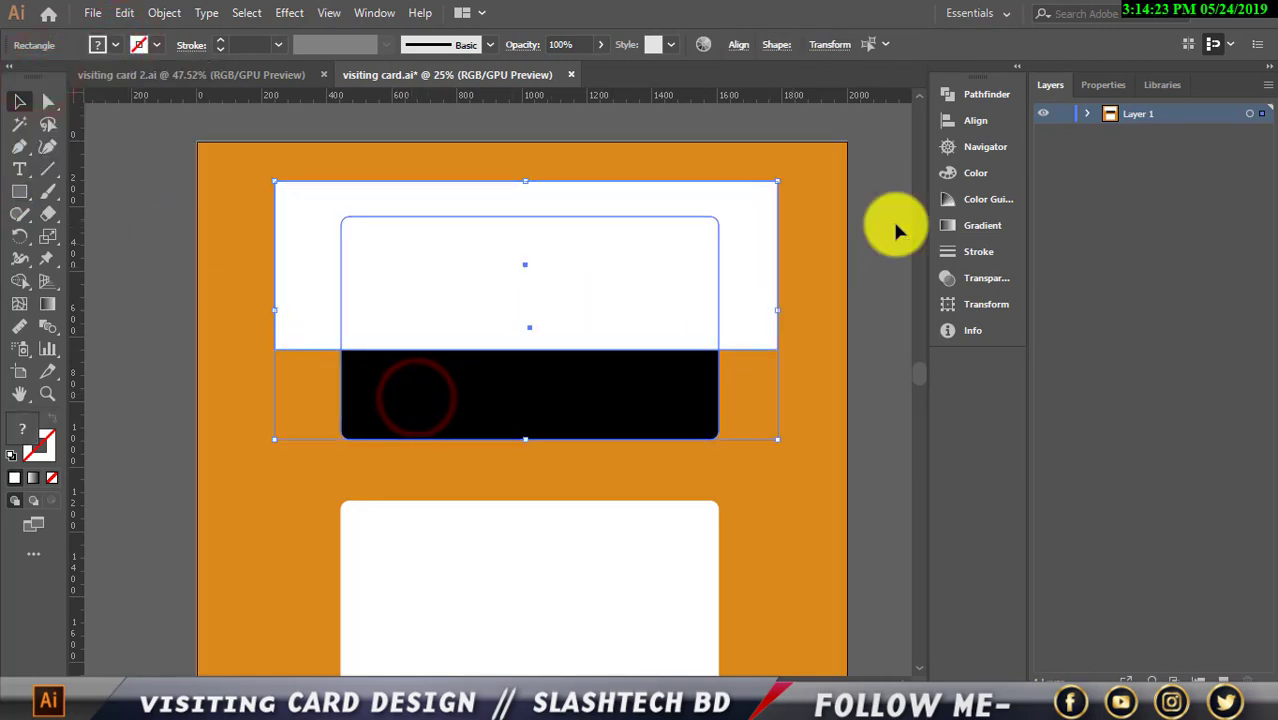
left_click(957, 100)
left_click(766, 136)
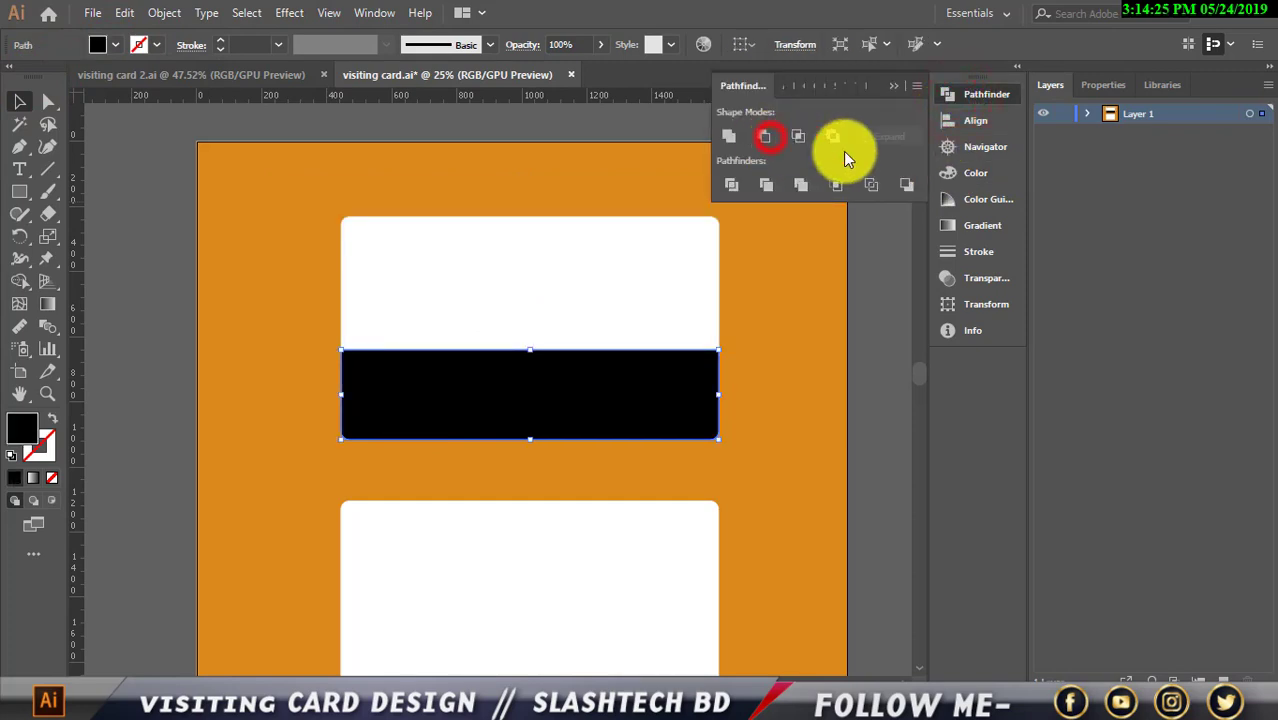
left_click(900, 88)
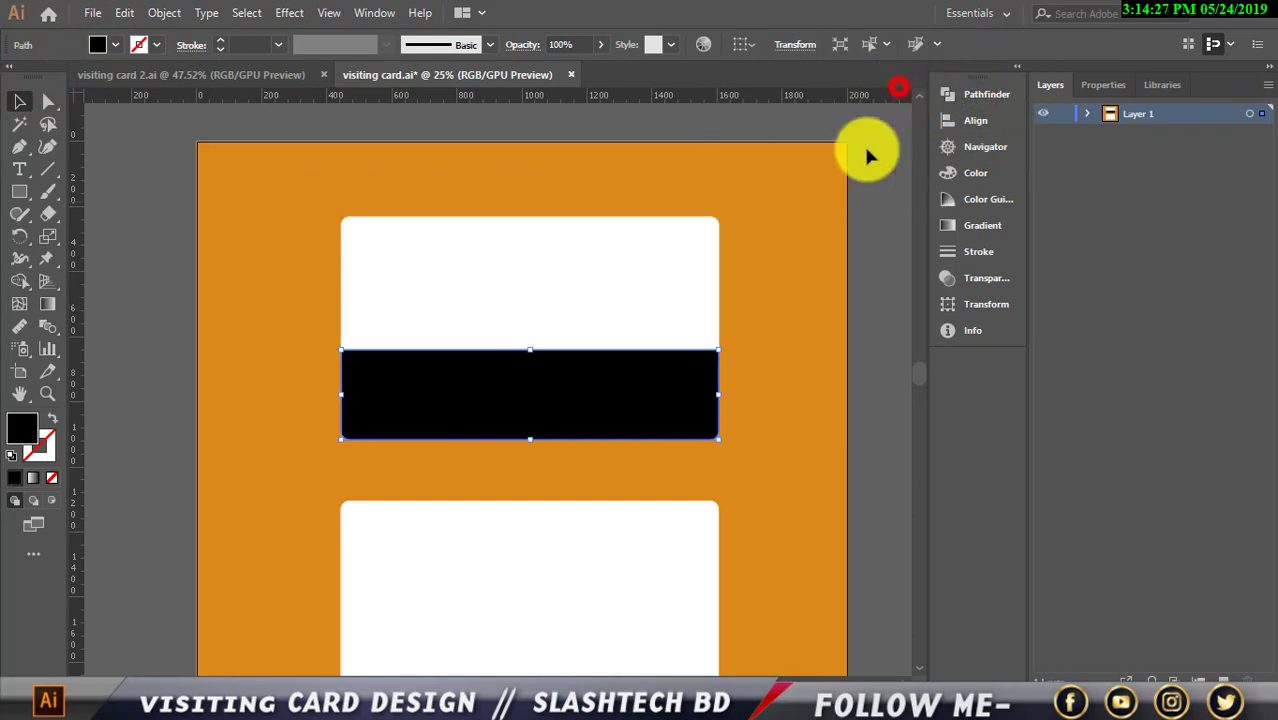
left_click(850, 229)
Shorten the remaining black bar from its top edge
left_click(576, 403)
scroll(600, 405, "down", 2)
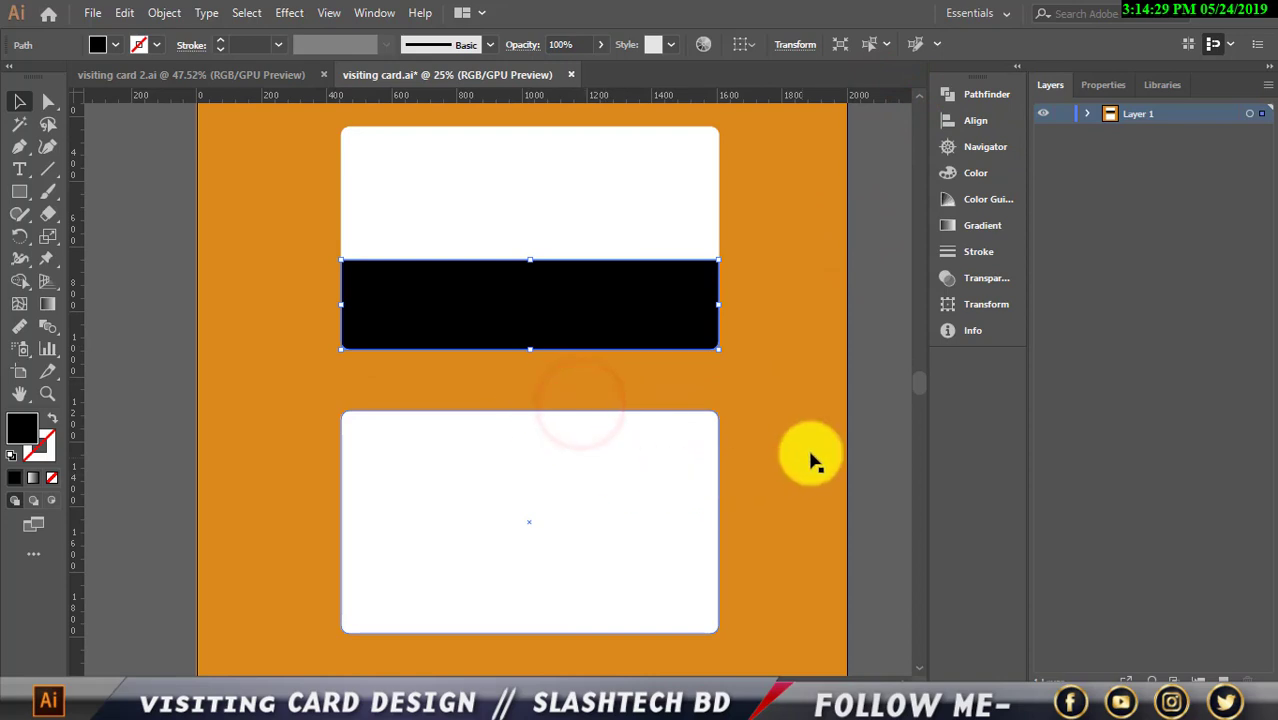
left_click(843, 449)
scroll(830, 440, "up", 1)
left_click(533, 355)
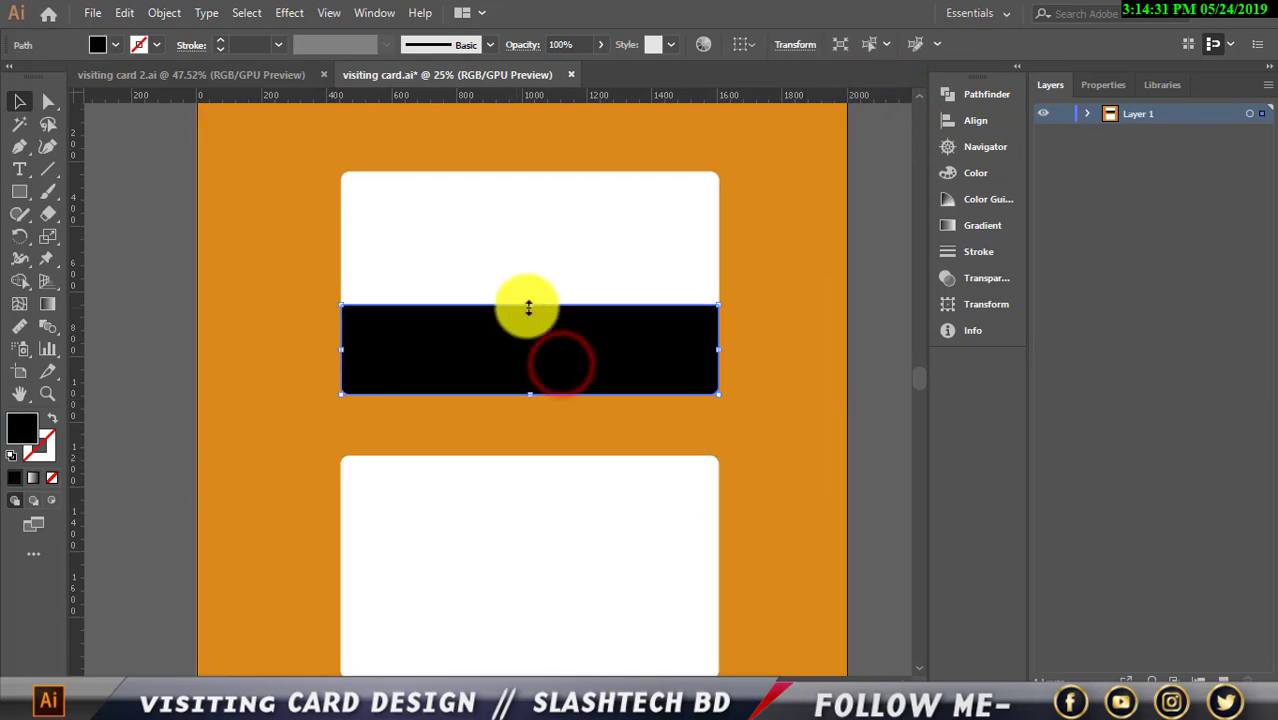
left_click_drag(530, 304, 530, 332)
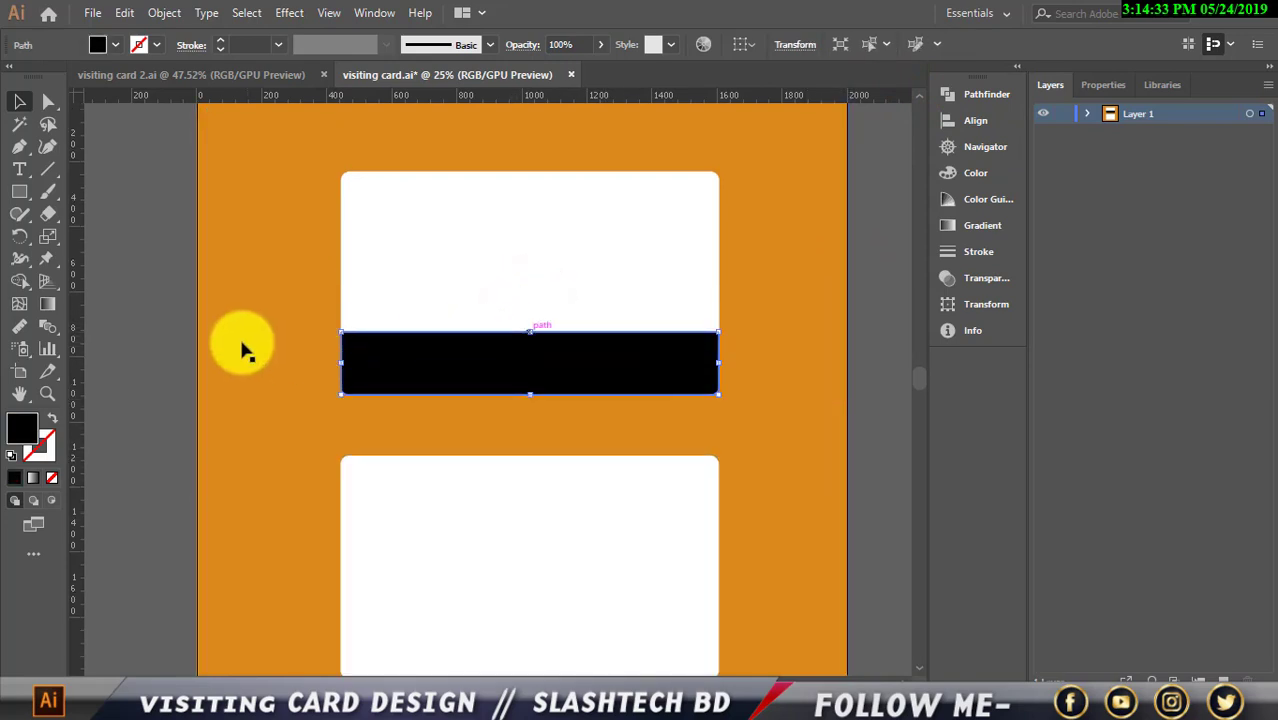
left_click(207, 335)
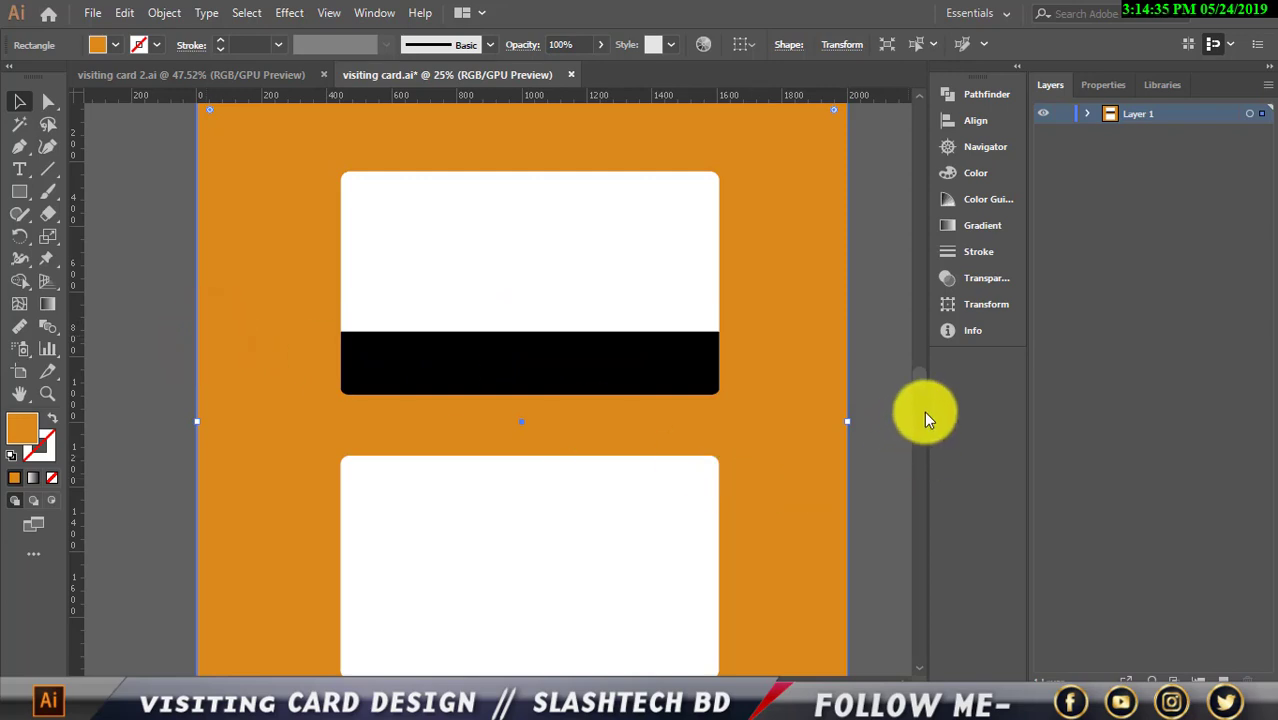
Pull a horizontal guide down to the black band's top edge
left_click(893, 411)
scroll(765, 471, "up", 1)
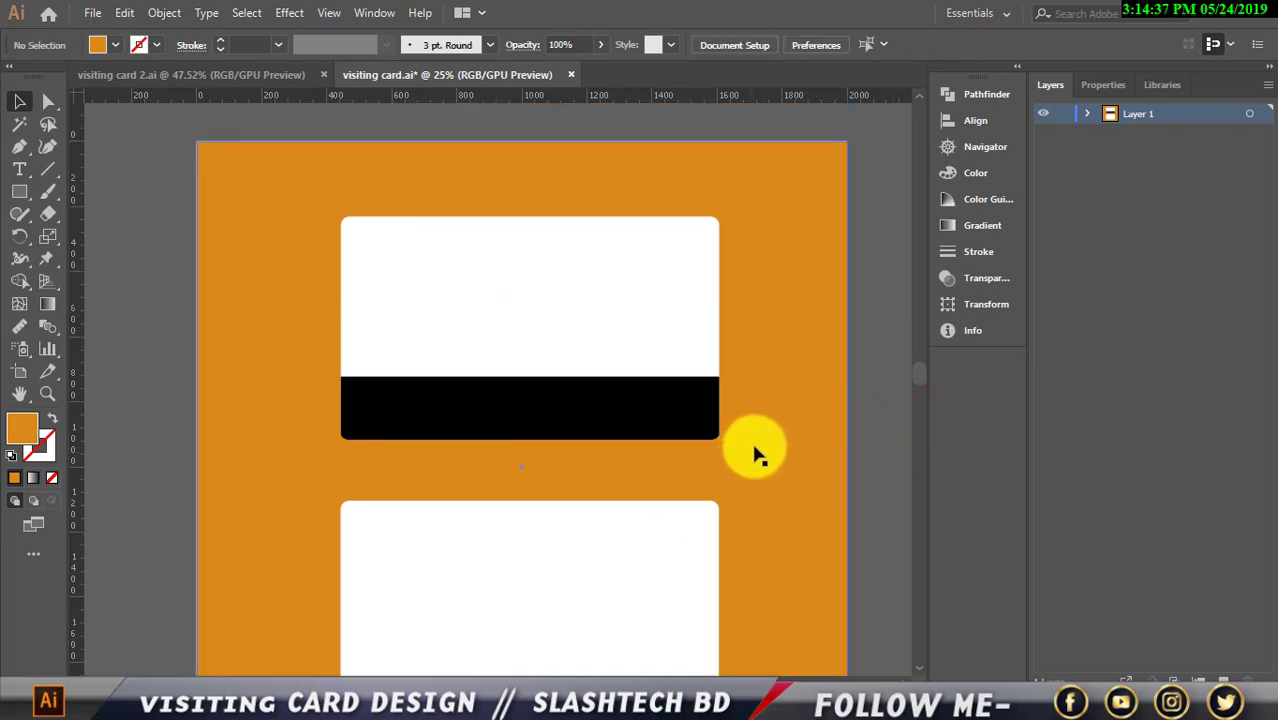
scroll(756, 452, "up", 1)
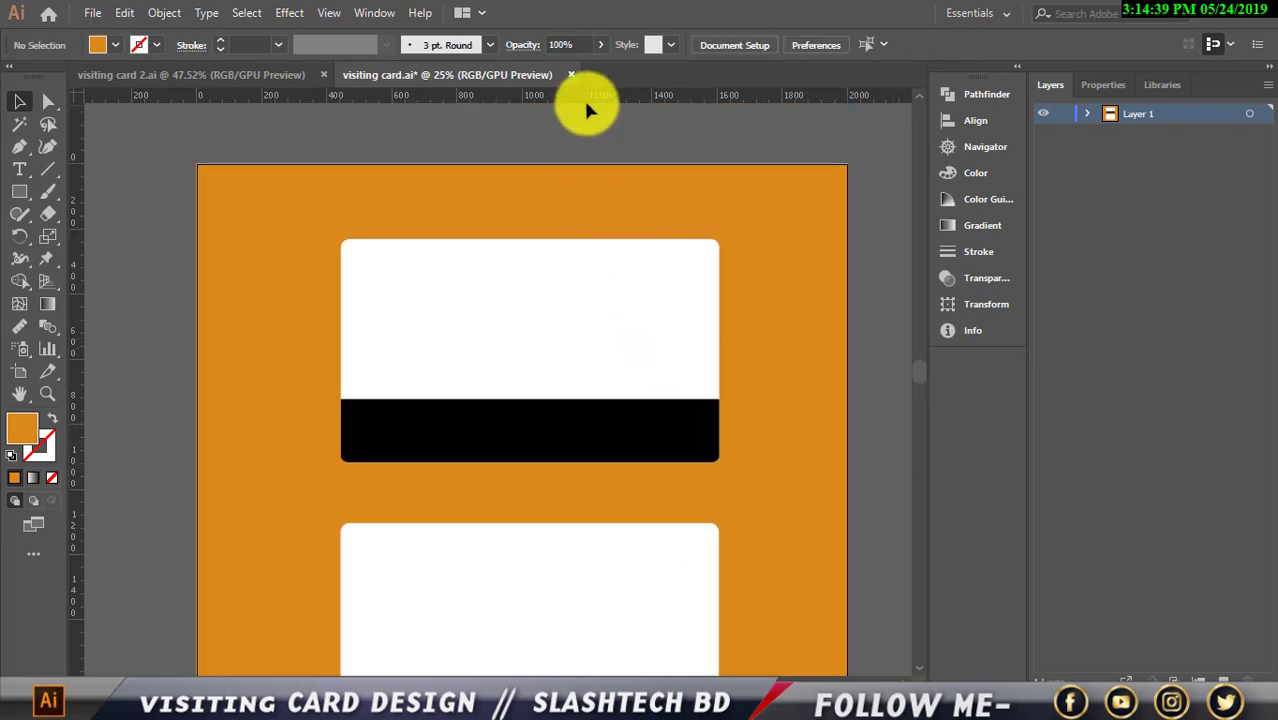
left_click_drag(590, 97, 538, 403)
left_click(615, 443)
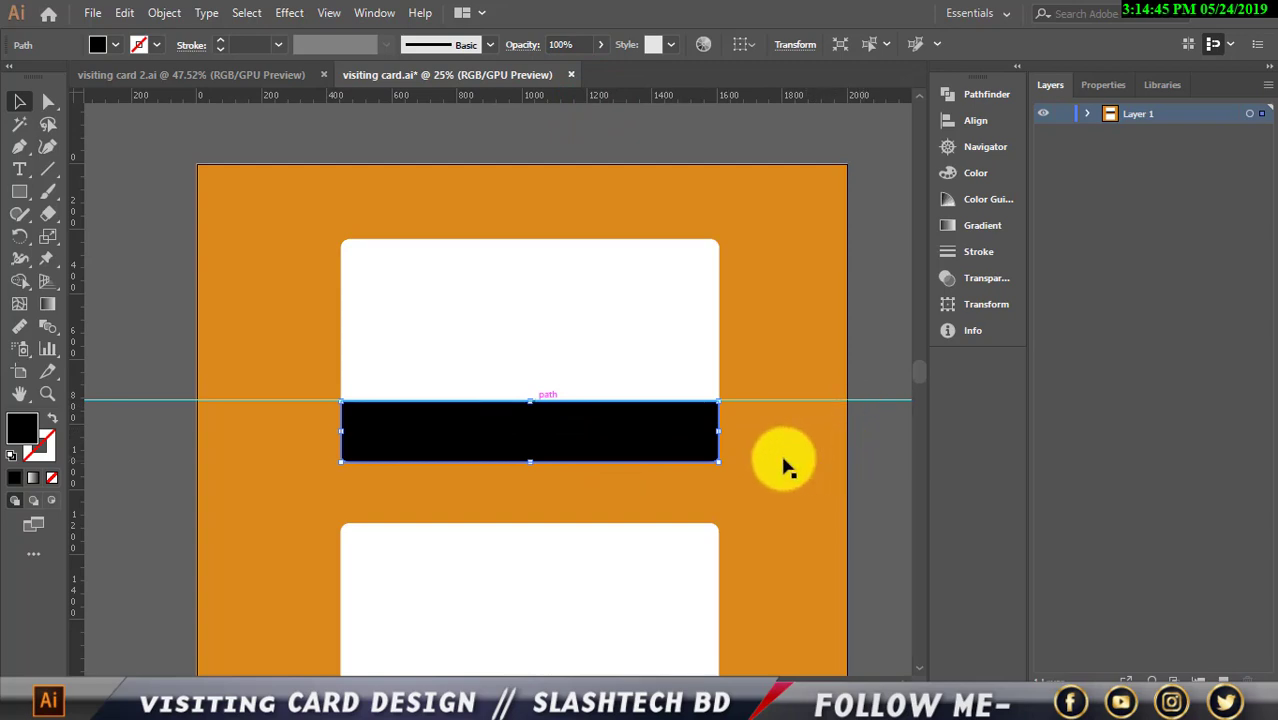
scroll(778, 457, "up", 2)
scroll(850, 370, "down", 1)
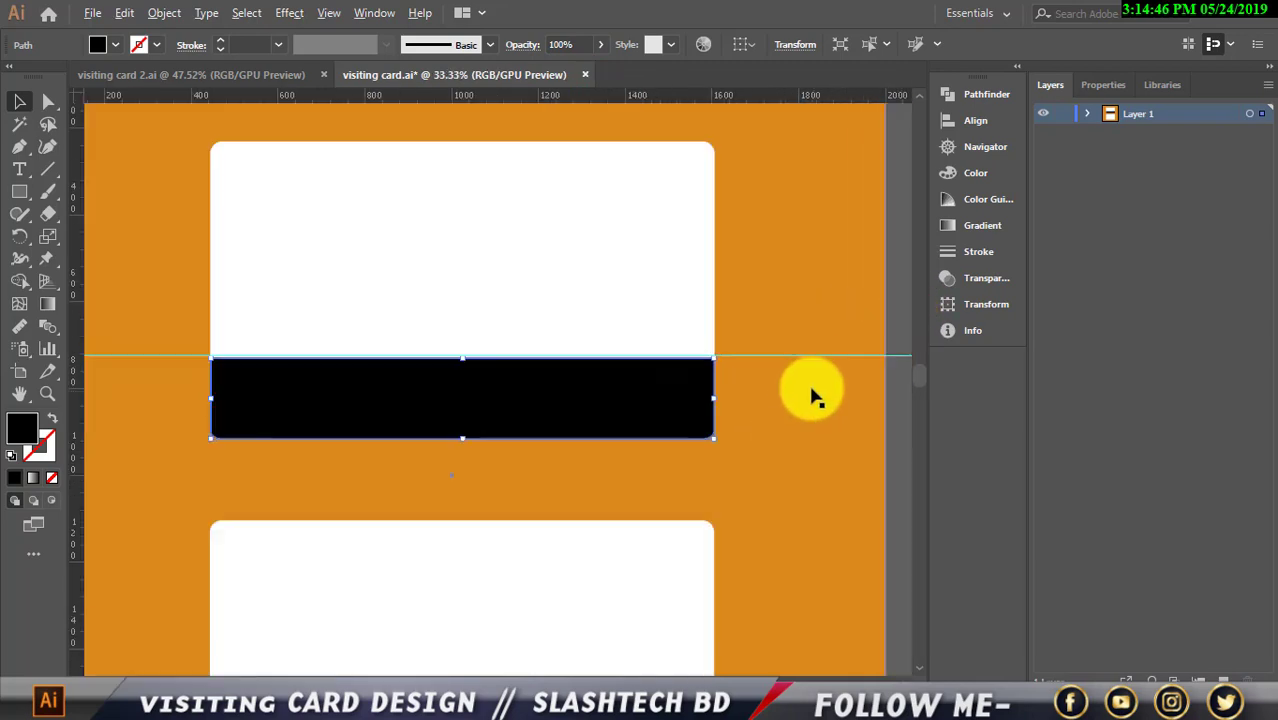
Lock the orange background in the Layers panel
left_click(862, 420)
left_click(1087, 113)
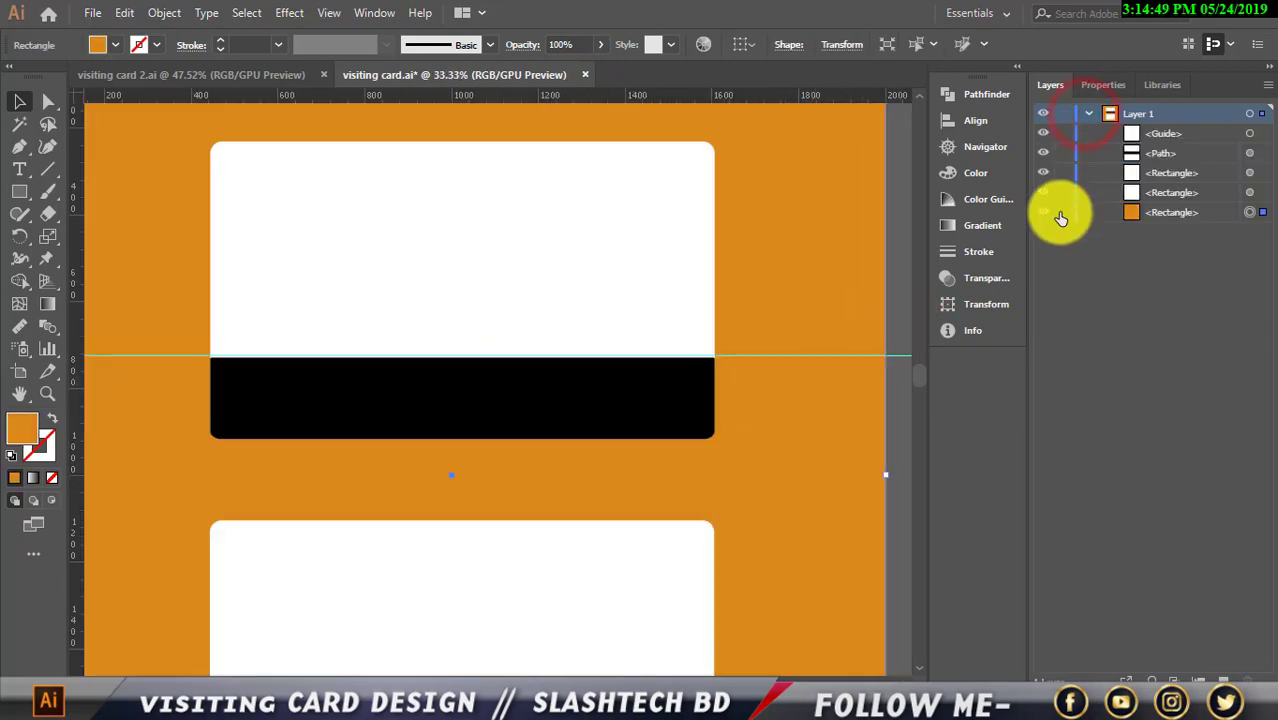
left_click(1063, 212)
left_click(789, 395)
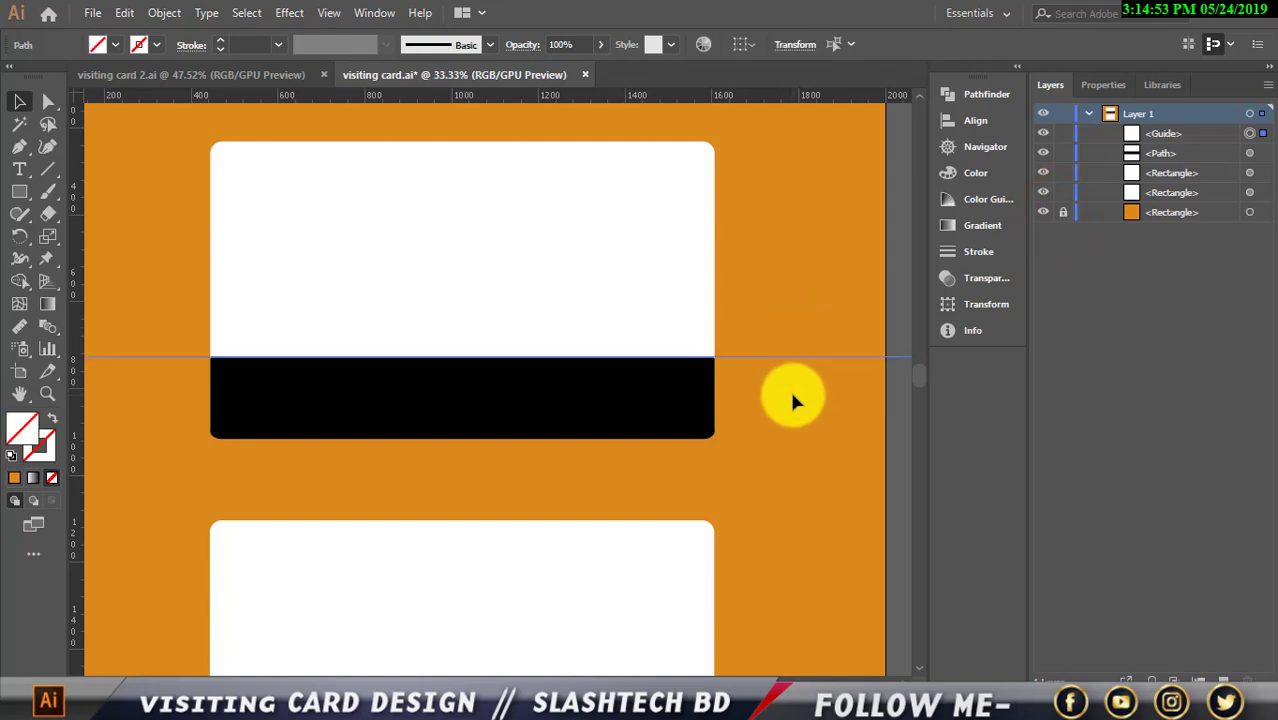
left_click(789, 395)
Drop a vertical guide at the centre of the lower white card
scroll(785, 392, "down", 1)
scroll(710, 495, "down", 1)
scroll(717, 500, "down", 1)
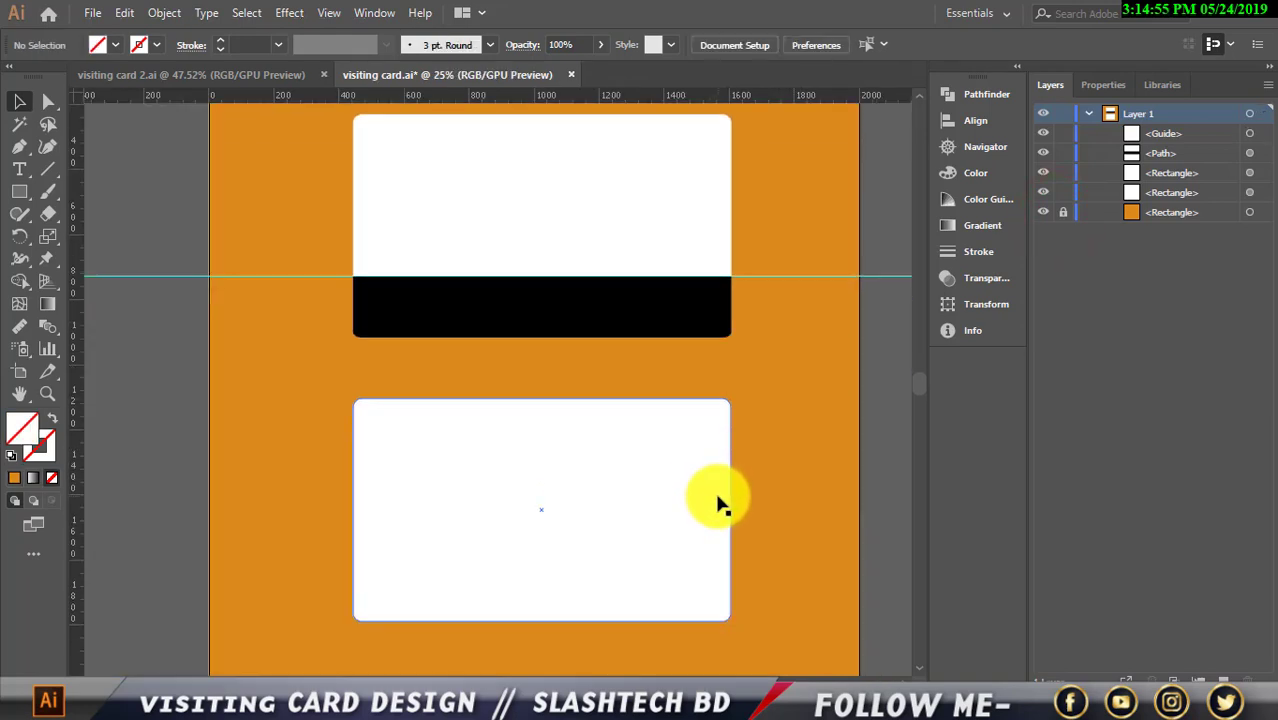
scroll(708, 489, "up", 1)
scroll(660, 494, "down", 2)
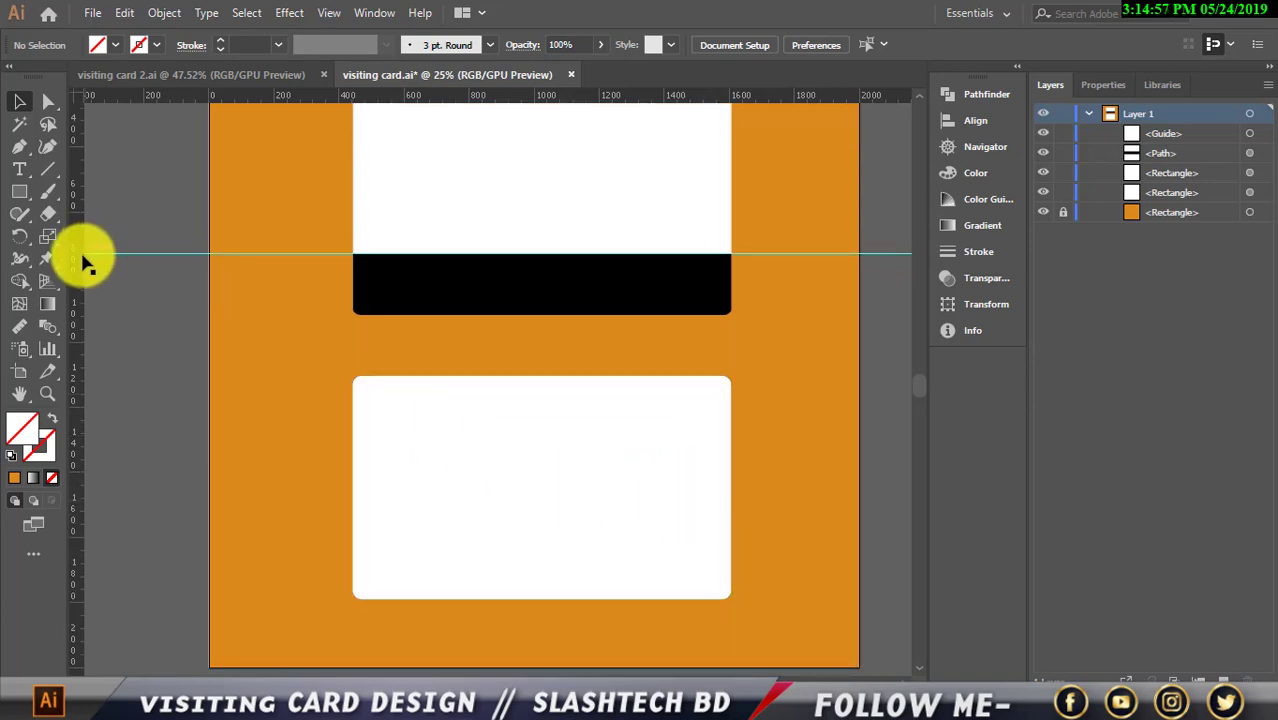
left_click(640, 432)
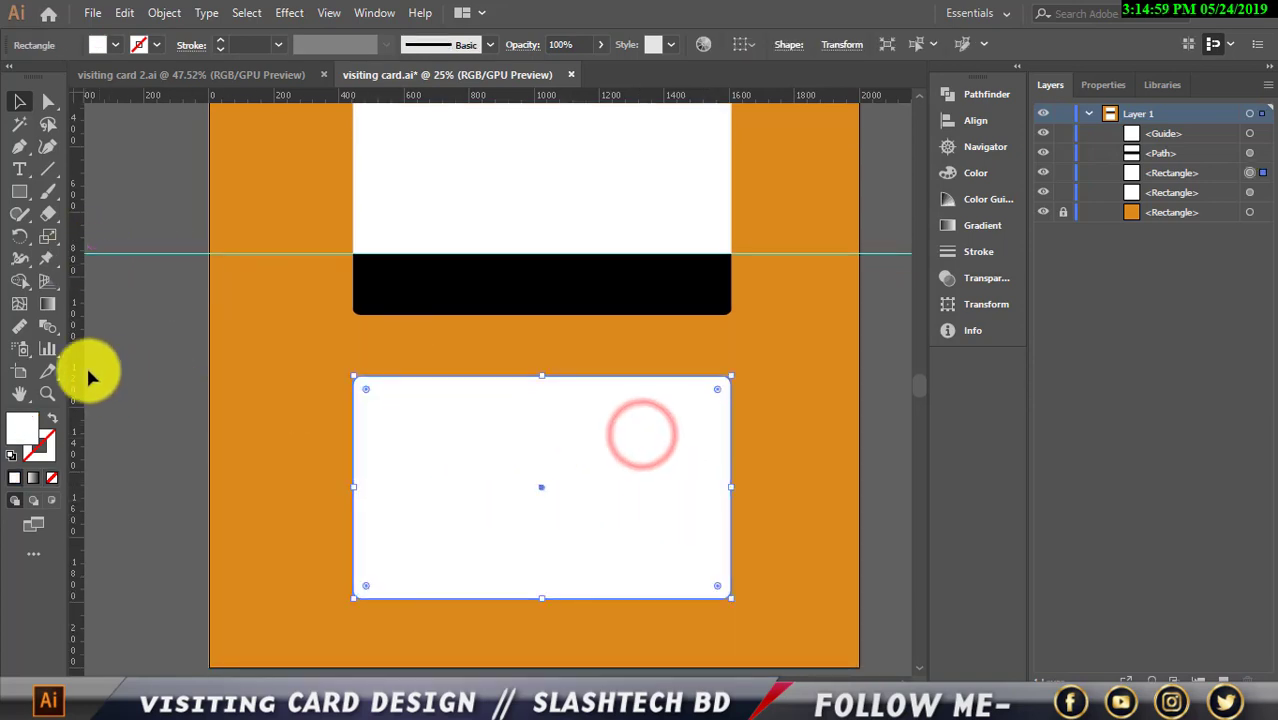
left_click_drag(82, 368, 537, 449)
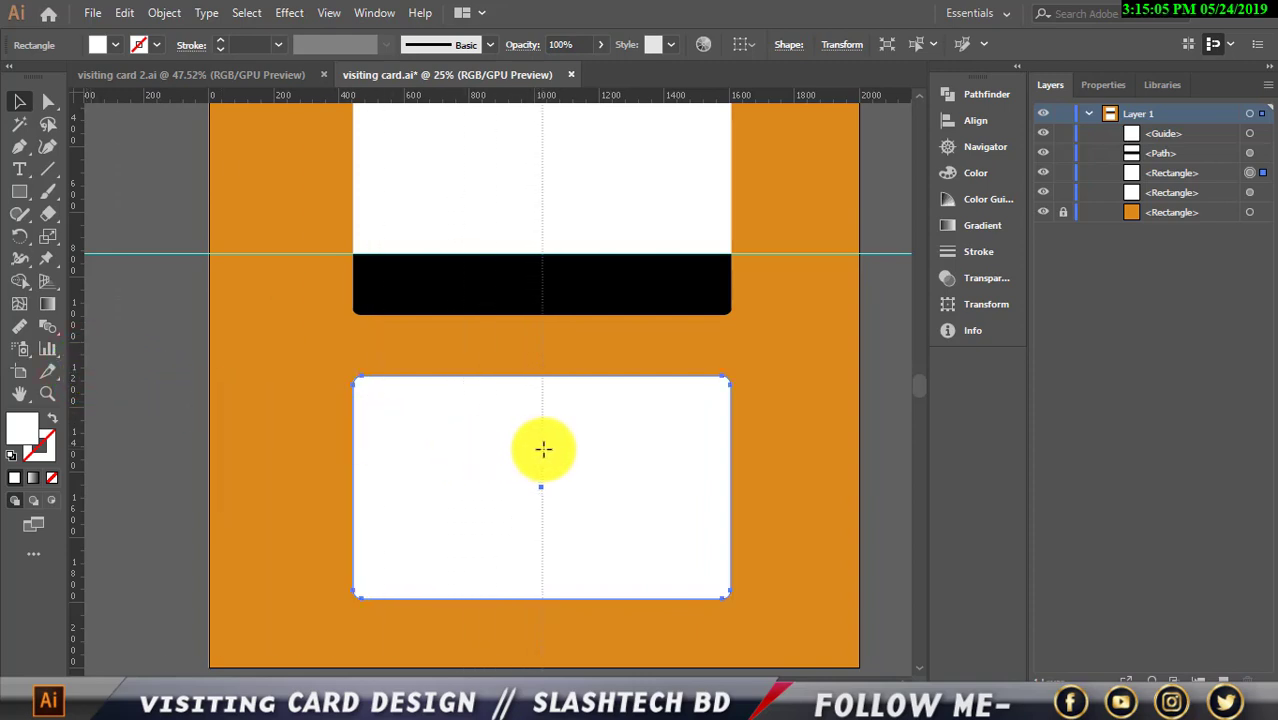
left_click_drag(541, 449, 542, 449)
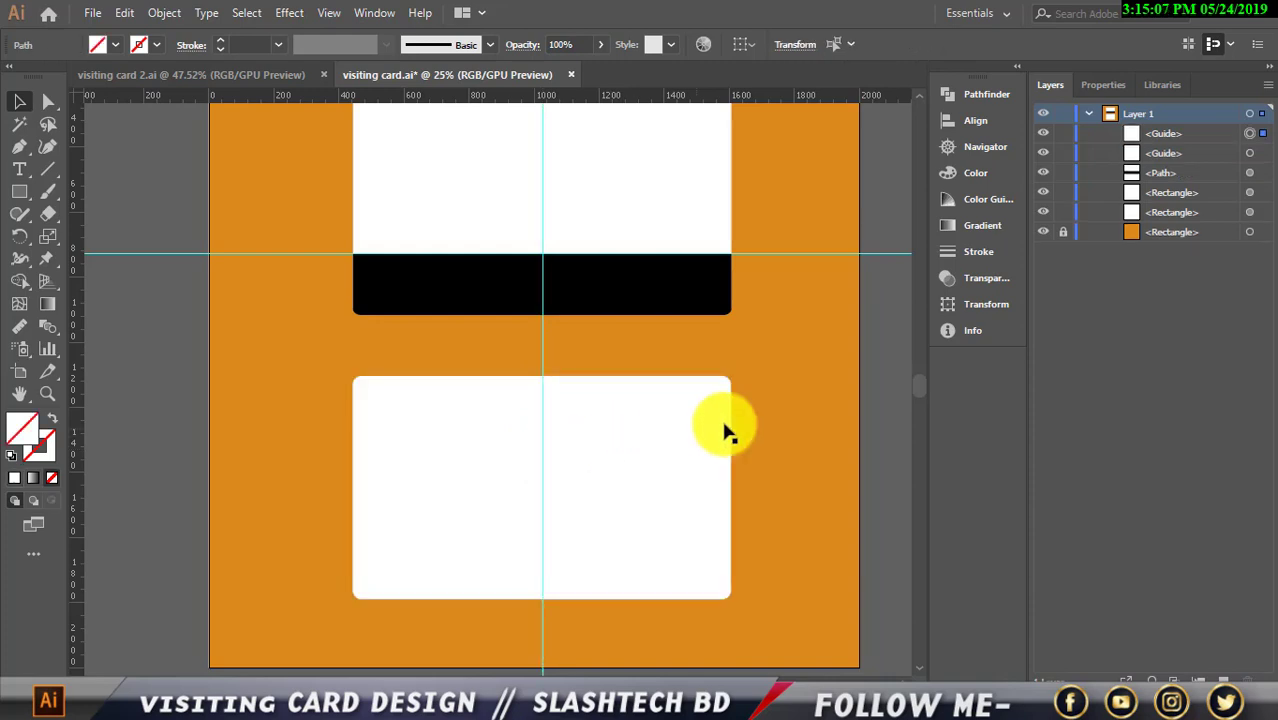
left_click(150, 338)
scroll(171, 277, "up", 1)
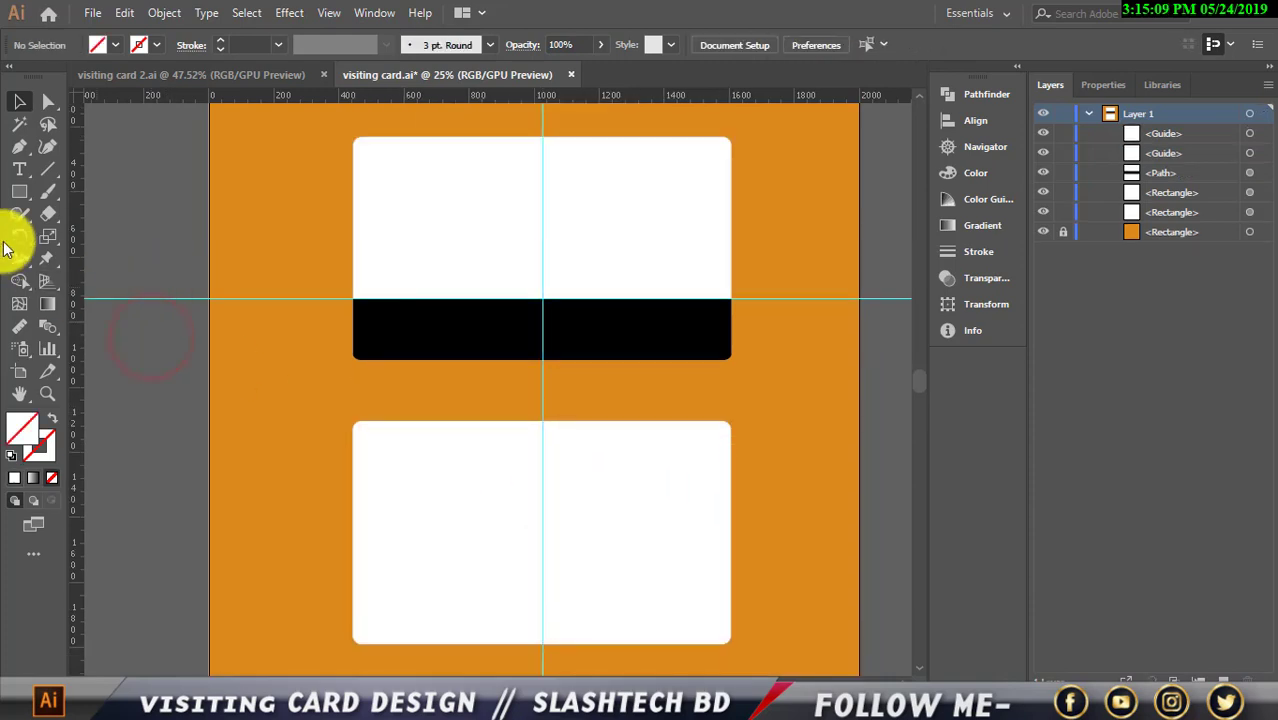
scroll(120, 240, "down", 2)
left_click(463, 437)
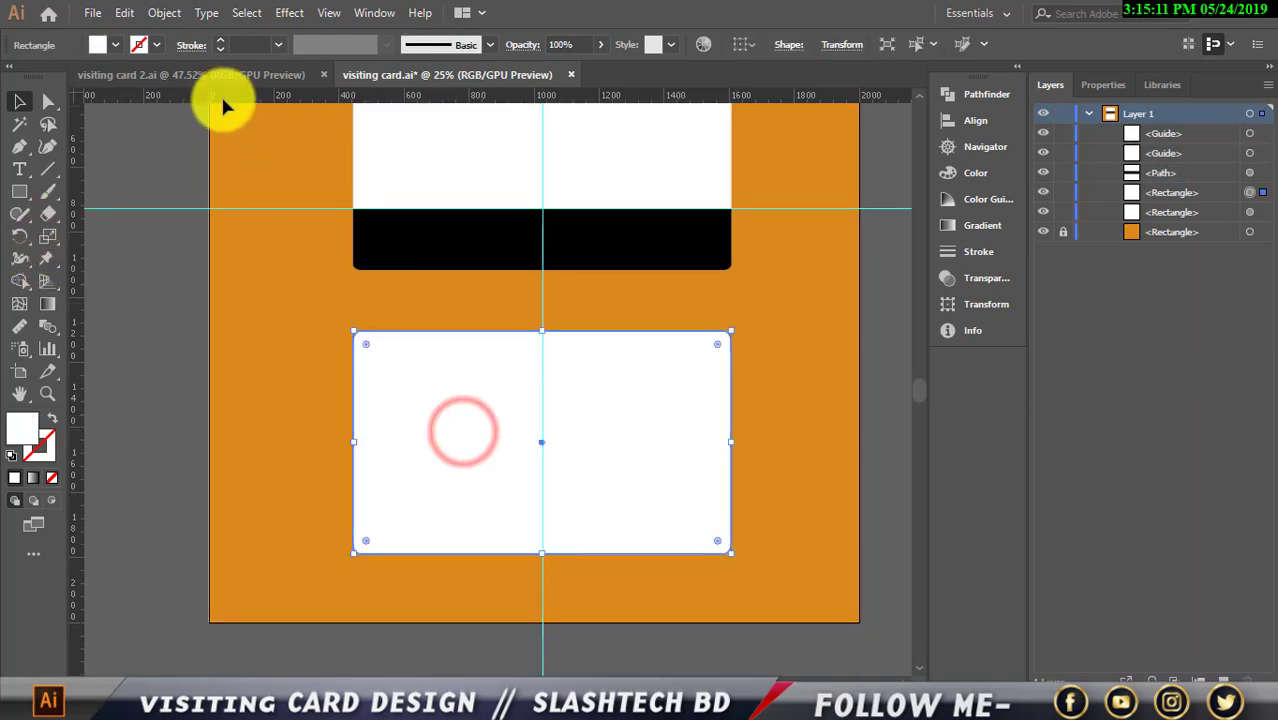
scroll(508, 300, "up", 2)
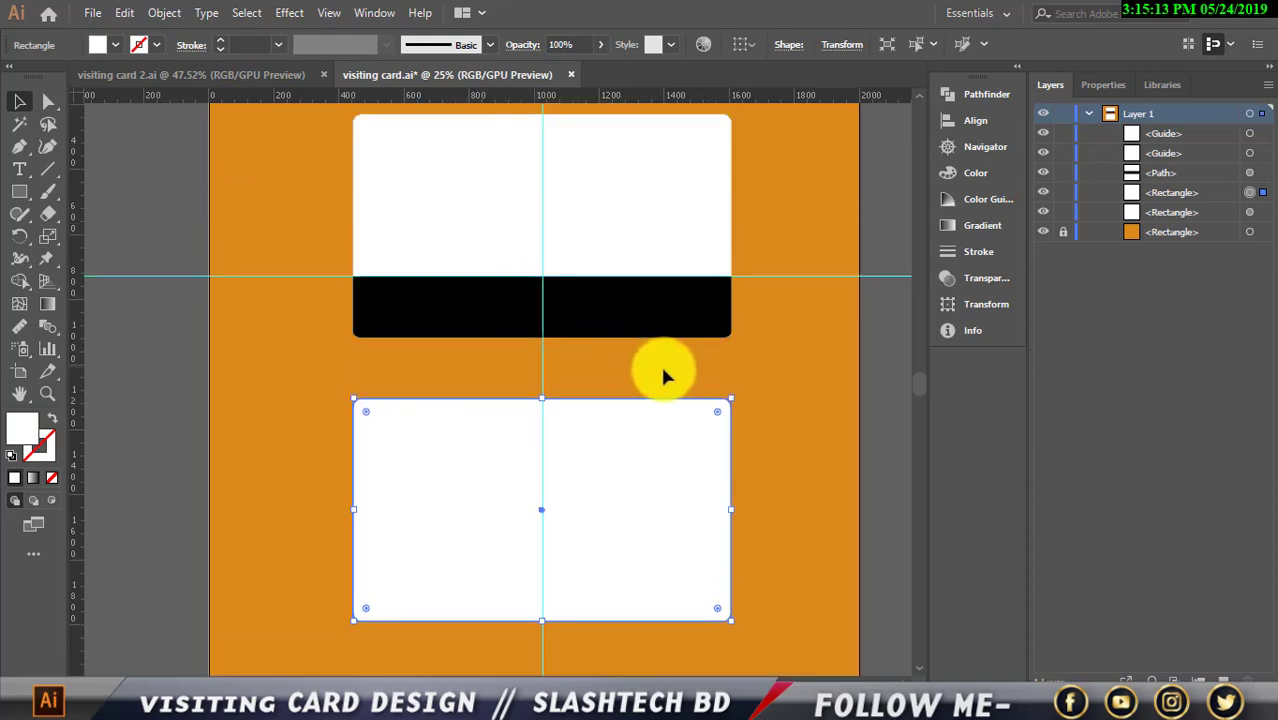
scroll(601, 419, "down", 2)
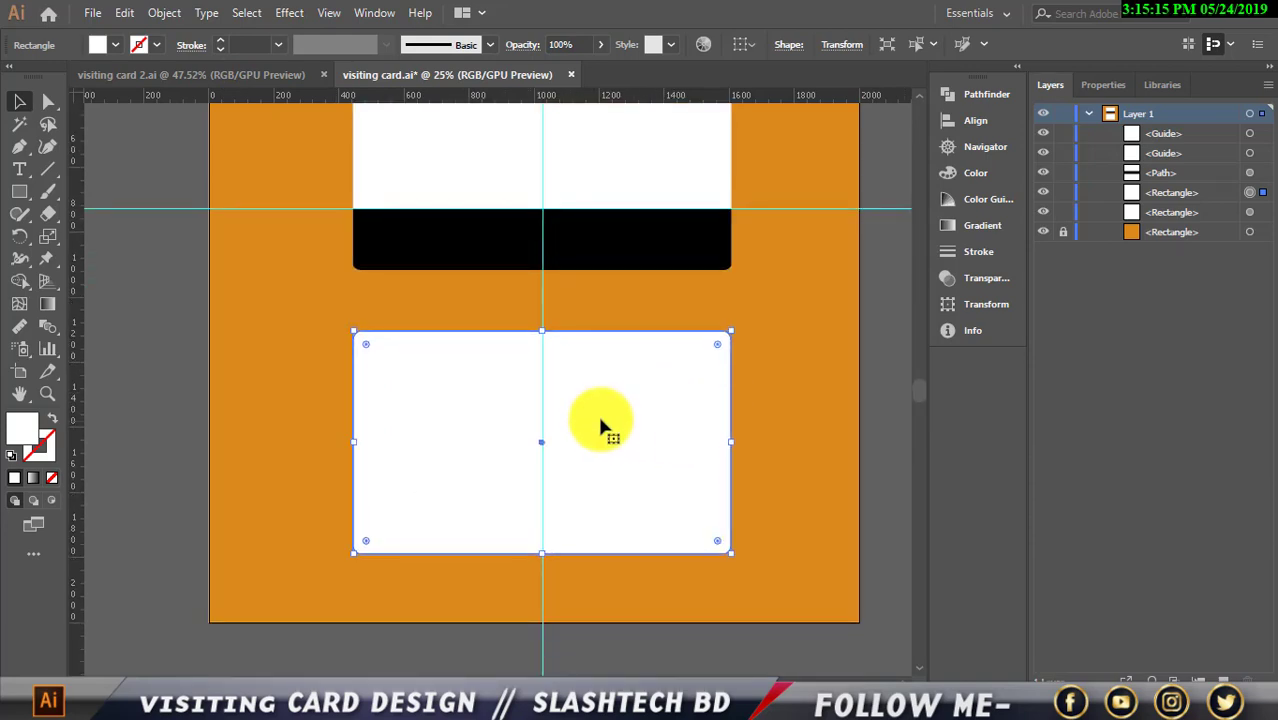
Paste a copy of the lower card behind it and fill the copy yellow
left_click(884, 414)
left_click(615, 428)
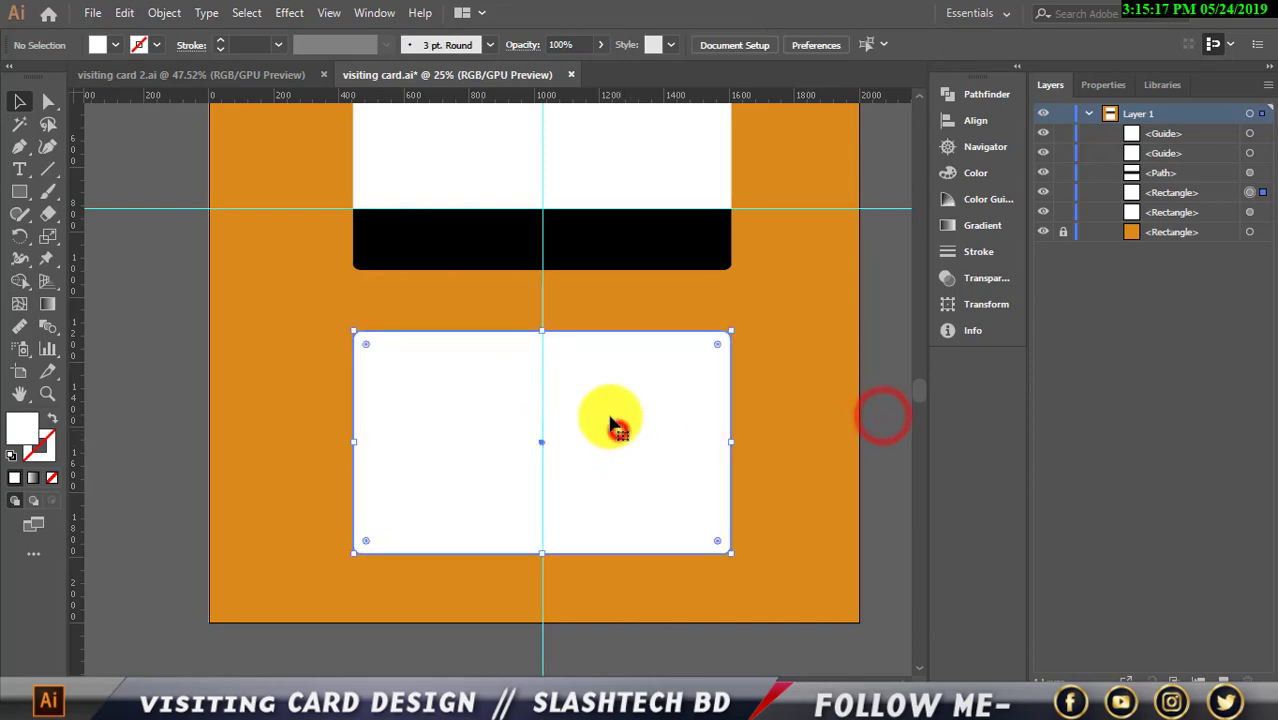
left_click(128, 18)
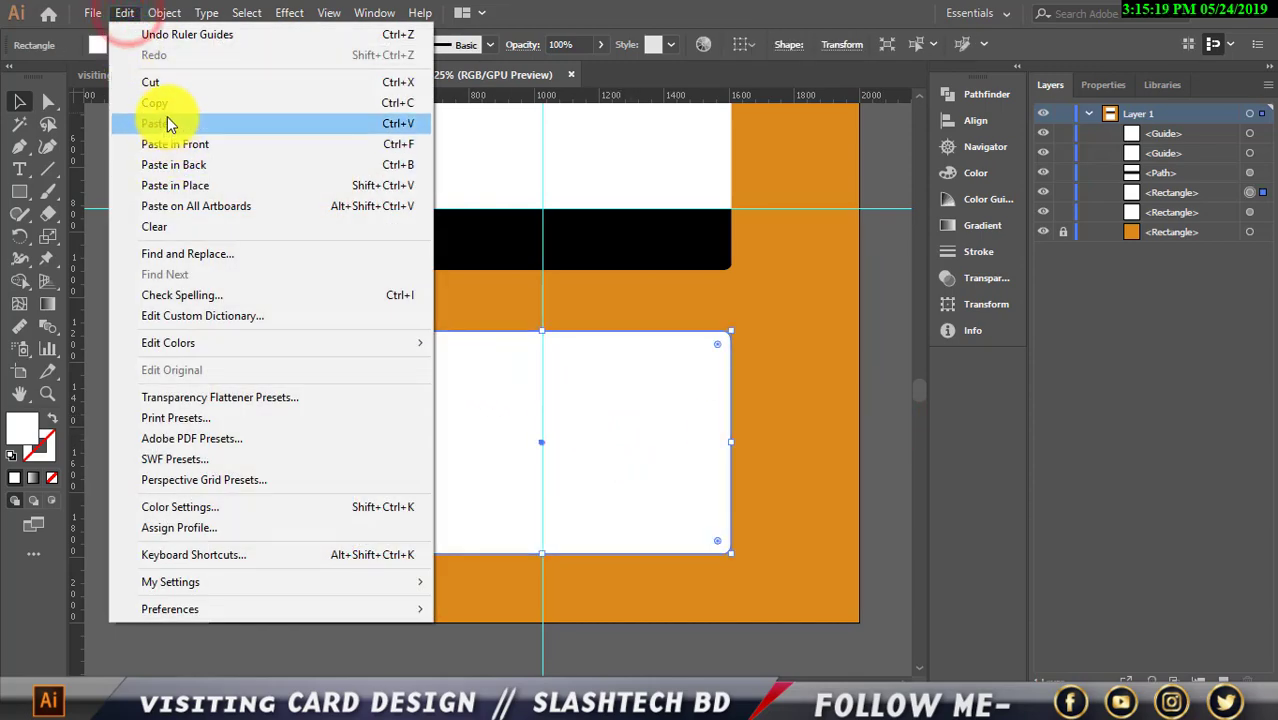
left_click(165, 102)
left_click(124, 13)
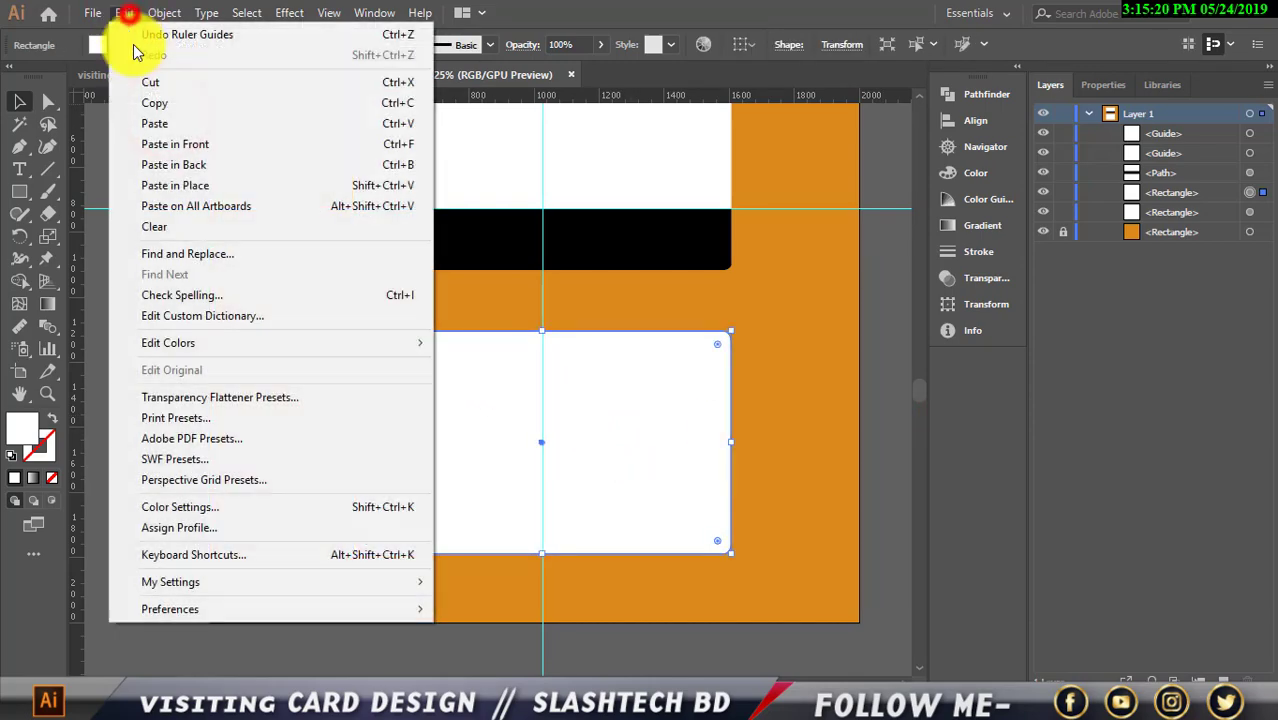
left_click(172, 140)
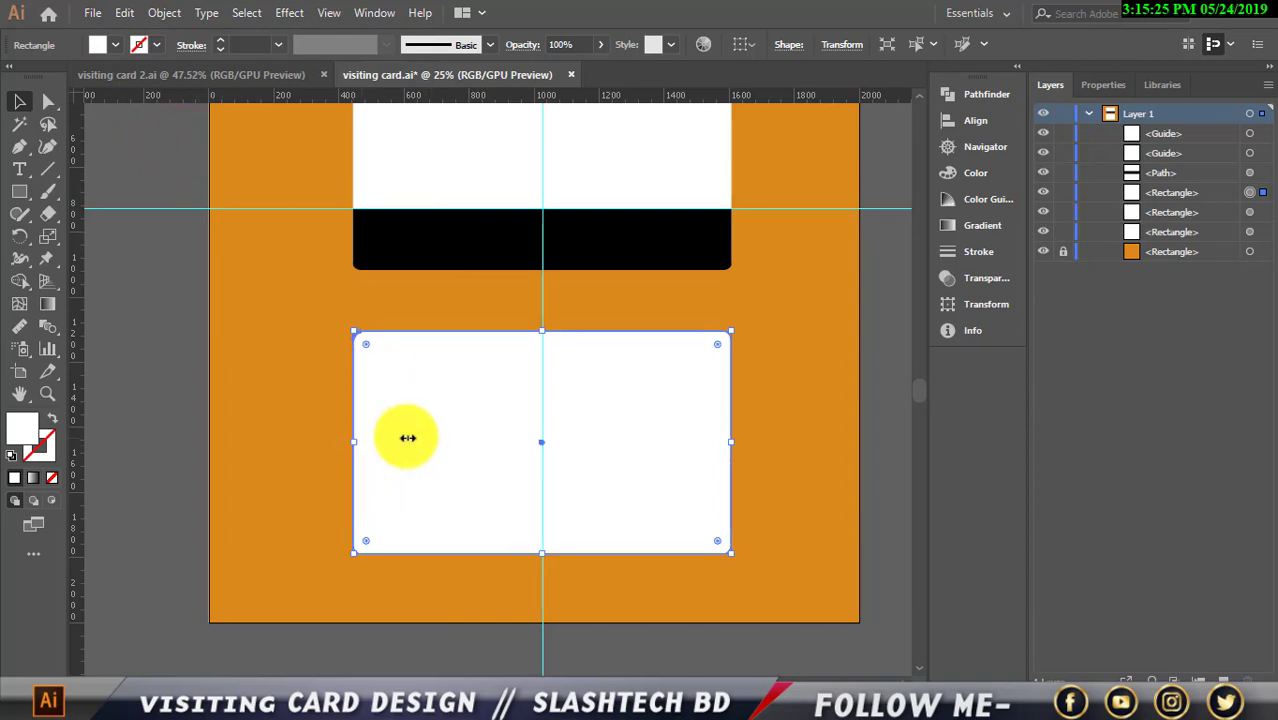
left_click(115, 45)
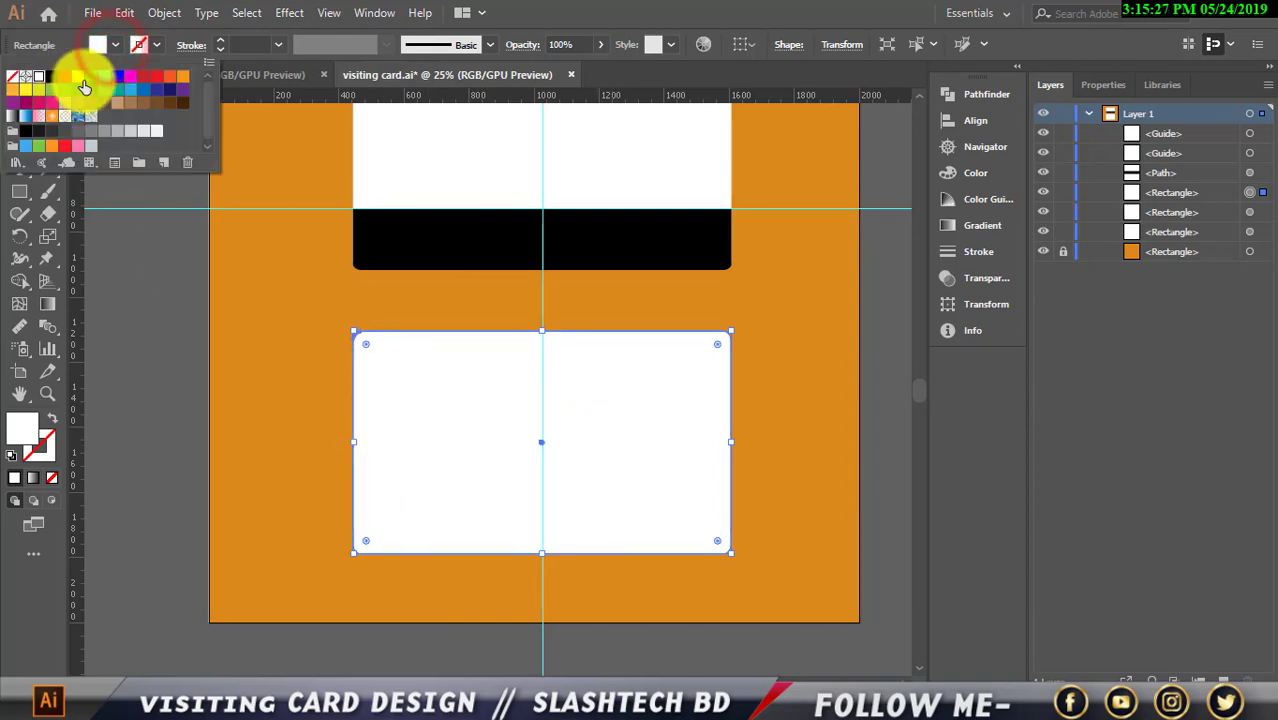
left_click(84, 87)
left_click(131, 277)
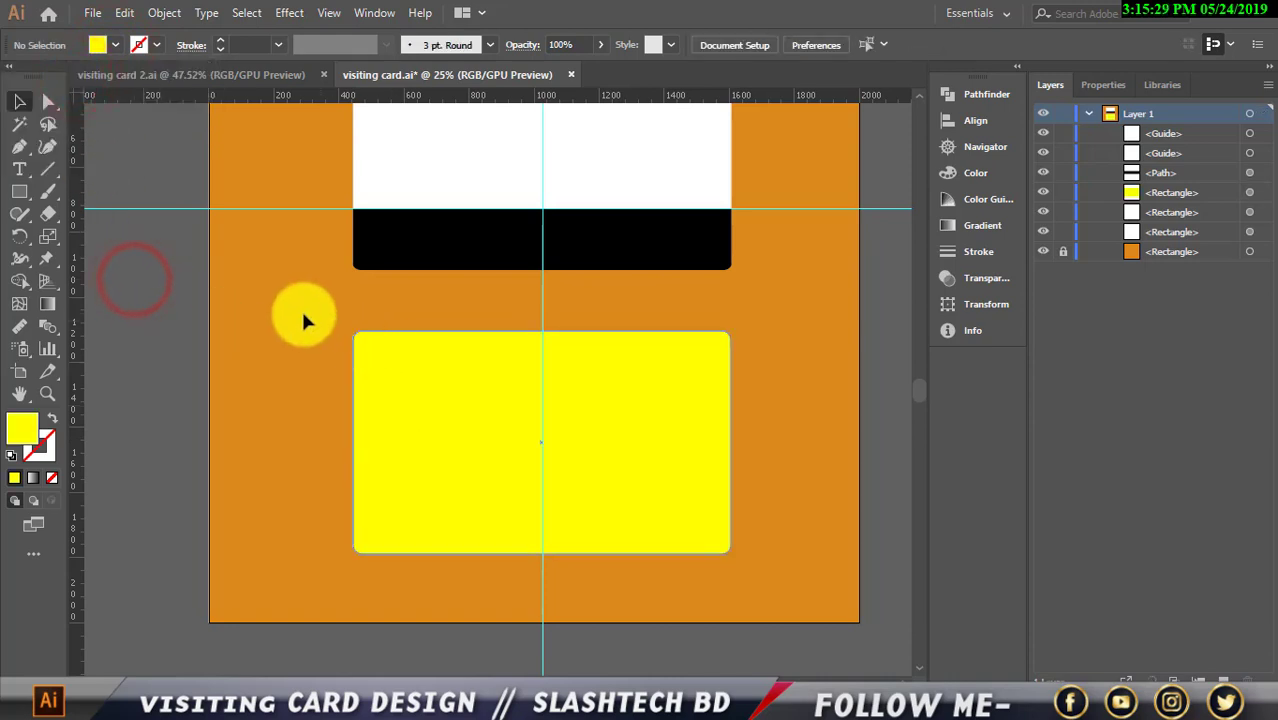
Cut away the yellow copy's left half with Minus Front and snap its edge to the guide
left_click(22, 192)
mouse_move(314, 302)
left_mouse_down()
mouse_move(497, 601)
mouse_move(526, 614)
left_mouse_up()
left_click(22, 105)
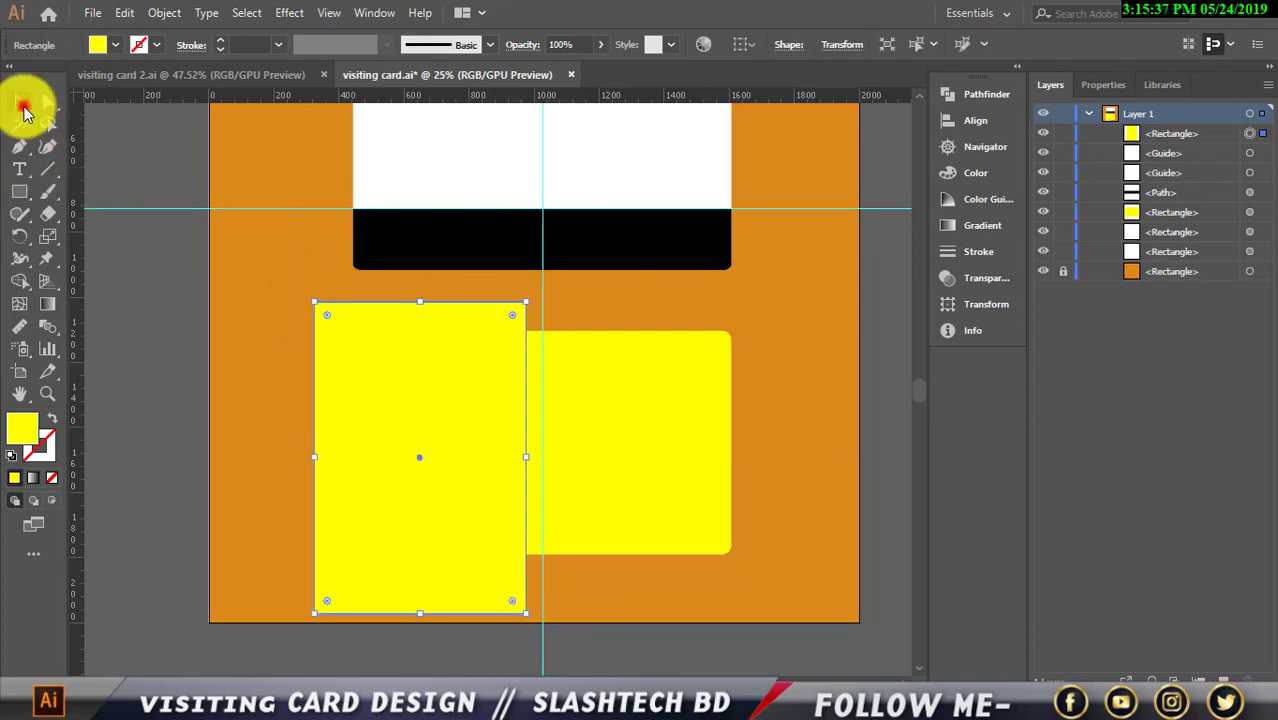
left_click(655, 462, "shift")
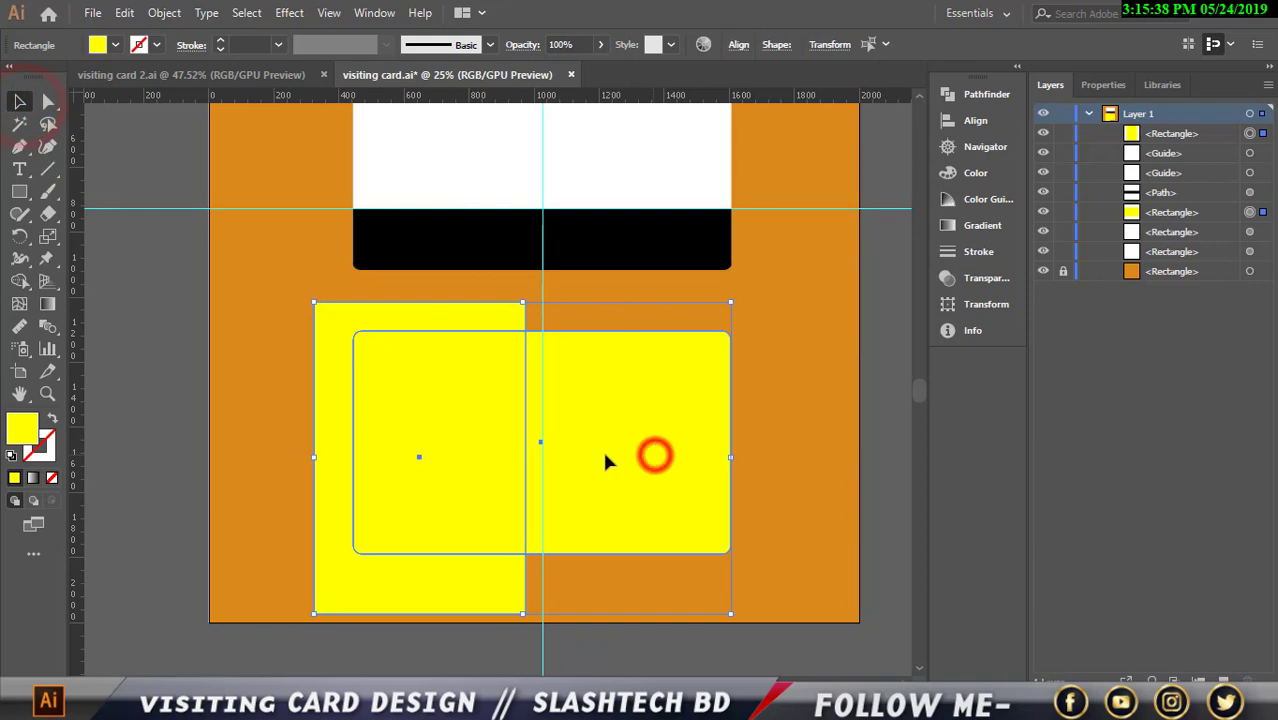
left_click(985, 94)
left_click(760, 138)
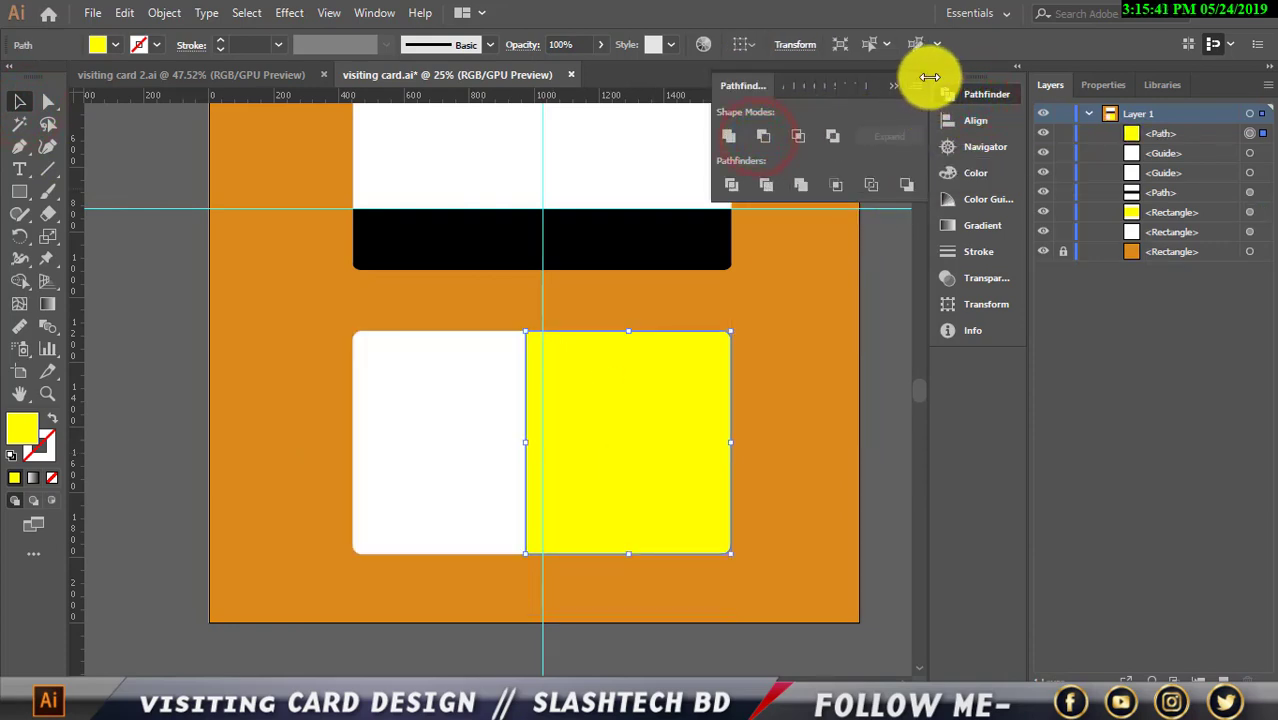
left_click(893, 85)
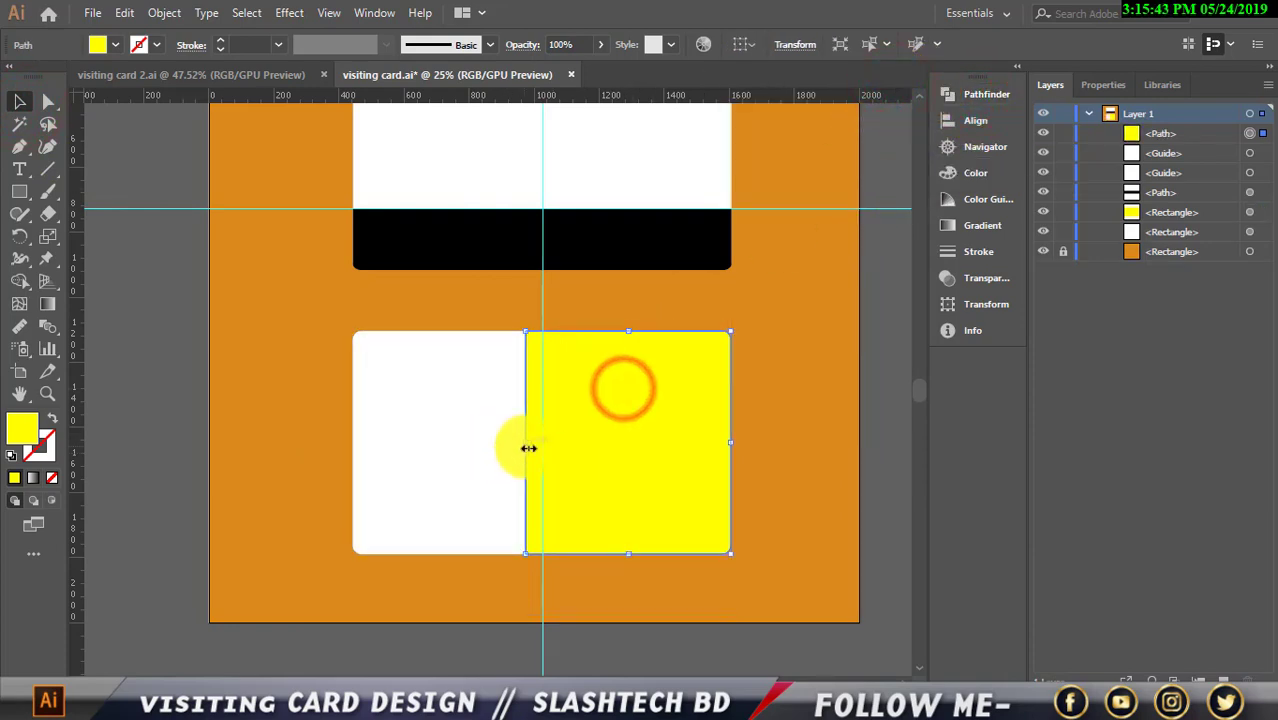
left_click_drag(527, 447, 542, 447)
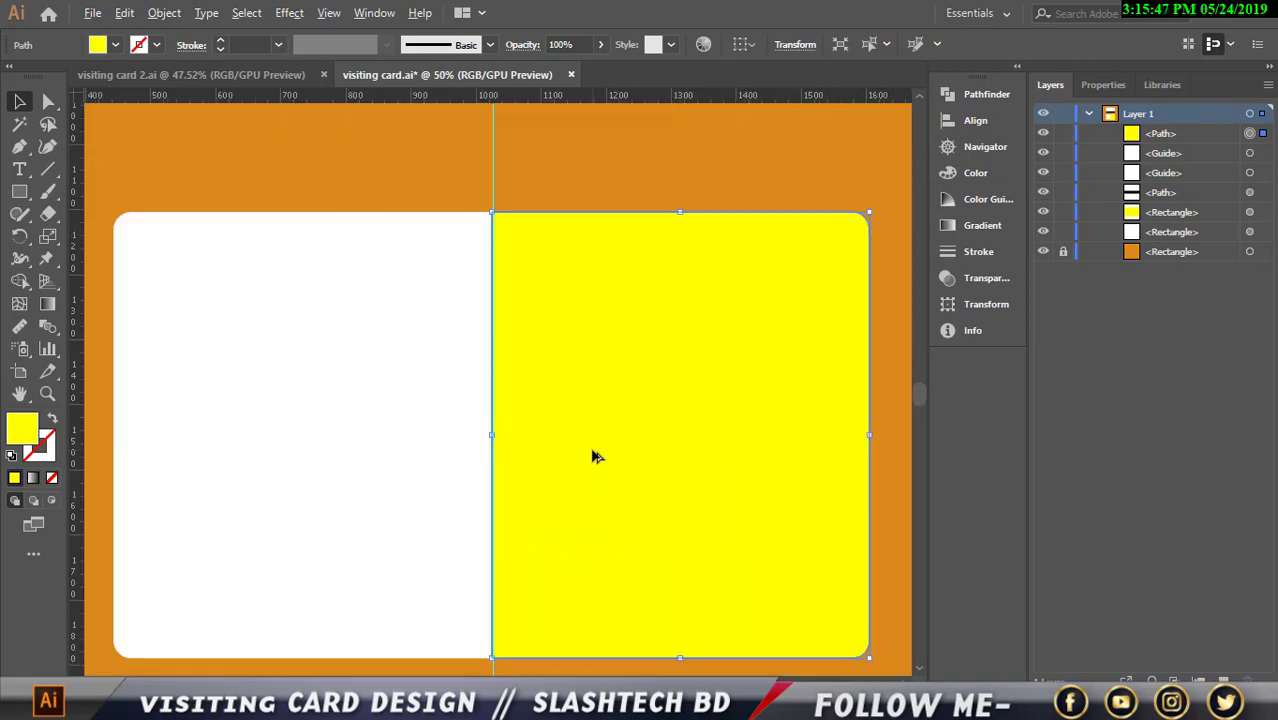
scroll(593, 451, "up", 2)
left_click(422, 165)
scroll(479, 245, "down", 2)
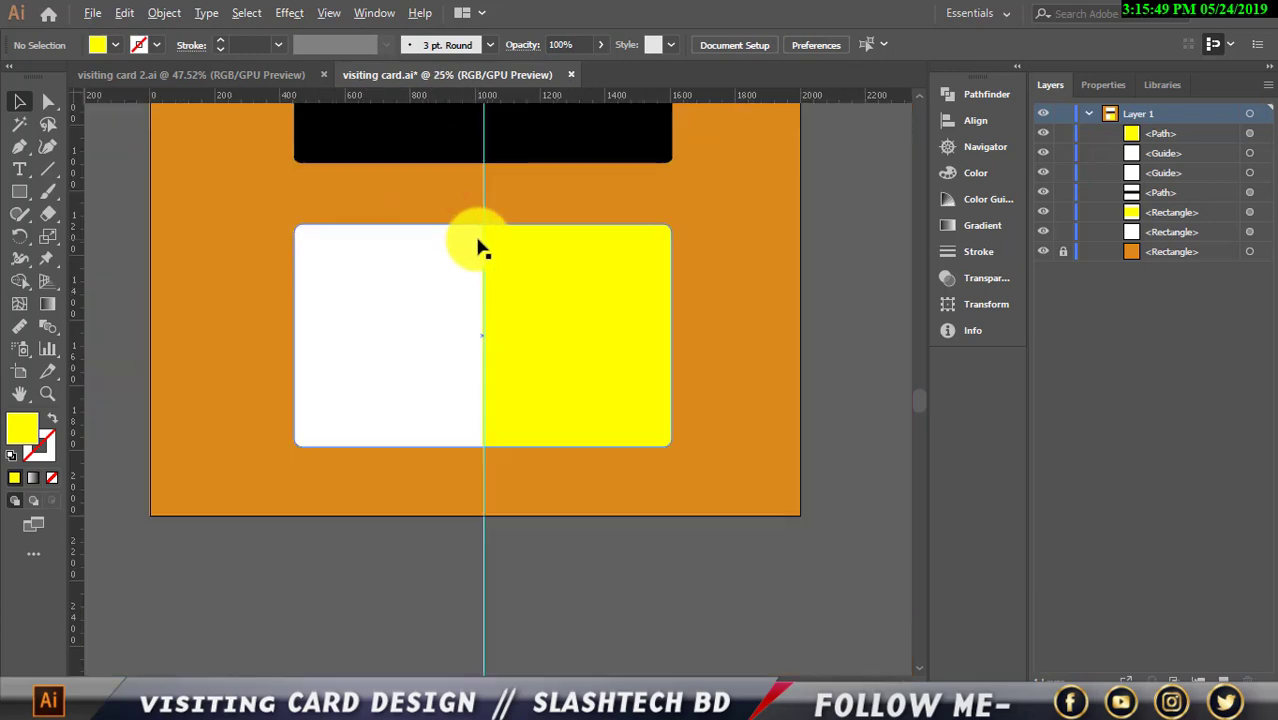
scroll(558, 413, "up", 1)
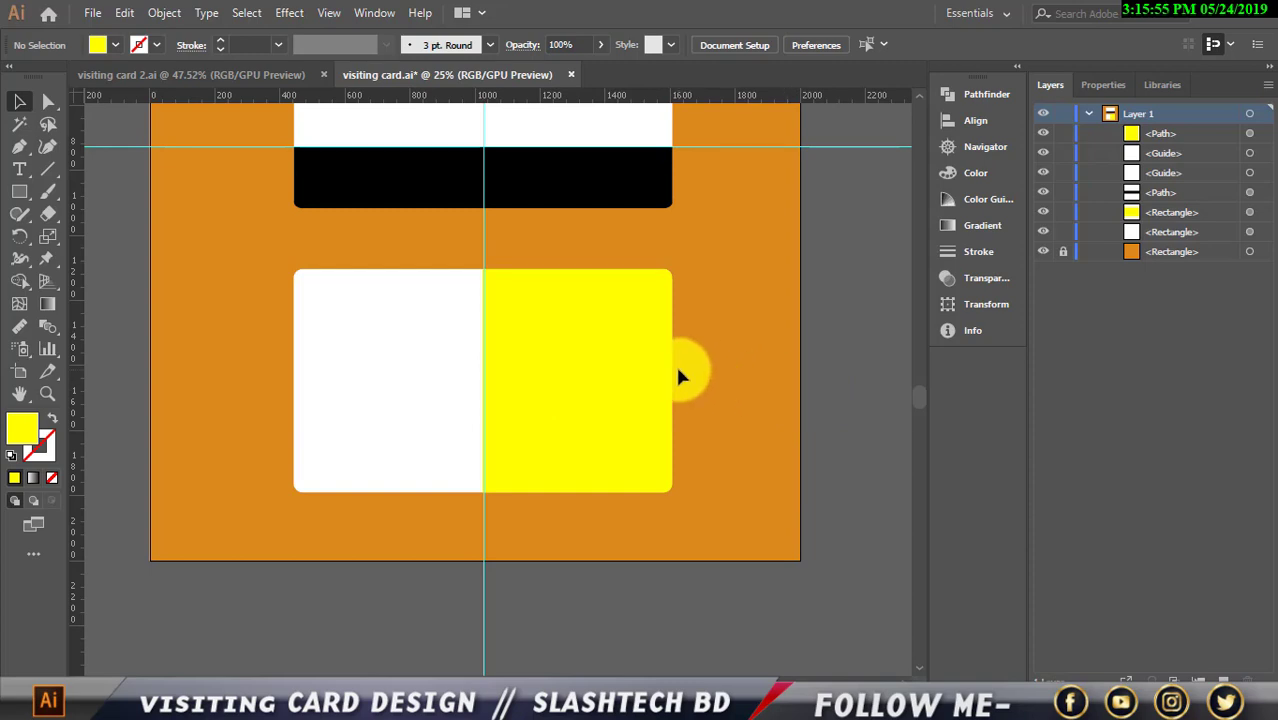
scroll(675, 363, "up", 2)
scroll(578, 441, "down", 1)
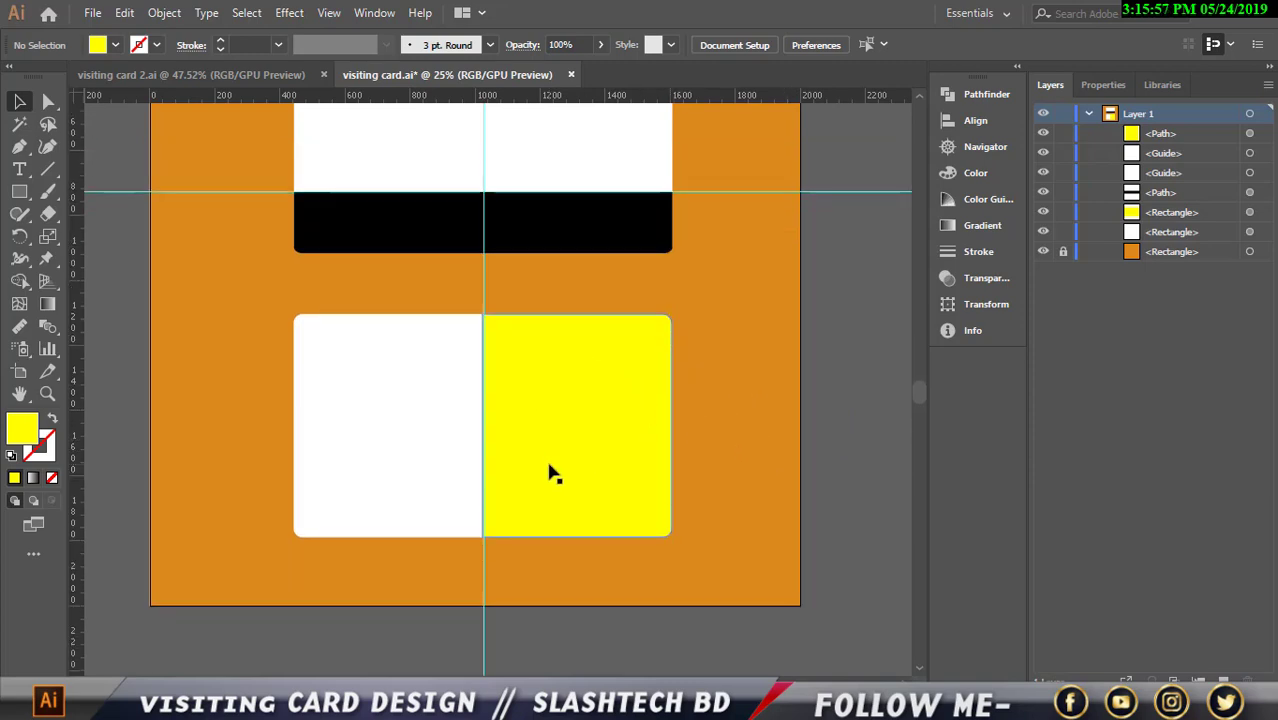
scroll(549, 471, "up", 3)
Recolour the top card's black bar to dark navy 181C28
left_click(569, 309)
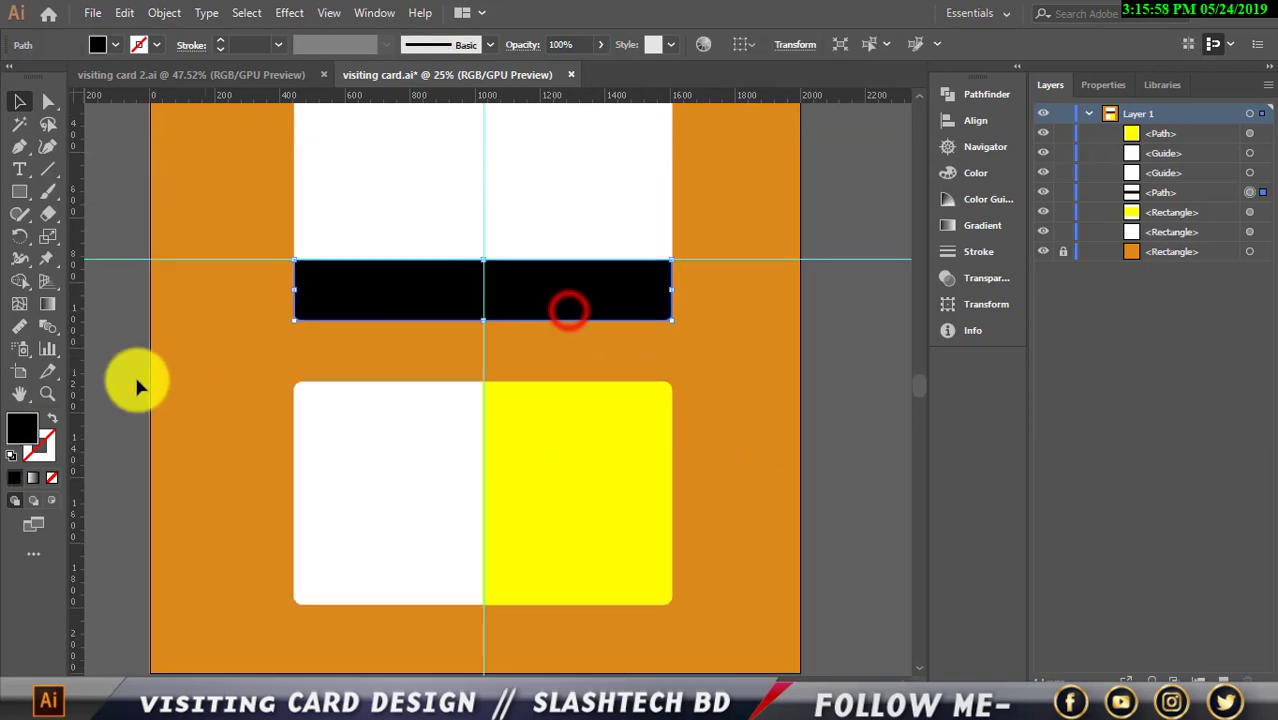
double_click(20, 425)
left_click(985, 465)
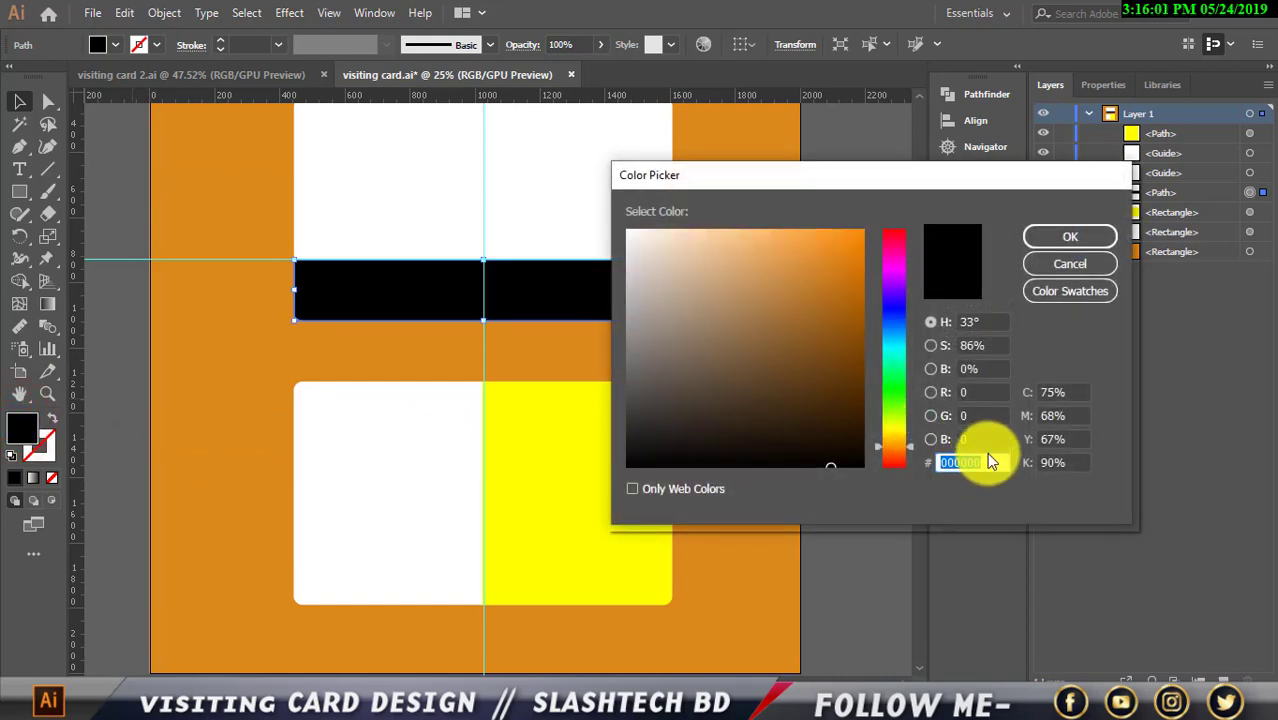
type("18")
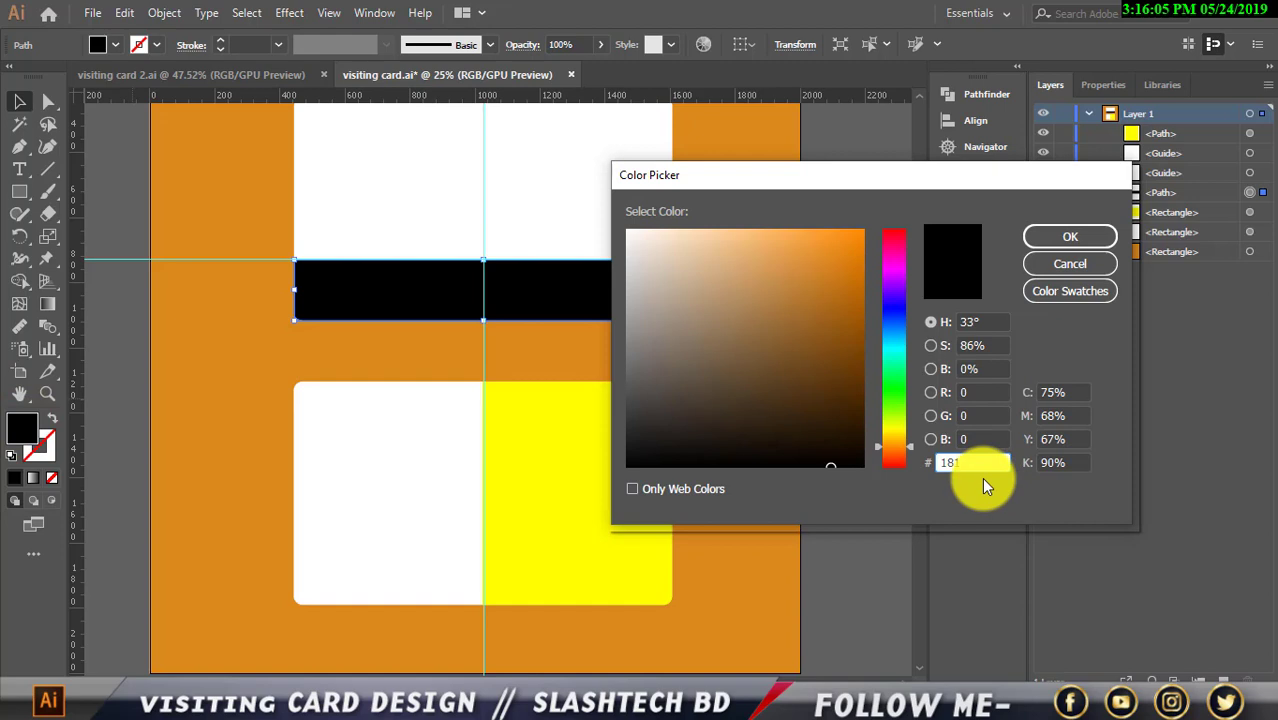
type("1")
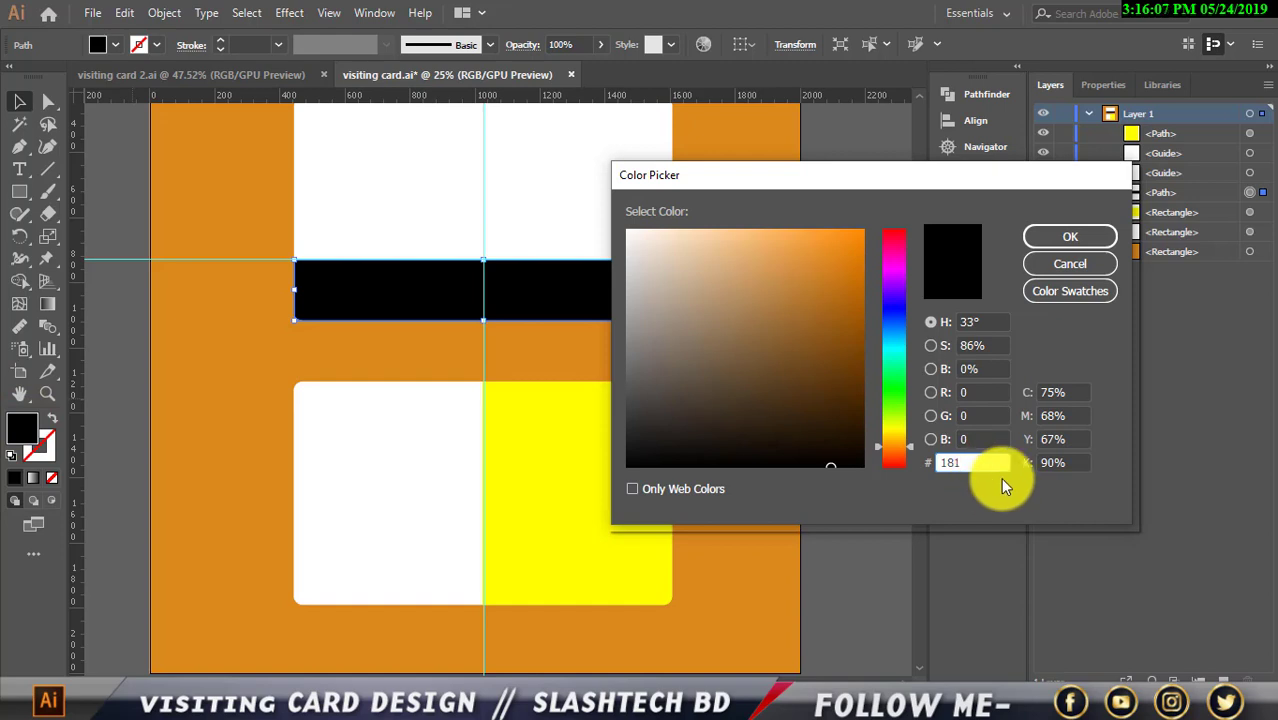
type("C2")
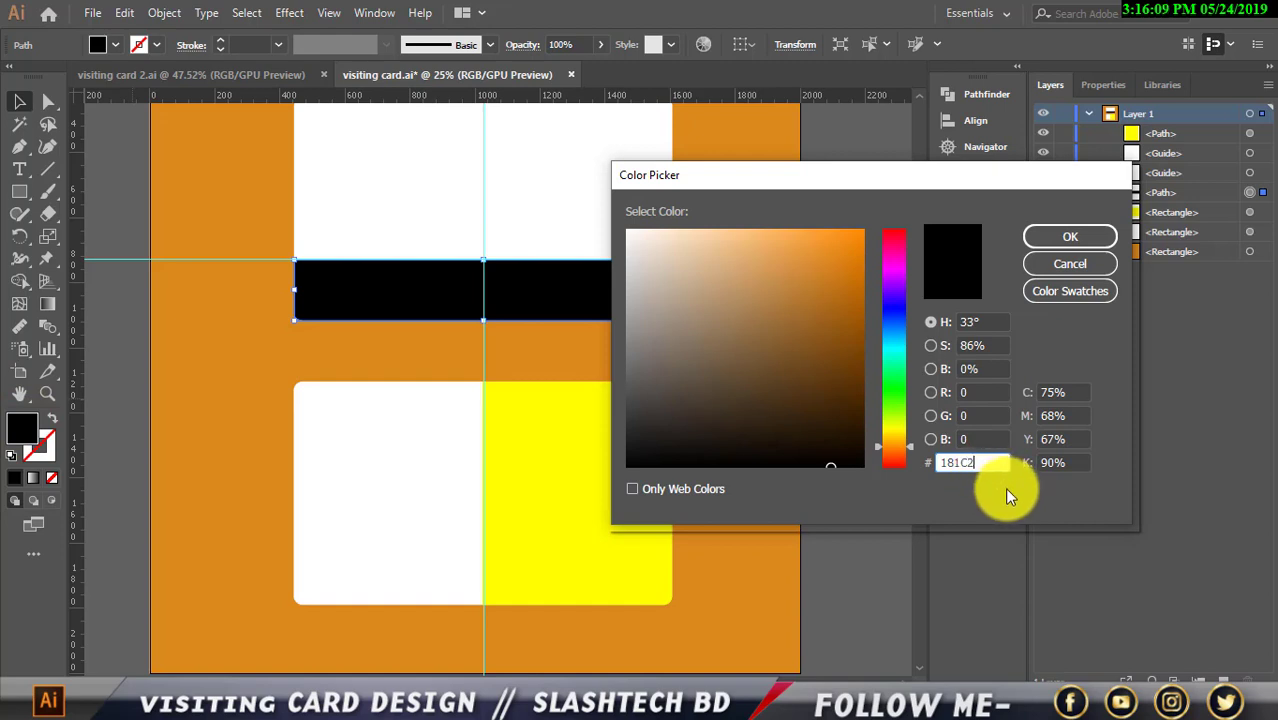
type("8")
left_click(1050, 237)
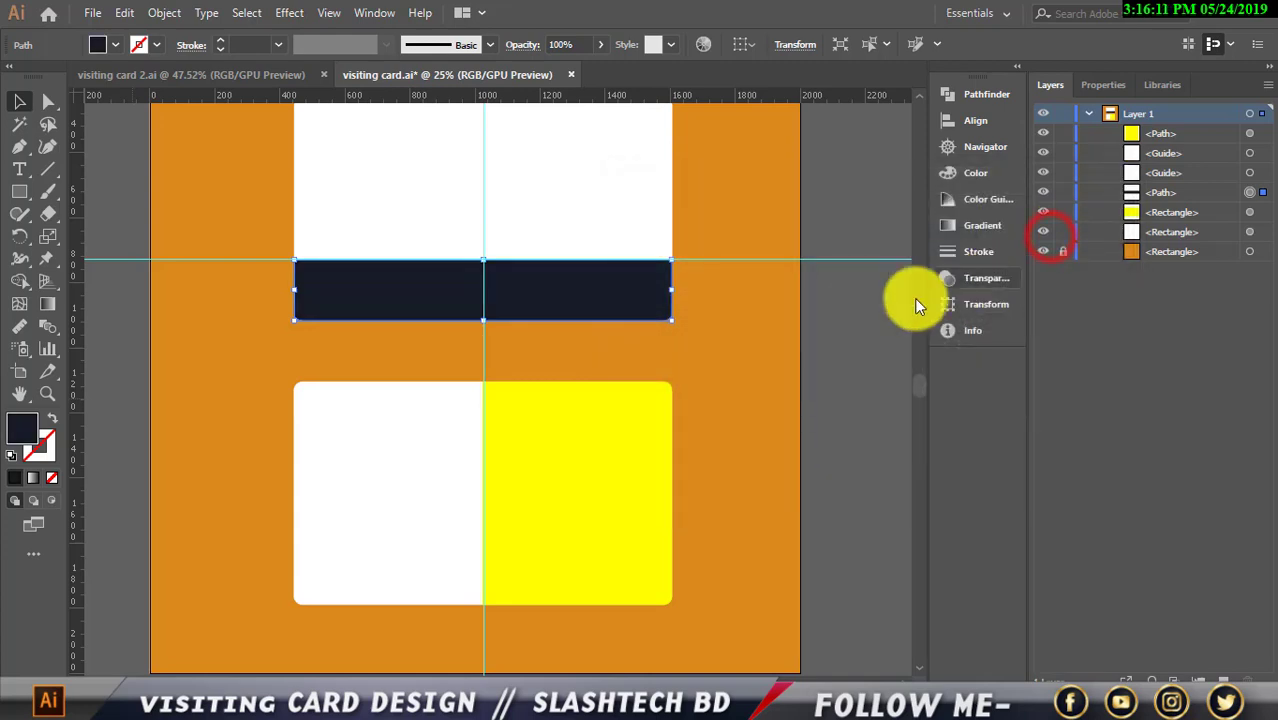
left_click(824, 342)
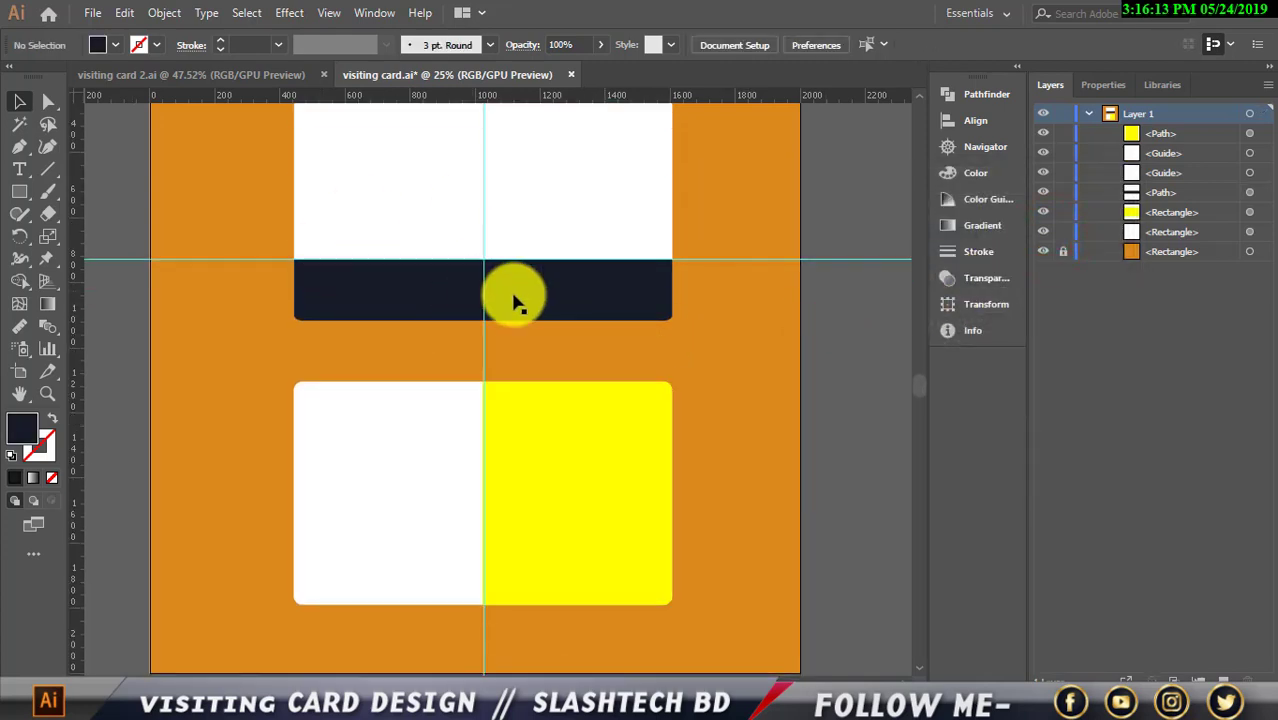
Give the lower card's yellow half the bar's navy using the Eyedropper
scroll(558, 358, "up", 2)
scroll(575, 358, "down", 2)
left_click(545, 425)
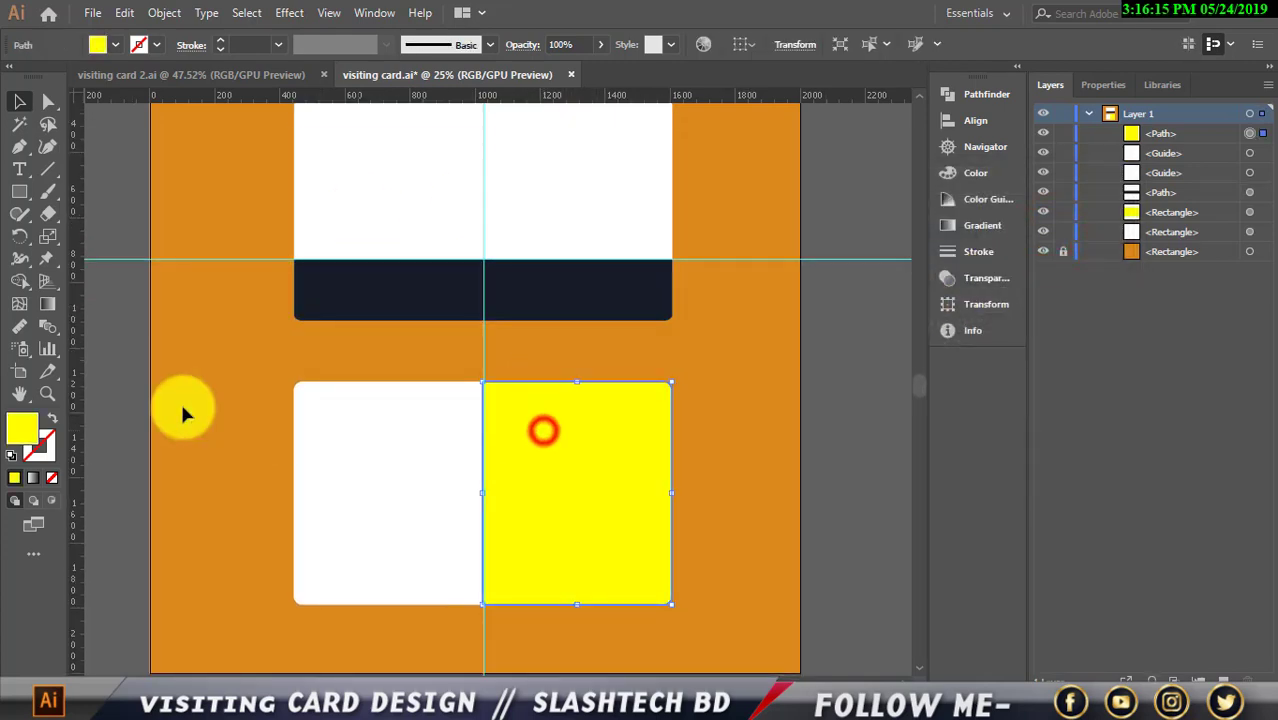
left_click(50, 336)
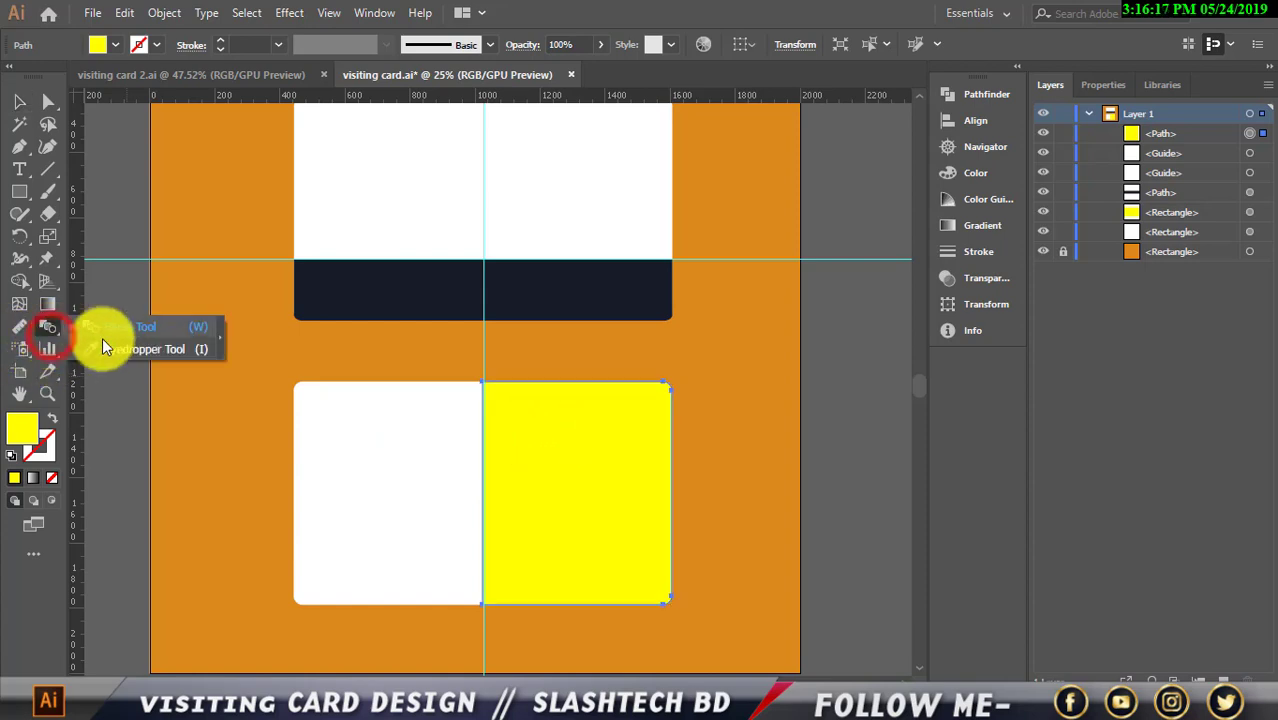
left_click(365, 303)
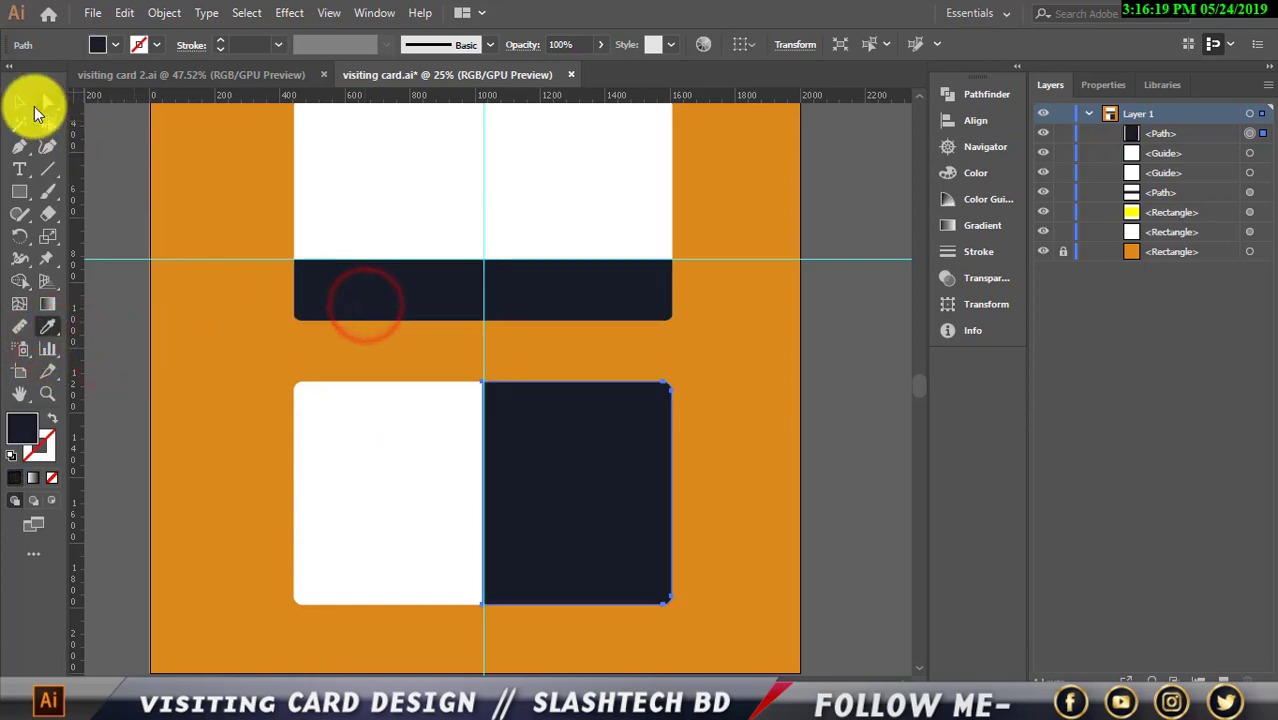
left_click(20, 100)
left_click(117, 140)
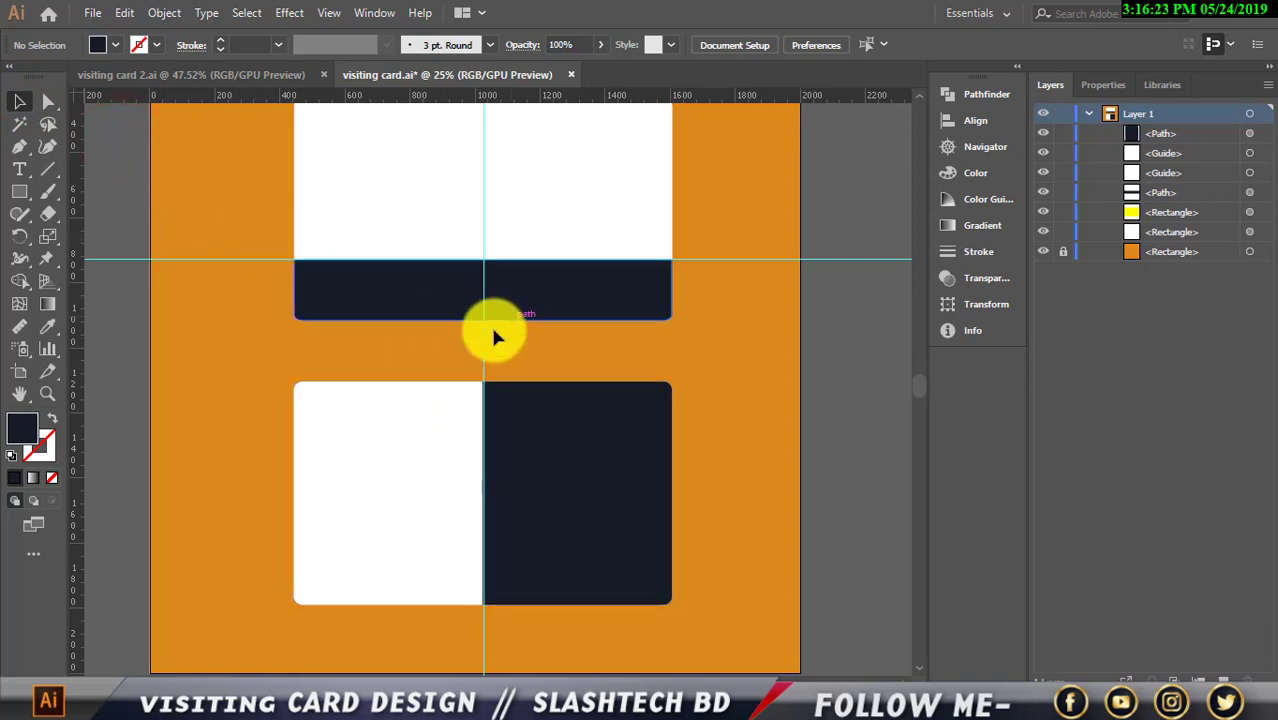
scroll(490, 345, "up", 3)
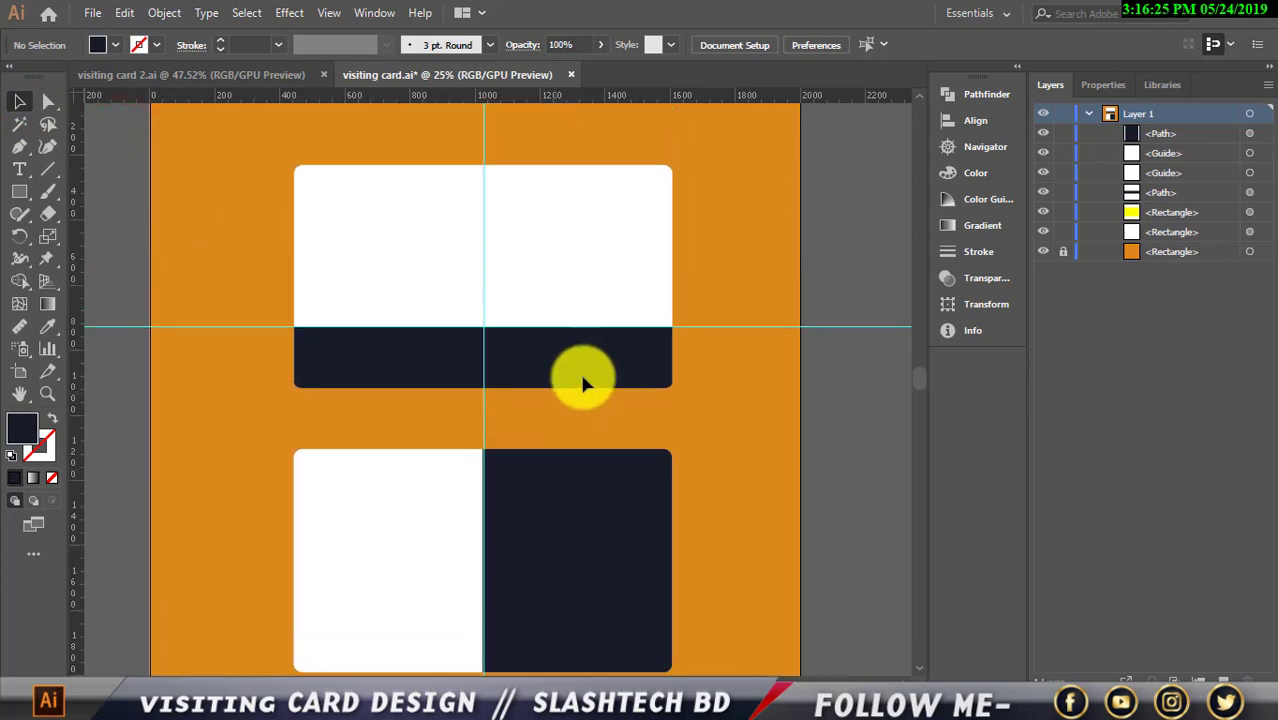
scroll(755, 379, "down", 1)
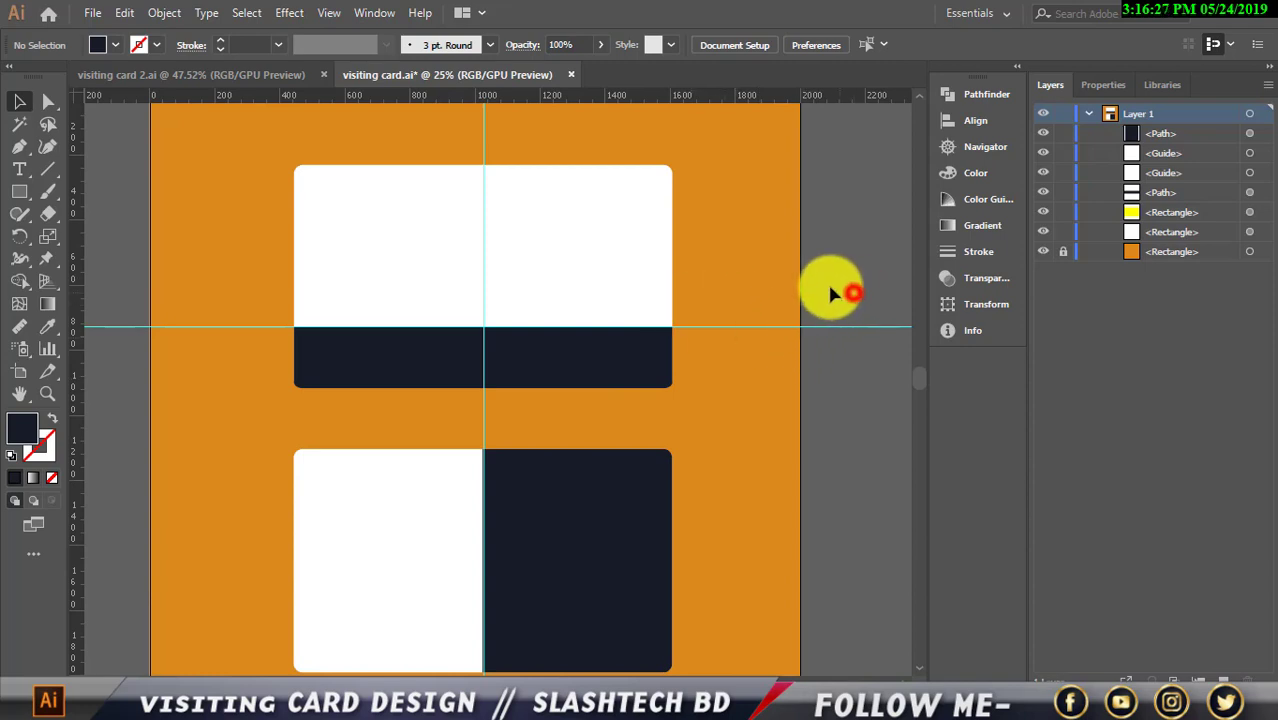
scroll(800, 304, "down", 3)
scroll(680, 335, "up", 2)
scroll(601, 368, "down", 1)
scroll(597, 360, "up", 1)
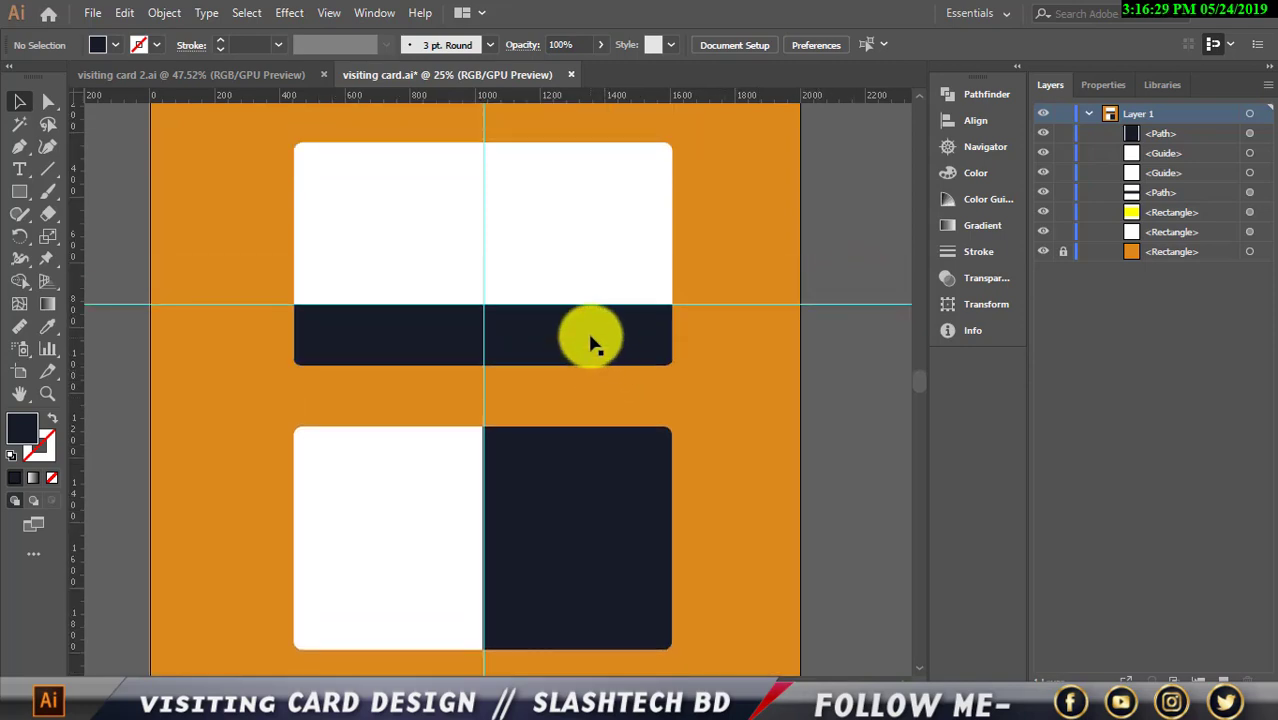
scroll(585, 320, "down", 1)
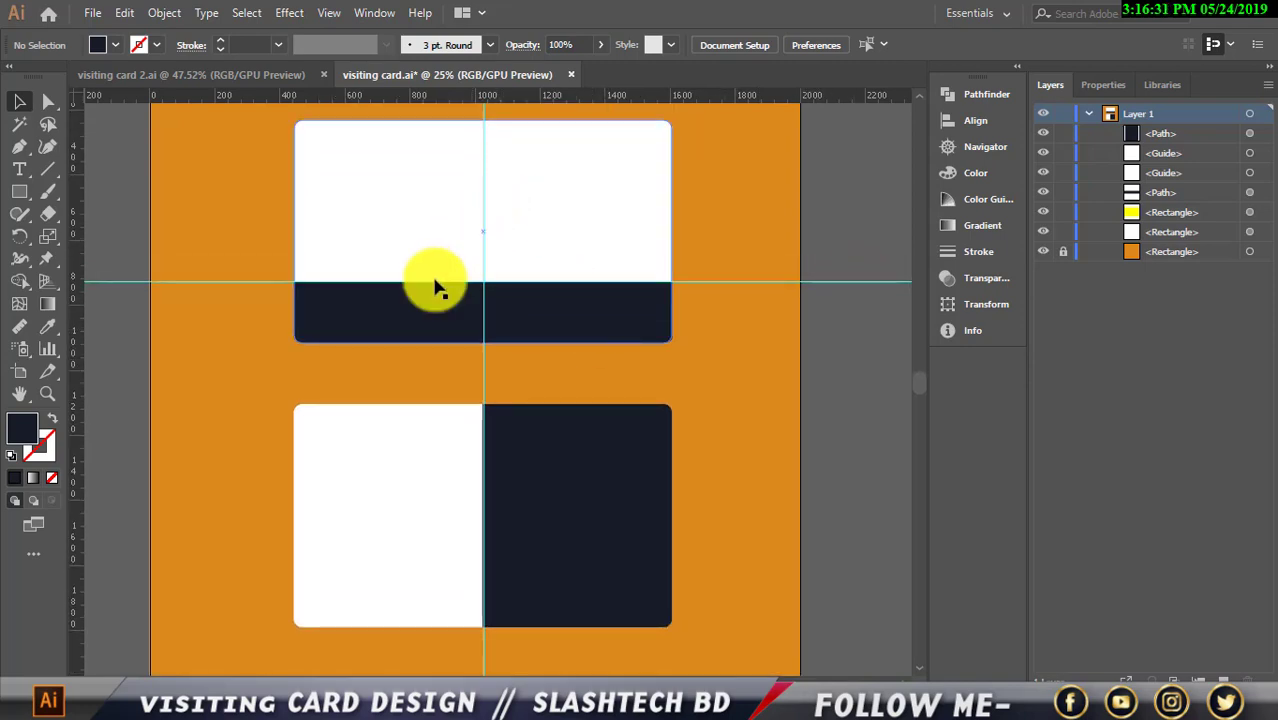
Delete the horizontal and vertical guides from the layout
scroll(430, 300, "up", 1)
scroll(420, 260, "up", 1)
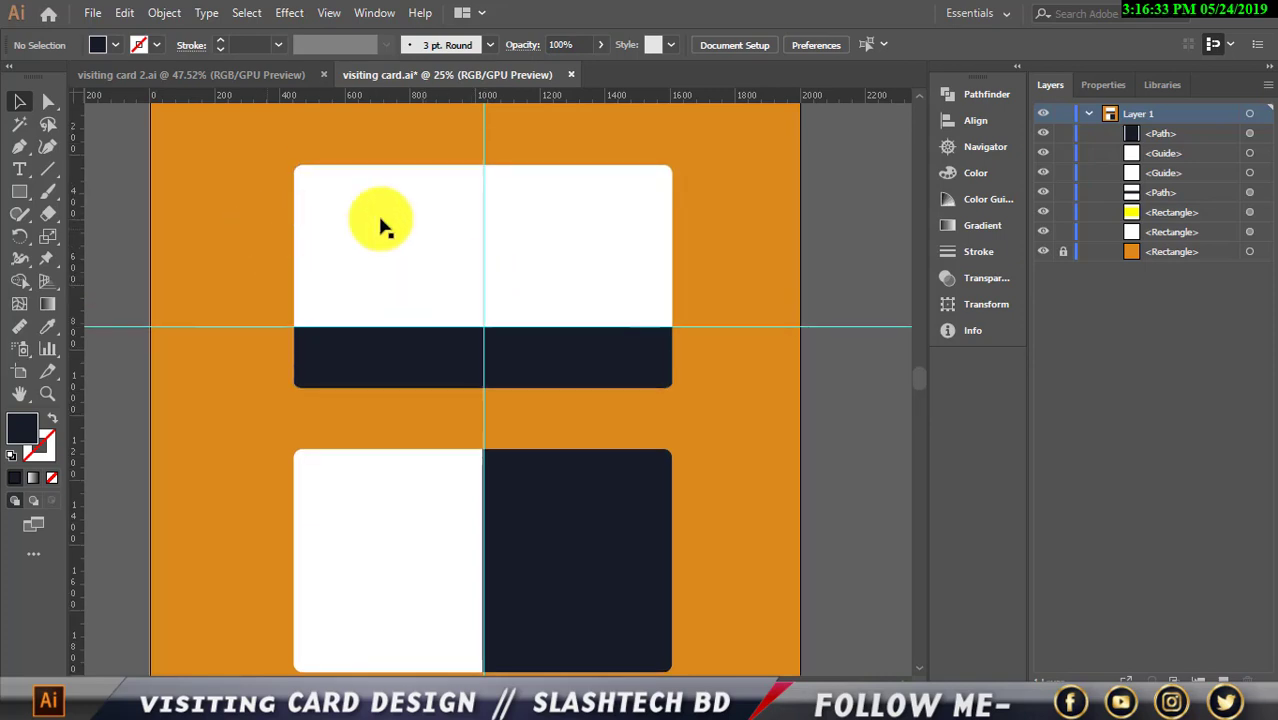
left_click_drag(214, 305, 184, 371)
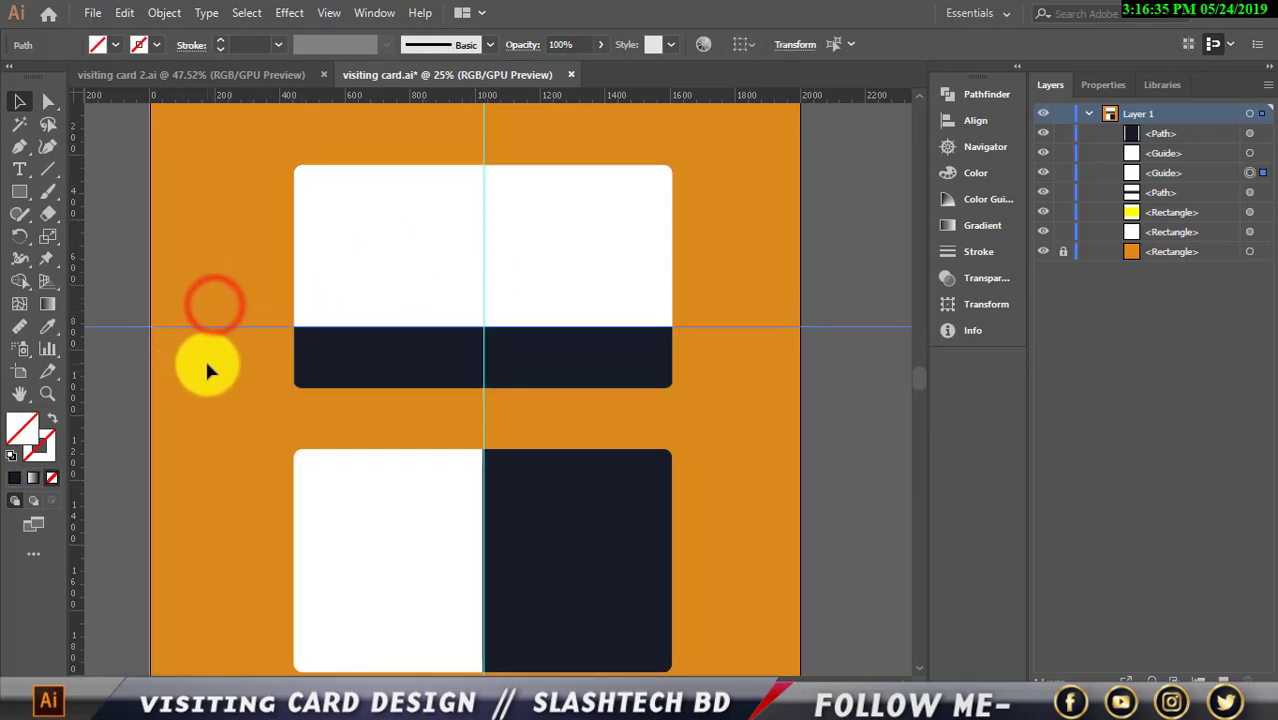
key("Delete")
scroll(418, 221, "up", 3)
left_click_drag(437, 188, 587, 190)
key("Delete")
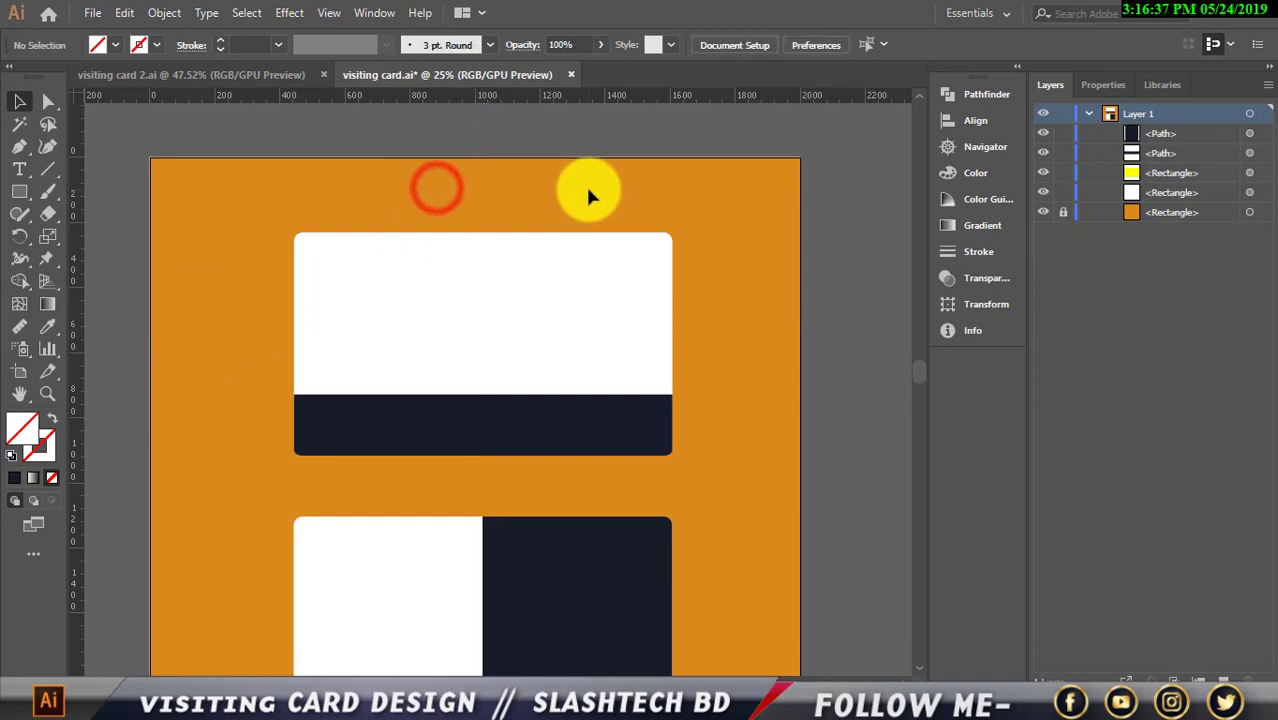
Draw a 166 x 166 px square on the white front card
scroll(331, 305, "down", 1)
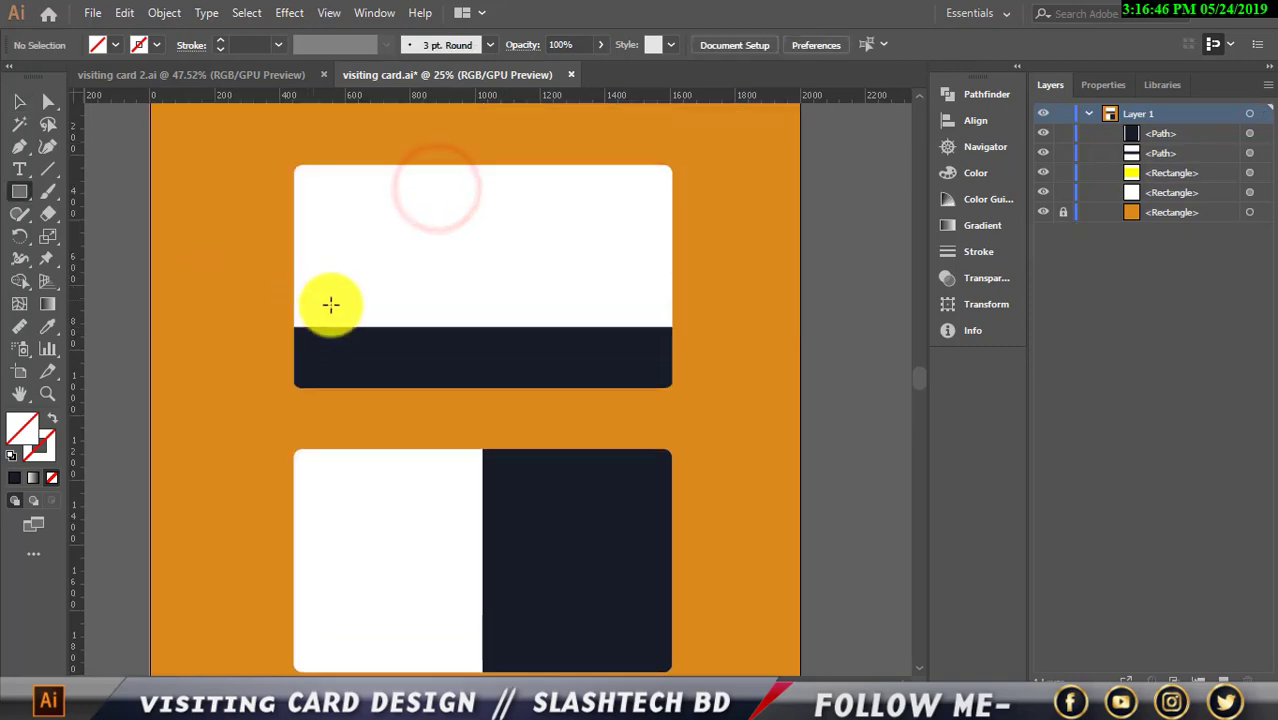
scroll(444, 325, "up", 1)
scroll(497, 321, "up", 1)
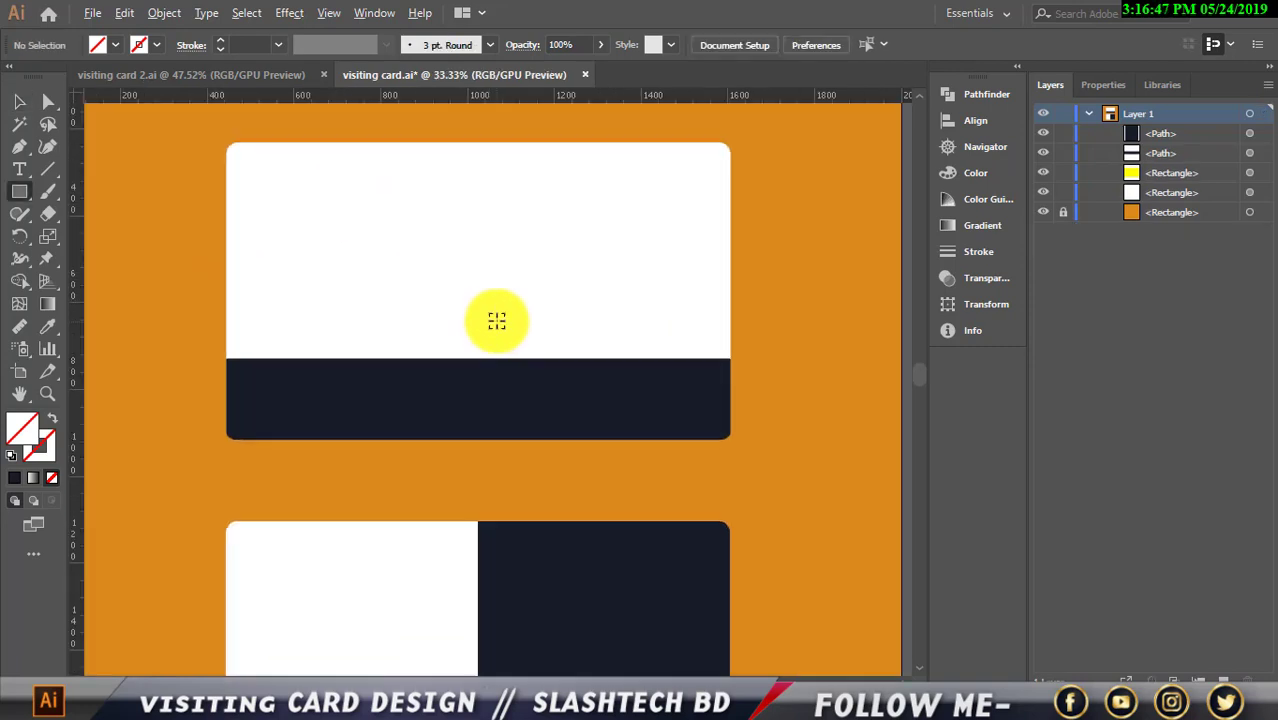
scroll(497, 321, "up", 1)
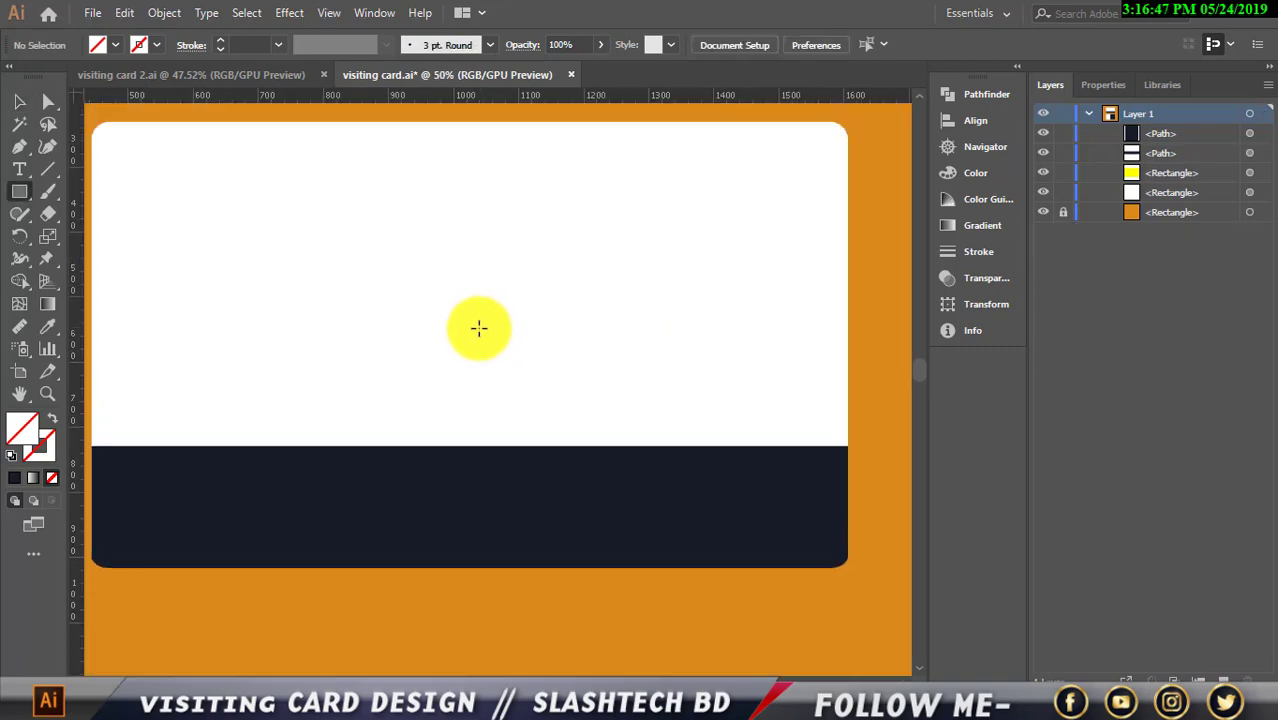
scroll(476, 328, "up", 1)
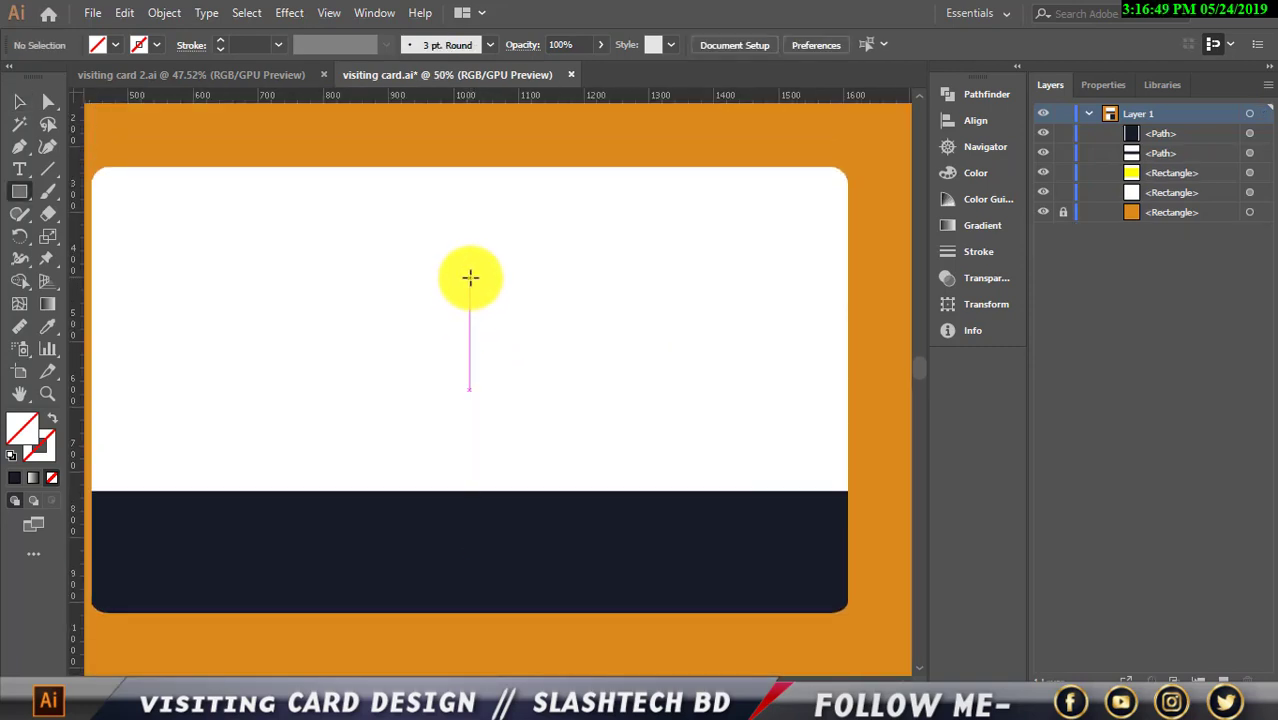
left_click_drag(470, 268, 524, 321)
Turn the square into a black outline with a 6 pt stroke
left_click(115, 44)
left_click(50, 77)
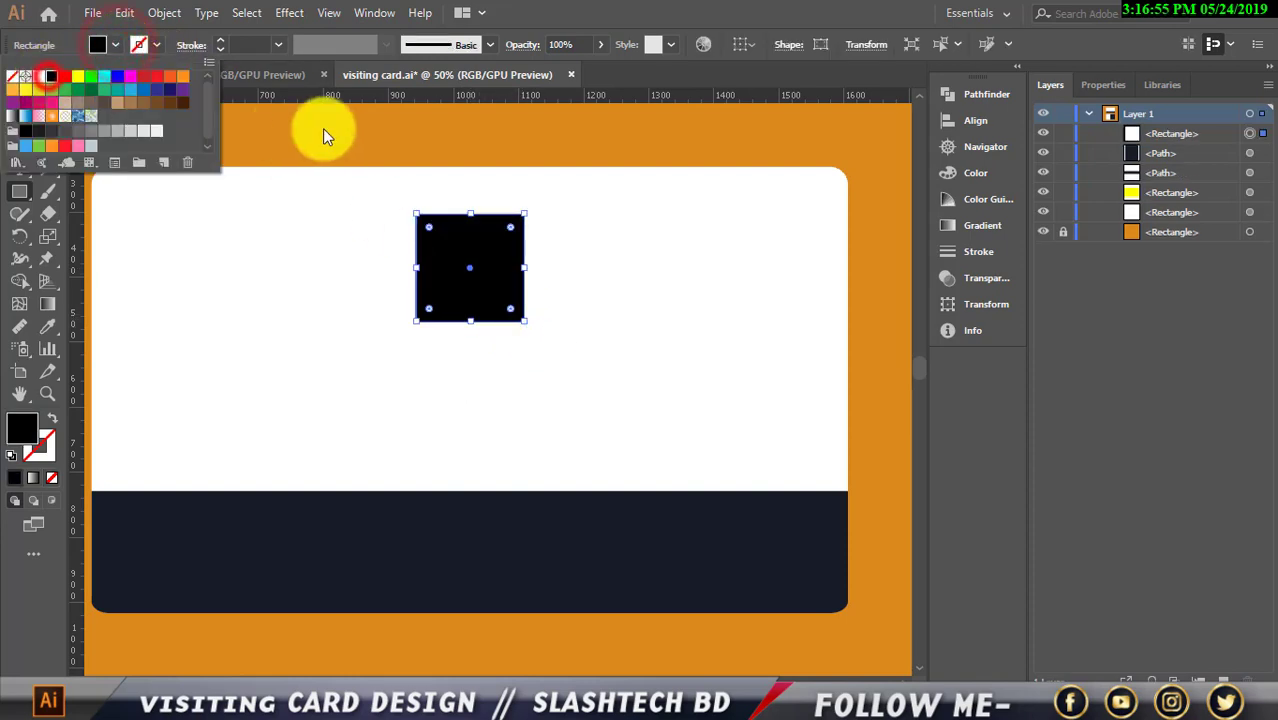
left_click(55, 419)
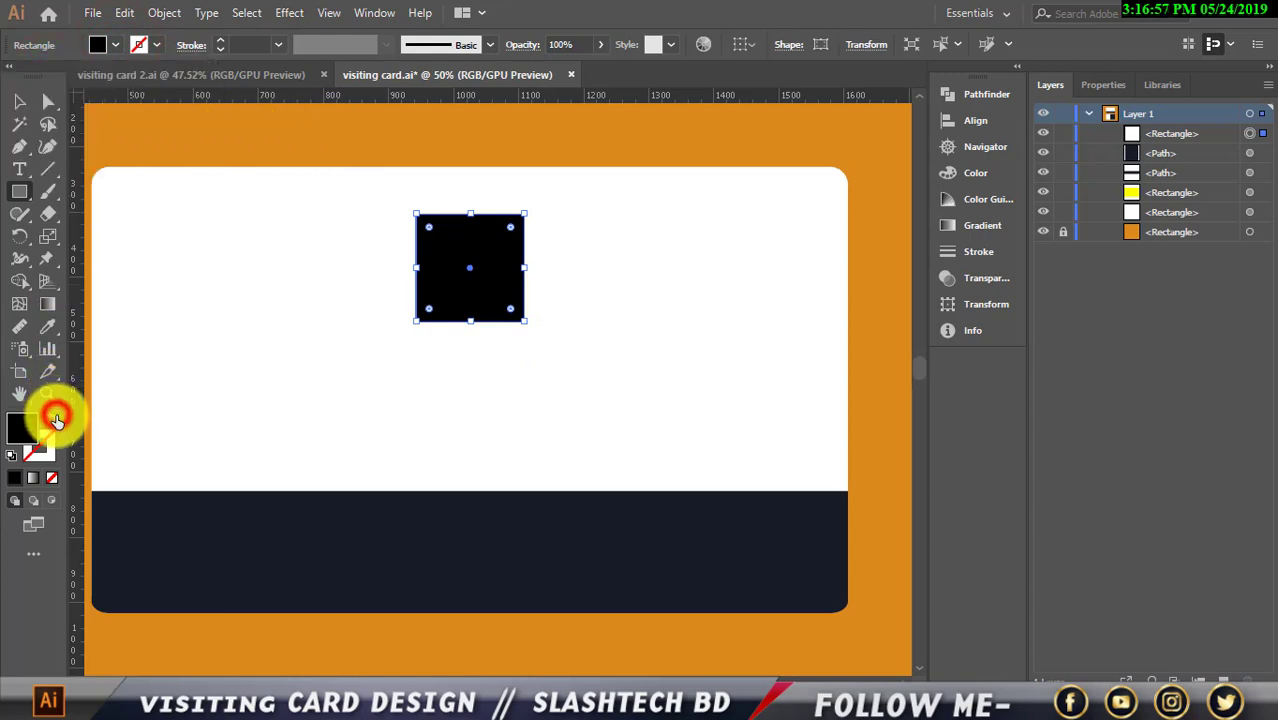
left_click(55, 419)
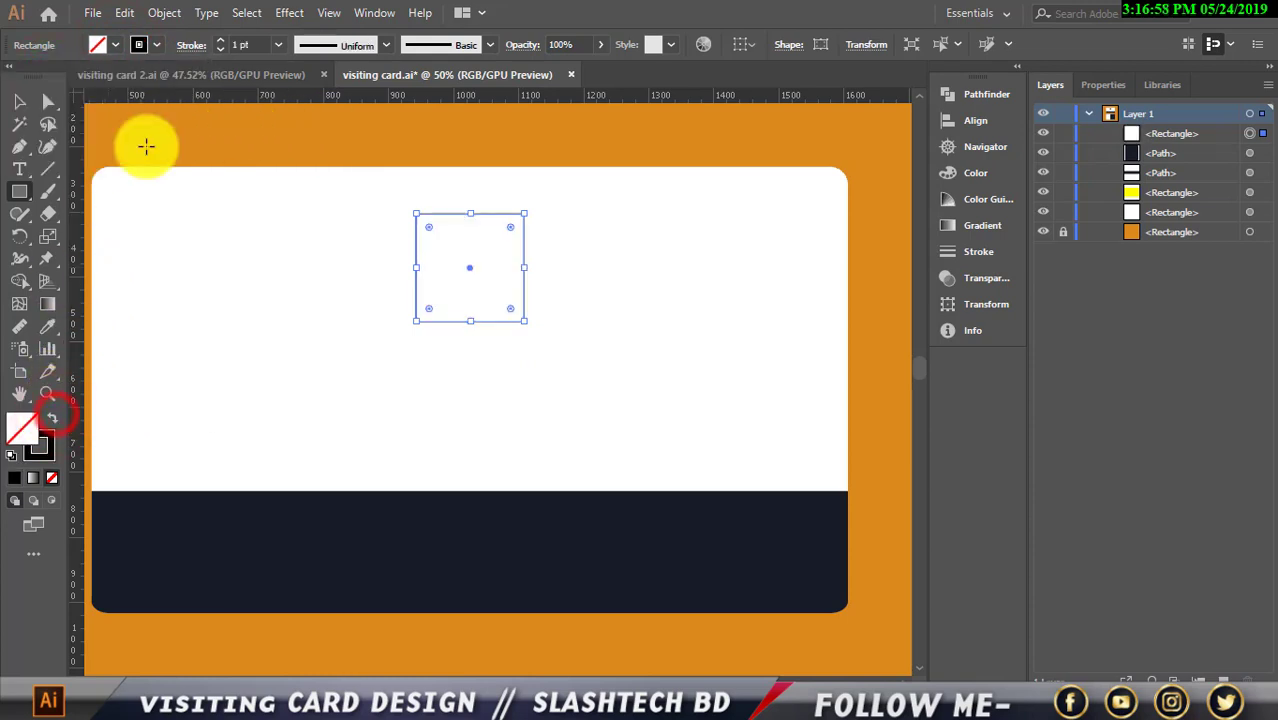
left_click(221, 44)
left_click(221, 44)
left_click(221, 44)
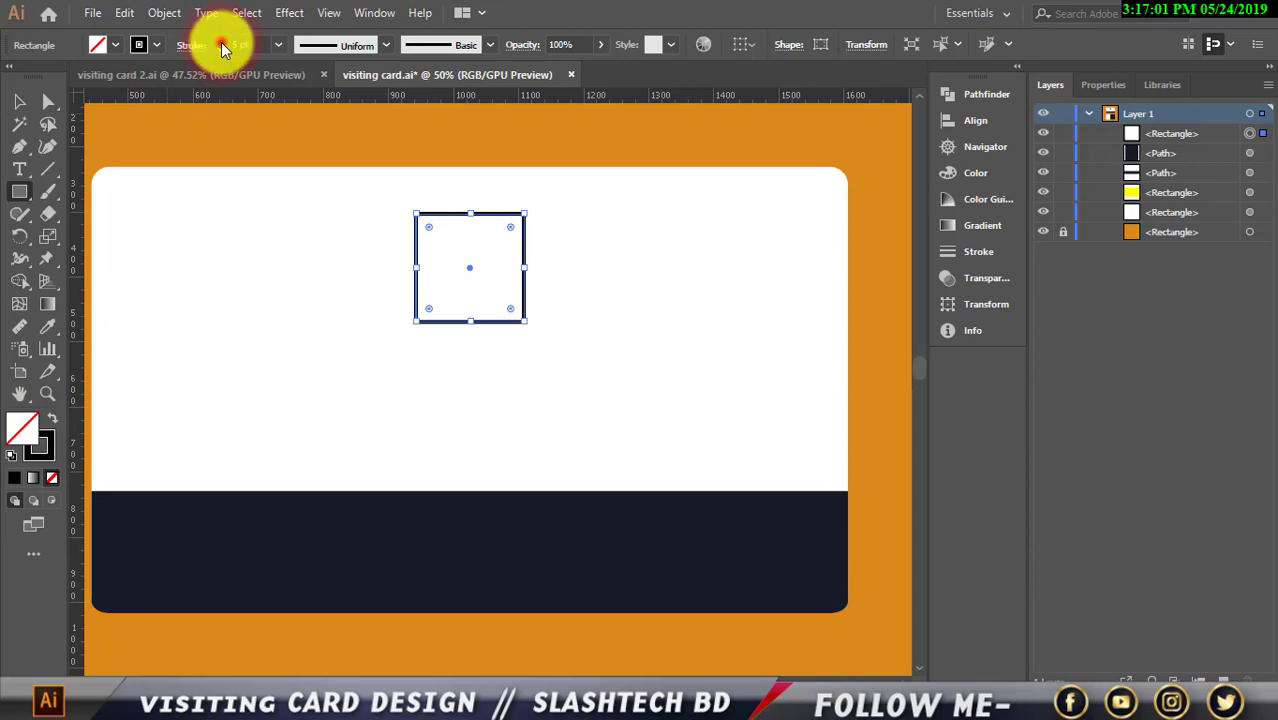
Scale the square down around its centre
left_click(19, 101)
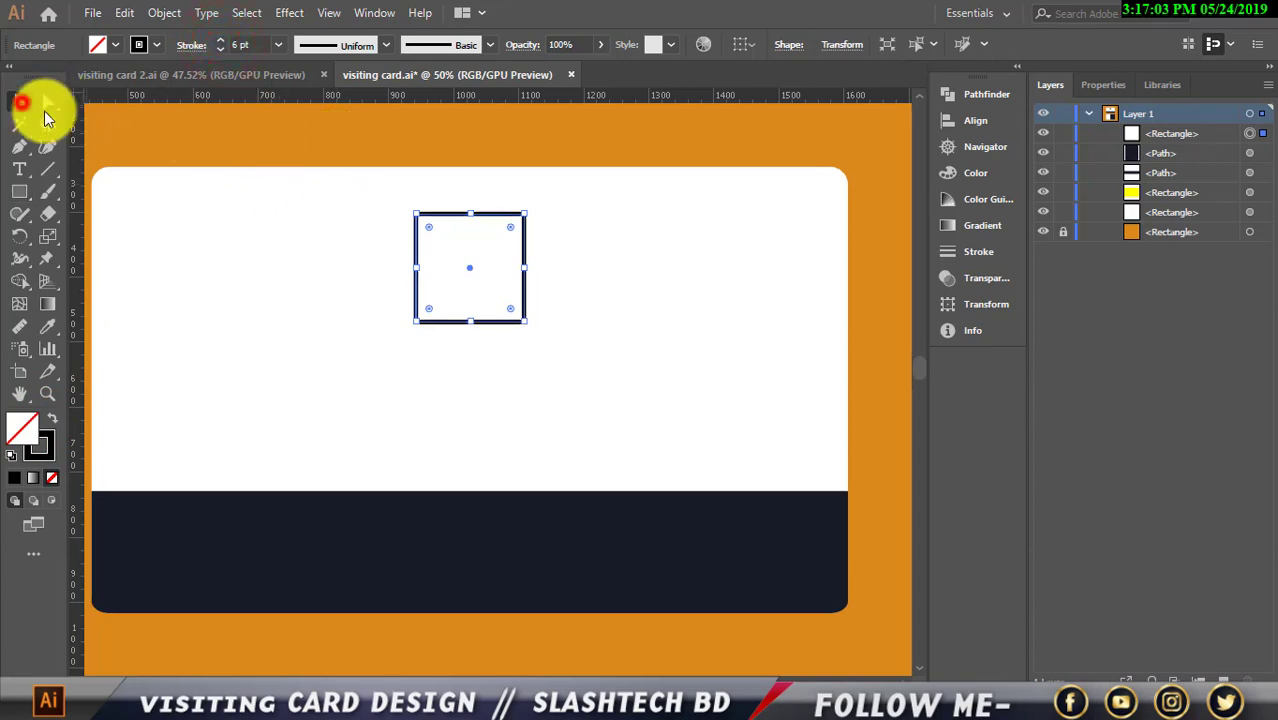
left_click(222, 151)
left_click(491, 326)
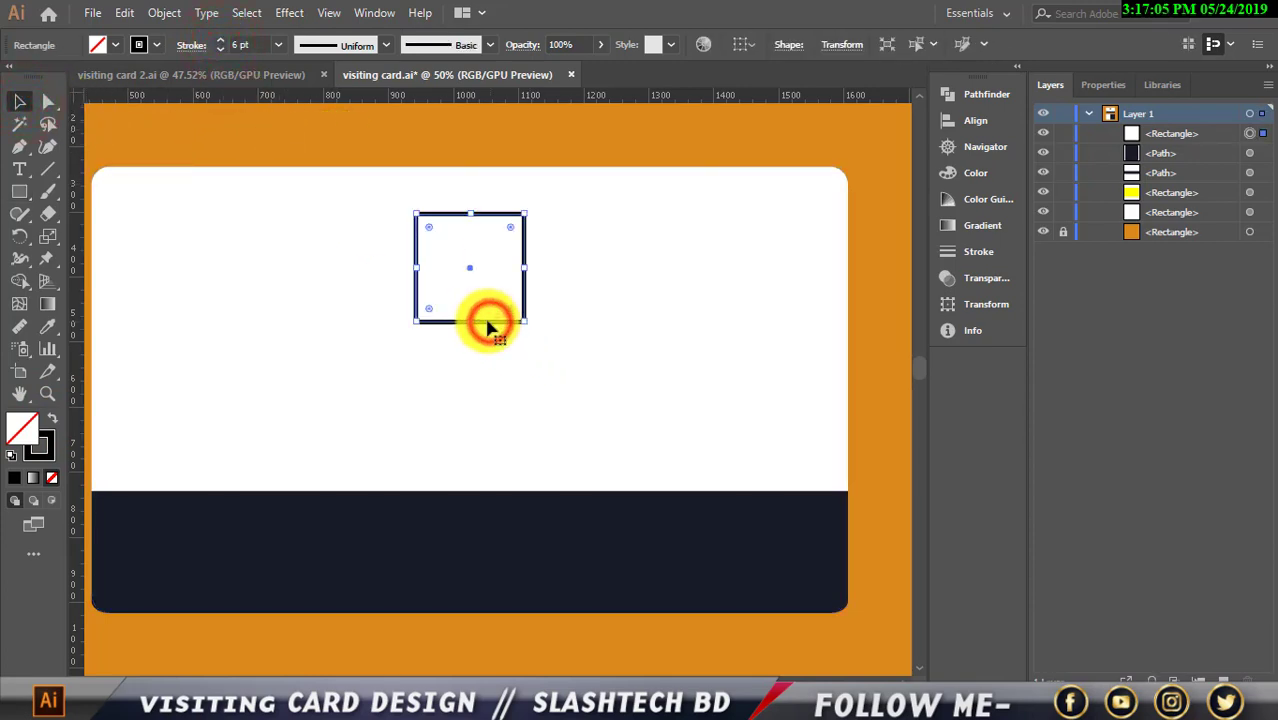
left_click_drag(523, 325, 518, 316)
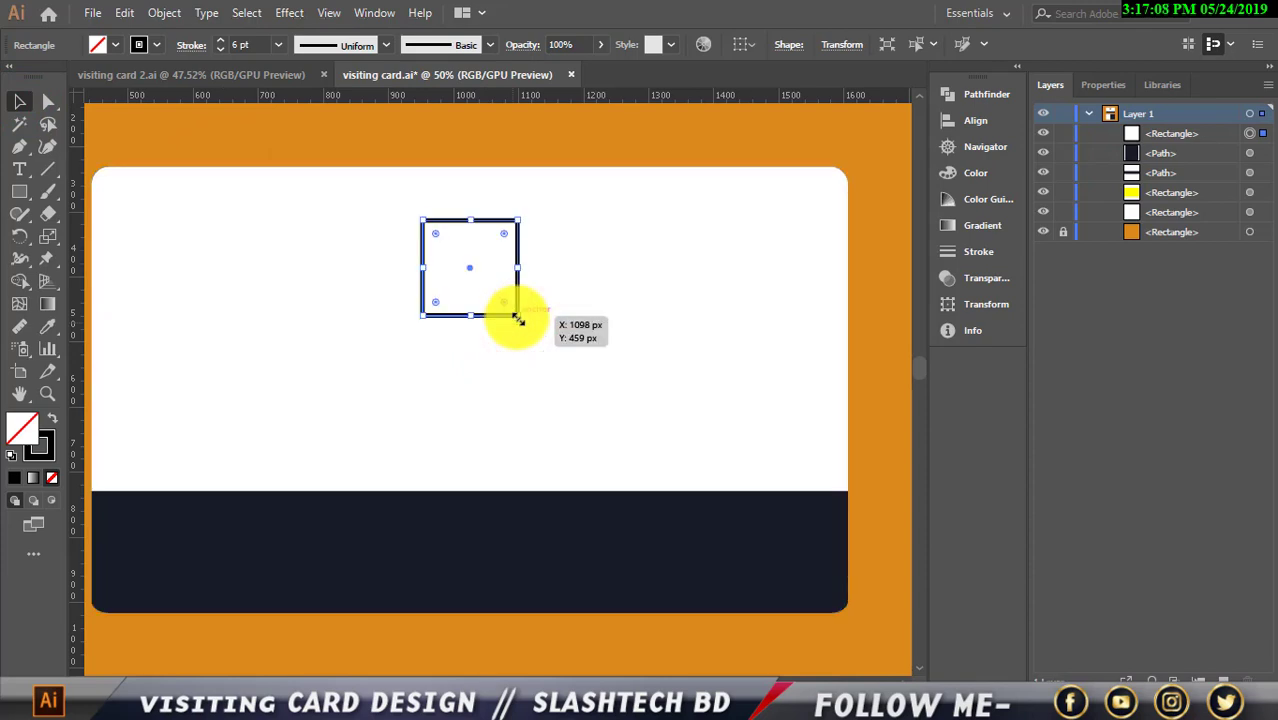
left_click(668, 317)
left_click(486, 314)
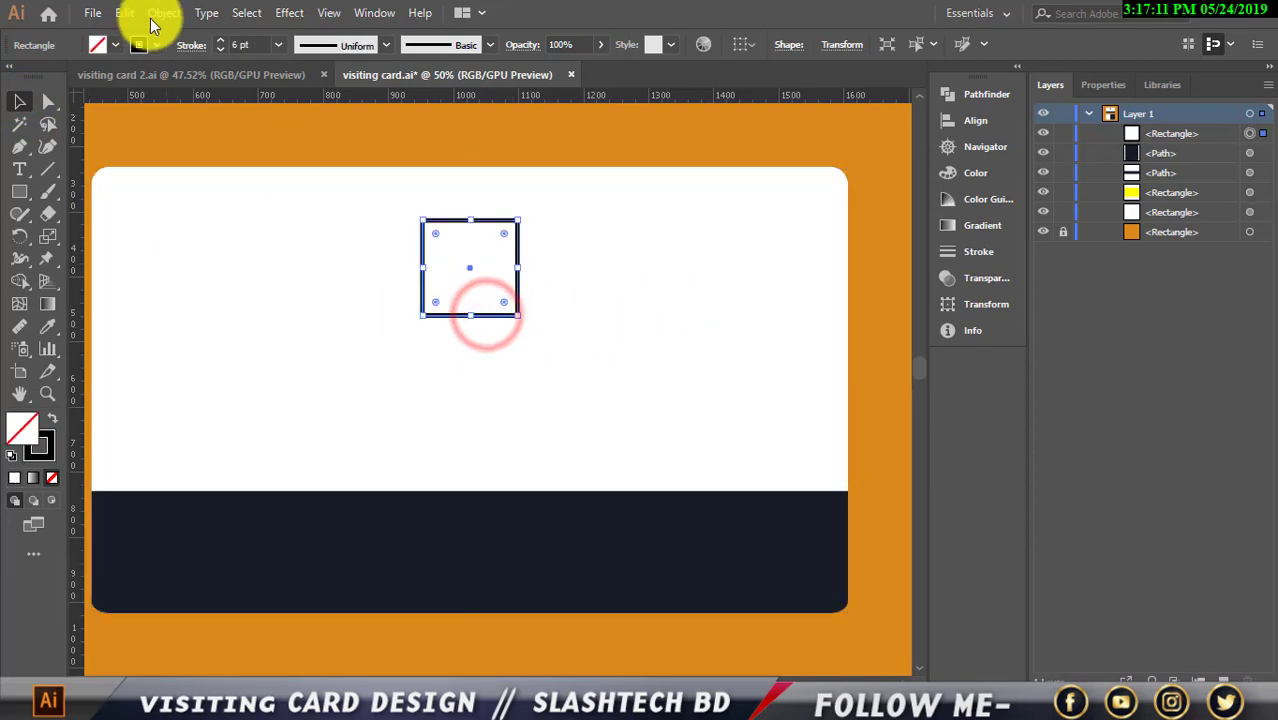
Paste a copy of the square in front and rotate it 45° into an eight-pointed star
left_click(122, 13)
left_click(155, 103)
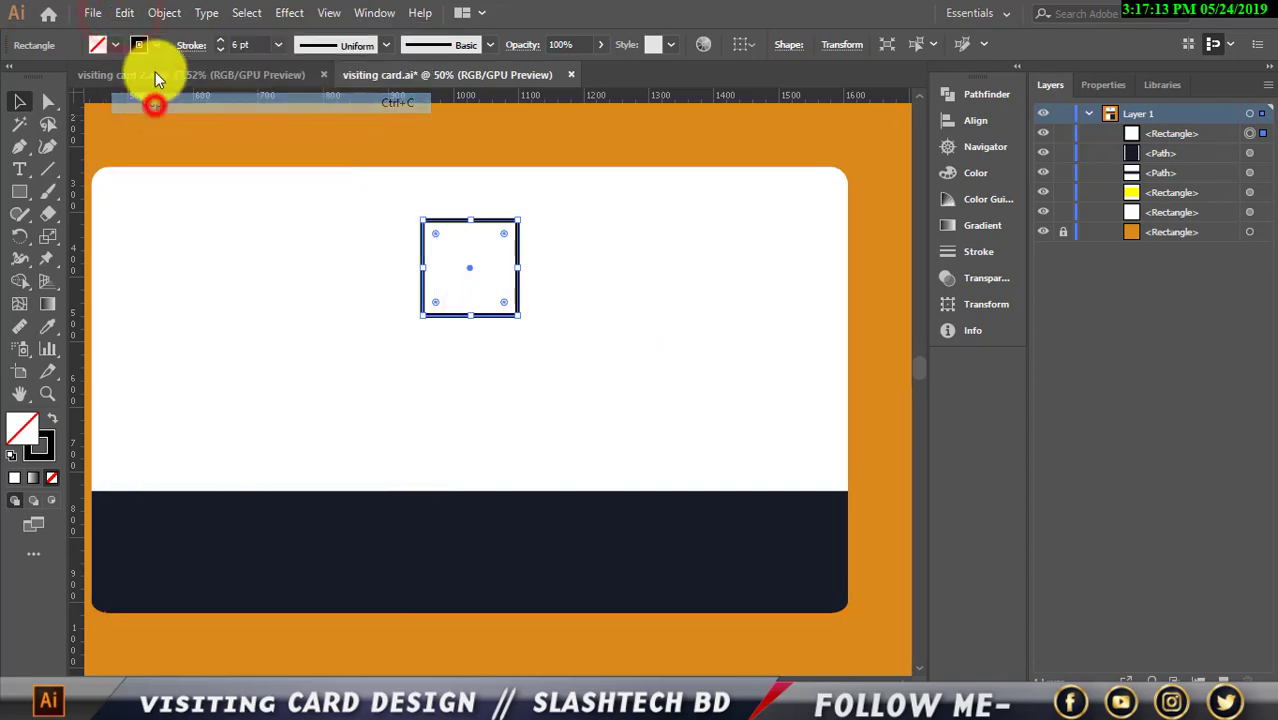
left_click(124, 13)
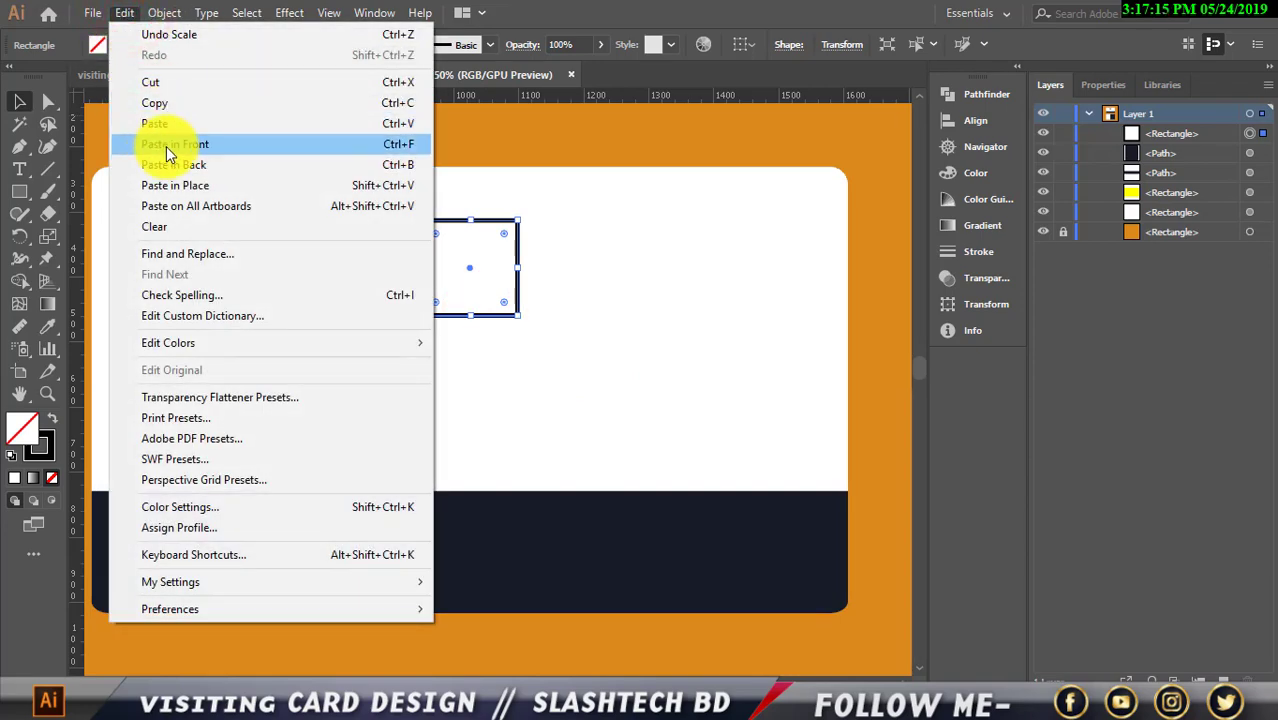
left_click(172, 147)
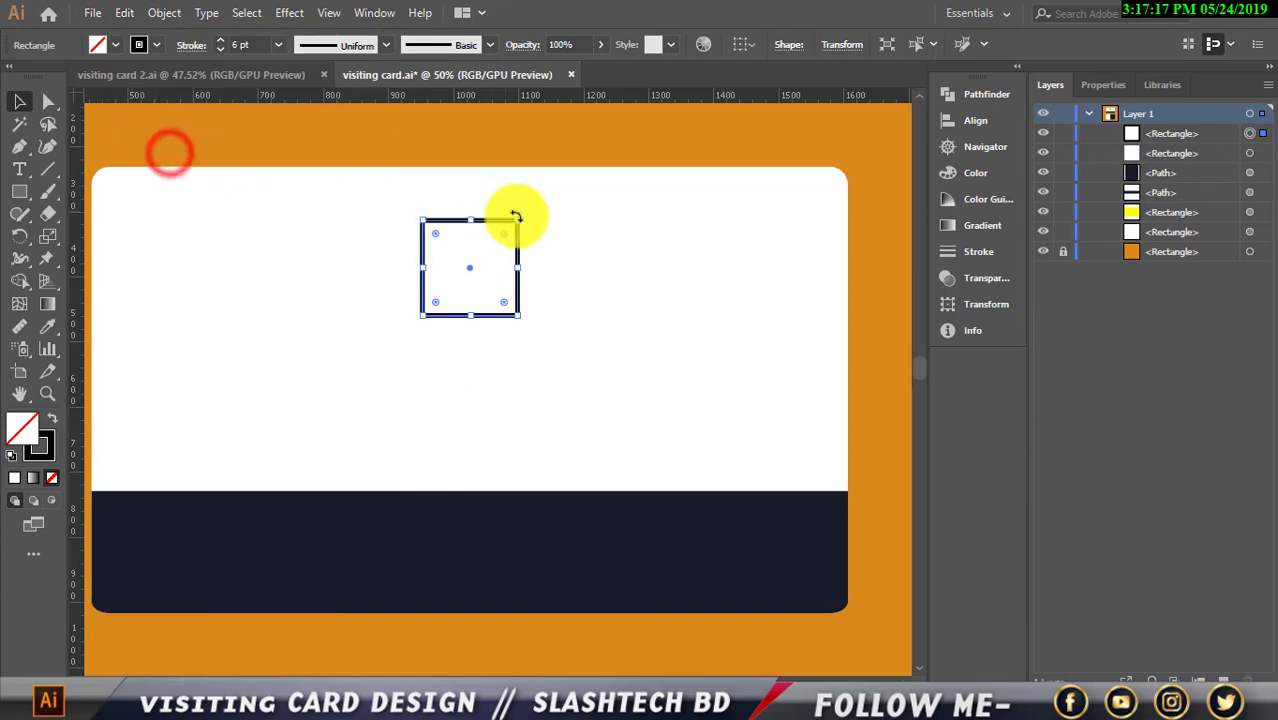
left_click_drag(522, 214, 563, 264)
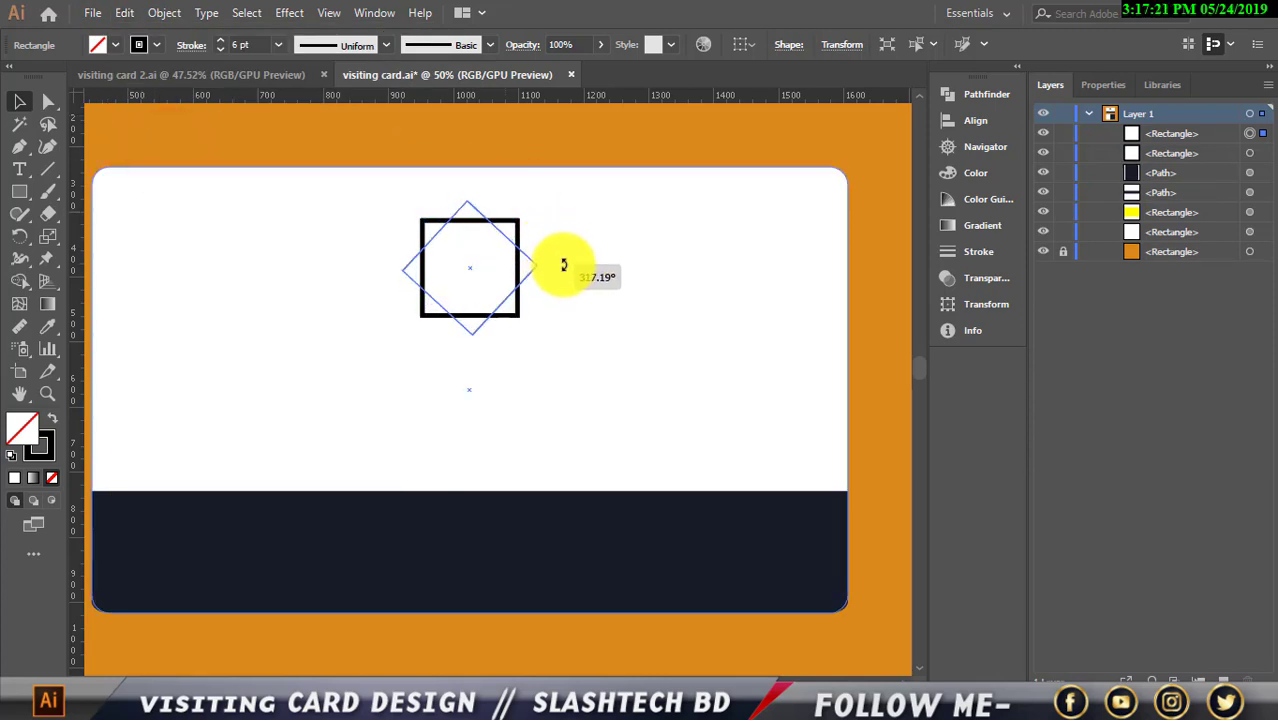
left_click_drag(563, 265, 563, 265)
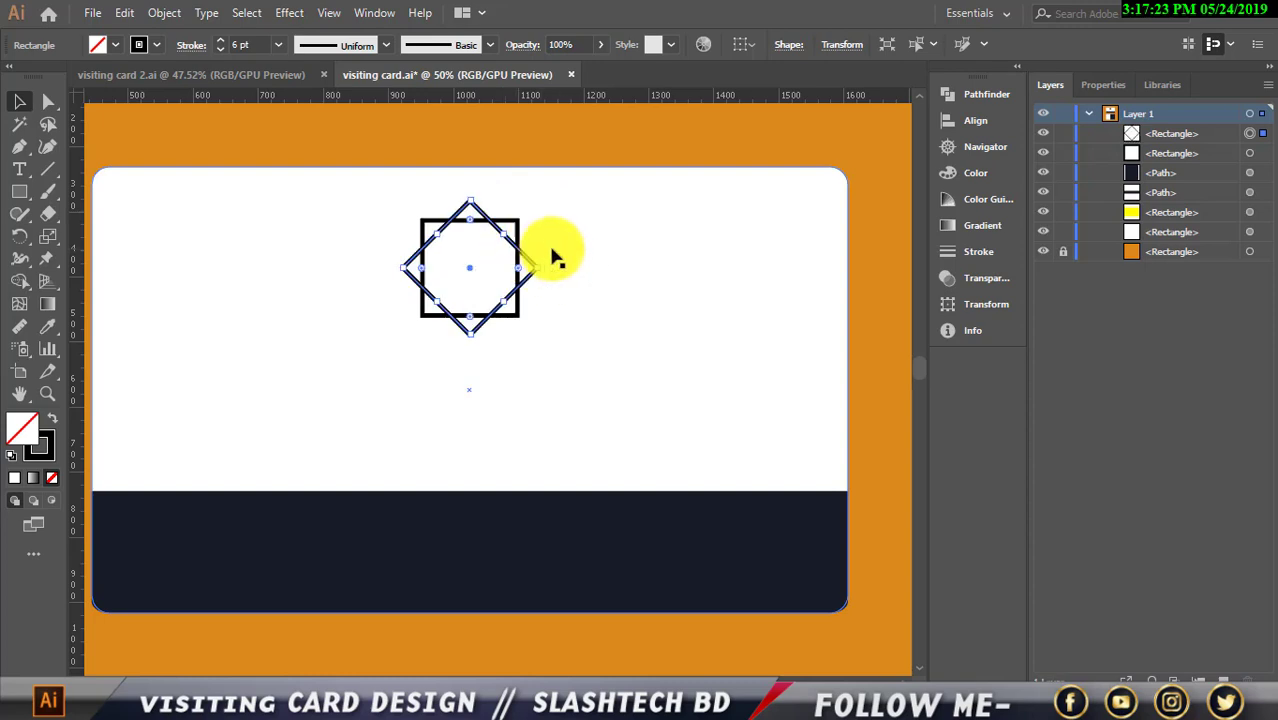
left_click(573, 222)
left_click(303, 138)
scroll(436, 285, "up", 4)
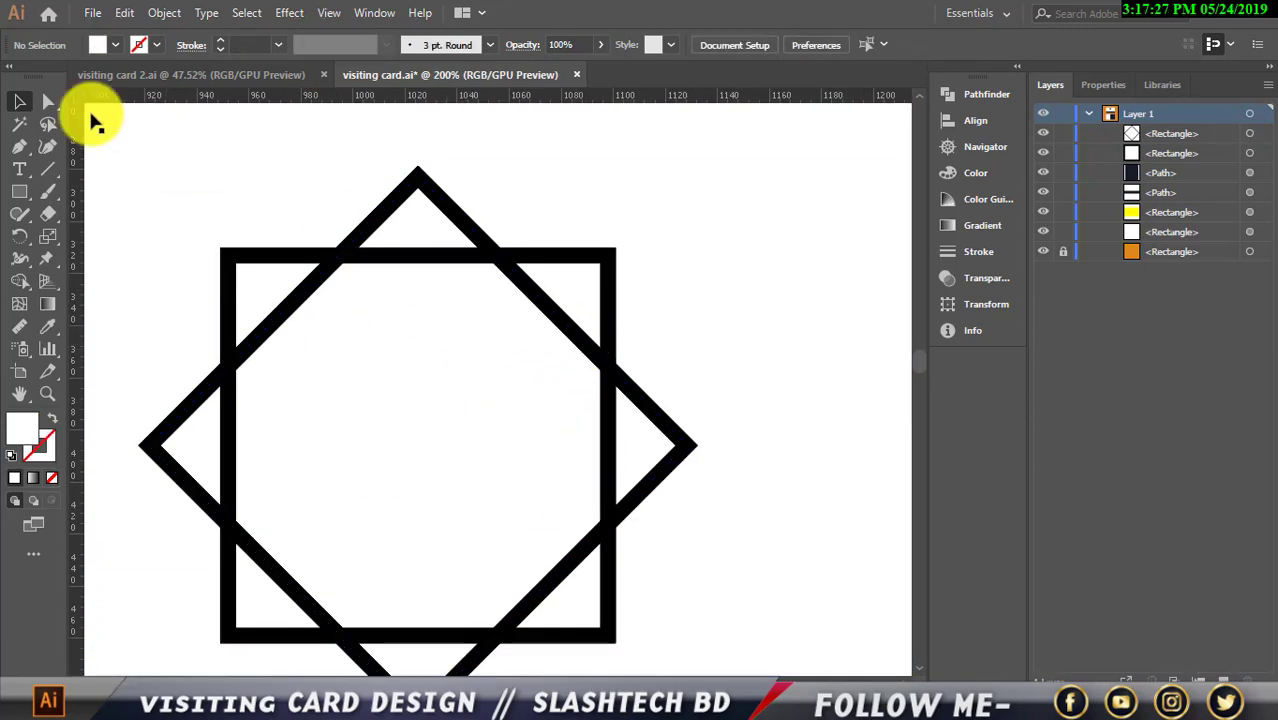
Draw a triangle in the star's top-right corner gap with the Pen tool
left_click(20, 146)
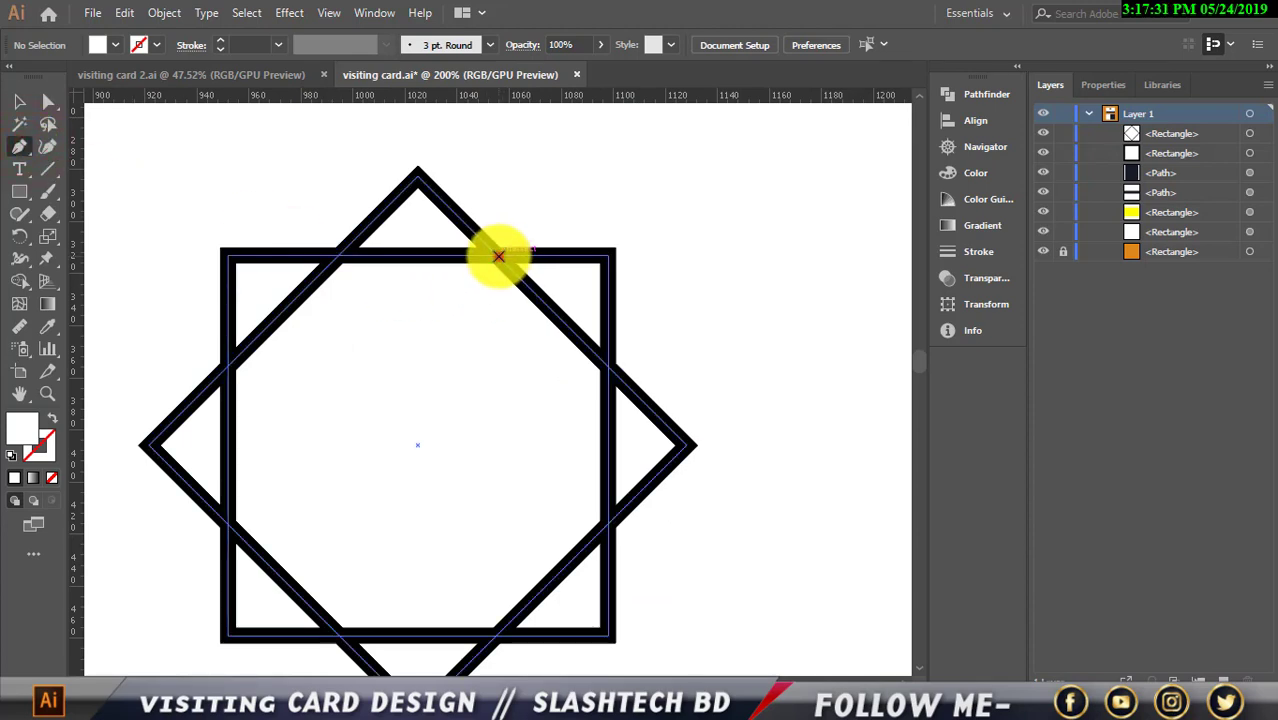
left_click(498, 256)
left_click(610, 256)
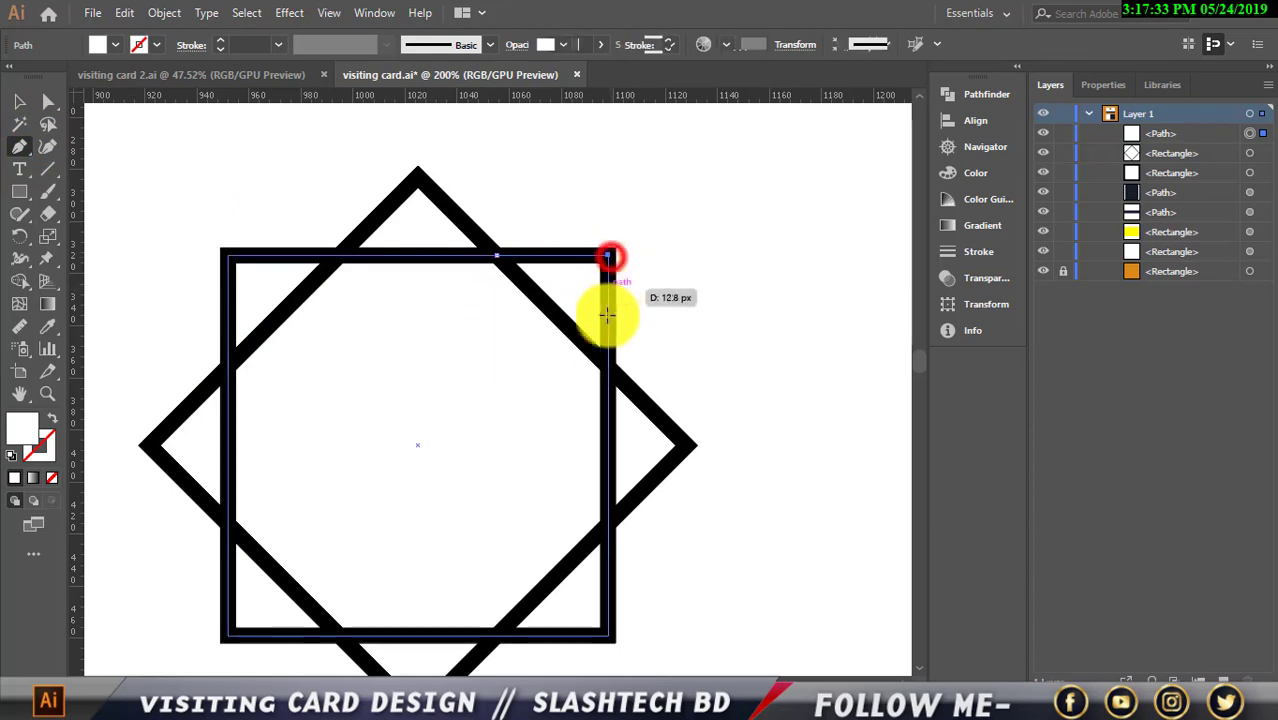
left_click(608, 350)
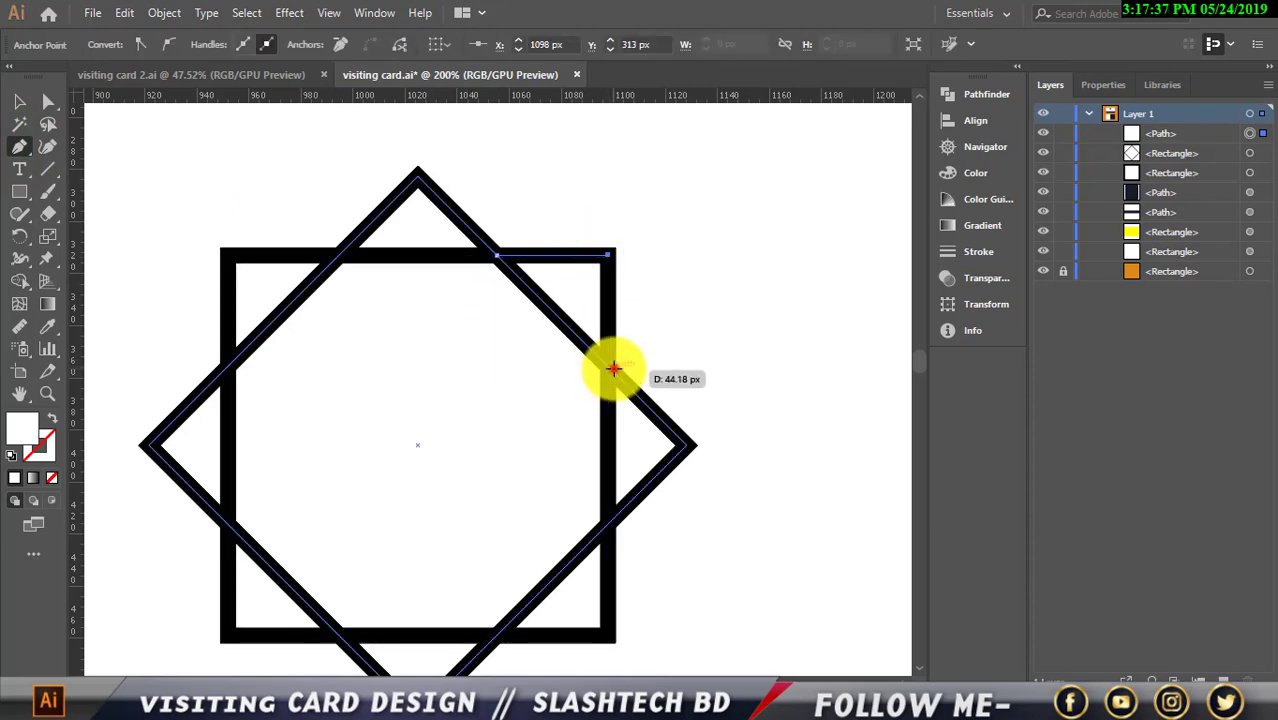
left_click(613, 368)
left_click(495, 258)
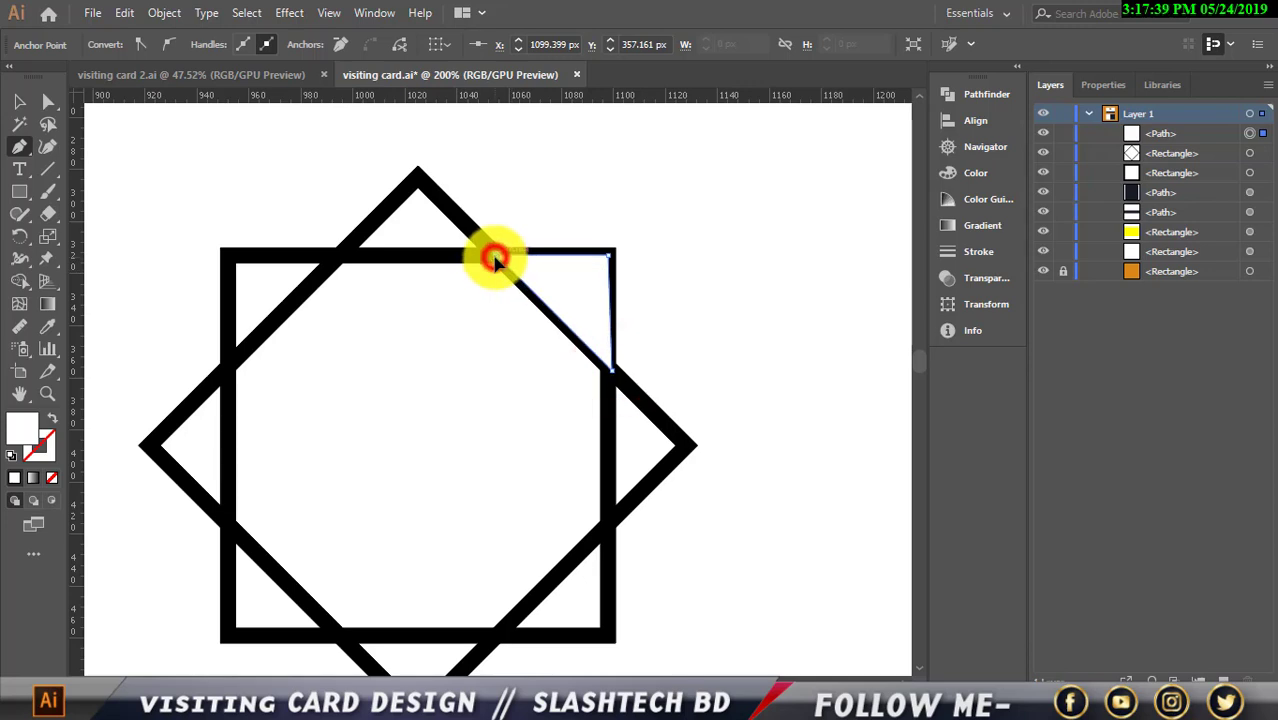
left_click(19, 101)
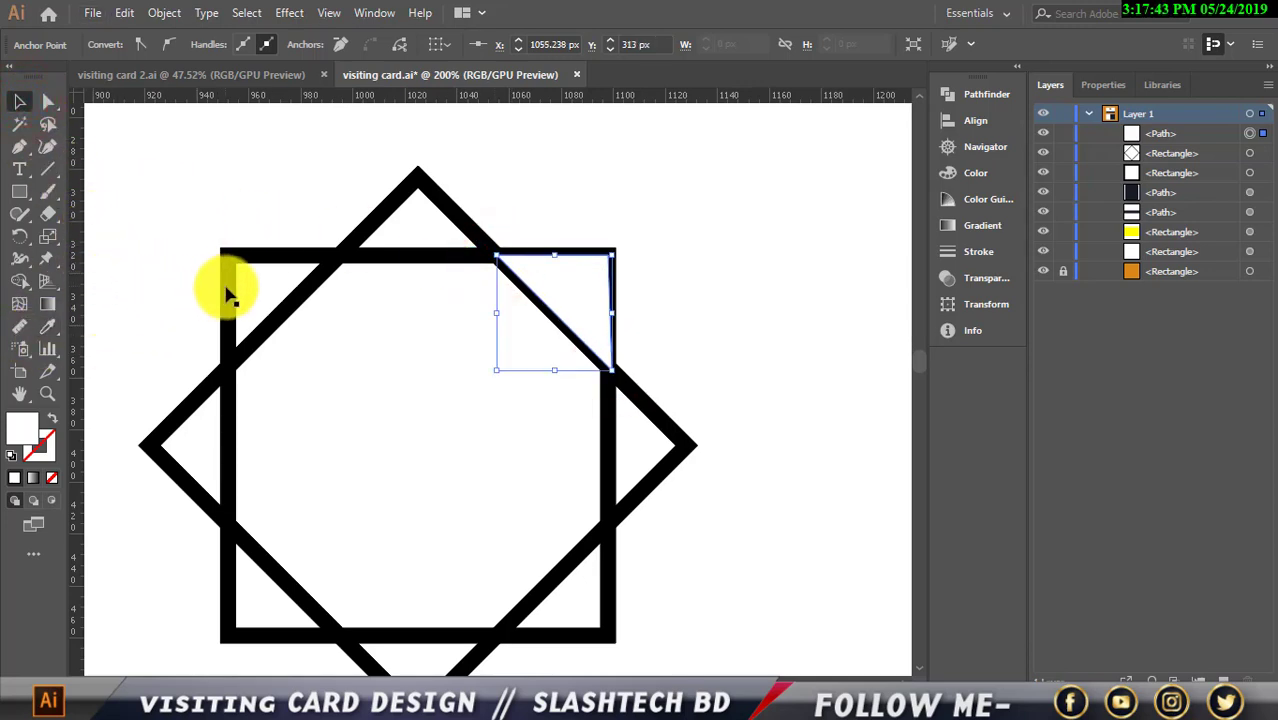
Fill the triangle with the orange background colour via the Eyedropper
scroll(228, 292, "down", 3)
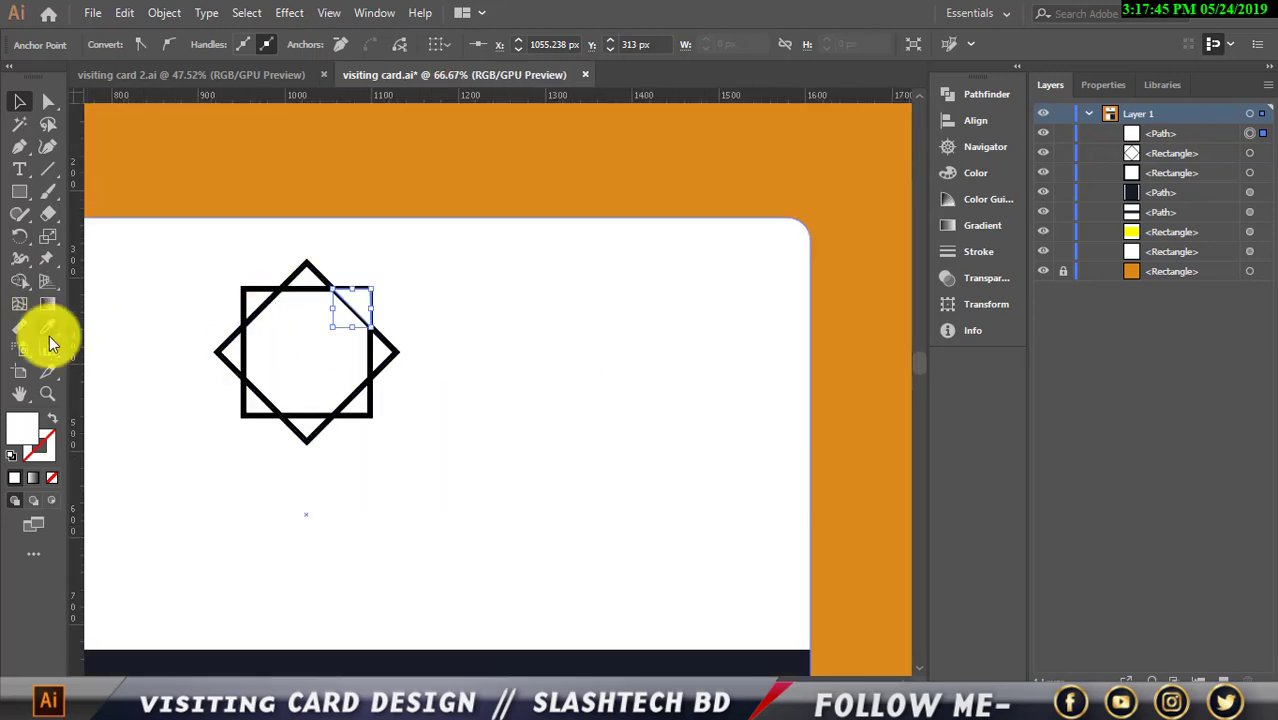
left_click(47, 326)
left_click(274, 174)
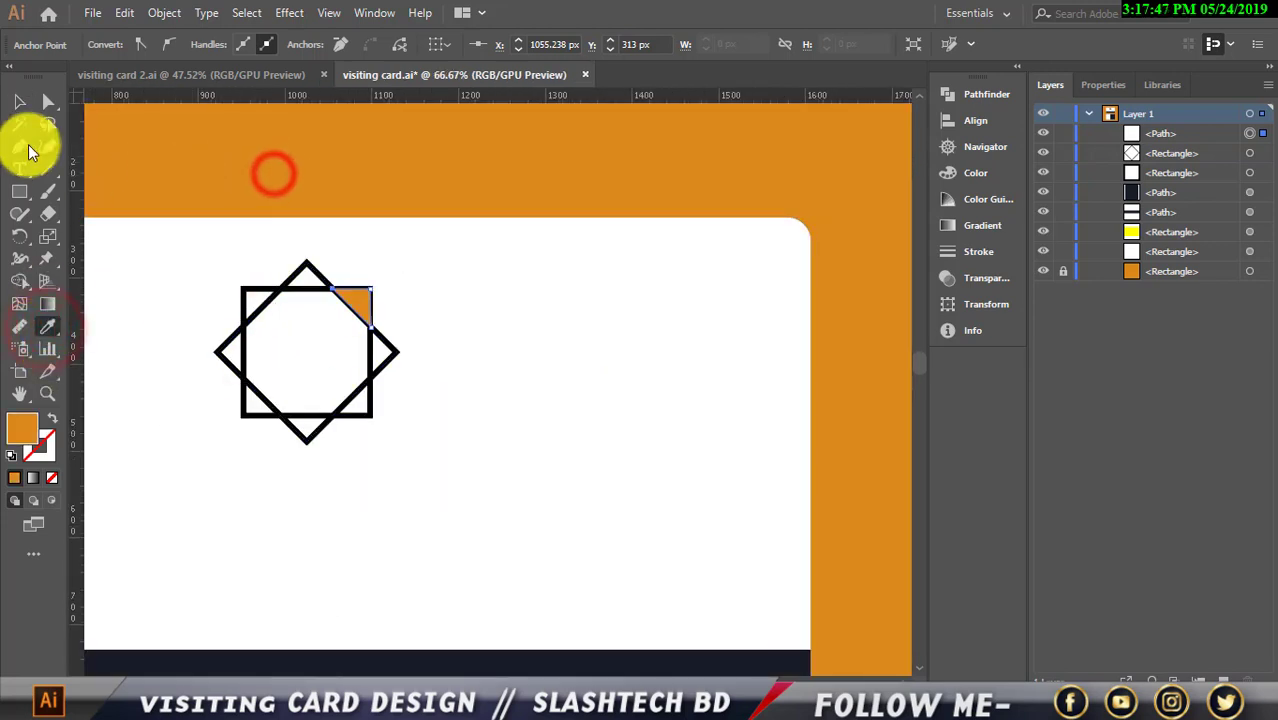
left_click(20, 102)
left_click(120, 128)
Place a copy of the orange triangle in the bottom-left corner gap
scroll(265, 270, "down", 1)
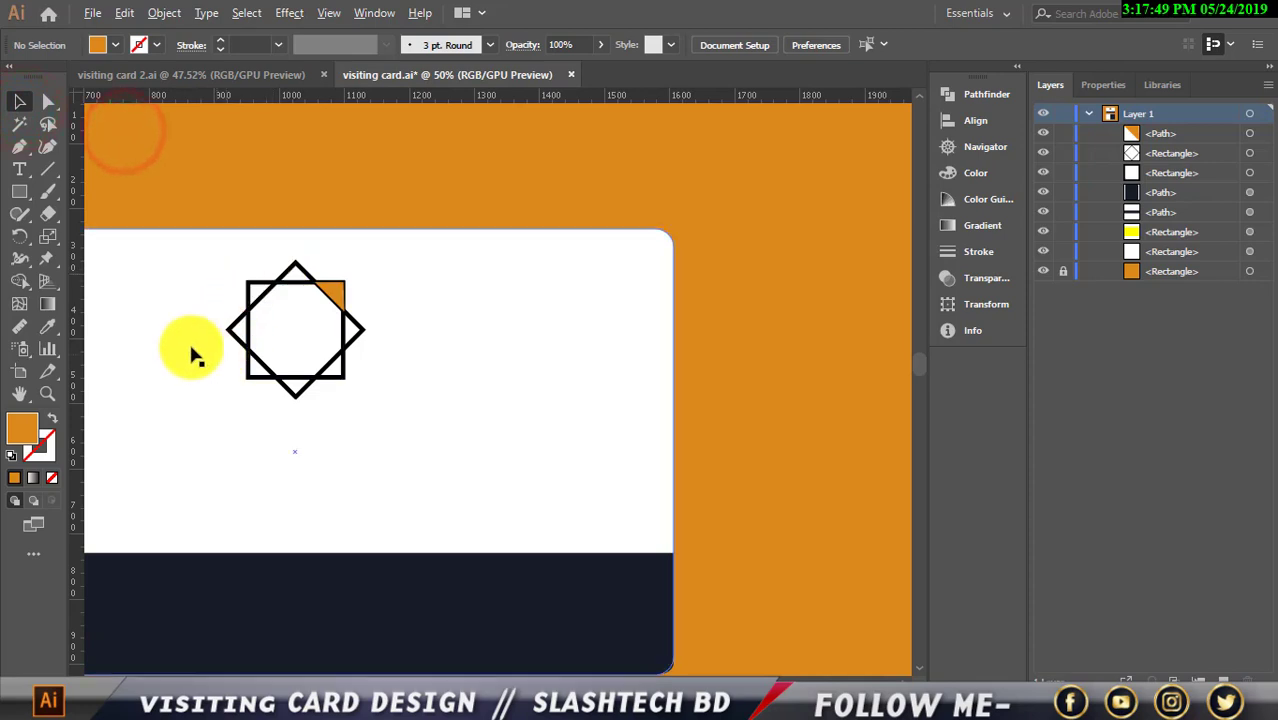
scroll(195, 355, "up", 3)
left_click(620, 200)
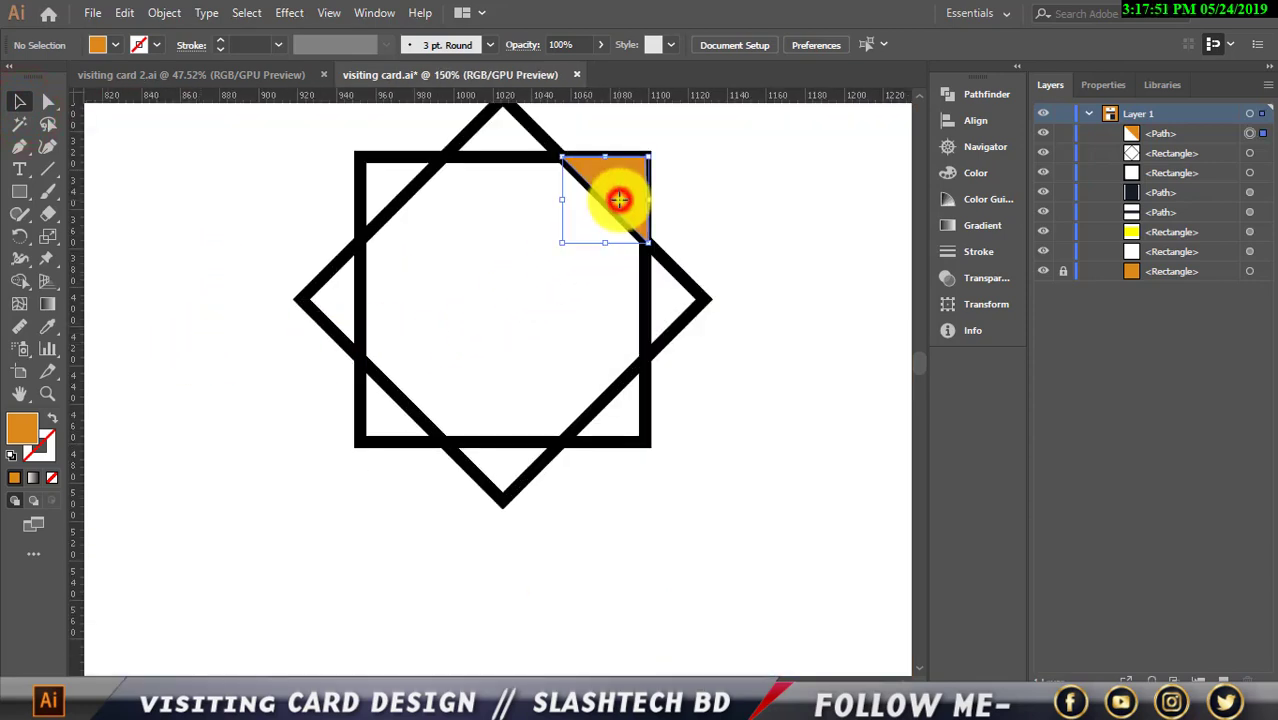
left_click_drag(620, 200, 420, 401)
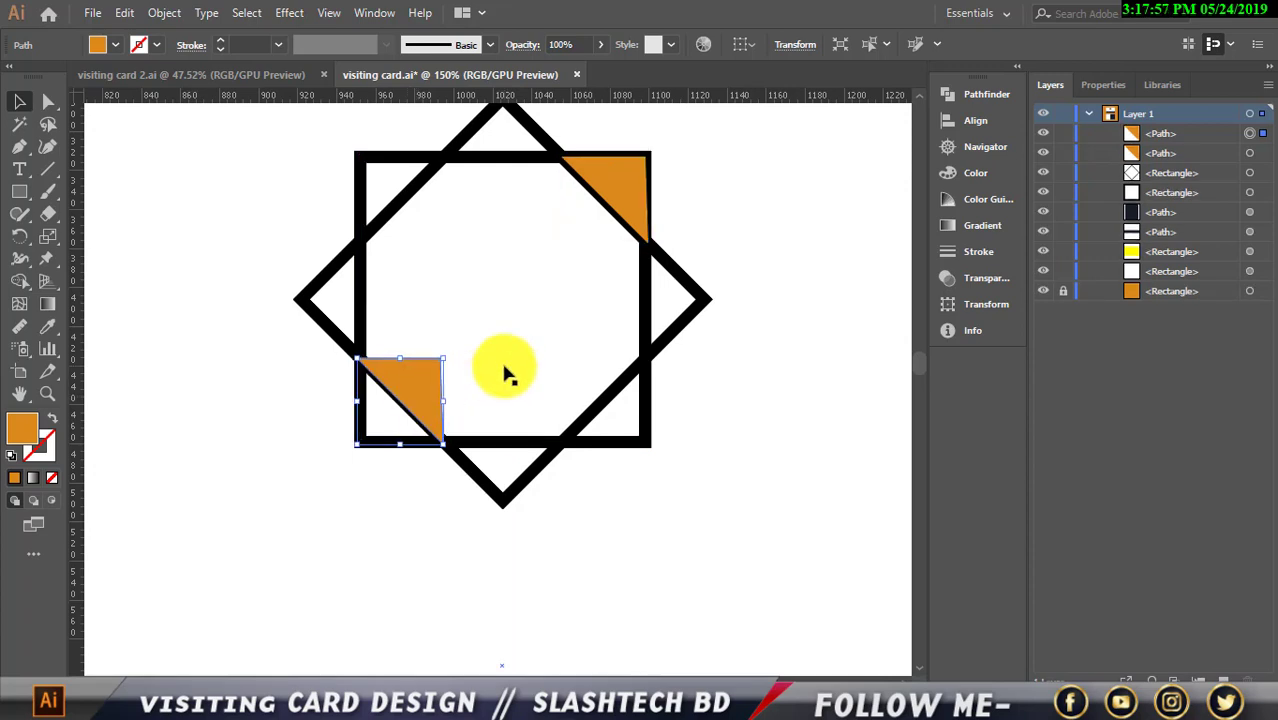
left_click(776, 320)
scroll(776, 320, "down", 2)
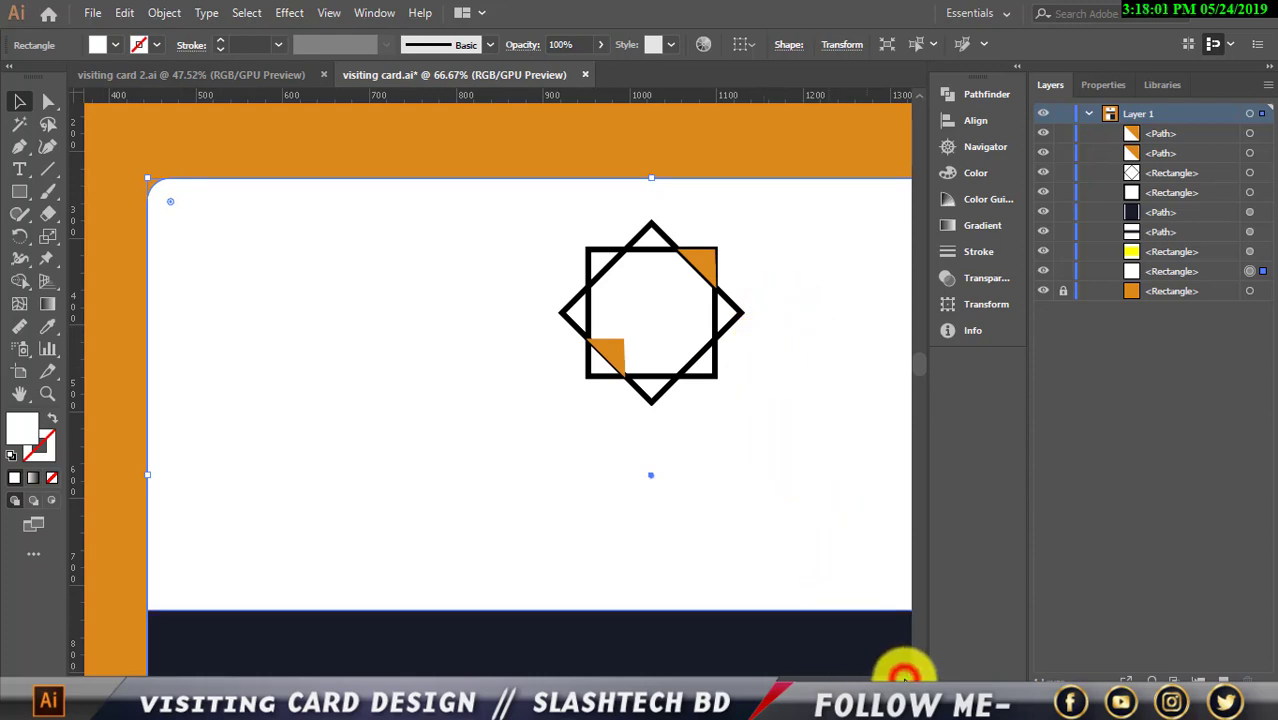
Lock the front card's white Rectangle layer in the Layers panel
scroll(675, 520, "down", 1)
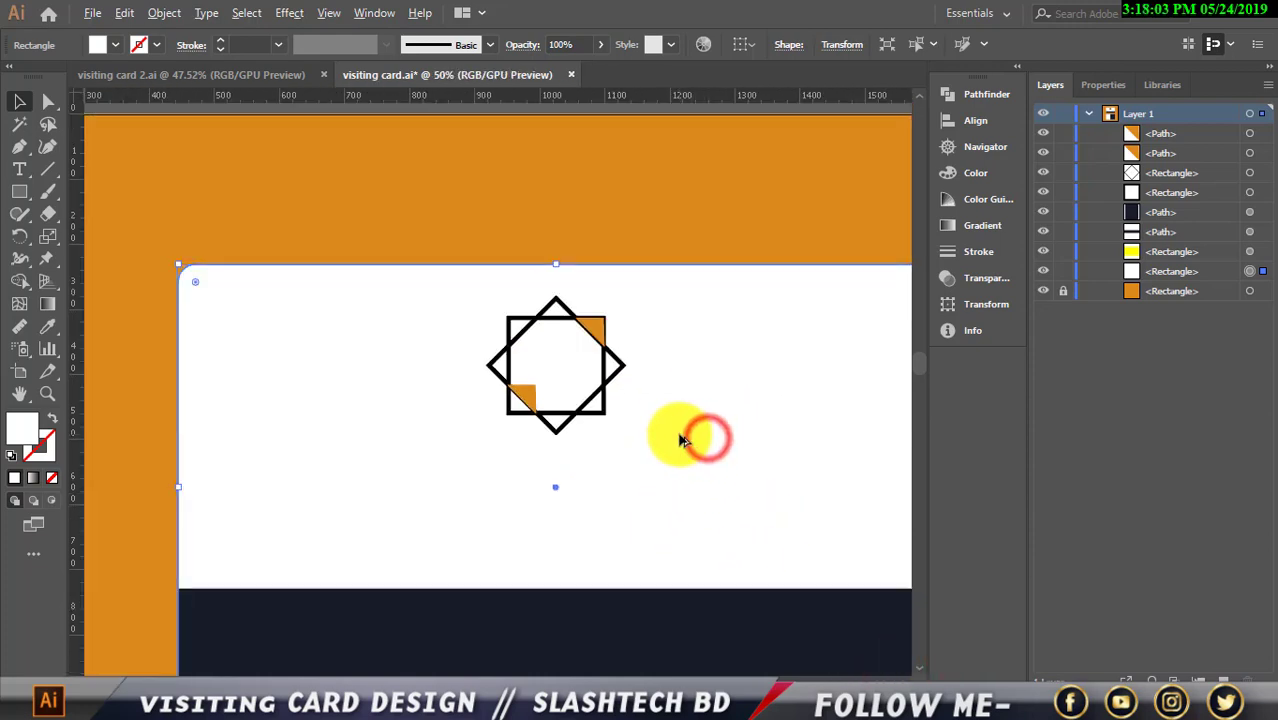
scroll(699, 434, "up", 1)
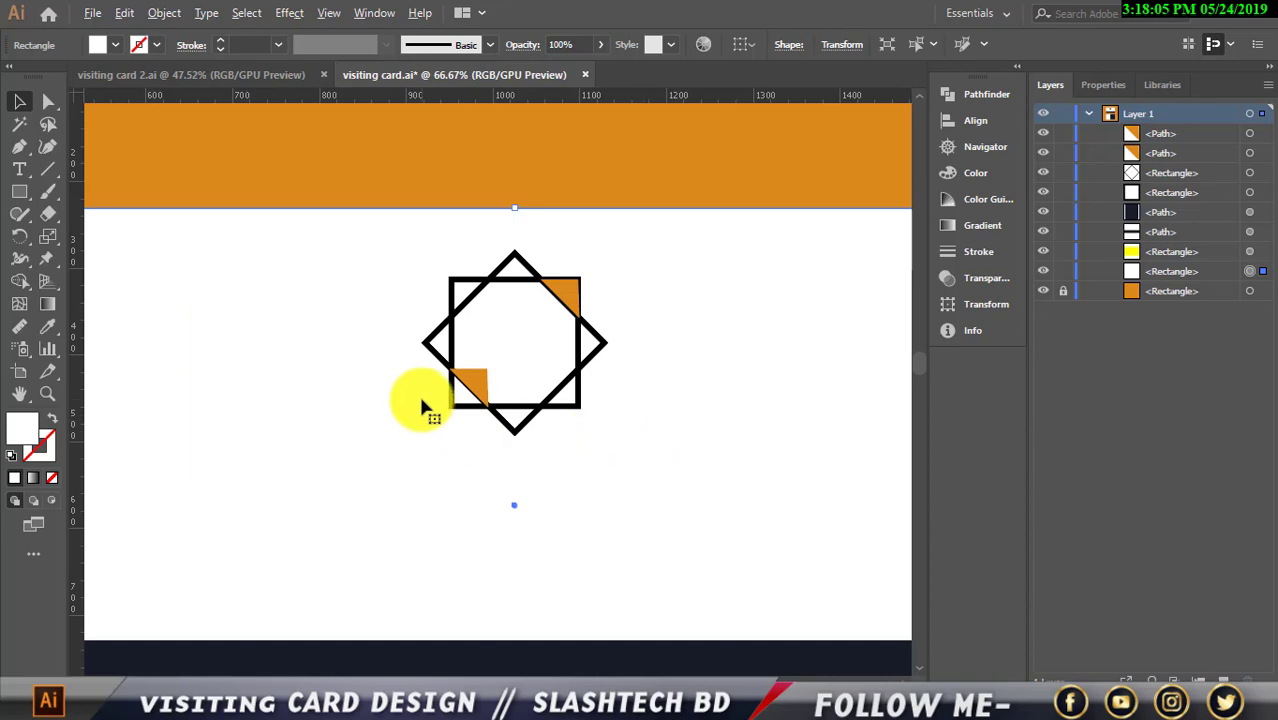
scroll(422, 405, "up", 2)
scroll(439, 400, "up", 1)
left_click(550, 392)
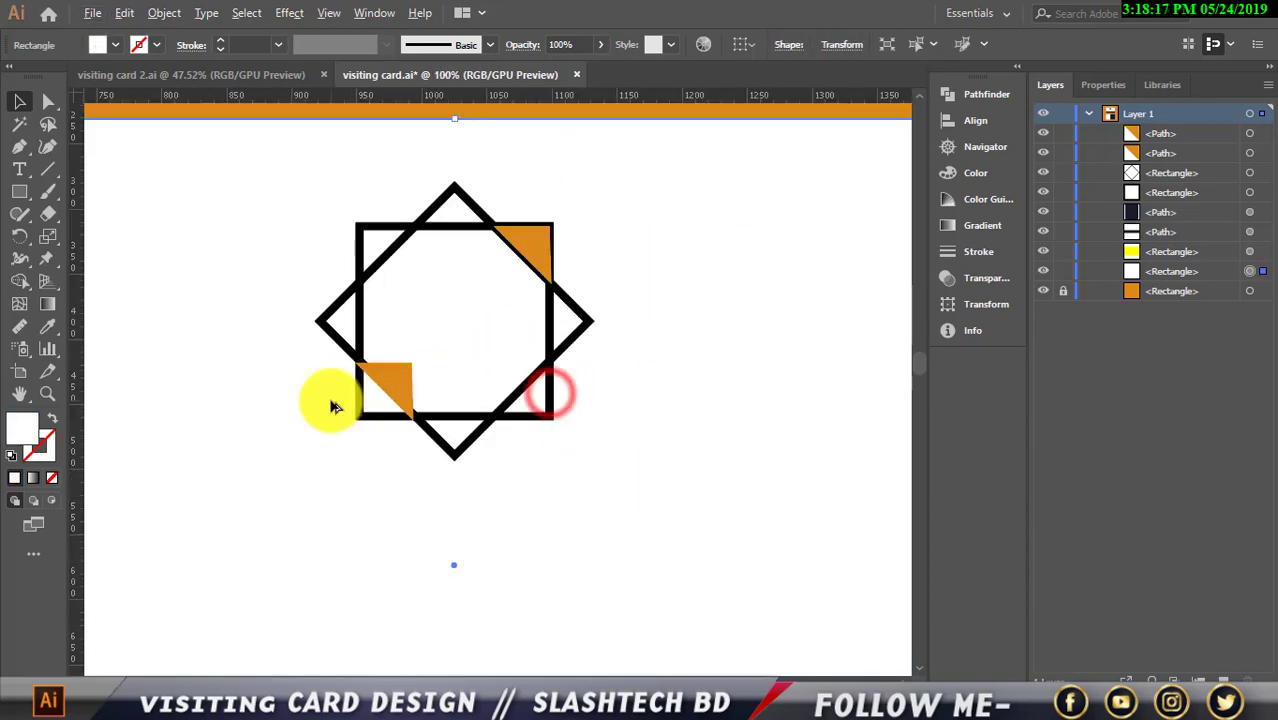
scroll(335, 407, "down", 1)
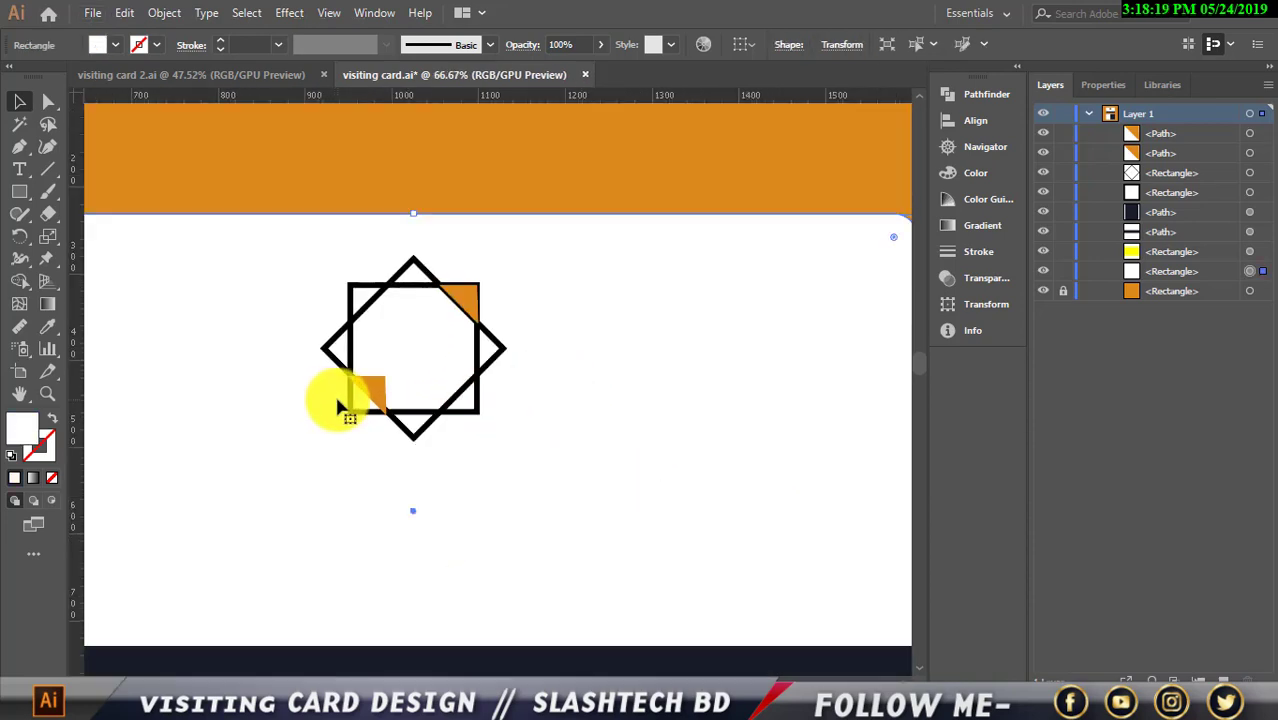
scroll(452, 484, "down", 1)
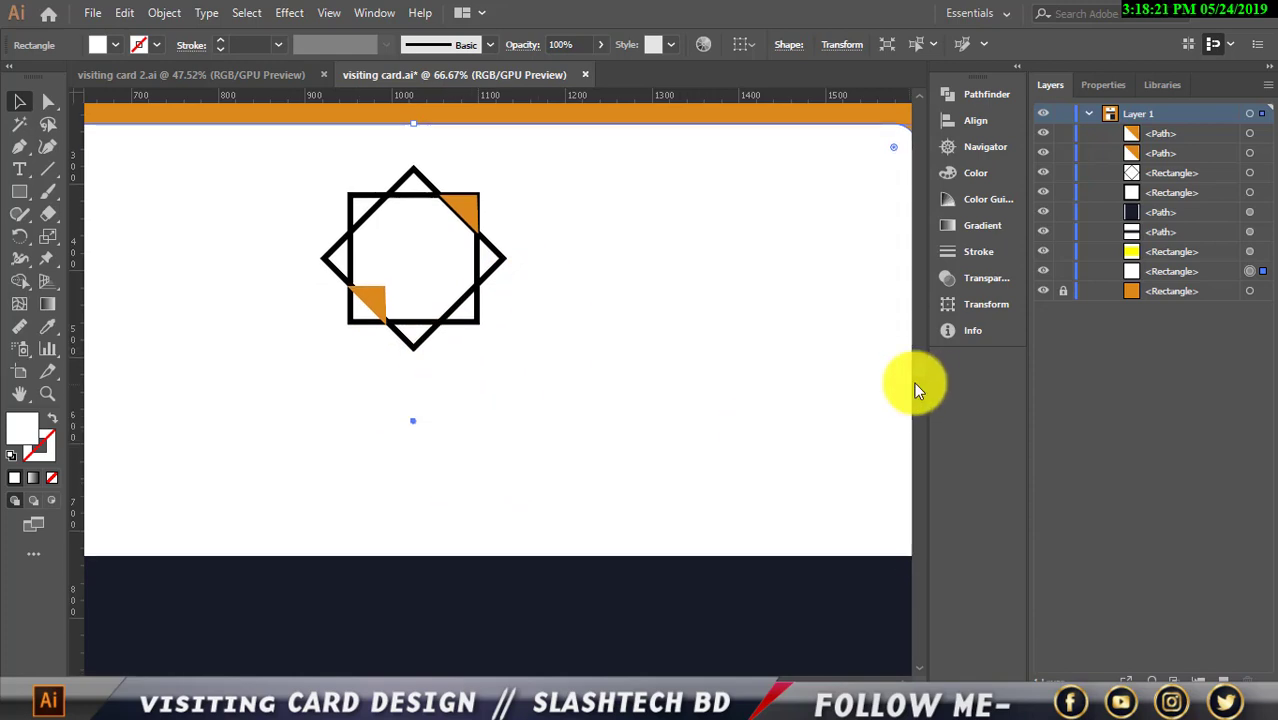
left_click(1063, 271)
scroll(750, 320, "down", 1)
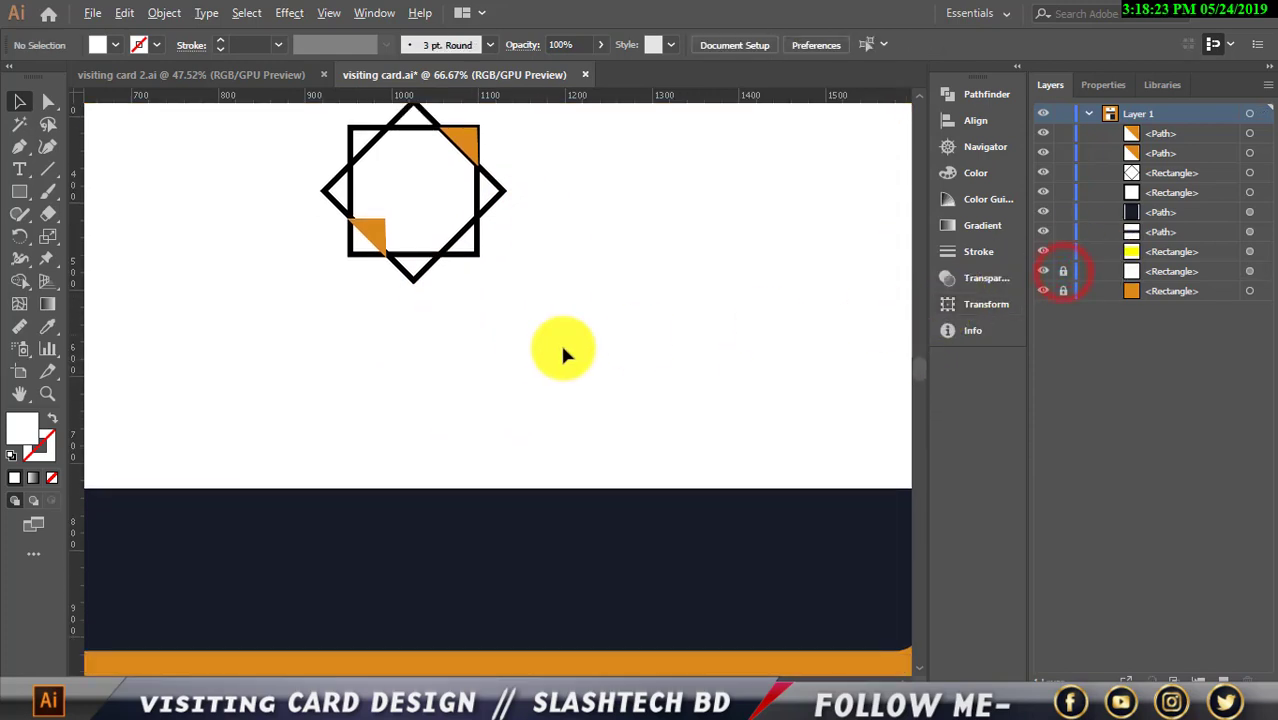
scroll(520, 350, "down", 2)
scroll(440, 360, "up", 1)
scroll(397, 379, "down", 1)
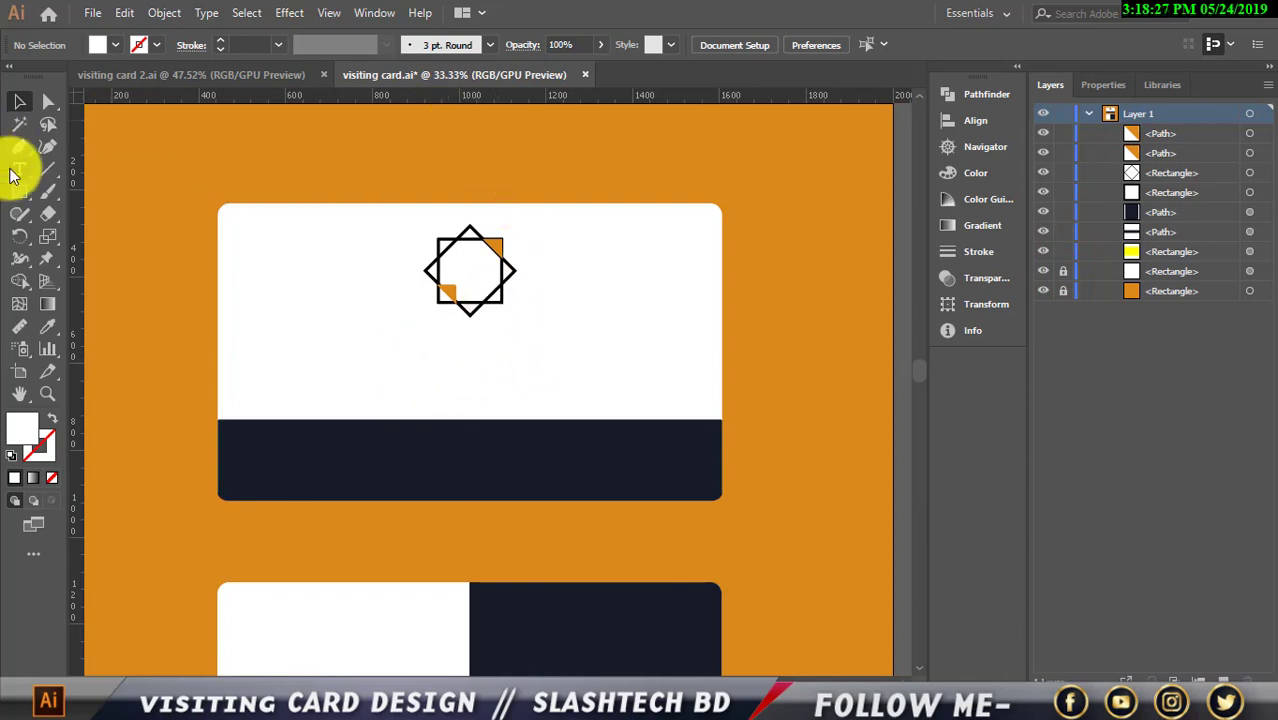
Drag two horizontal guides from the top ruler across the front card
left_click_drag(229, 97, 229, 325)
left_click_drag(299, 94, 260, 361)
scroll(261, 361, "up", 2)
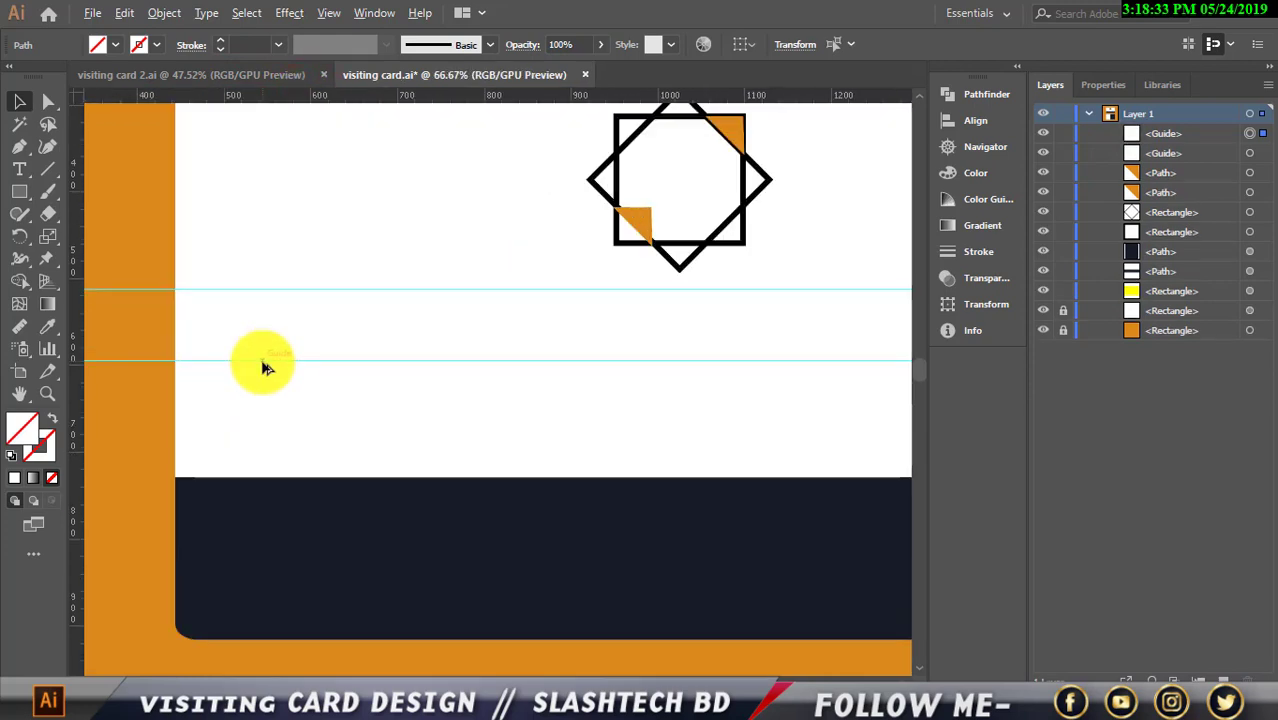
scroll(303, 308, "down", 1)
Add YOUR COMPANY beneath the logo at 44 pt, centred under it
left_click(19, 169)
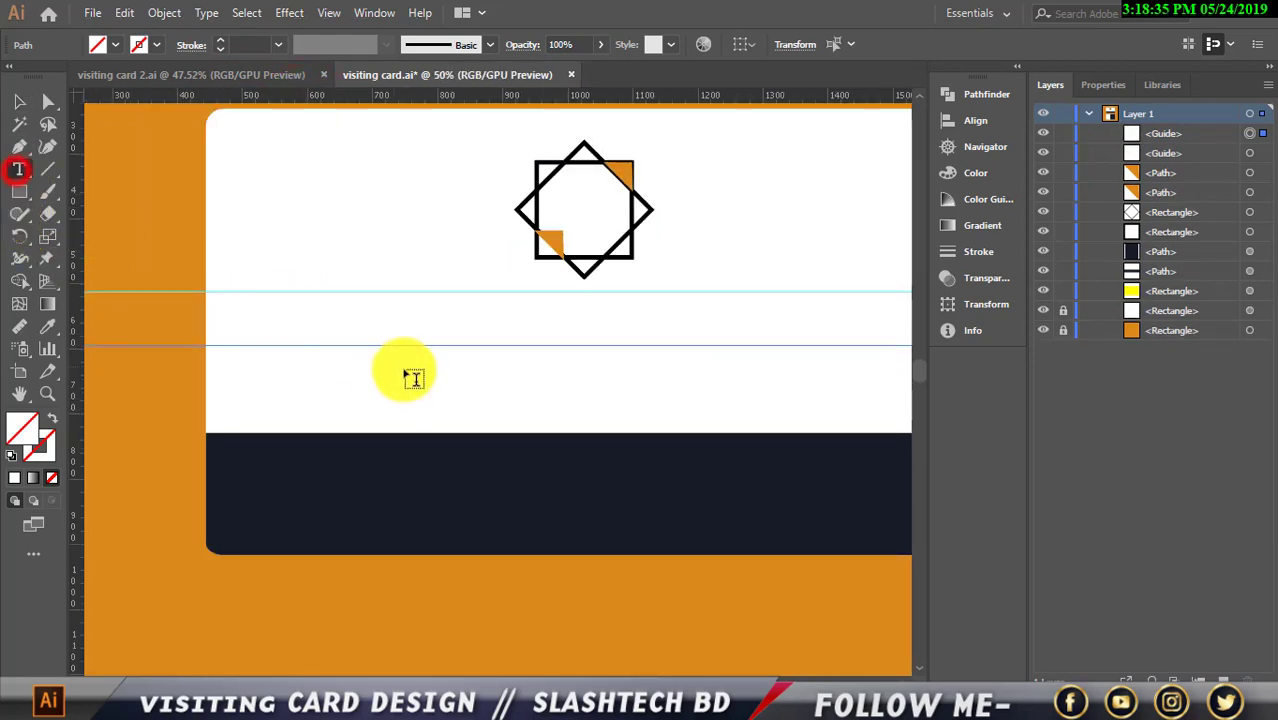
left_click(434, 316)
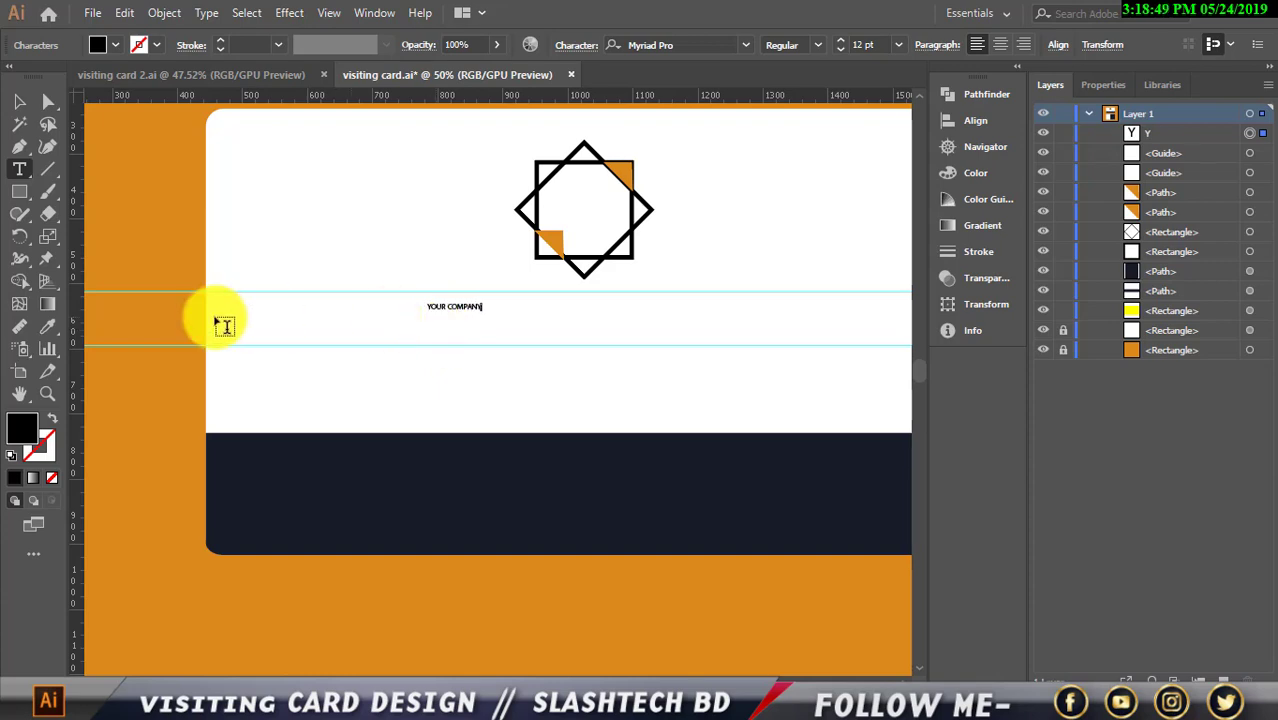
left_click(20, 102)
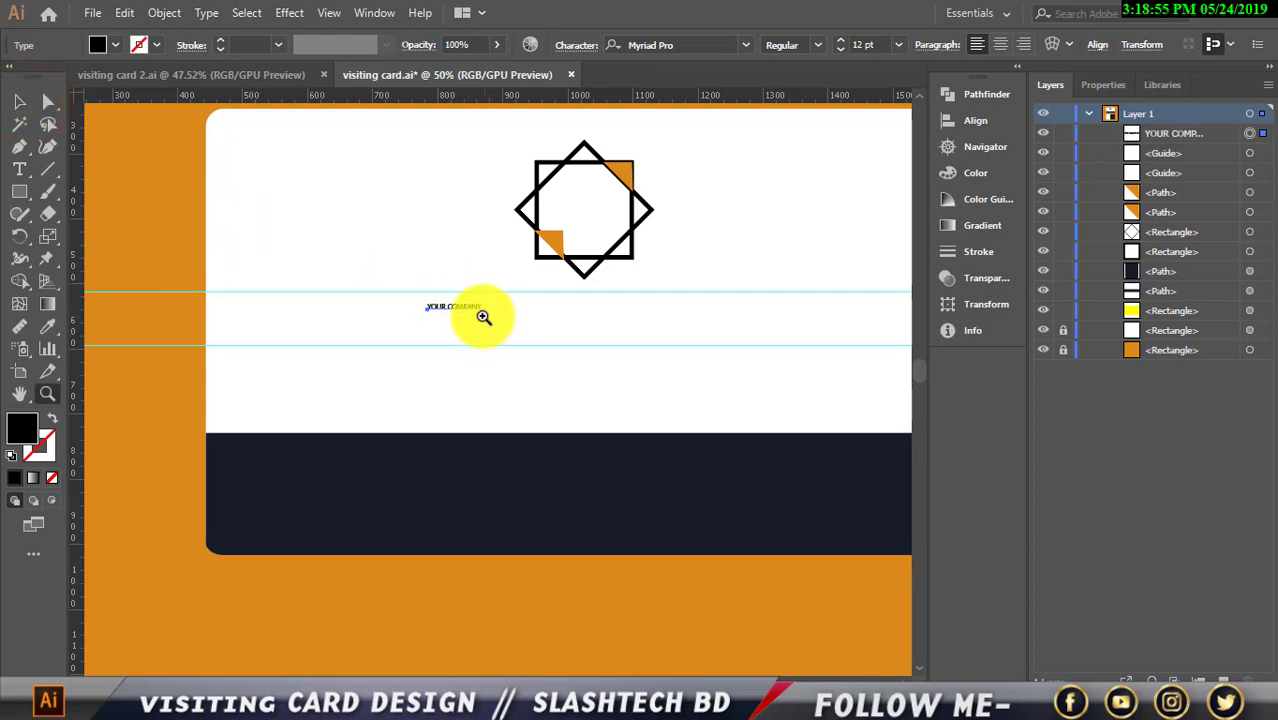
left_click(20, 102)
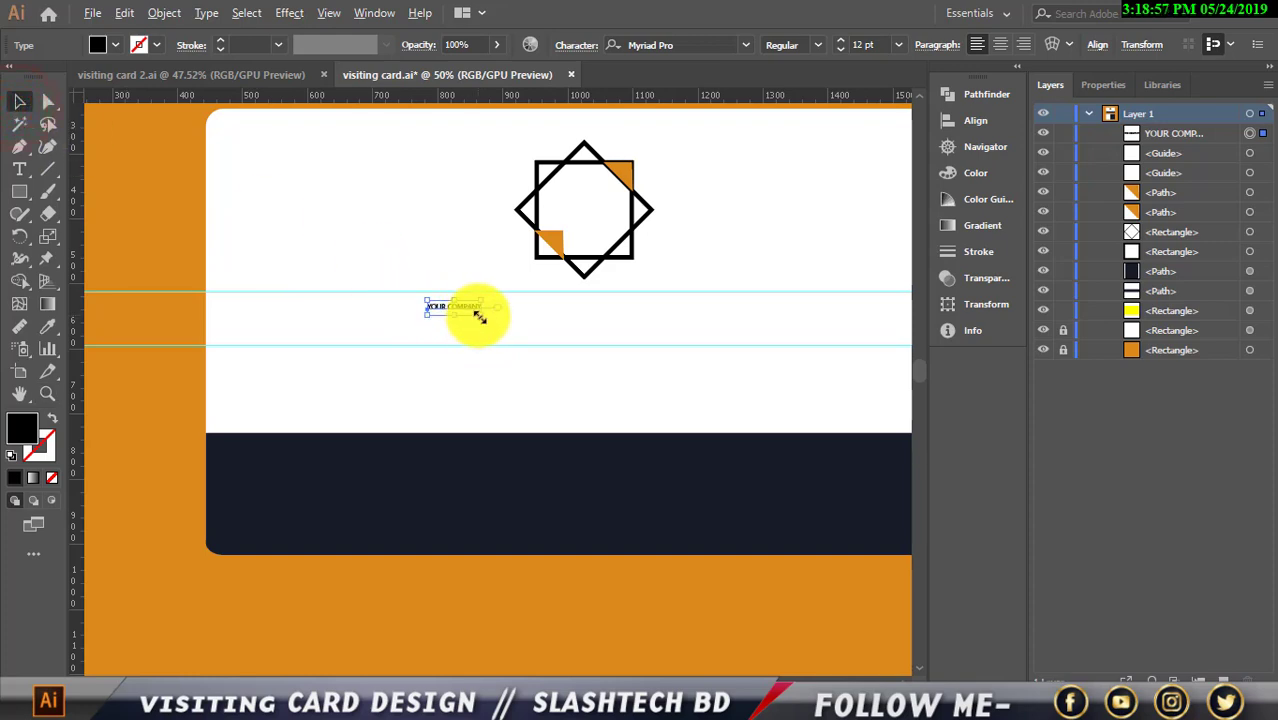
left_click_drag(478, 316, 544, 336)
left_click(840, 46)
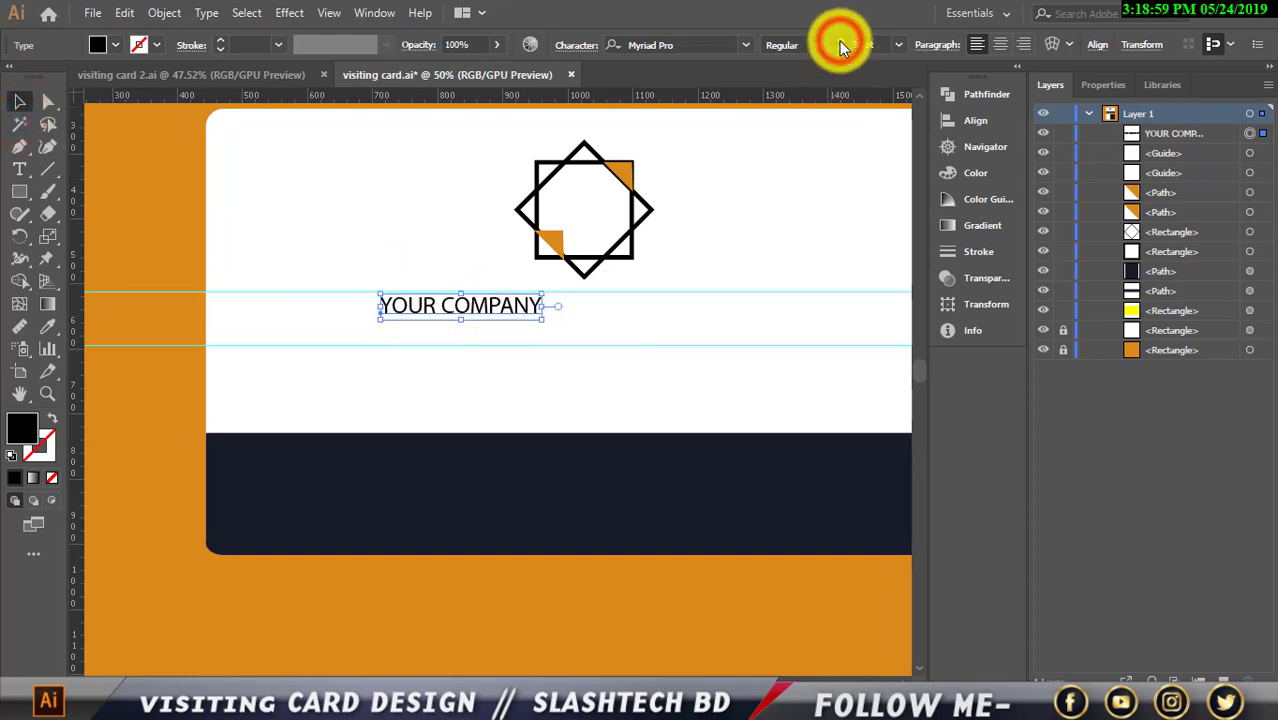
left_click(840, 41)
left_click_drag(538, 310, 643, 310)
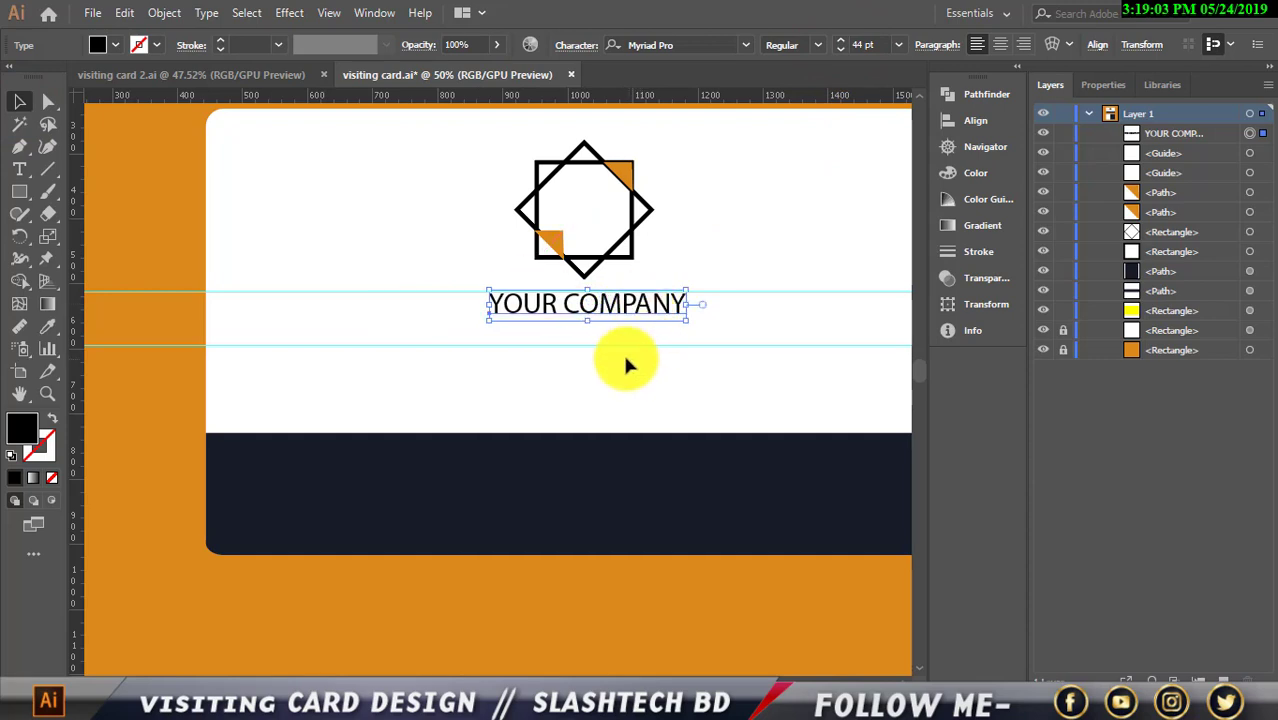
left_click(716, 348)
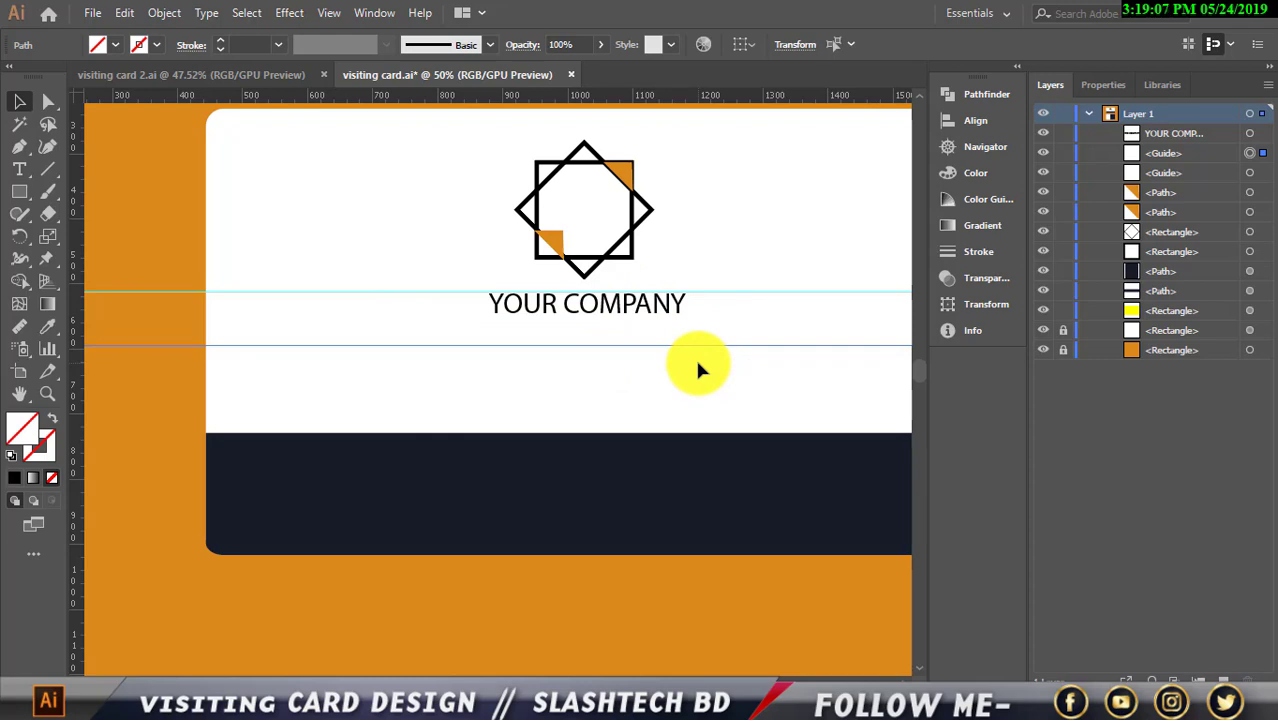
Nudge the lower guide upward toward the company name
key("Up")
key("Up")
key("Up")
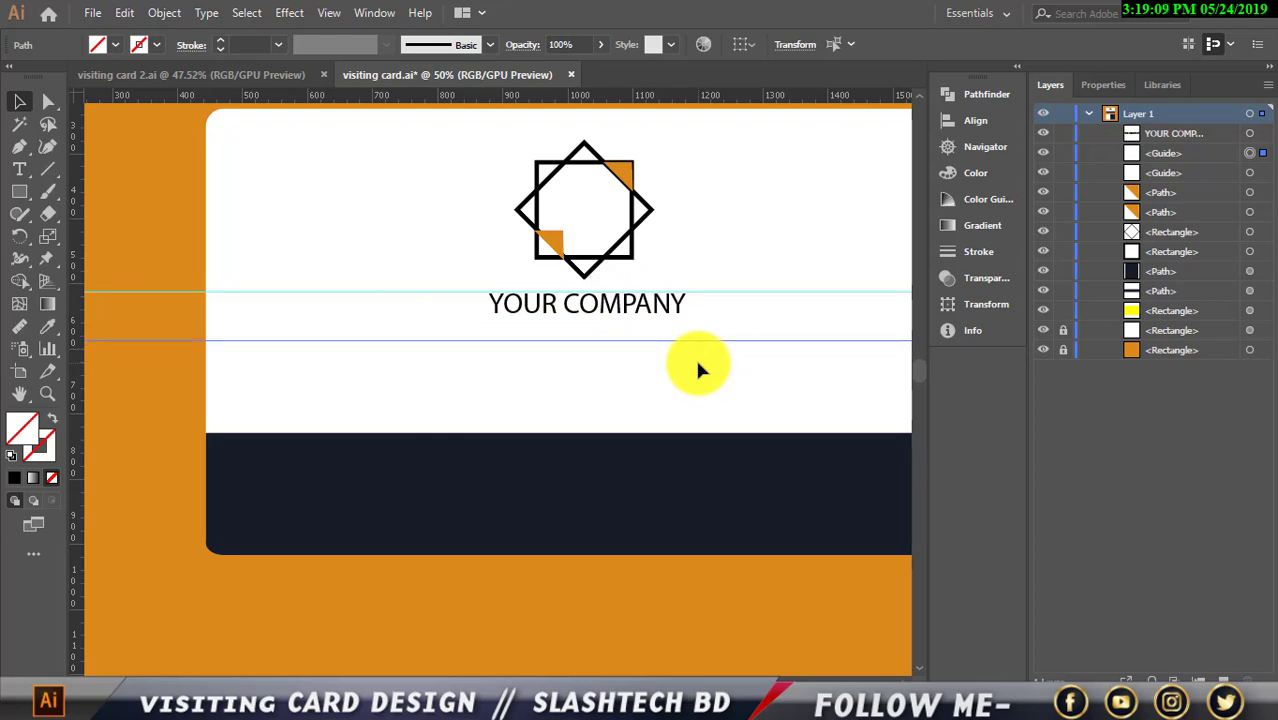
key("Up")
key("Up")
key("Up")
key("Up")
key("Up")
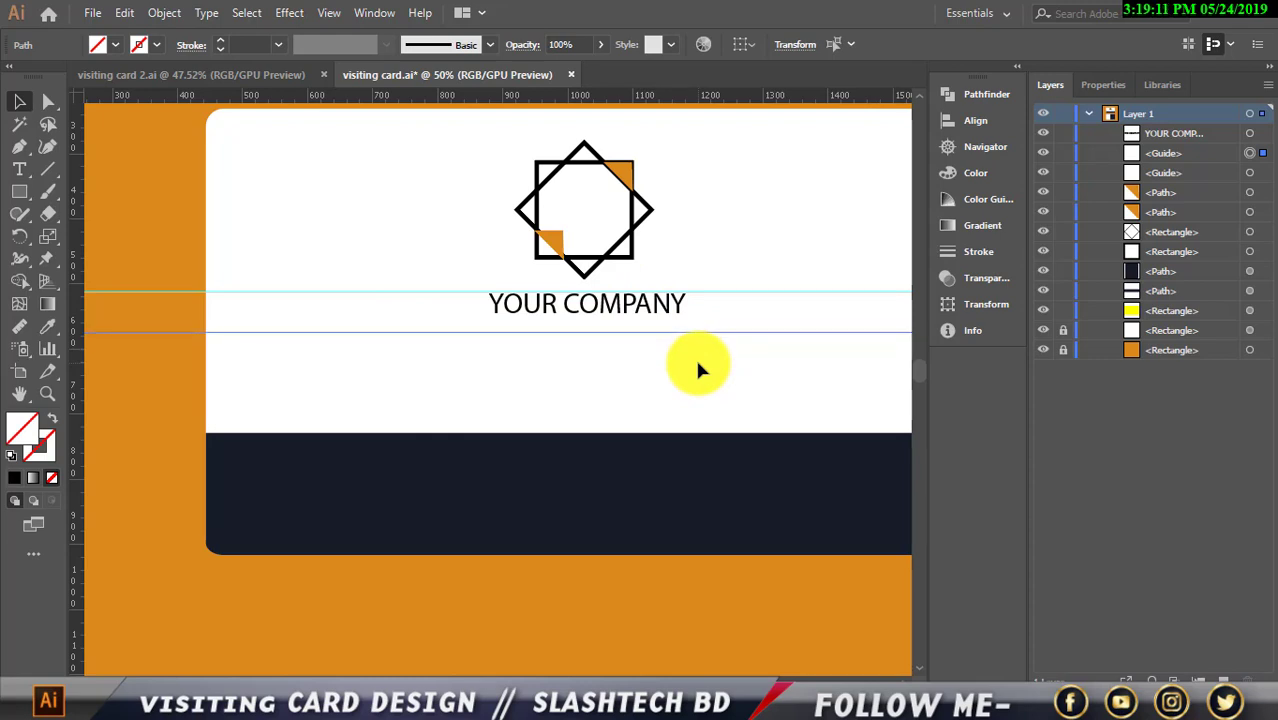
key("Up")
key("Up")
key("Up")
key("Up")
key("Up")
key("Up")
key("Up")
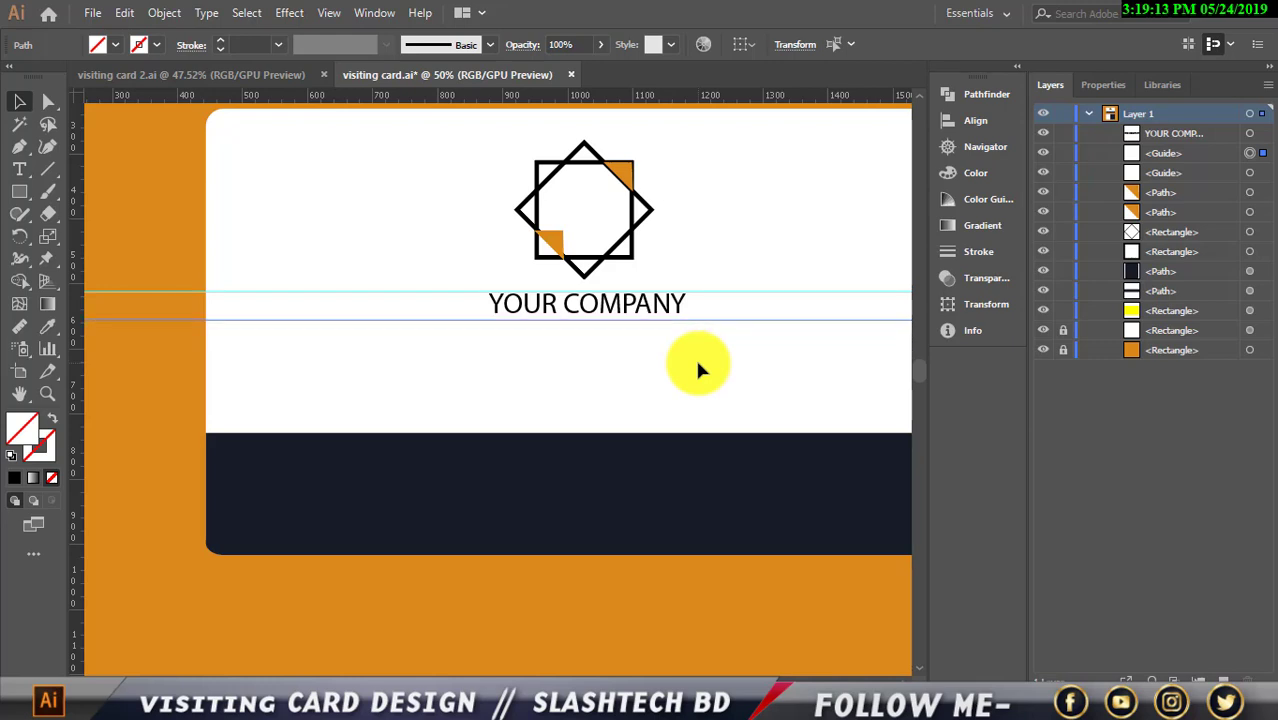
key("Up")
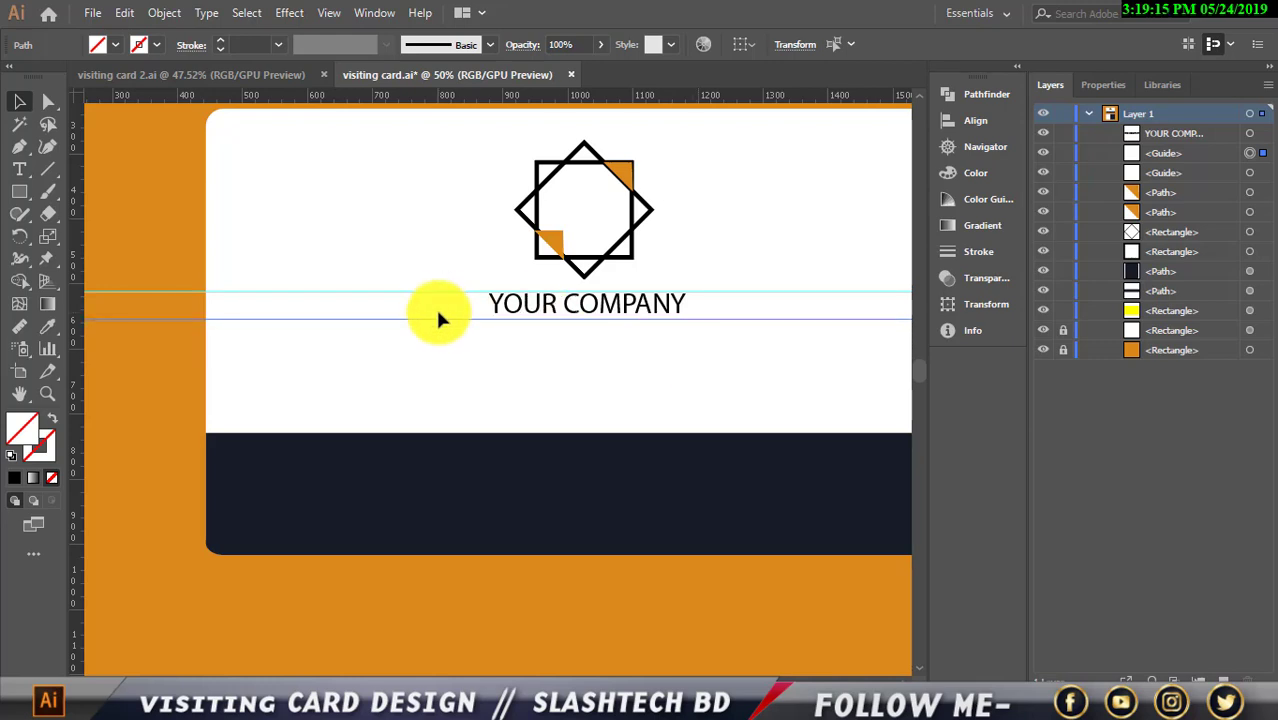
key("Up")
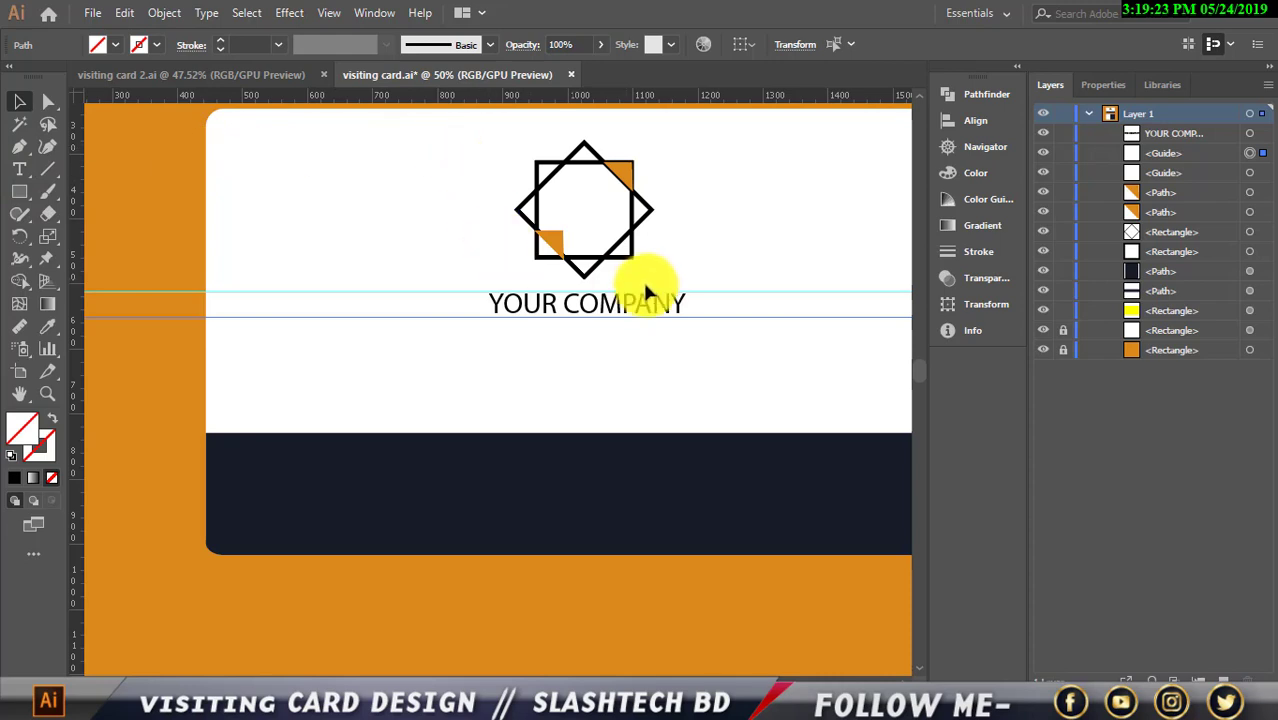
Duplicate YOUR COMPANY just below and change the copy to YOUR SLOGAN HERE
left_click(596, 314)
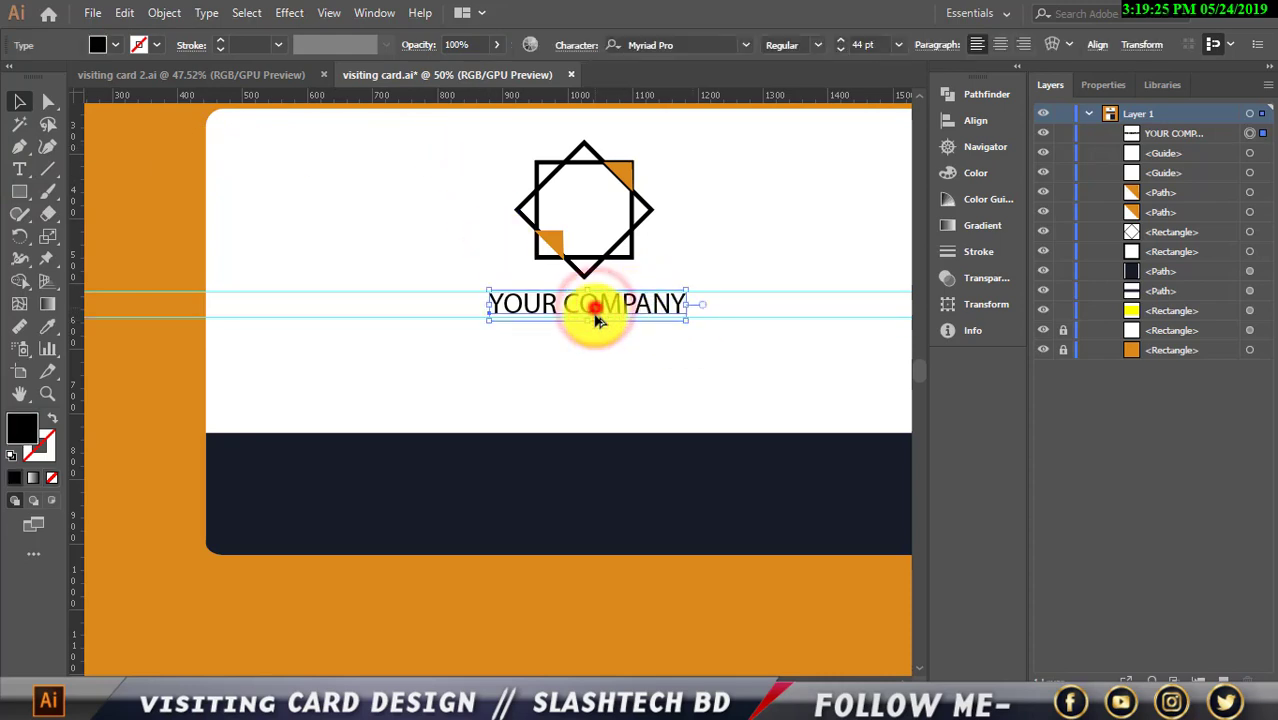
left_click_drag(596, 318, 626, 343)
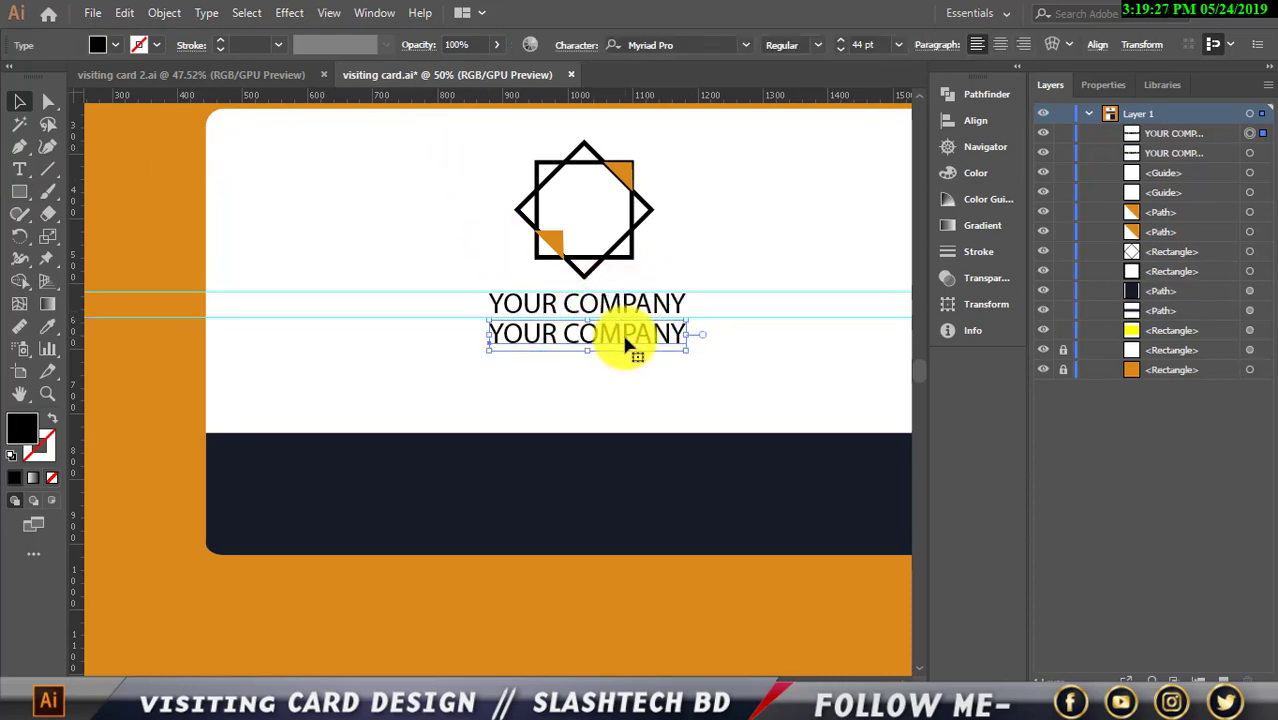
double_click(624, 340)
left_click(686, 333)
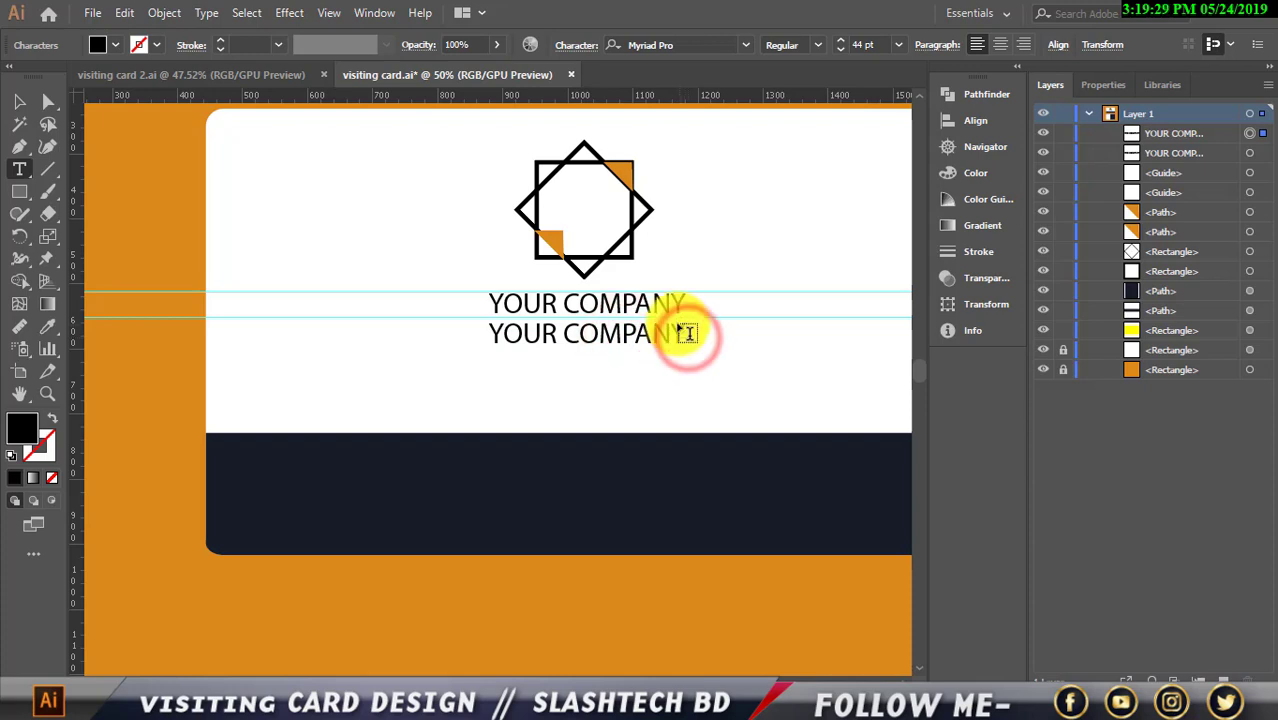
left_click(682, 328)
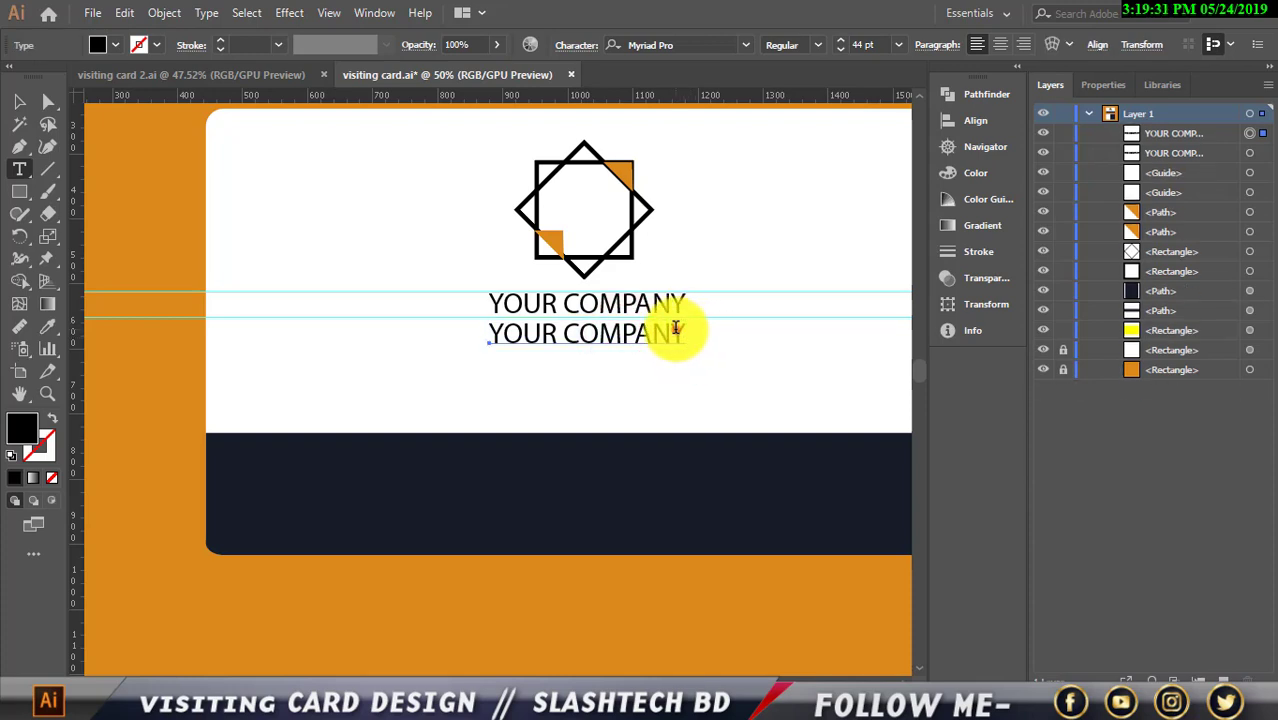
left_click_drag(686, 333, 551, 337)
key("BackSpace")
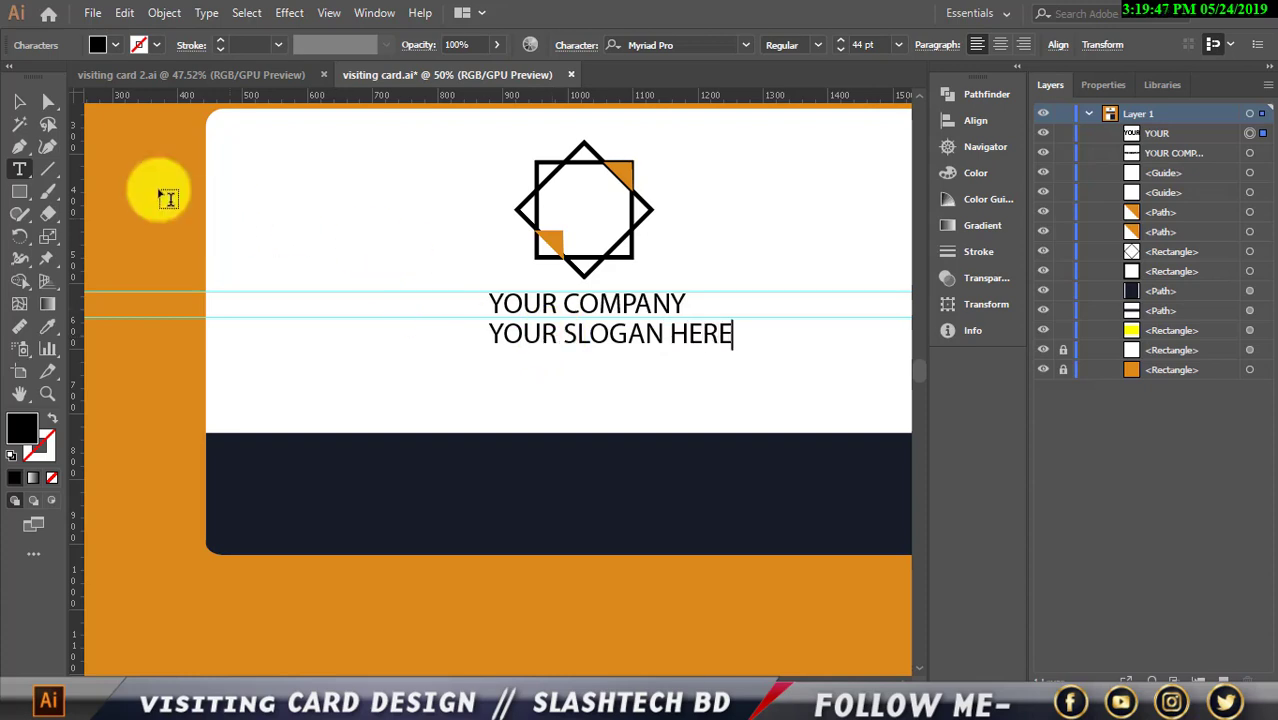
left_click(19, 101)
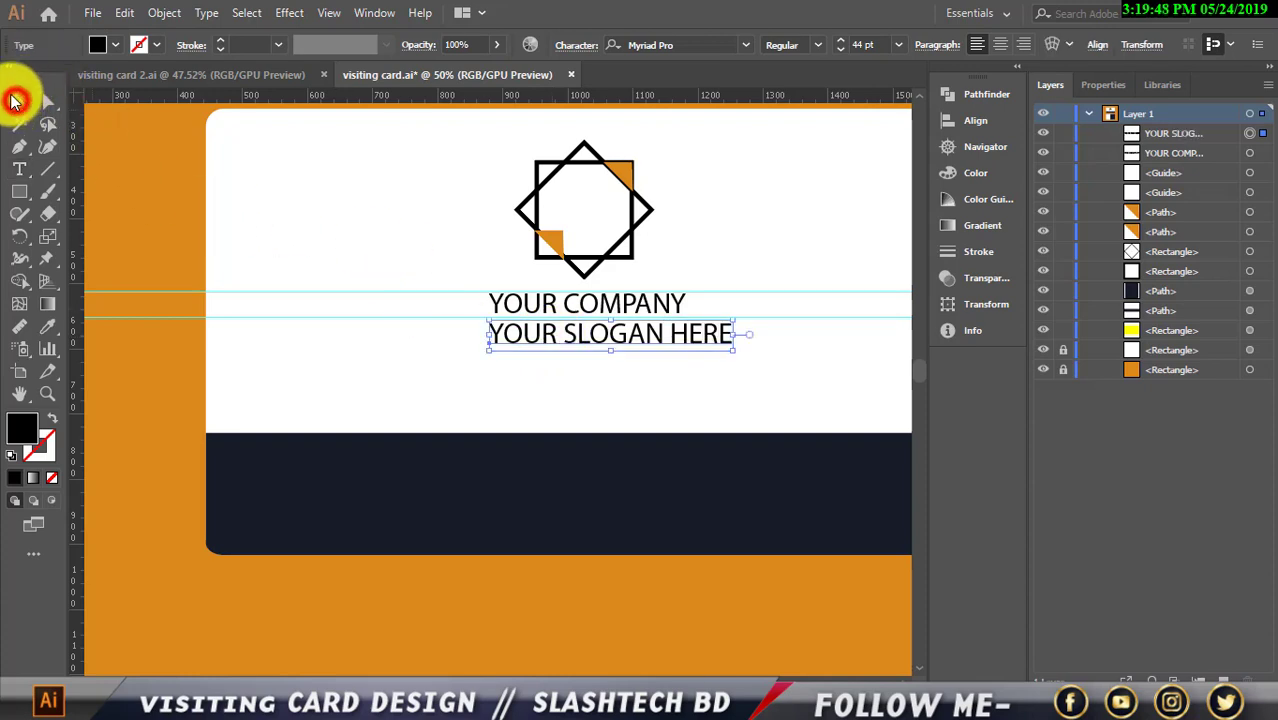
Reduce YOUR SLOGAN HERE to 21 pt and nudge it centred under YOUR COMPANY
left_click(836, 48)
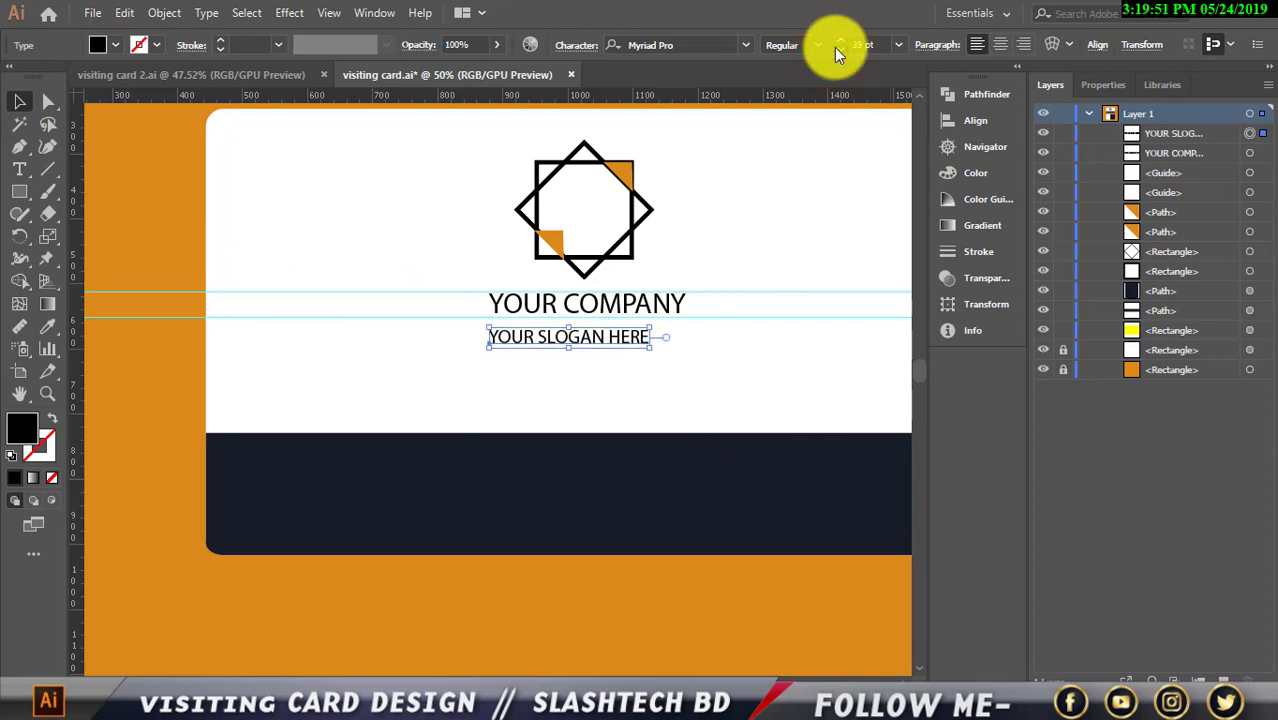
left_click(836, 48)
key("Right")
key("Right")
key("Right")
key("Right")
key("Right")
key("Right")
key("Right")
key("Right")
key("Right")
key("Right")
key("Right")
key("Right")
key("Right")
key("Right")
key("Right")
key("Right")
key("Right")
key("Right")
key("Right")
key("Right")
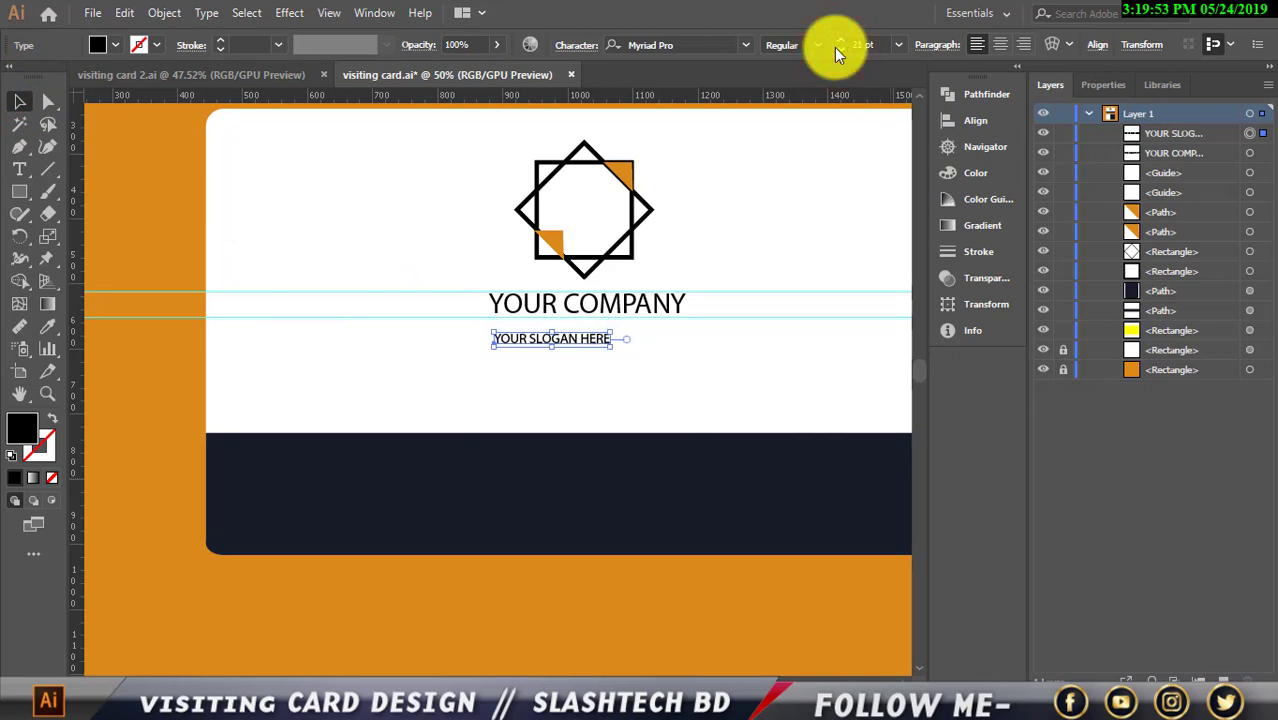
key("Right")
key("Right")
key("Right")
key("Right")
key("Right")
key("Right")
key("Right")
key("Right")
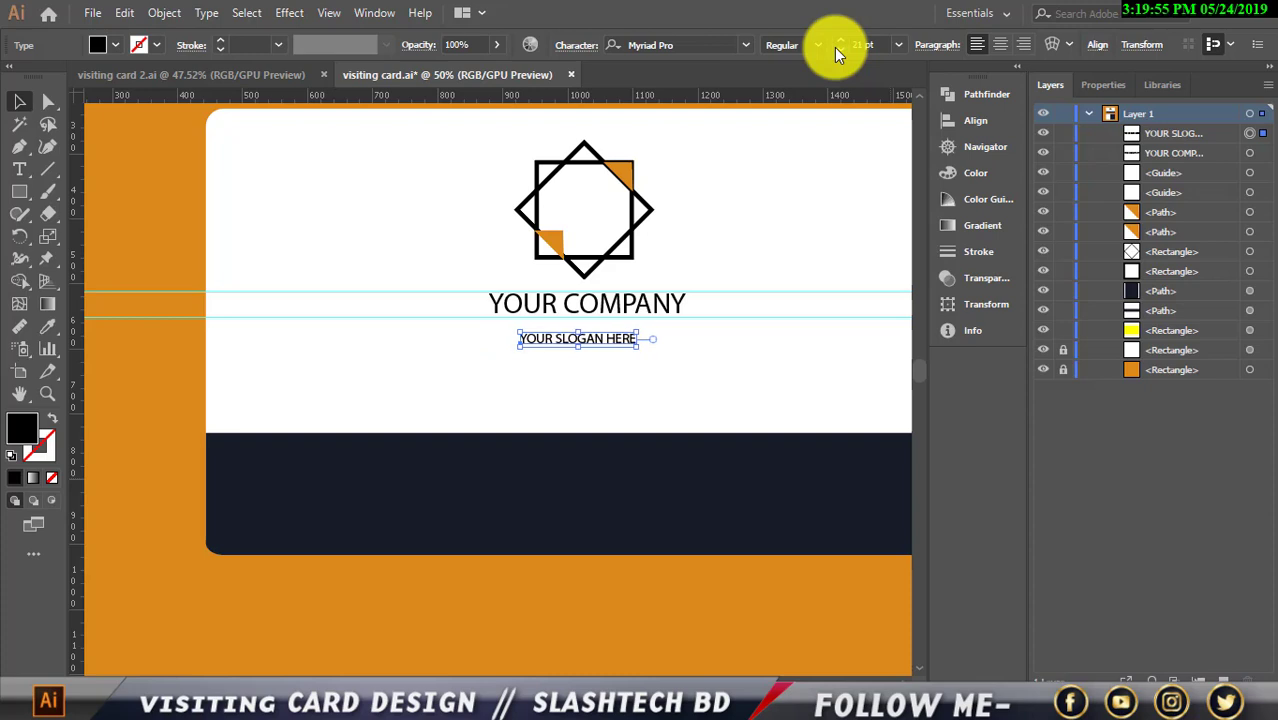
key("Up")
key("Up")
key("Up")
key("Up")
key("Up")
key("Up")
key("Up")
key("Up")
key("Up")
key("Right")
key("Right")
key("Right")
key("Right")
key("Right")
key("Right")
key("Right")
key("Right")
key("Right")
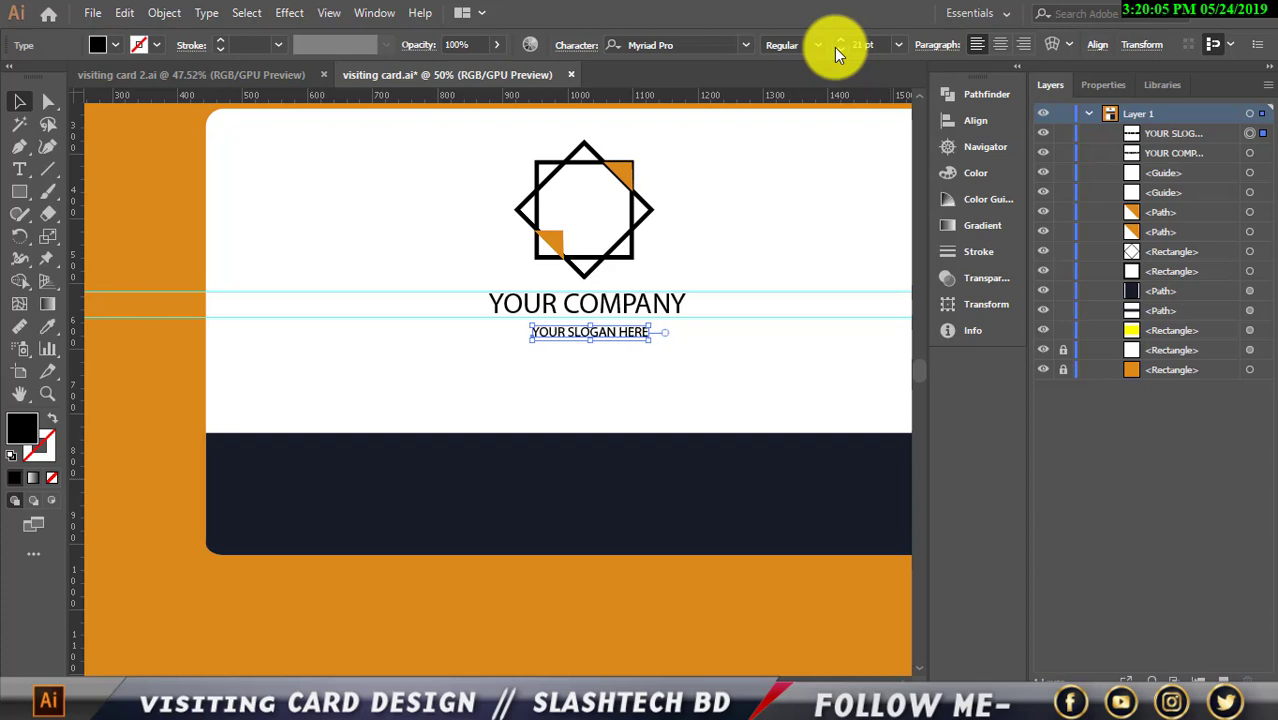
key("Up")
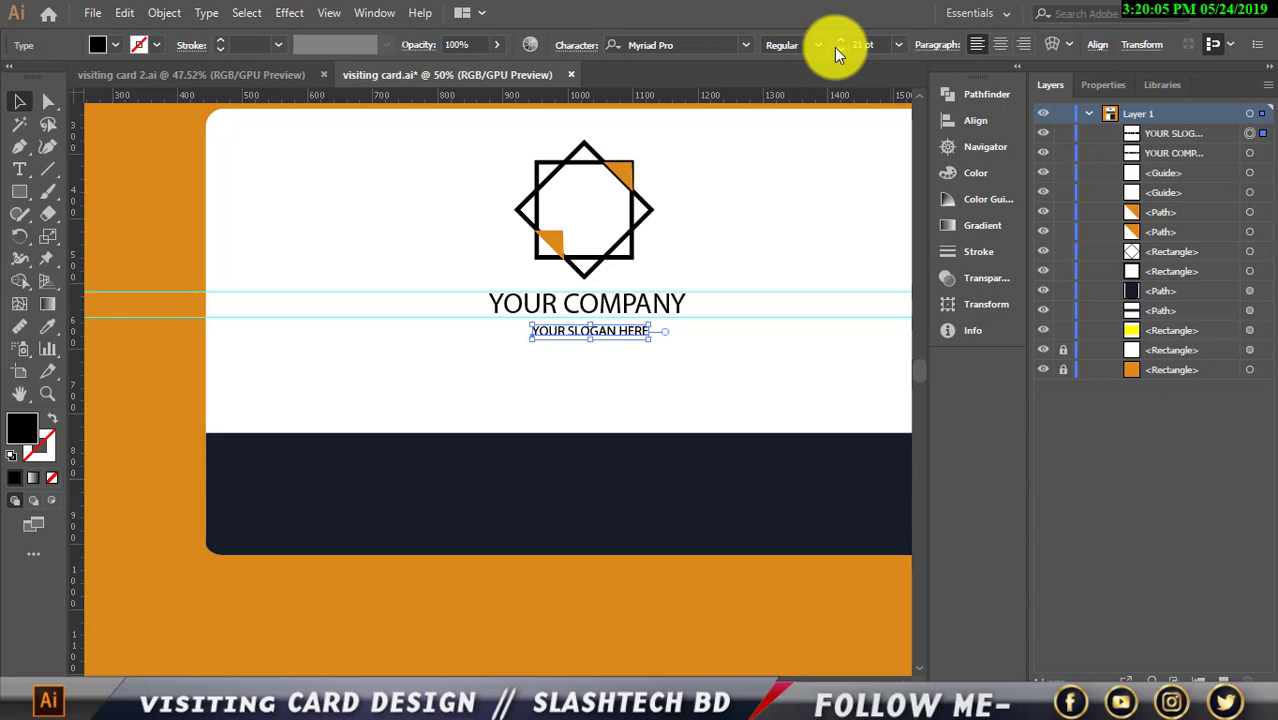
left_click(745, 45)
left_click(745, 47)
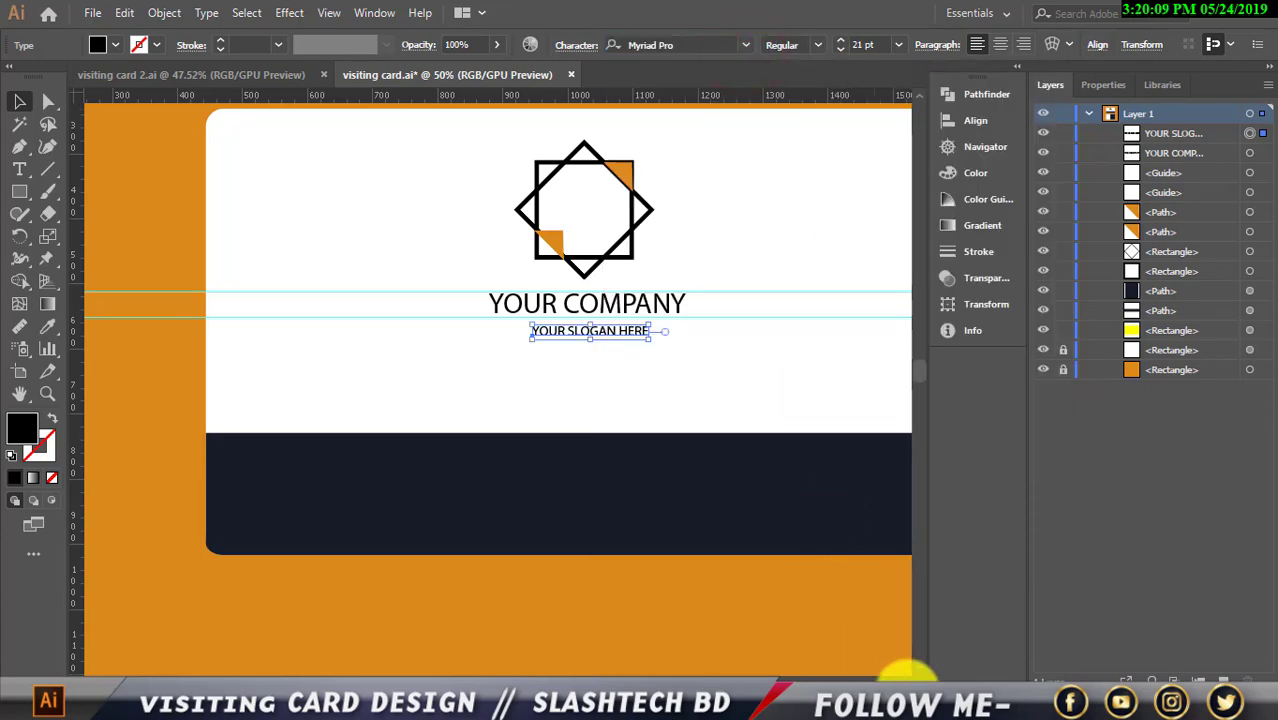
left_click(906, 682)
scroll(716, 630, "up", 1)
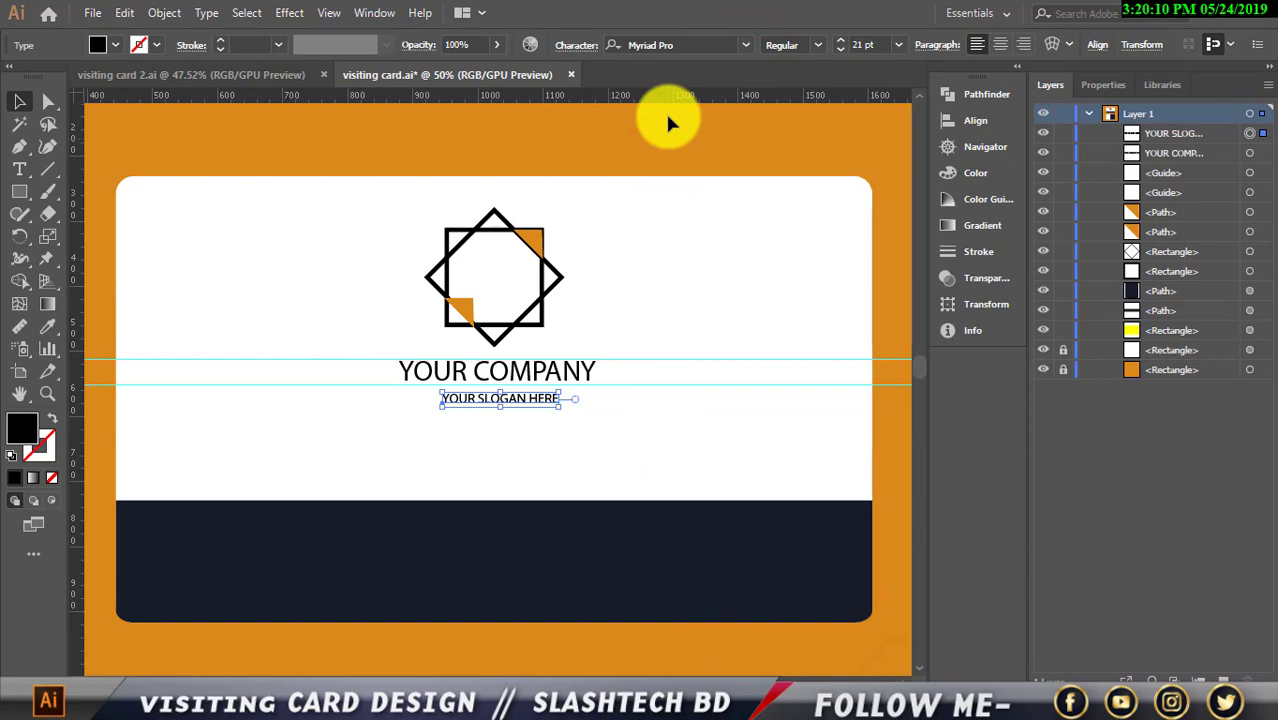
Keep the slogan in Myriad Pro and set YOUR COMPANY to Myriad Pro Bold
left_click(745, 45)
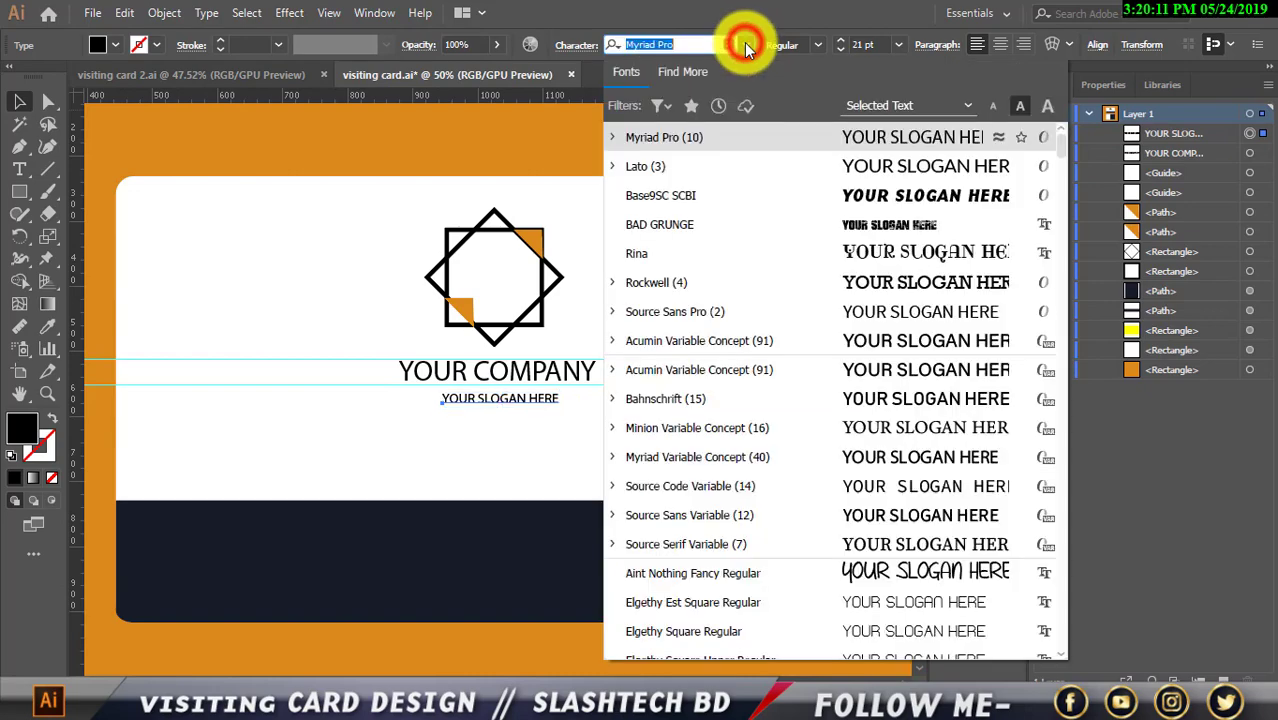
left_click(768, 151)
left_click(684, 266)
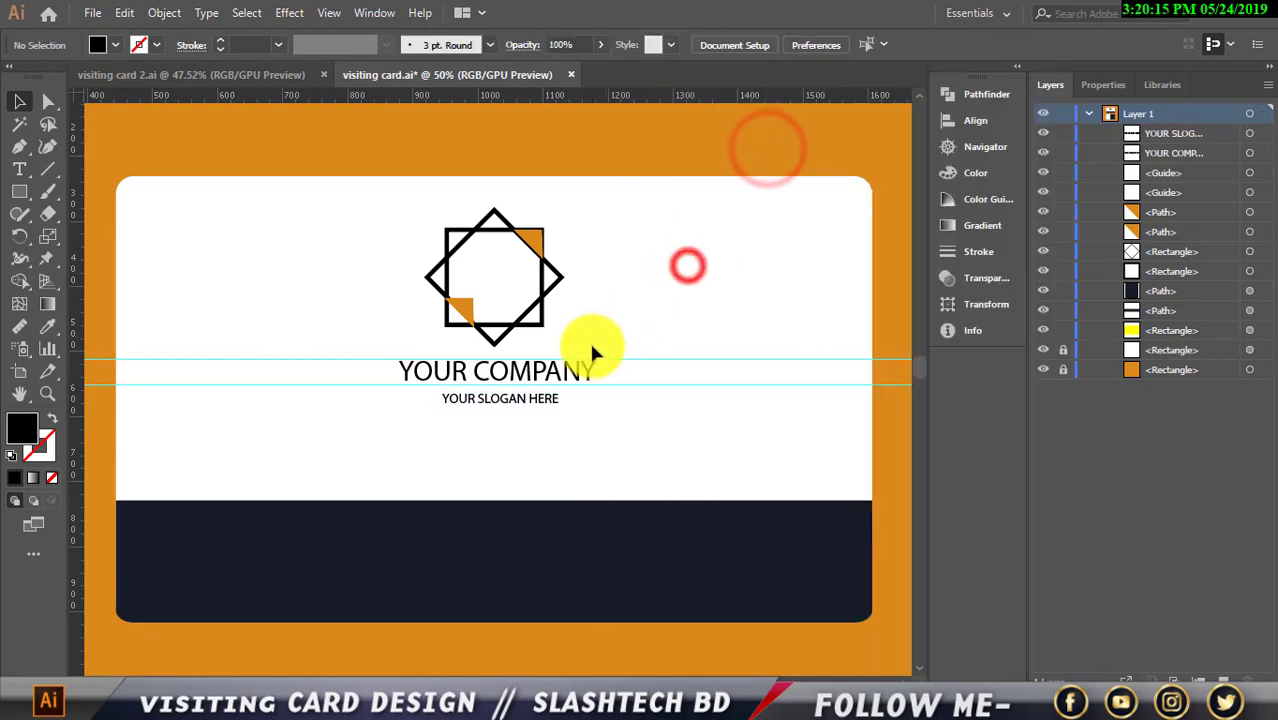
left_click(568, 371)
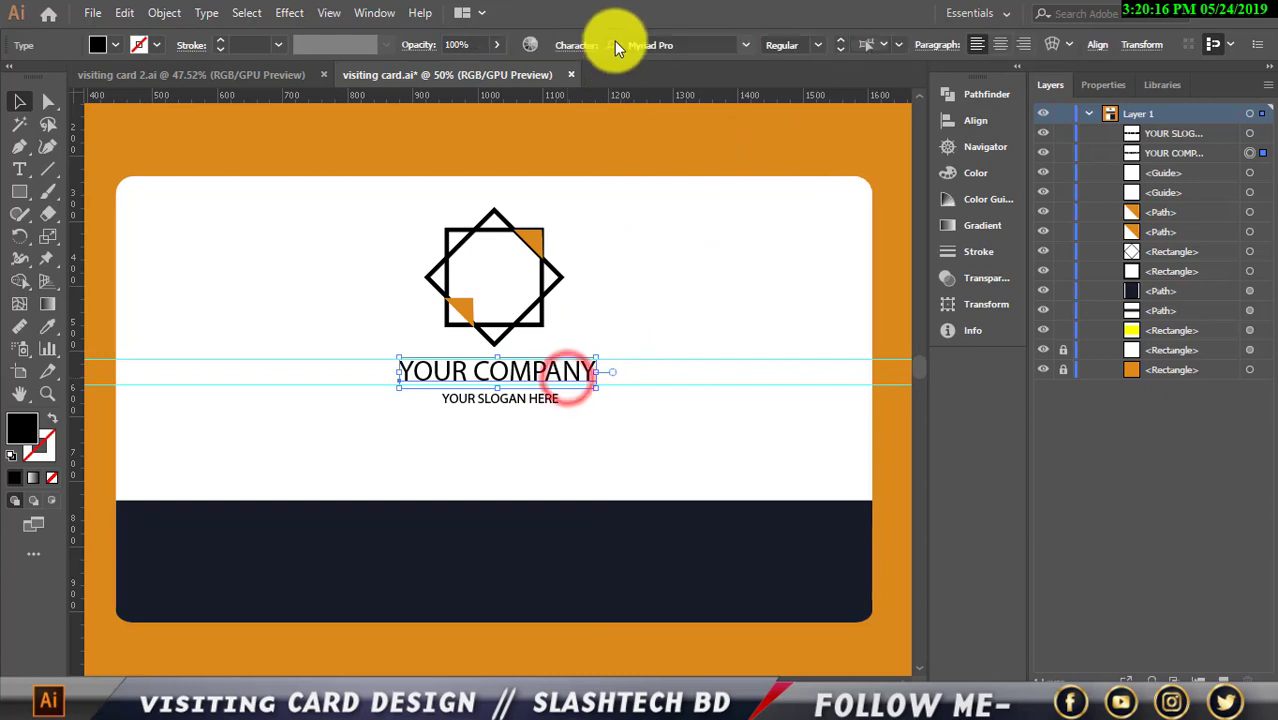
left_click(1100, 87)
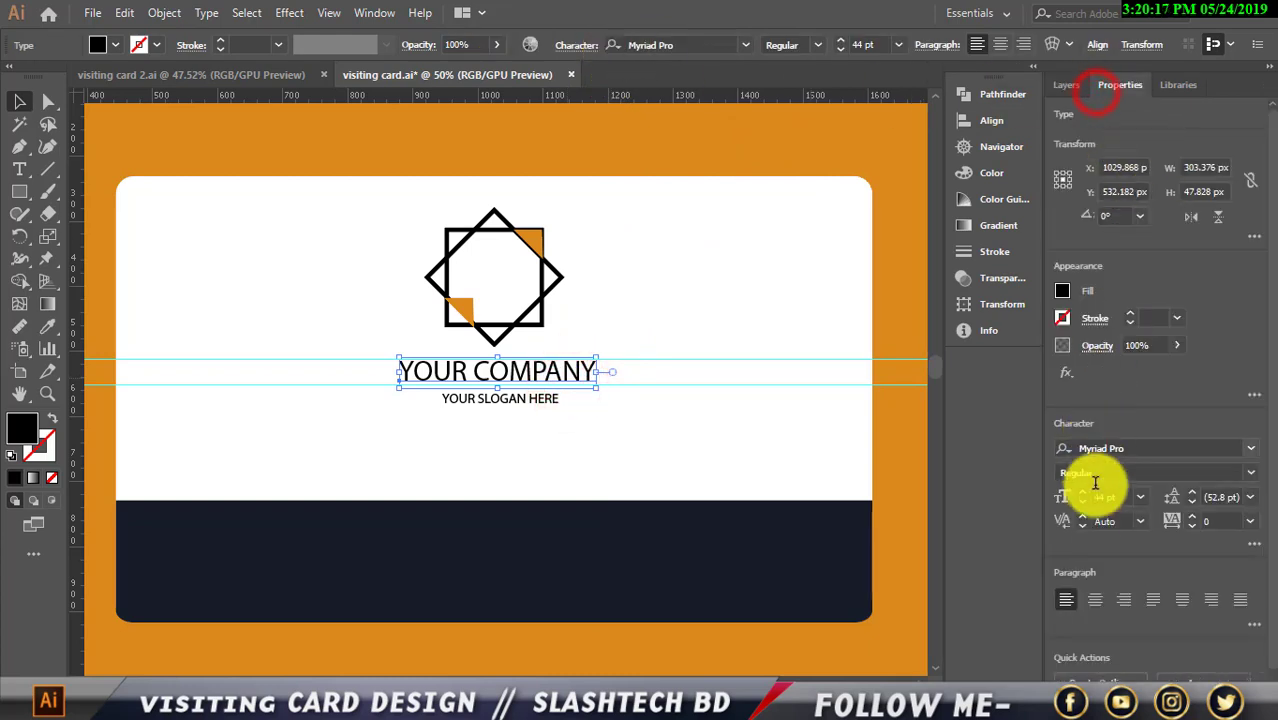
left_click(1250, 472)
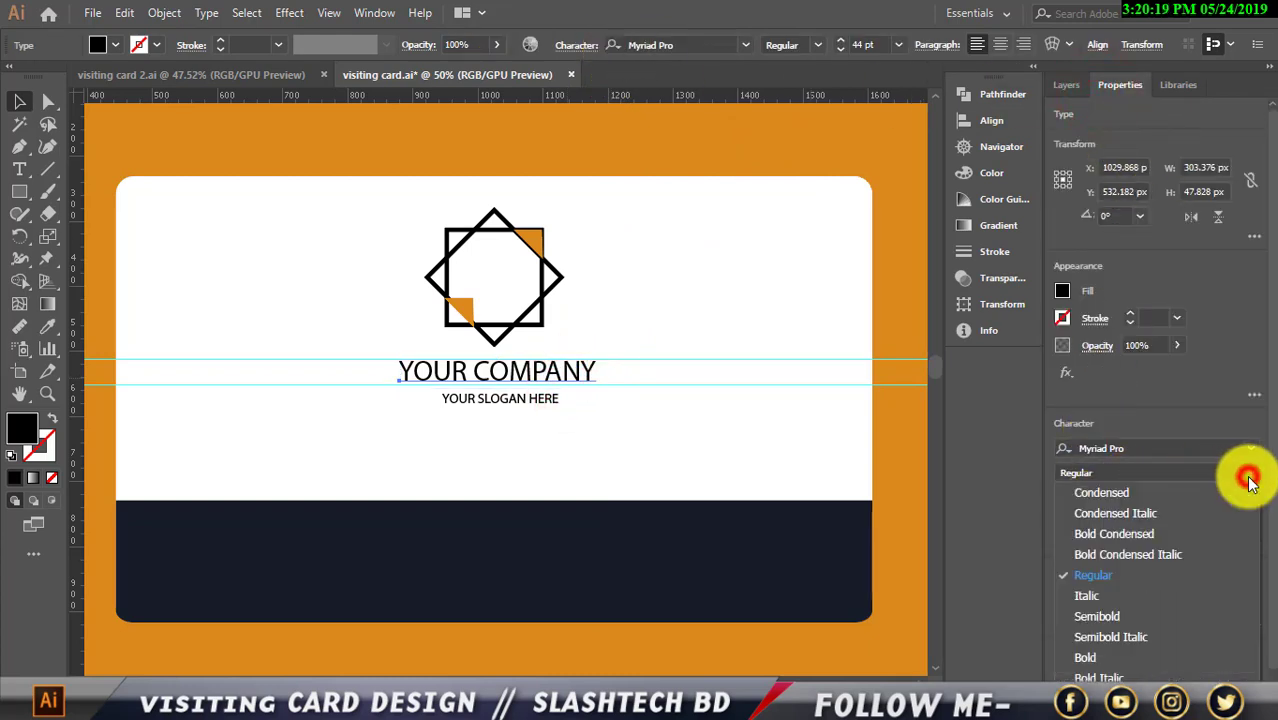
left_click(1104, 651)
key("Right")
key("Right")
key("Right")
key("Right")
key("Right")
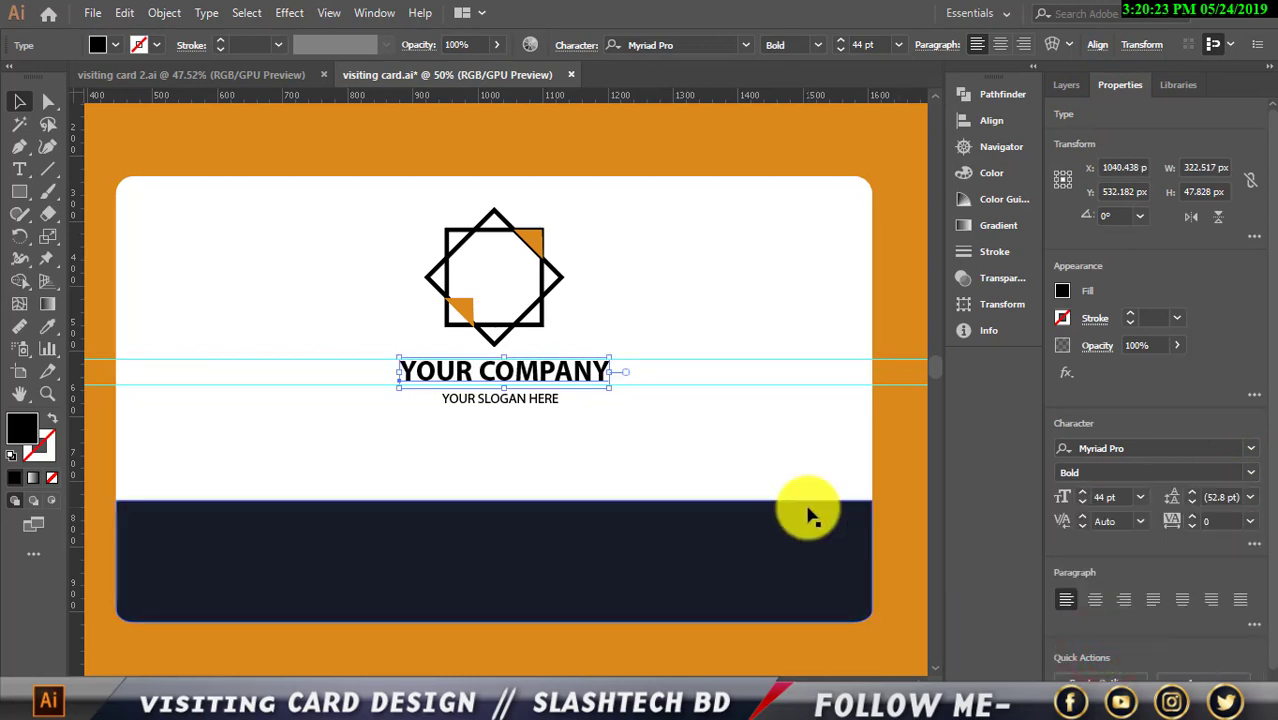
left_click(742, 436)
Raise YOUR SLOGAN HERE to 25 pt, then select both cyan guides
left_click(534, 400)
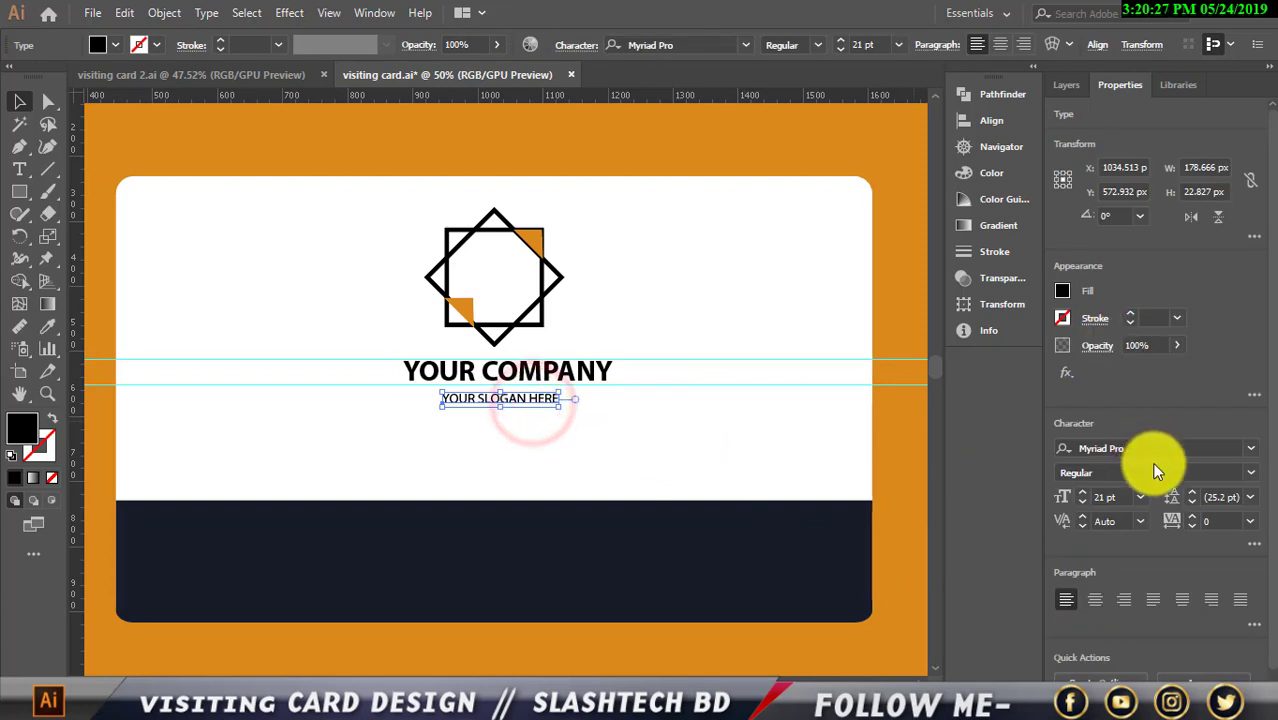
left_click(1082, 494)
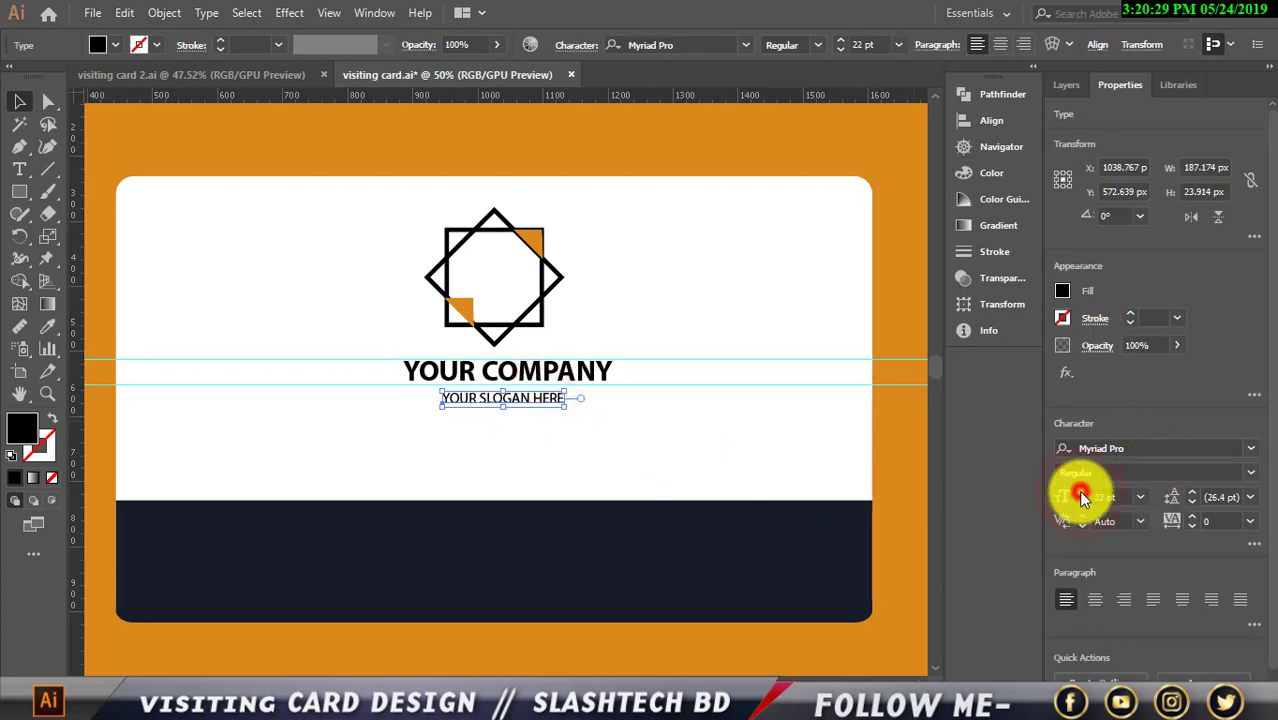
left_click(1082, 494)
left_click(1082, 494)
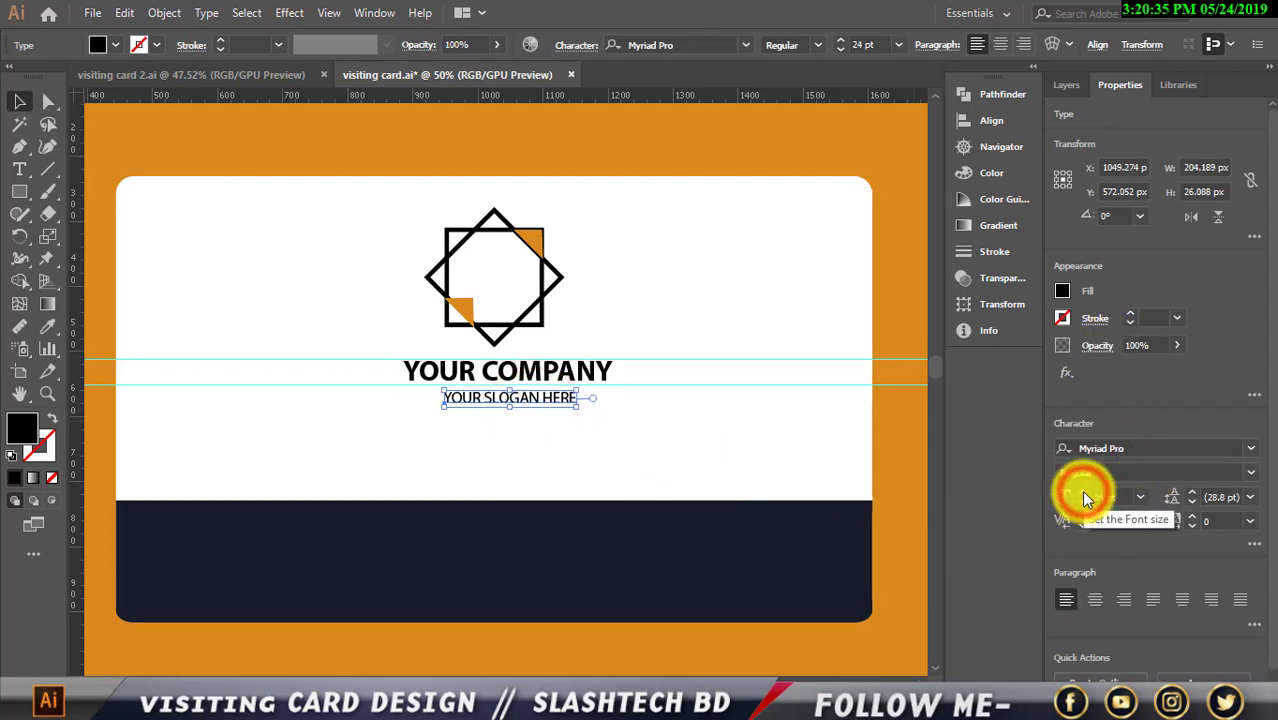
left_click(1082, 494)
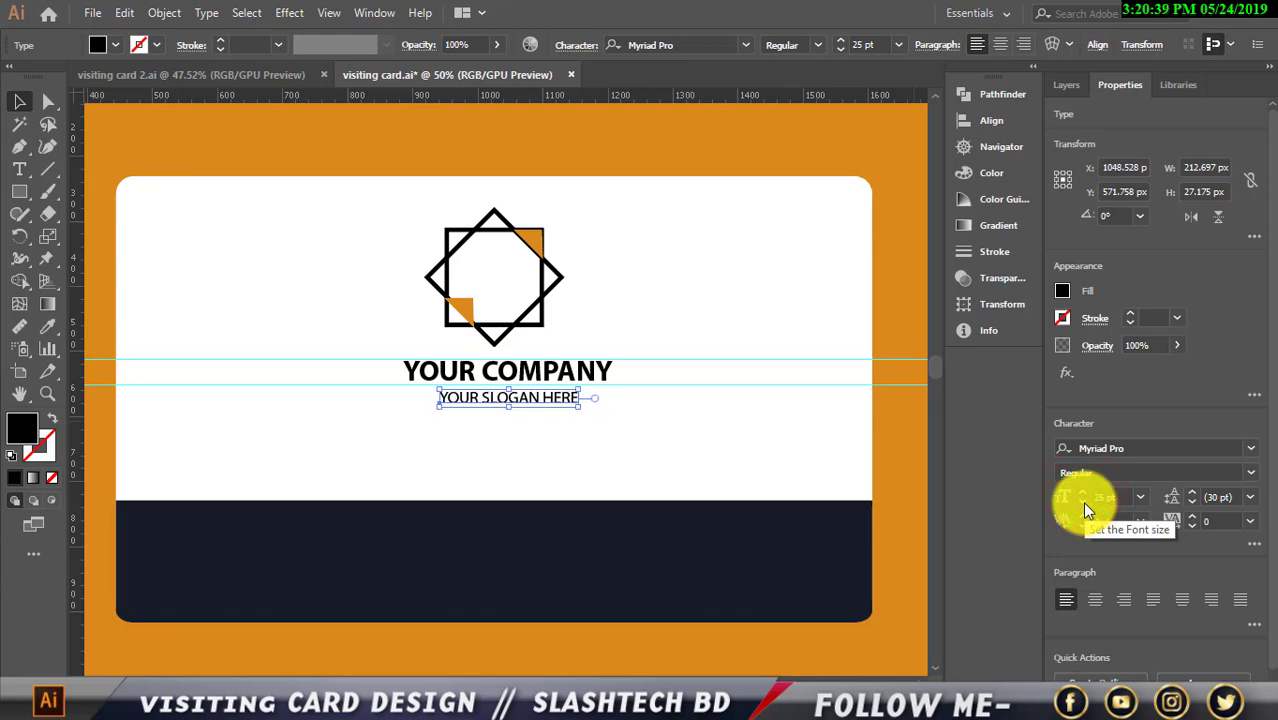
left_click(899, 229)
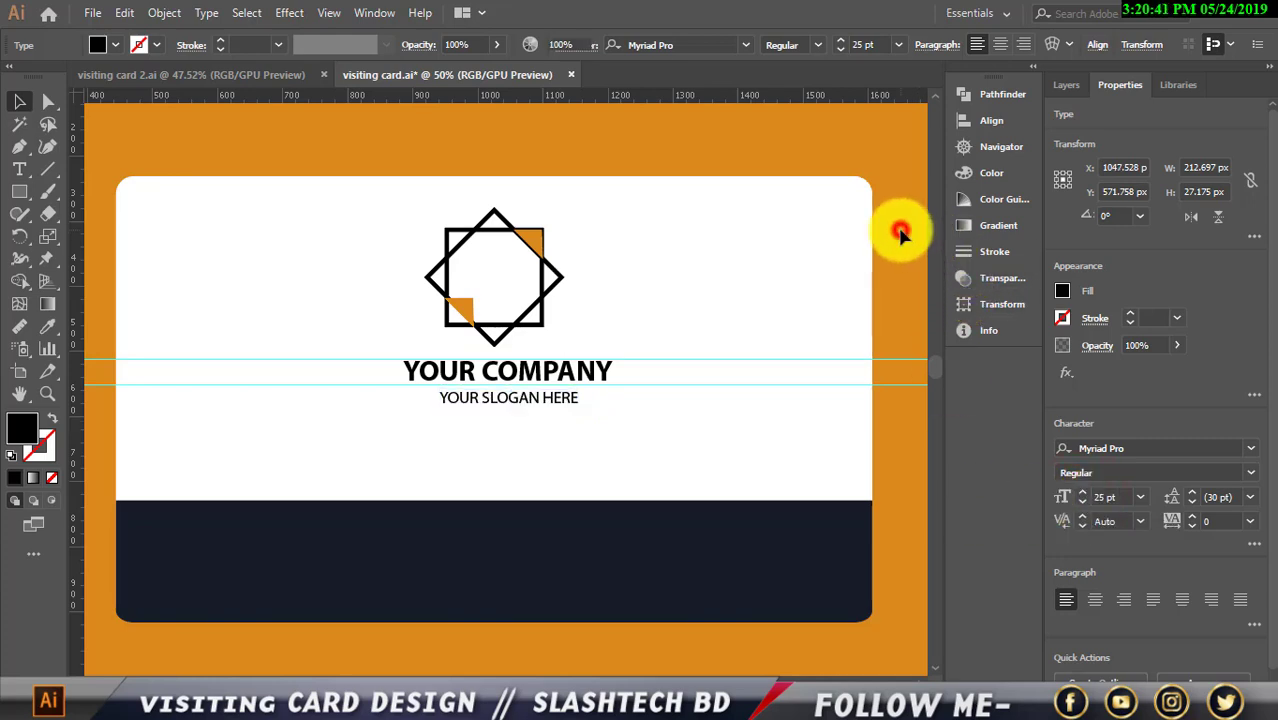
left_click_drag(752, 320, 740, 450)
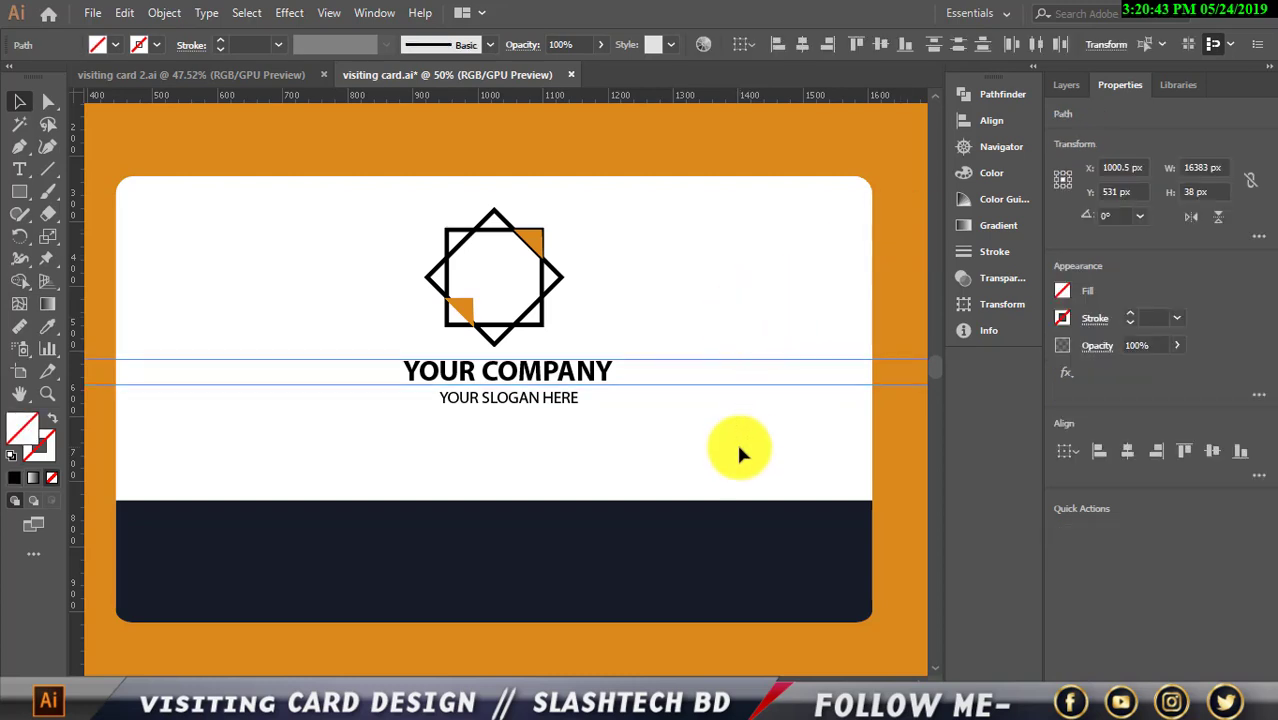
Delete the guides and nudge the company name and slogan slightly left and up
key("Delete")
scroll(635, 418, "down", 1)
scroll(566, 455, "up", 1)
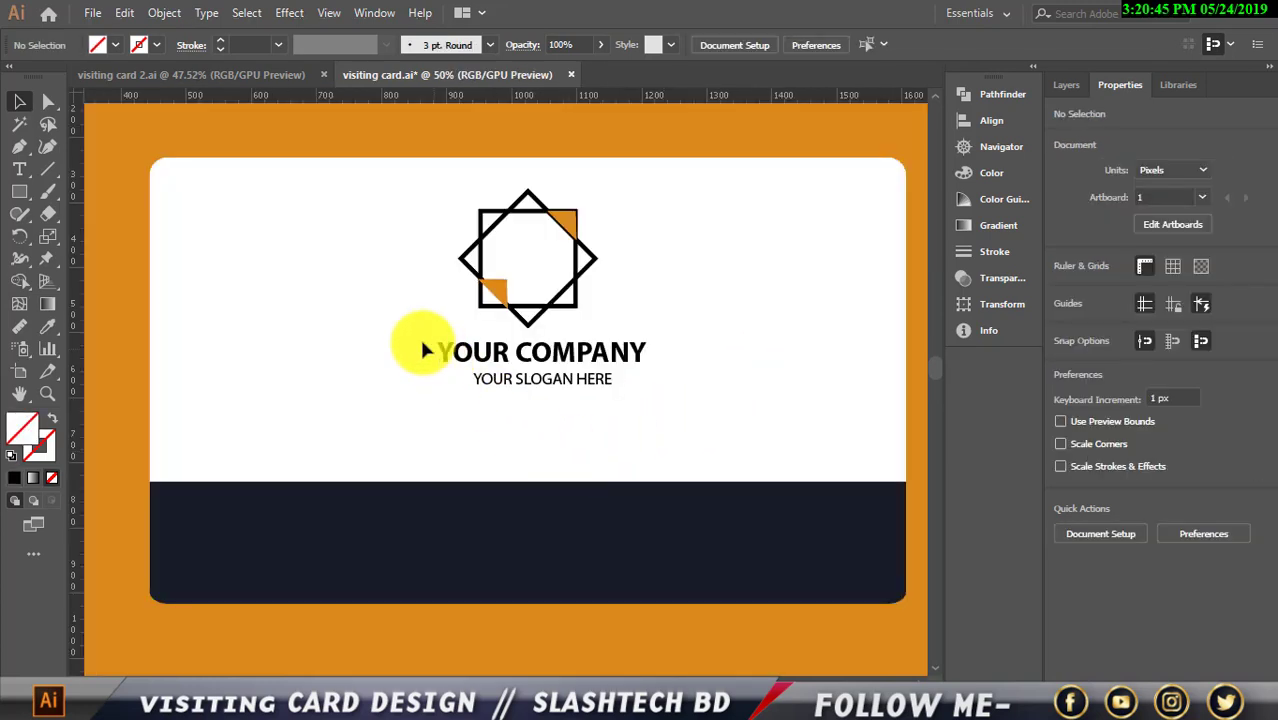
left_click_drag(422, 343, 556, 412)
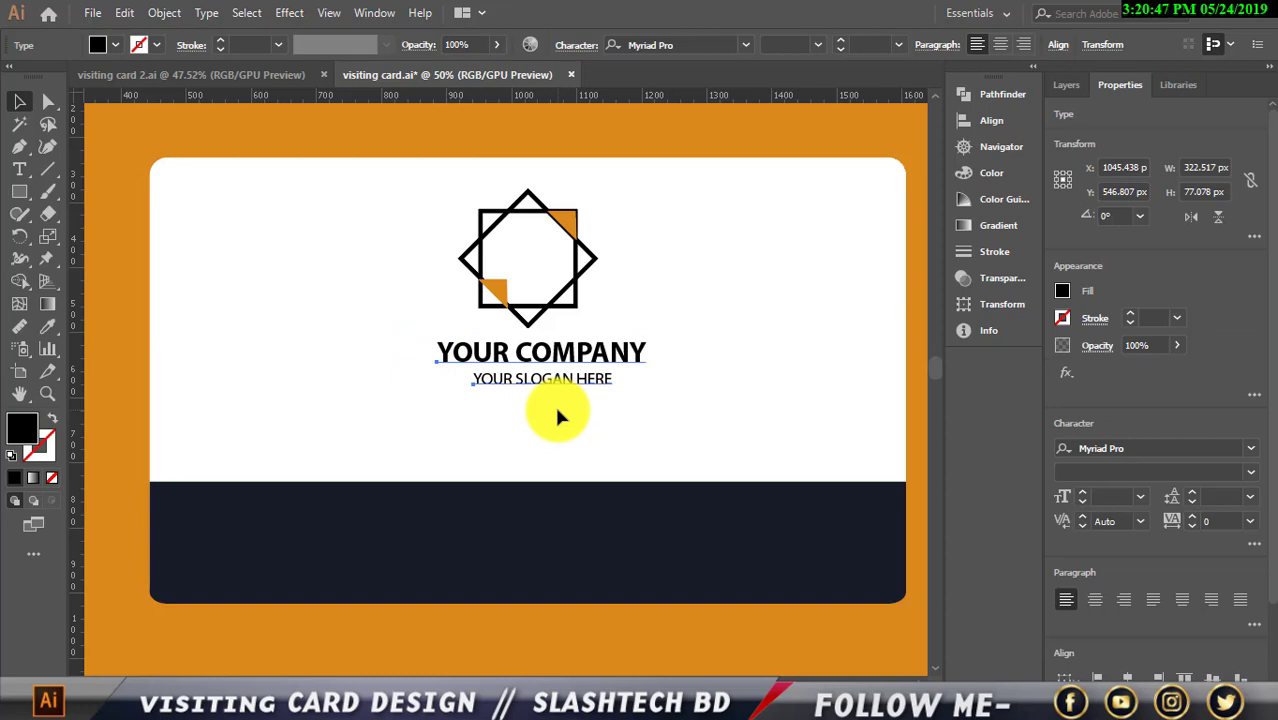
key("Left")
key("Left")
key("Left")
key("Left")
key("Left")
key("Left")
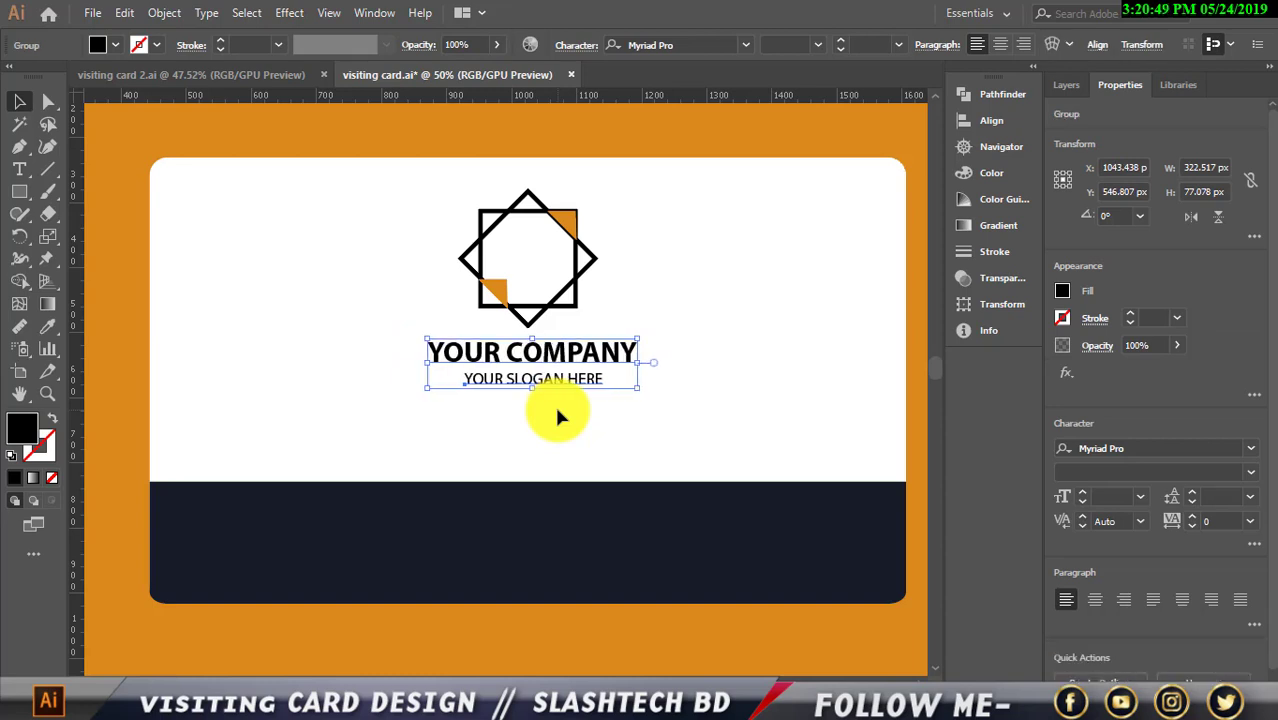
key("Left")
key("Left")
key("Left")
key("Up")
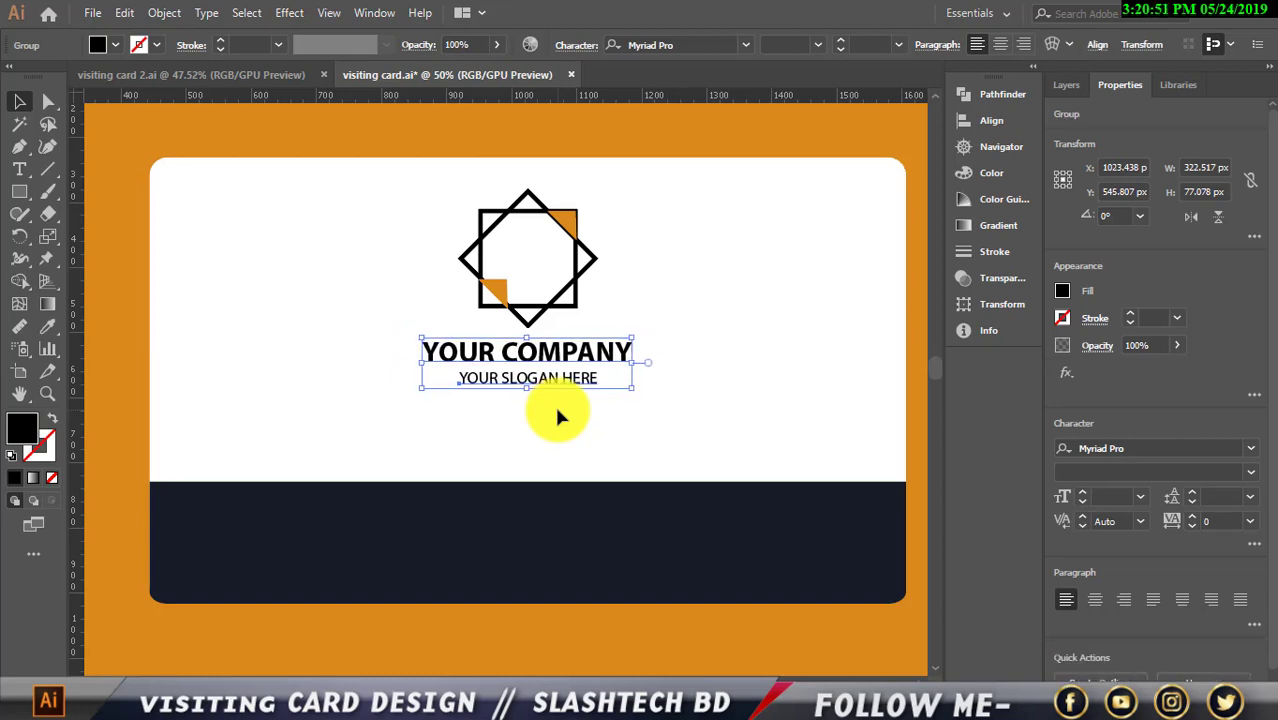
key("Left")
Group the star logo with the company text and nudge the group down
left_click_drag(425, 189, 609, 414)
key("ctrl+g")
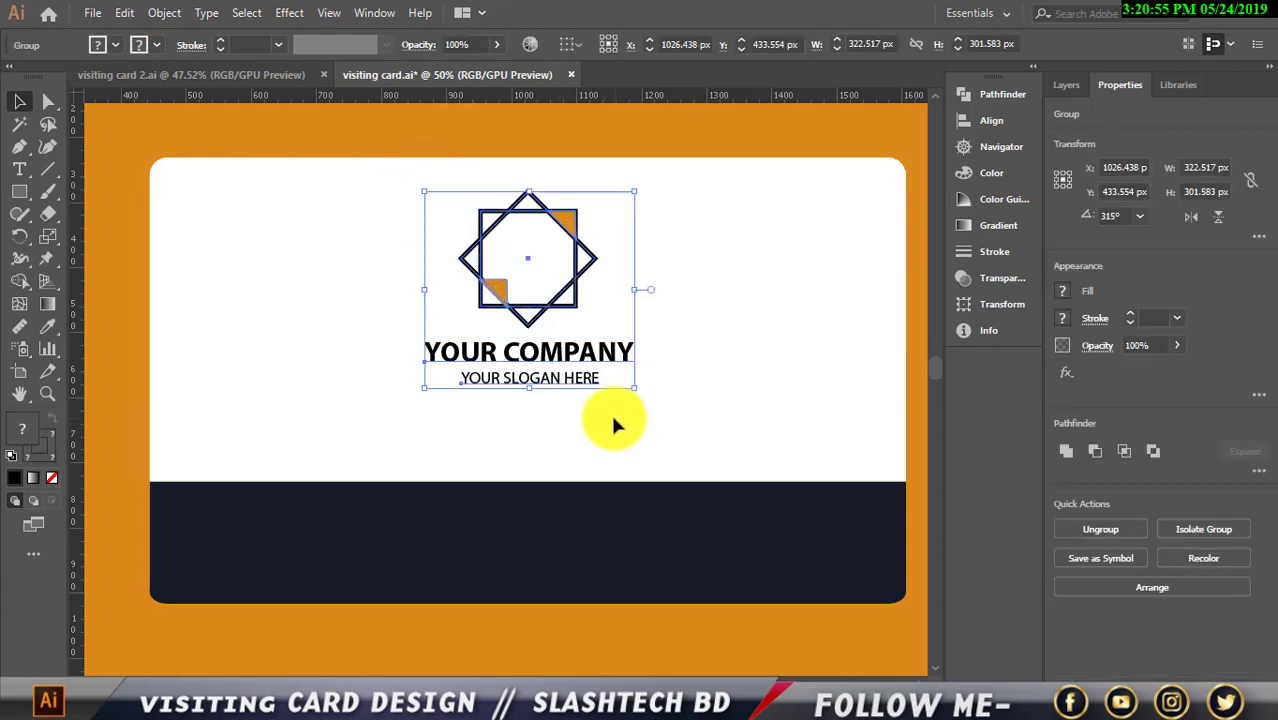
key("Down")
key("Down")
key("Down")
key("Down")
key("Down")
key("Down")
key("Down")
key("Down")
key("Down")
key("Down")
key("Down")
key("Down")
key("Down")
key("Down")
key("Down")
key("Down")
key("Down")
key("Down")
key("Down")
key("Down")
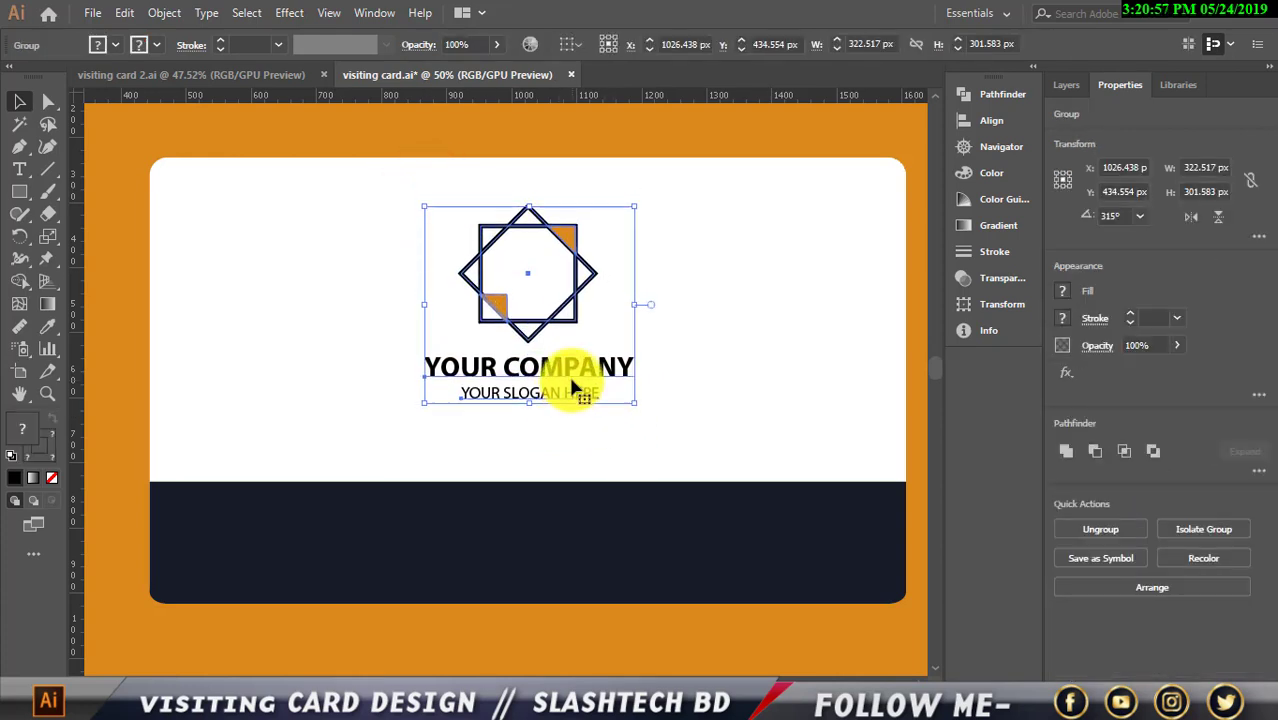
left_click(707, 360)
key("ctrl+minus")
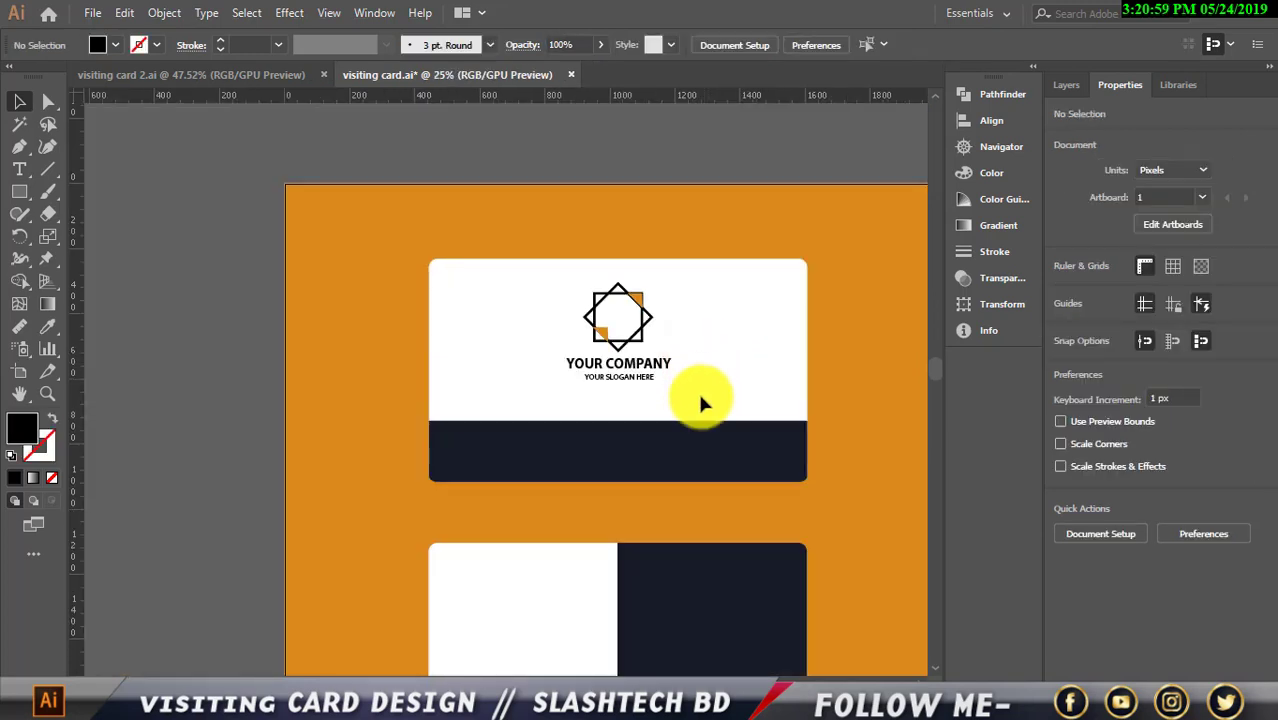
left_click_drag(570, 300, 645, 372)
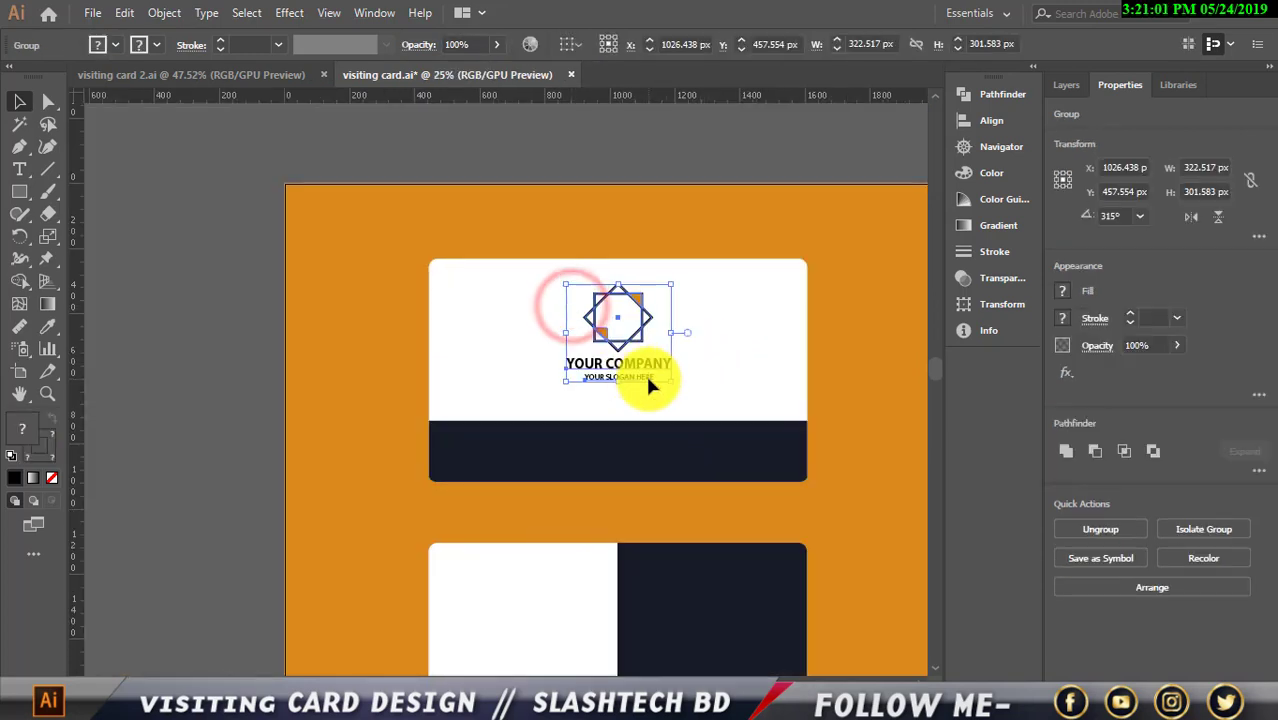
key("Down")
key("Down")
key("Down")
key("Down")
scroll(713, 419, "down", 2)
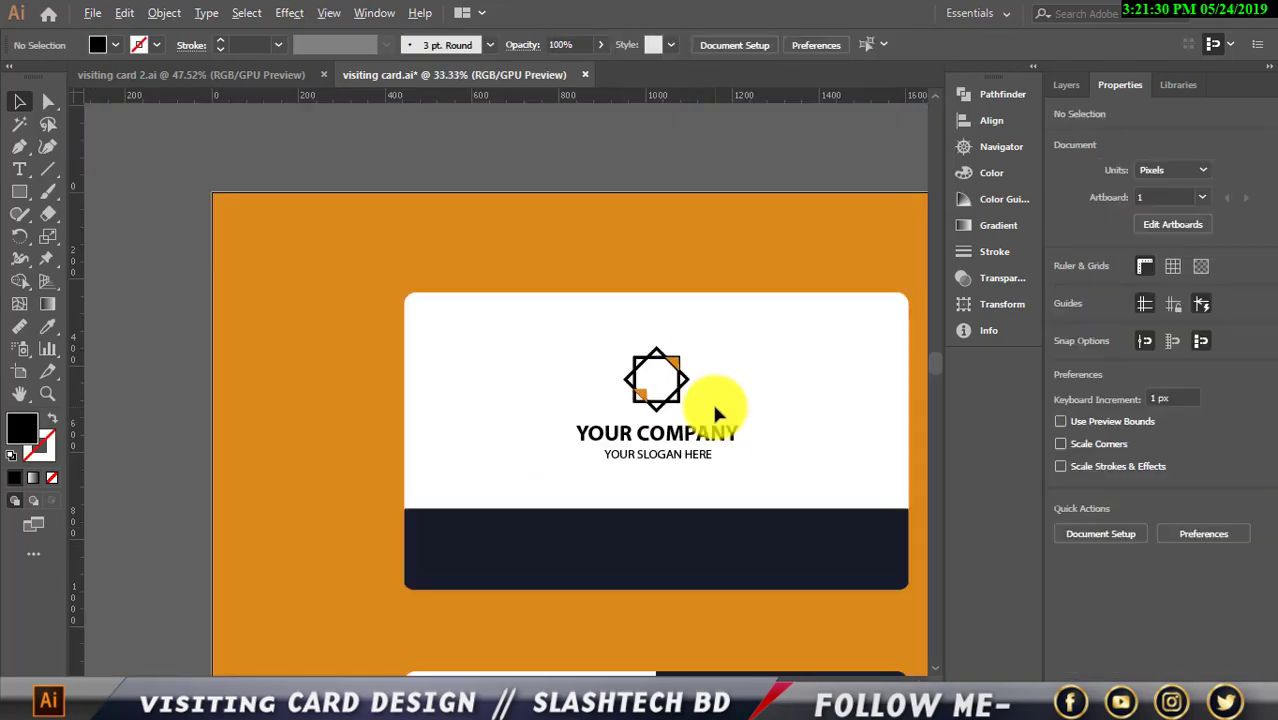
Check the company-name group and the logo, then select the logo with both text lines
left_click(707, 429)
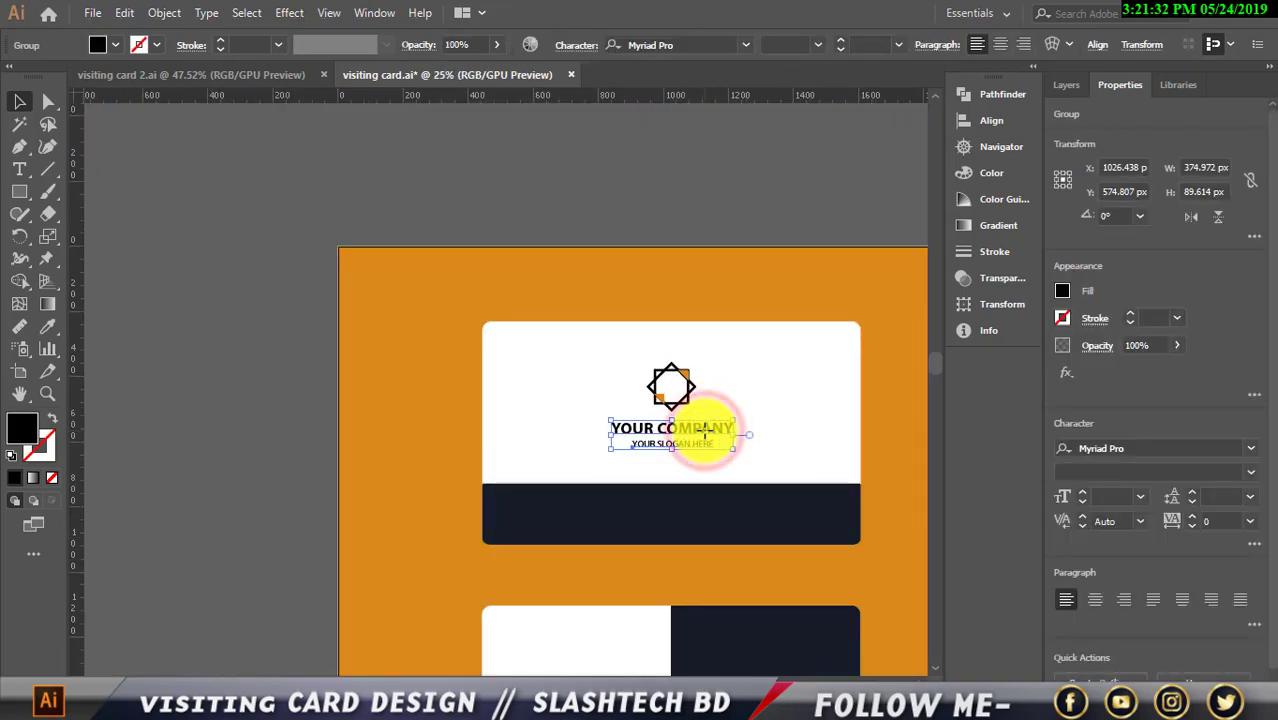
left_click(742, 380)
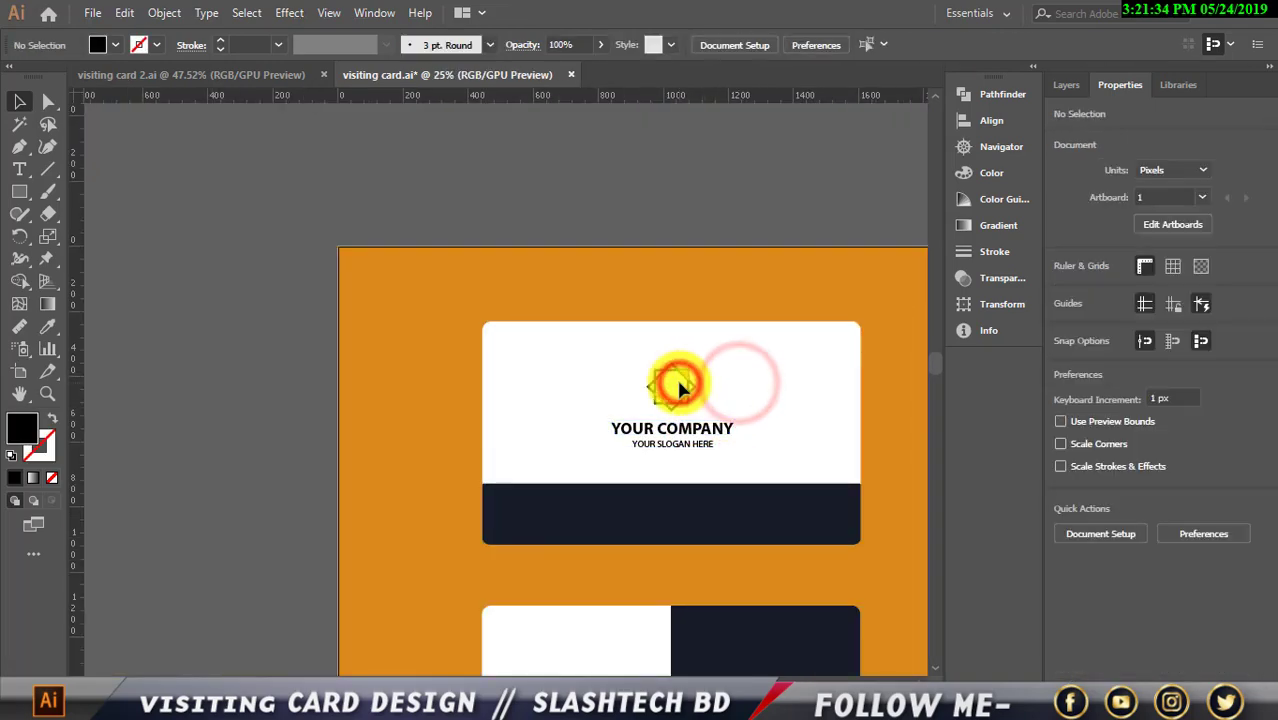
left_click(672, 388)
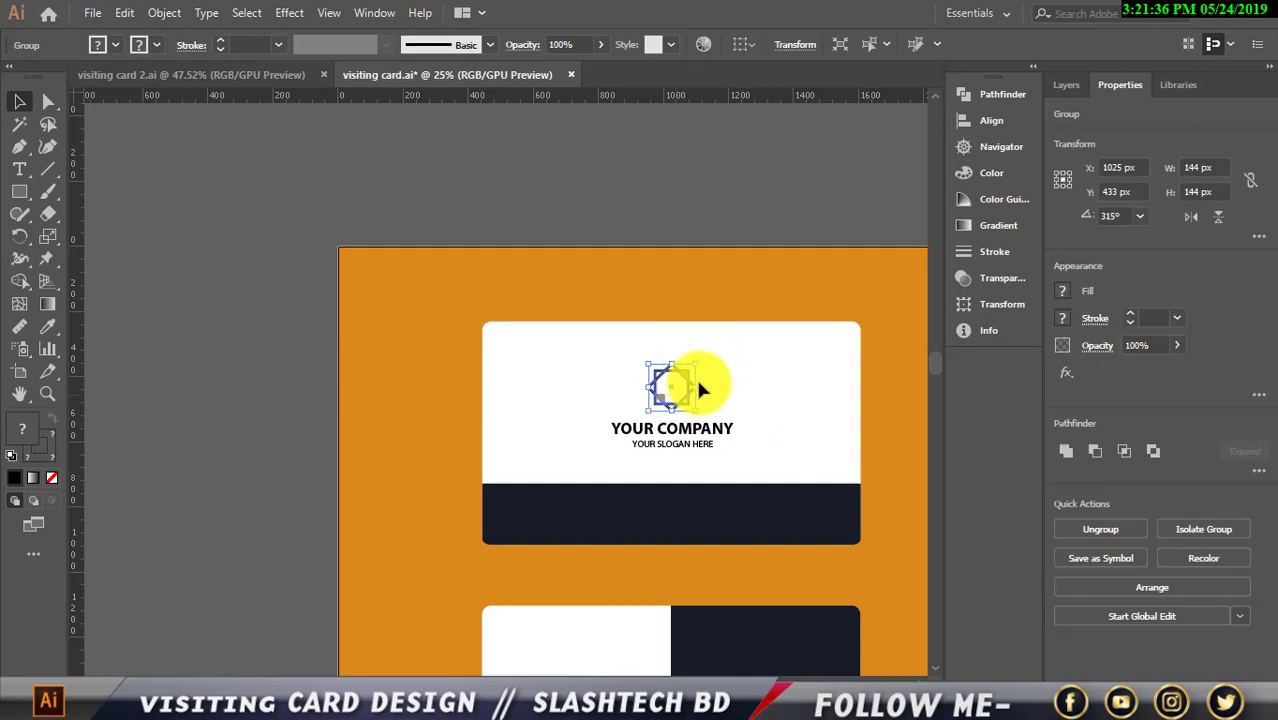
left_click(793, 368)
scroll(750, 508, "up", 1)
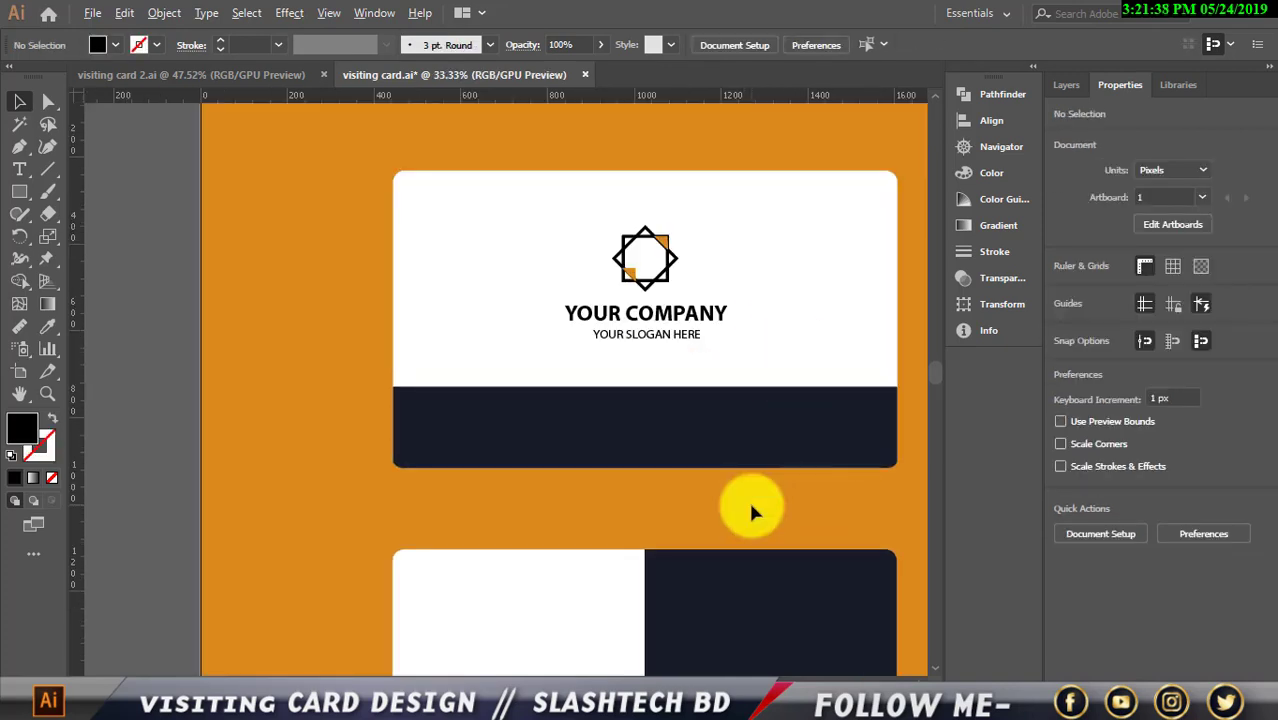
scroll(745, 508, "down", 1)
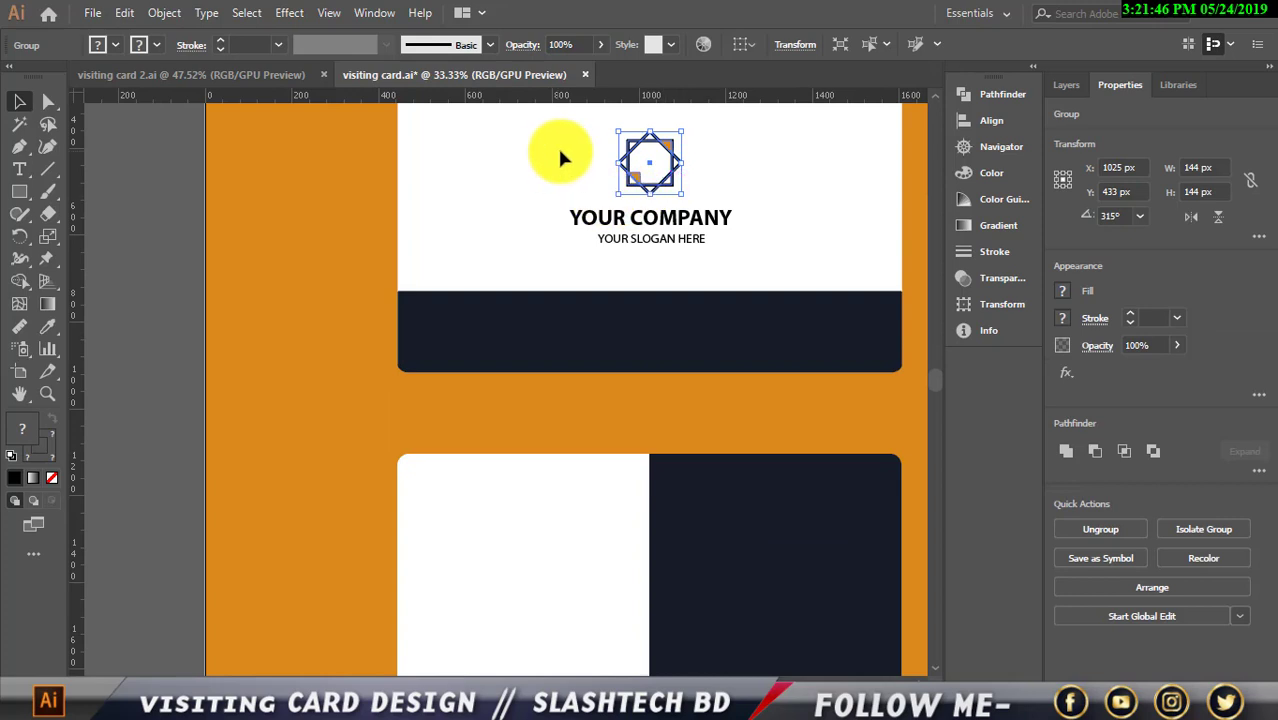
left_click_drag(568, 154, 701, 243)
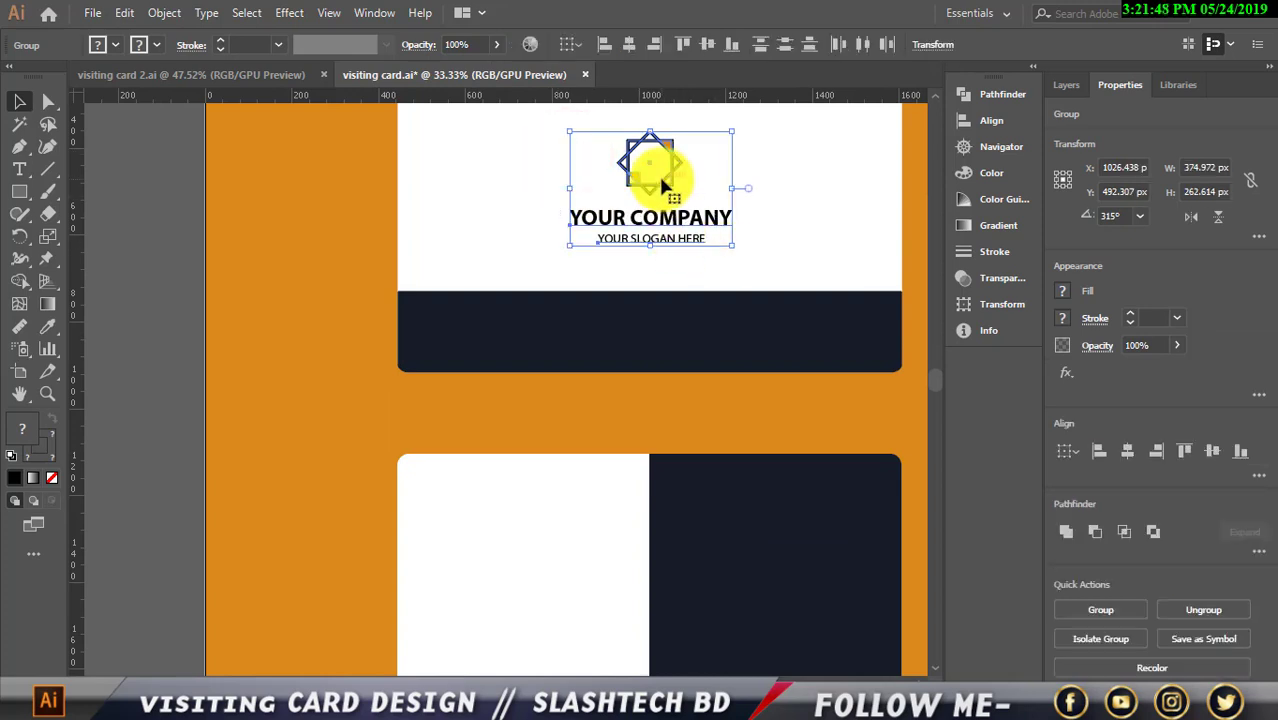
Alt-drag a copy of the logo, YOUR COMPANY and slogan onto the back card's white left half
left_click_drag(658, 173, 555, 520)
scroll(559, 522, "down", 1)
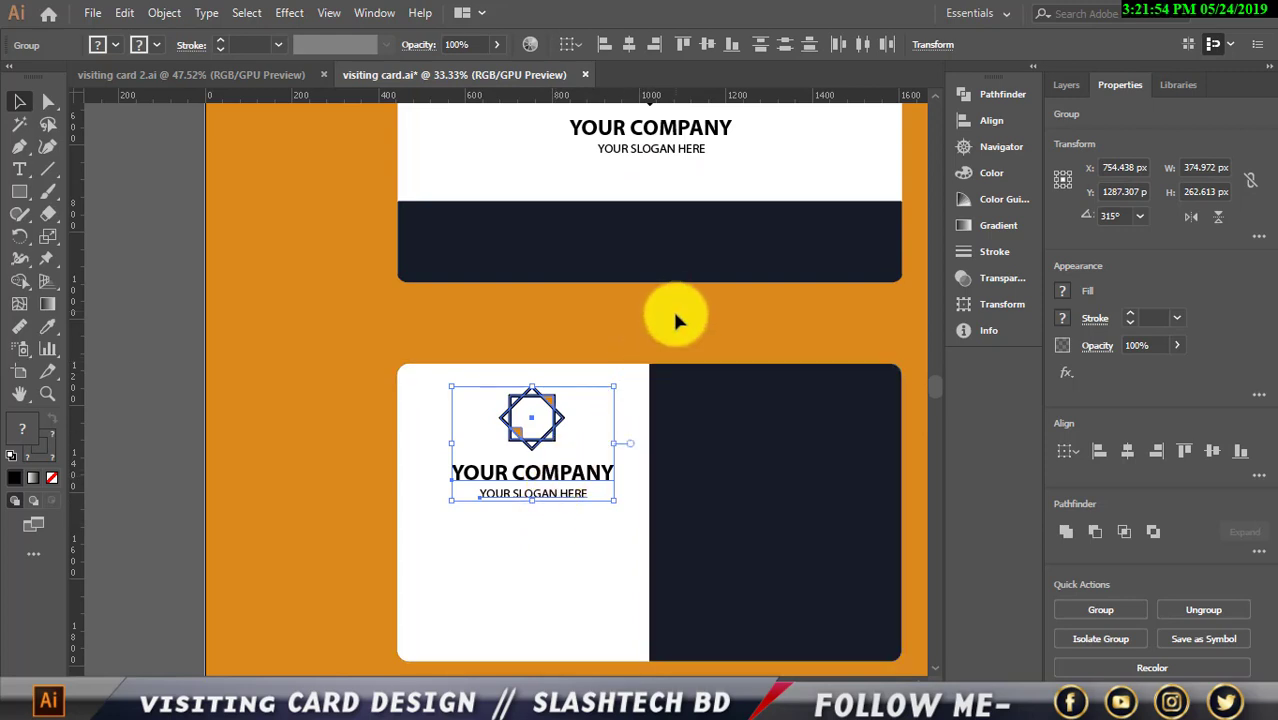
scroll(585, 405, "up", 1)
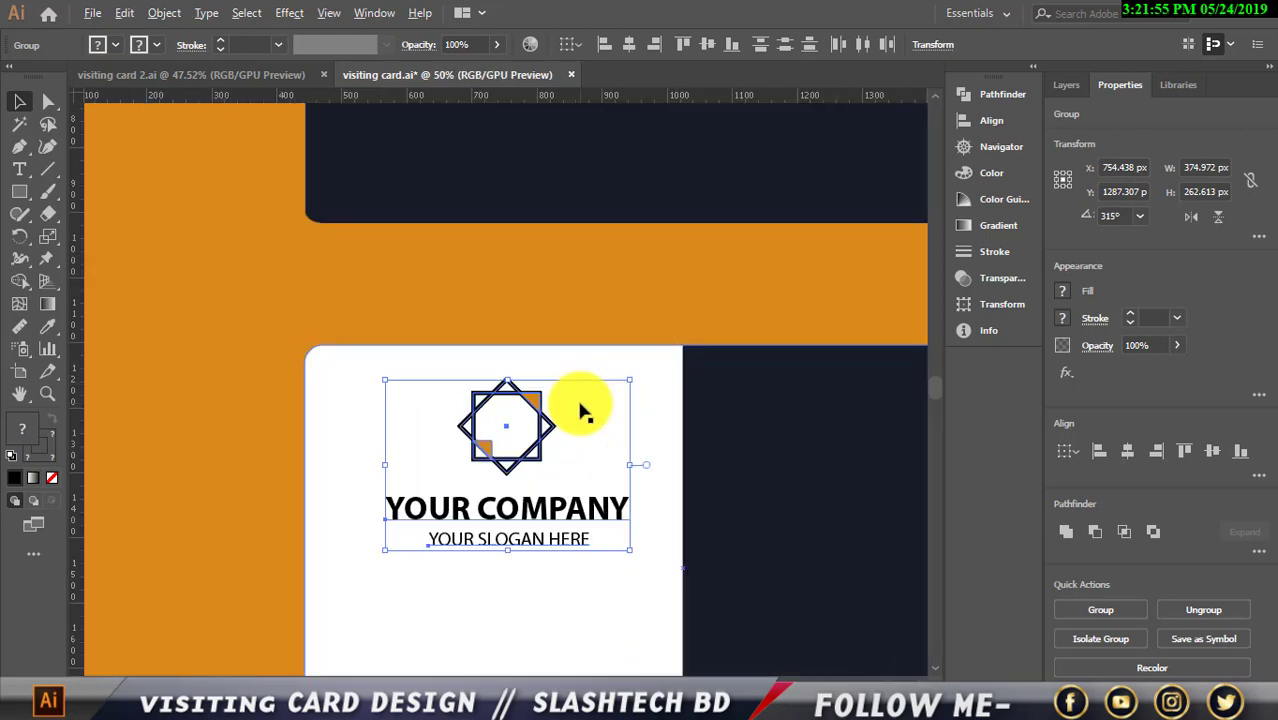
Ungroup the copied logo and text, then nudge the company name and slogan upward
left_click(621, 336)
left_click(540, 505)
right_click(512, 504)
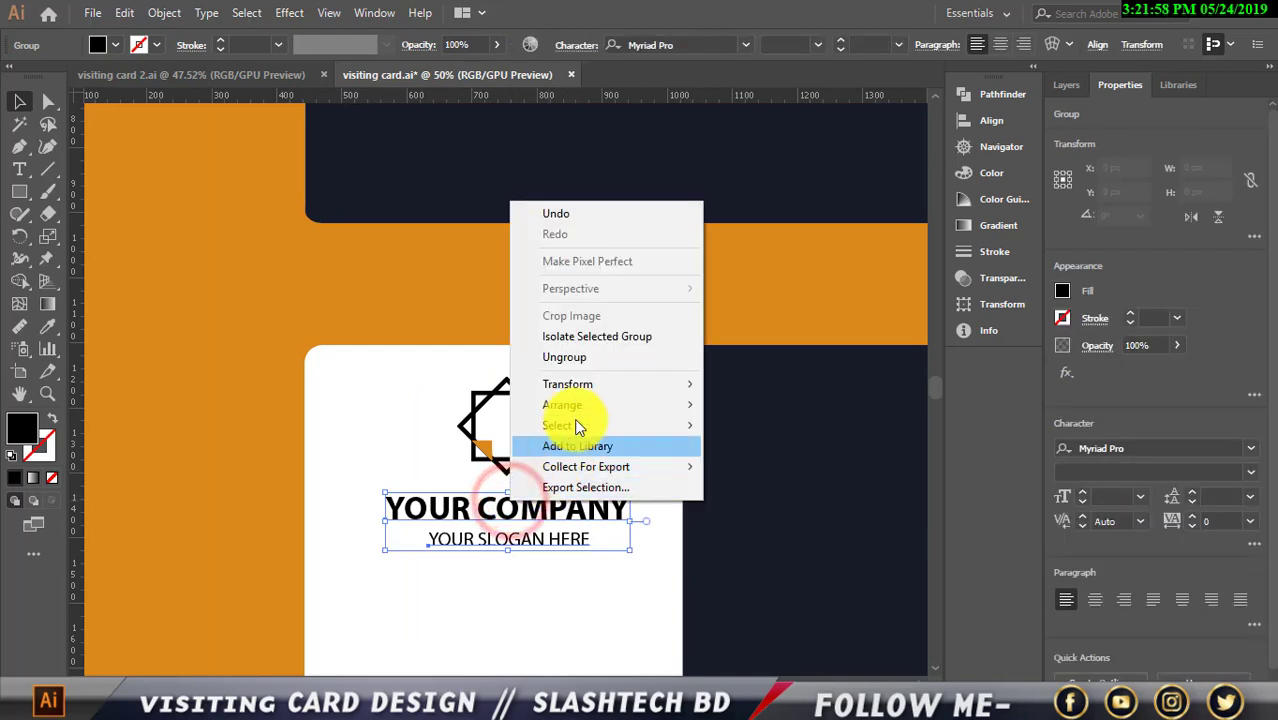
left_click(571, 360)
left_click(628, 362)
left_click(540, 508)
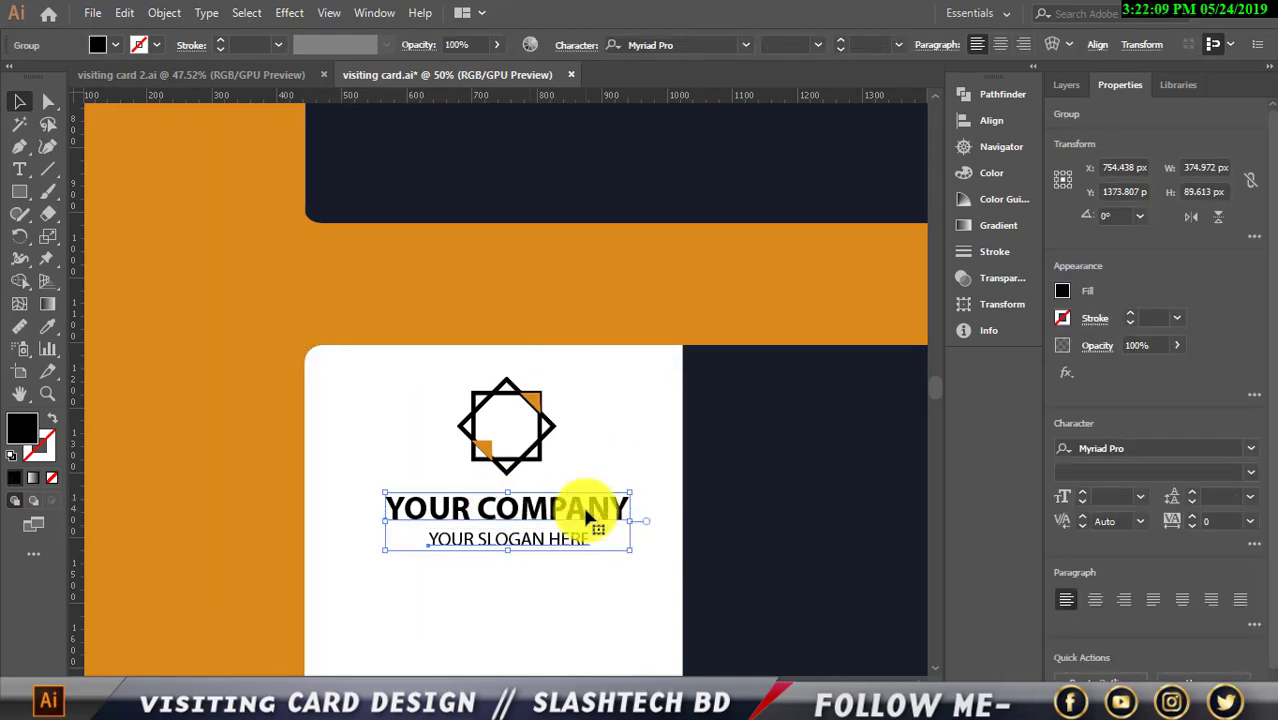
key("Up")
key("Up")
key("Up")
key("Up")
key("Up")
key("Up")
key("Up")
key("Up")
key("Up")
key("Up")
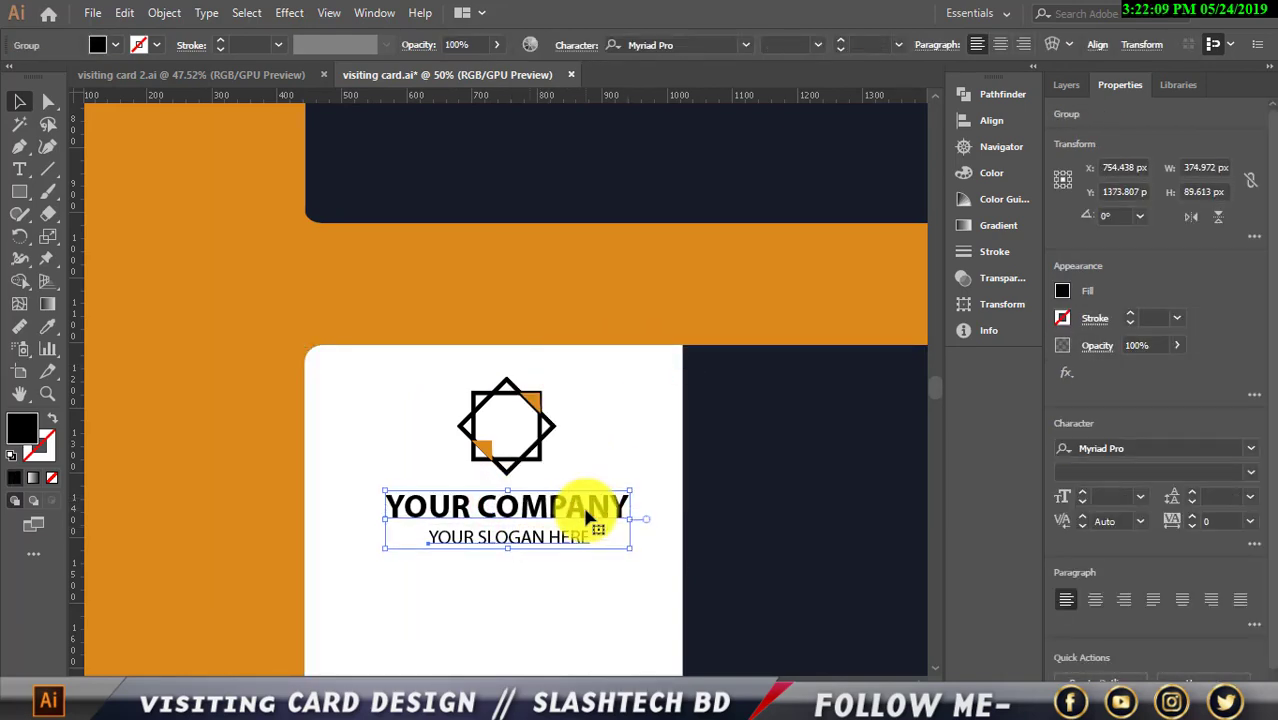
key("Up")
key("Up")
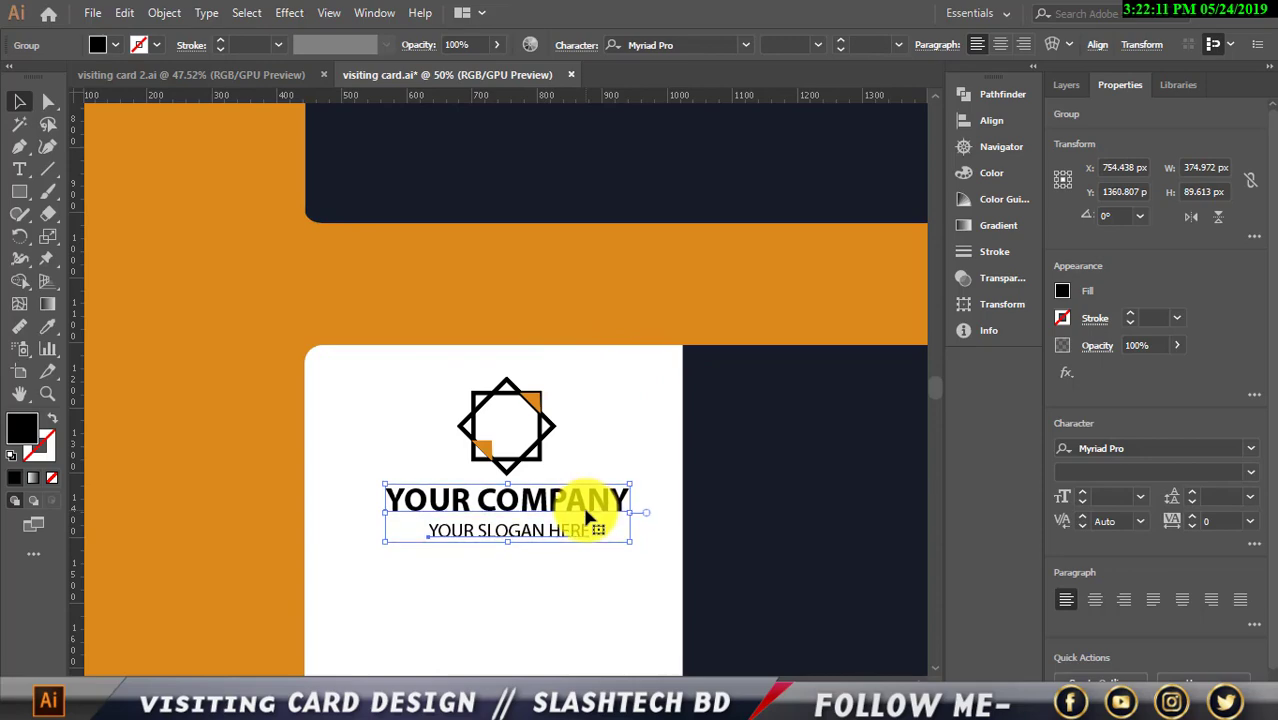
Lock the two card background rectangles in the Layers panel
left_click(588, 291)
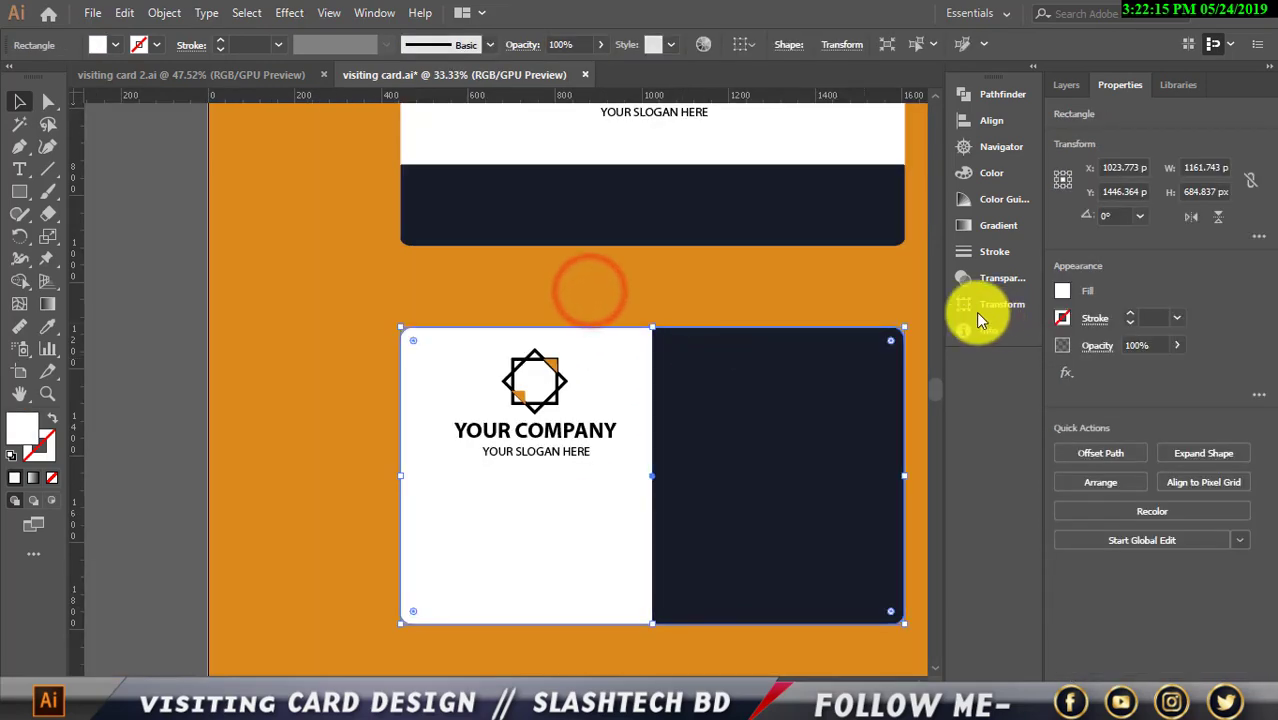
left_click(861, 287)
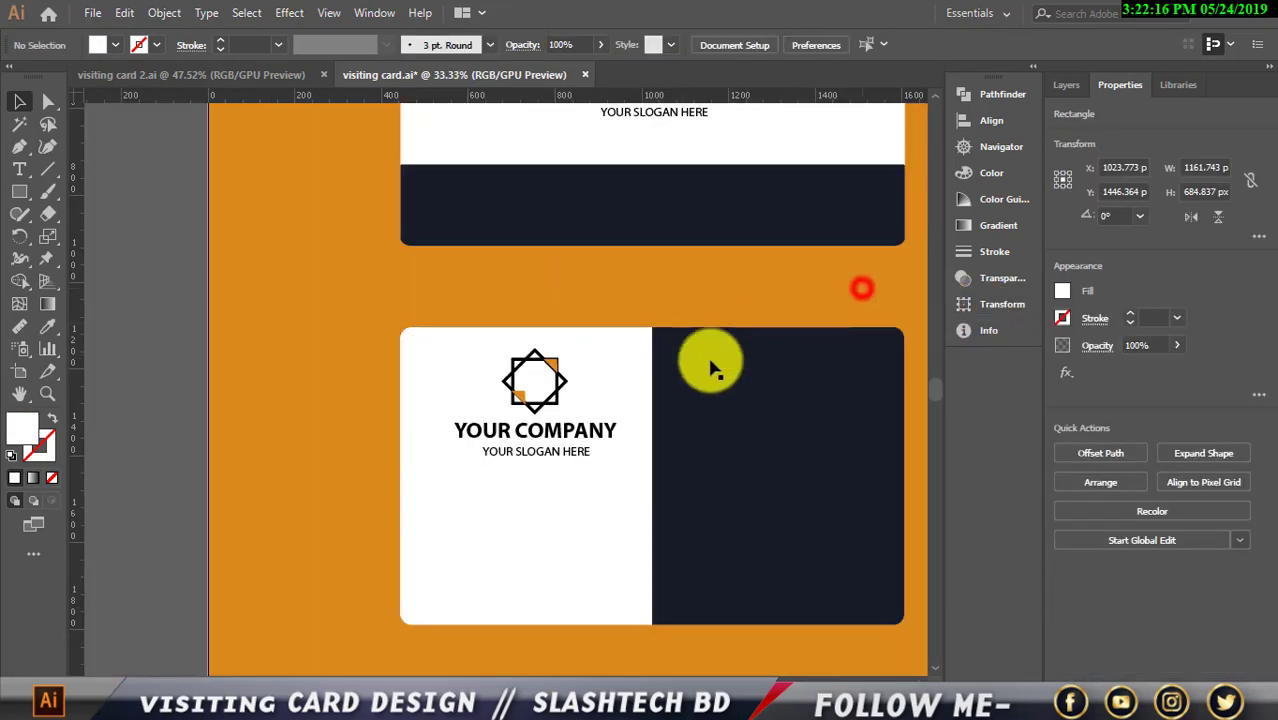
left_click(588, 503)
left_click(1066, 84)
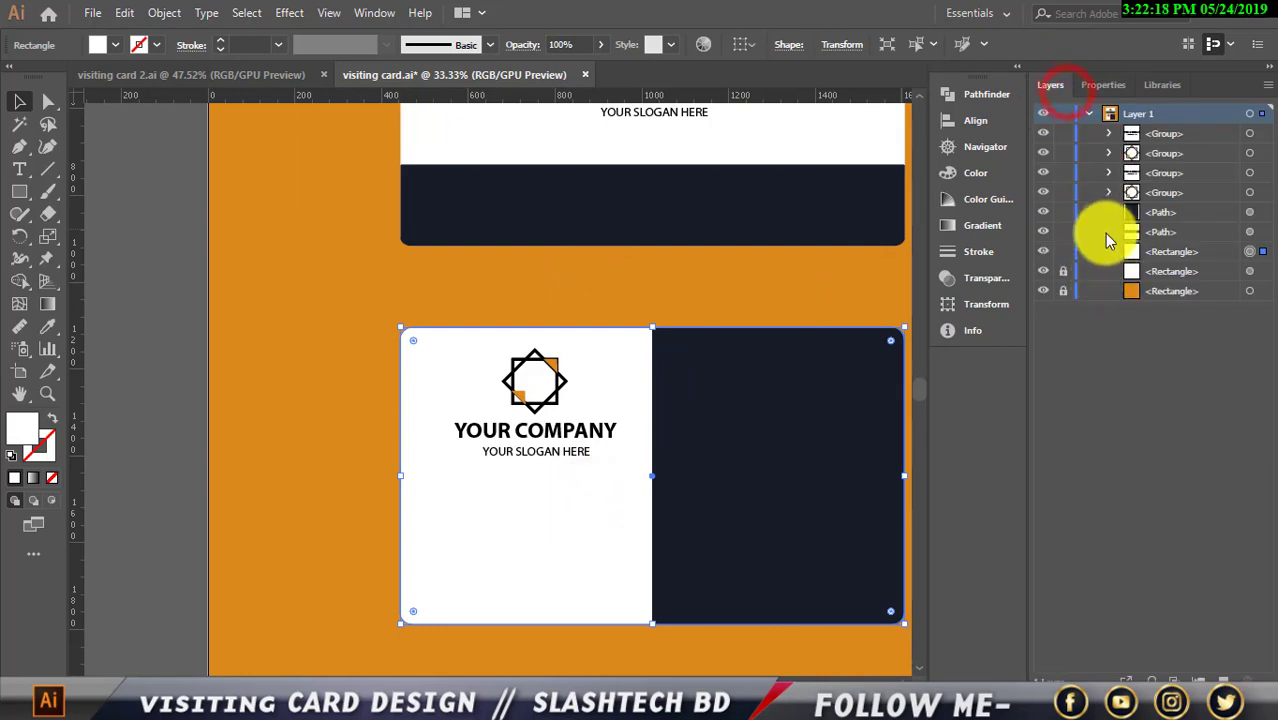
left_click_drag(1067, 252, 1063, 271)
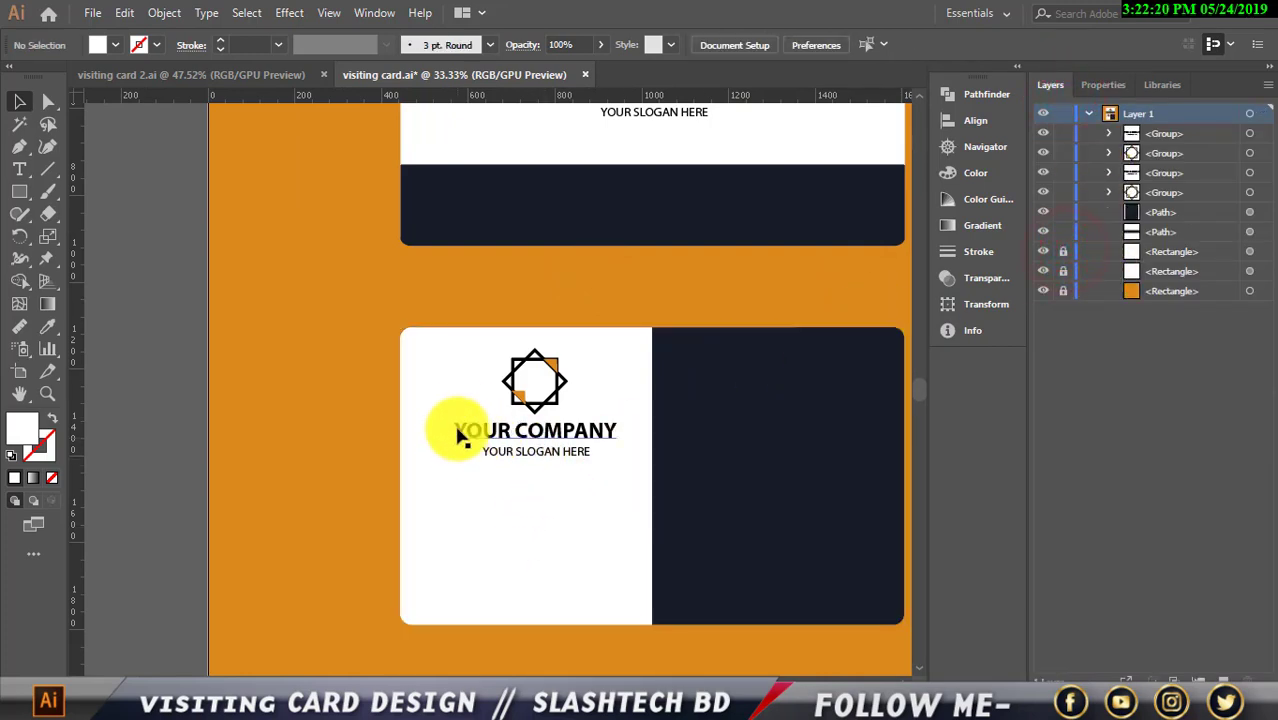
Scale the back-card logo and text down to about 342 x 228 px and centre them
left_click_drag(530, 426, 562, 385)
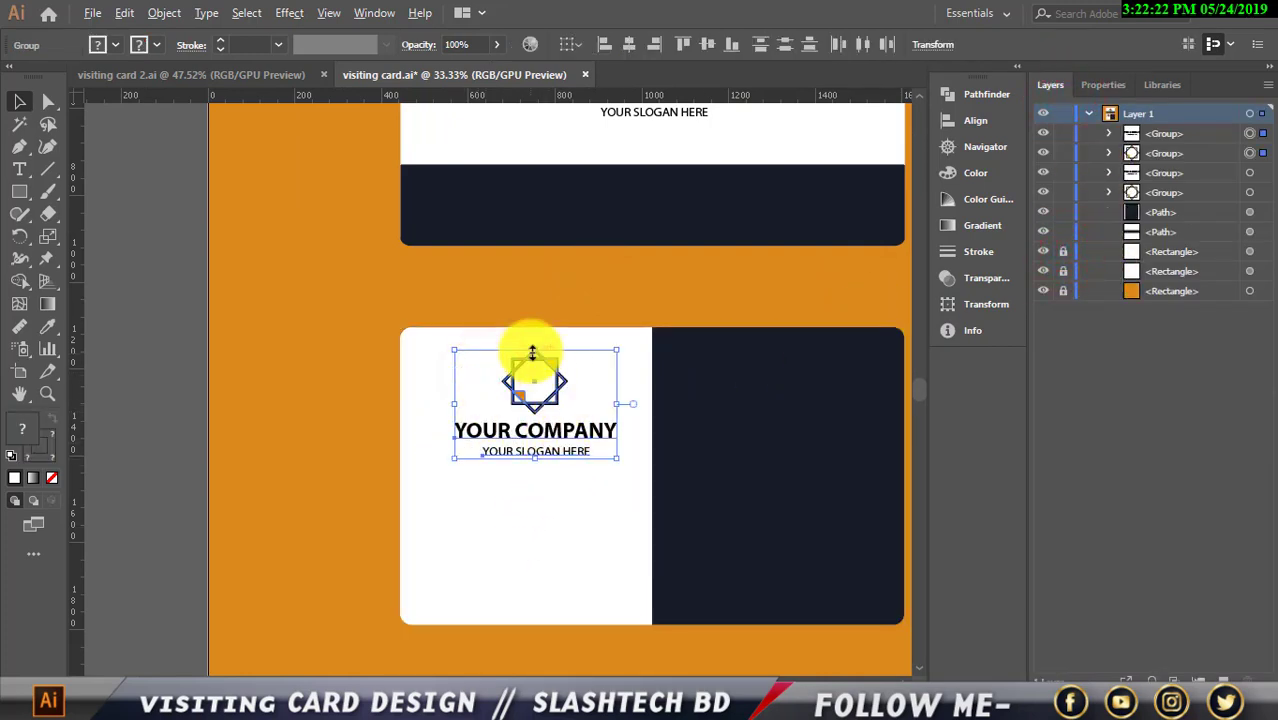
mouse_move(528, 345)
left_mouse_down()
mouse_move(520, 337)
mouse_move(532, 354)
left_mouse_up()
key("Up")
key("Up")
key("Up")
key("Up")
key("Up")
key("Up")
key("Up")
key("Up")
key("Up")
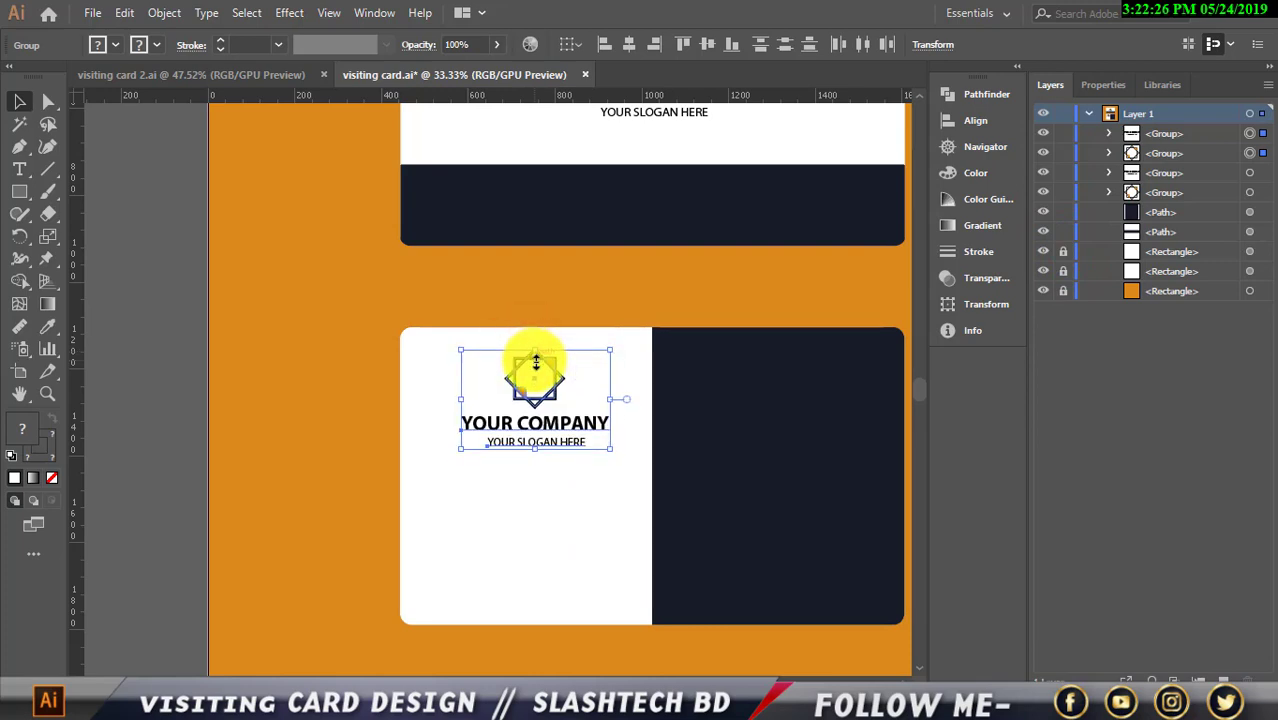
key("Left")
key("Left")
key("Left")
key("Left")
key("Left")
left_click_drag(445, 340, 365, 317)
scroll(560, 428, "down", 2)
scroll(569, 445, "up", 1)
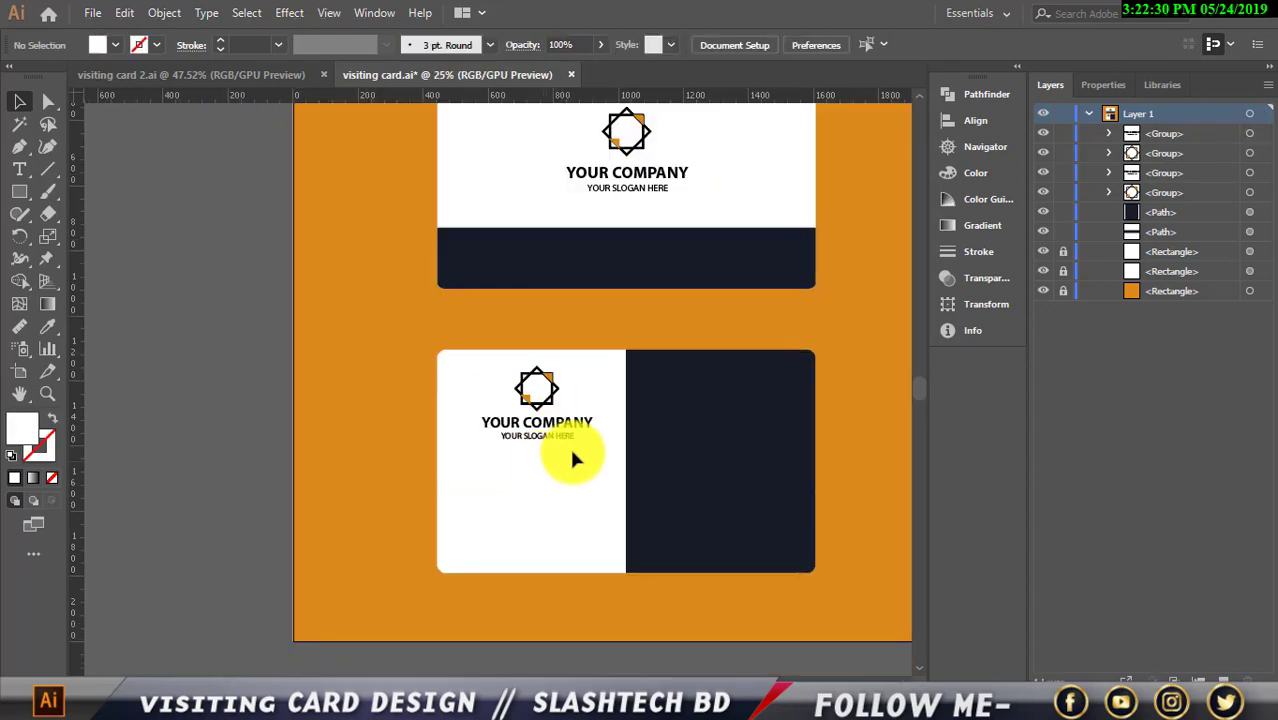
scroll(591, 450, "down", 1)
scroll(597, 459, "up", 3)
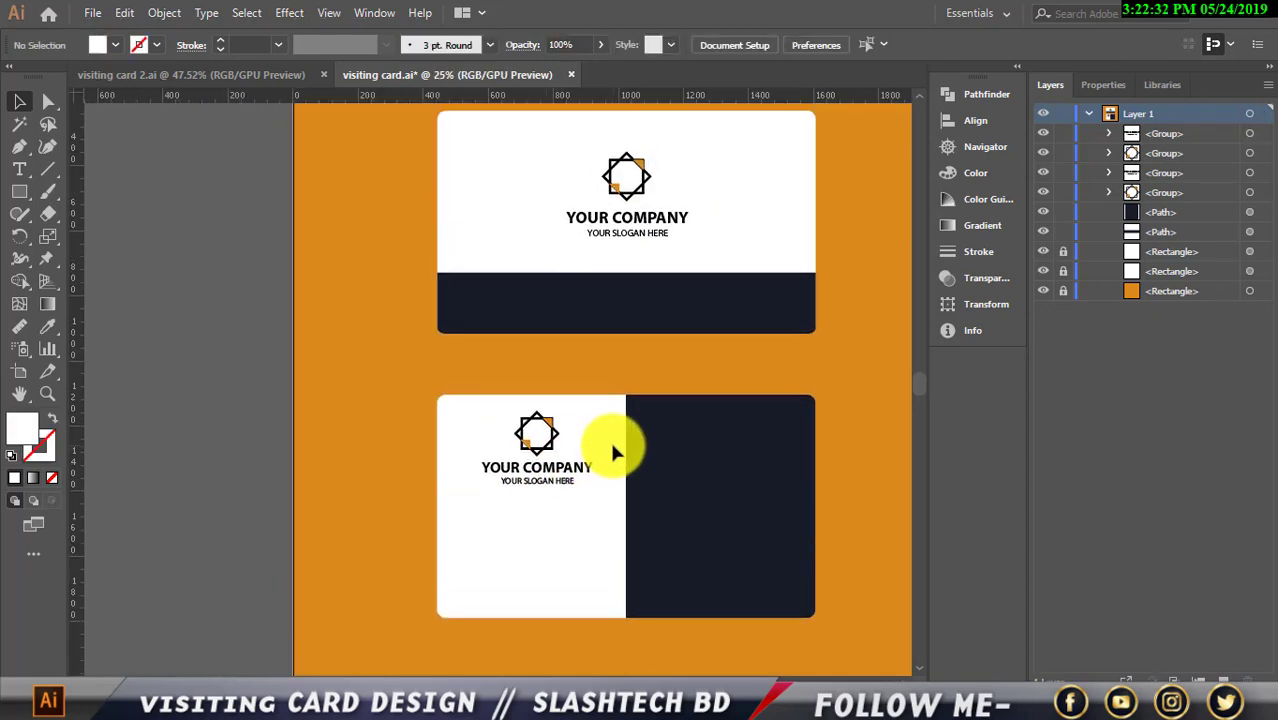
scroll(600, 452, "up", 2)
scroll(556, 470, "down", 1)
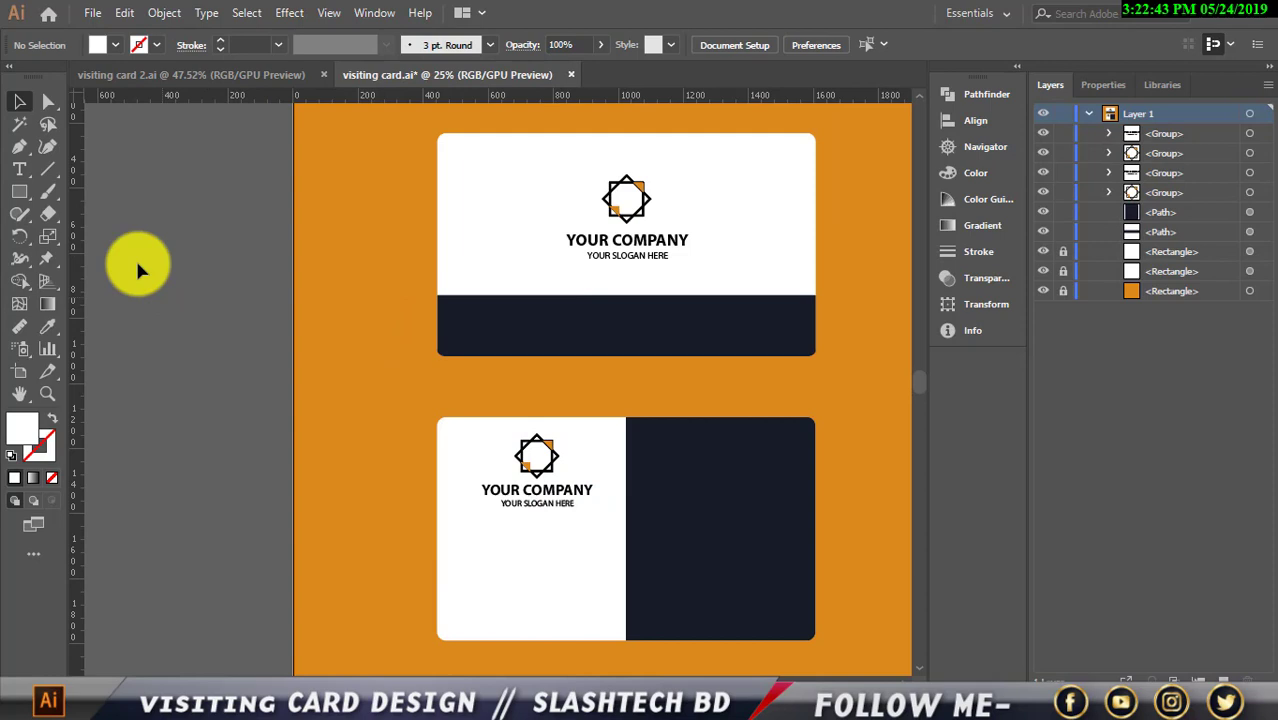
Type YOUR NAME on the lower card's dark half
left_click(20, 170)
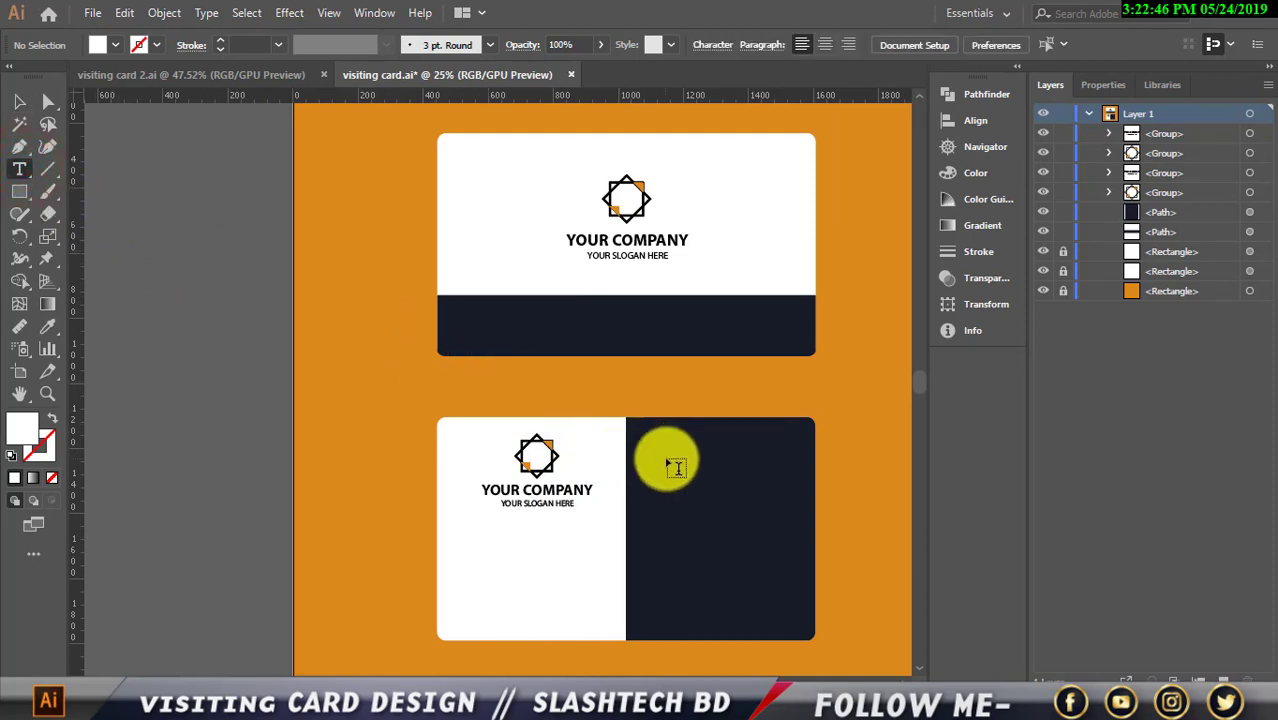
scroll(676, 467, "up", 1)
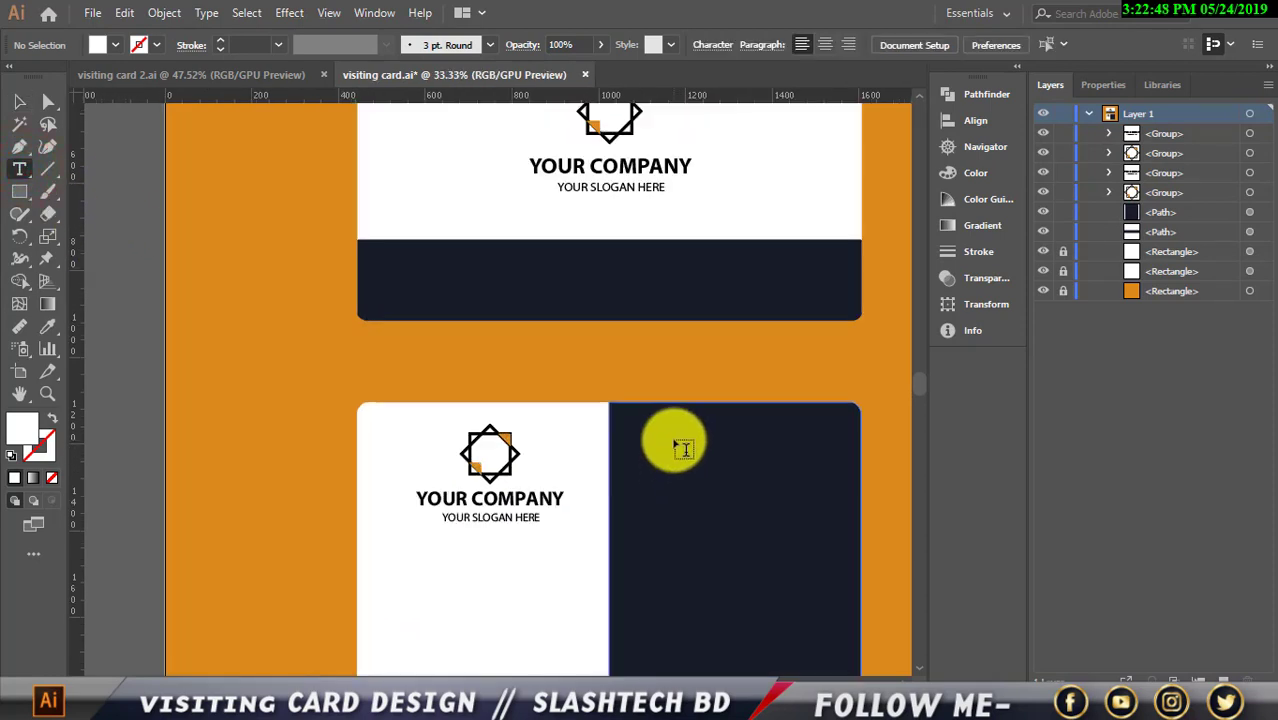
left_click(676, 440)
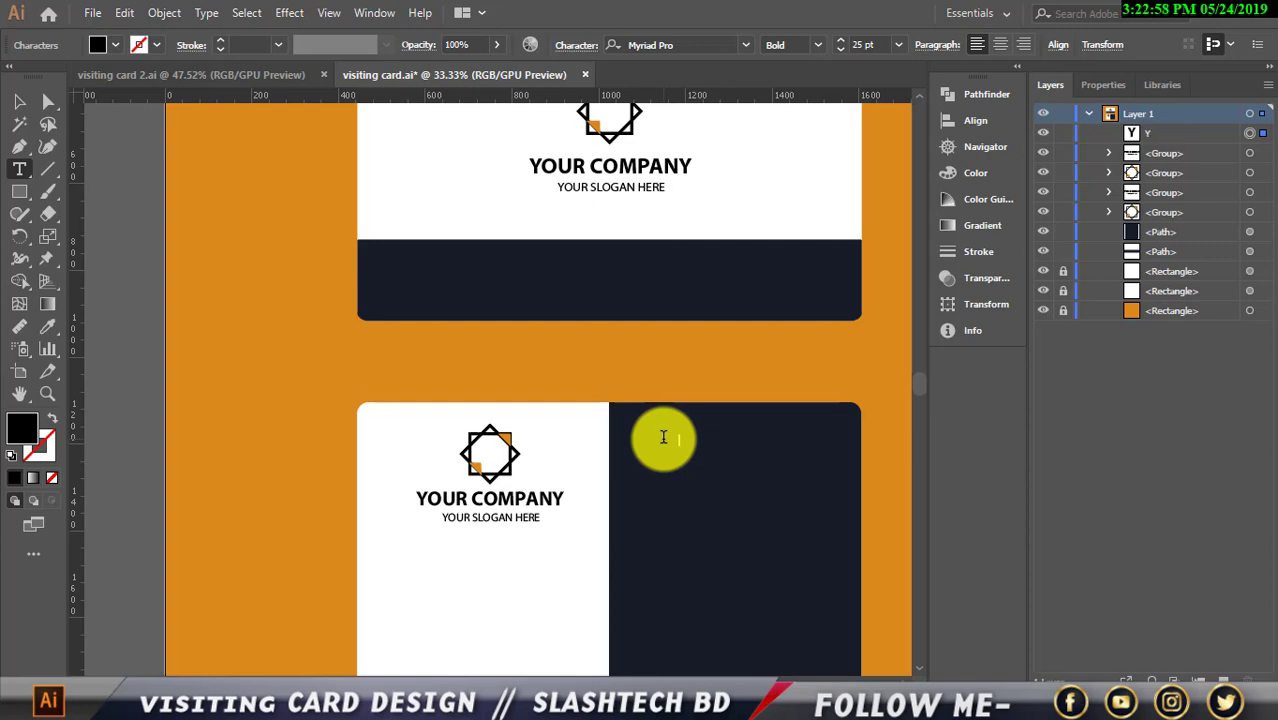
type("YOUR NAM")
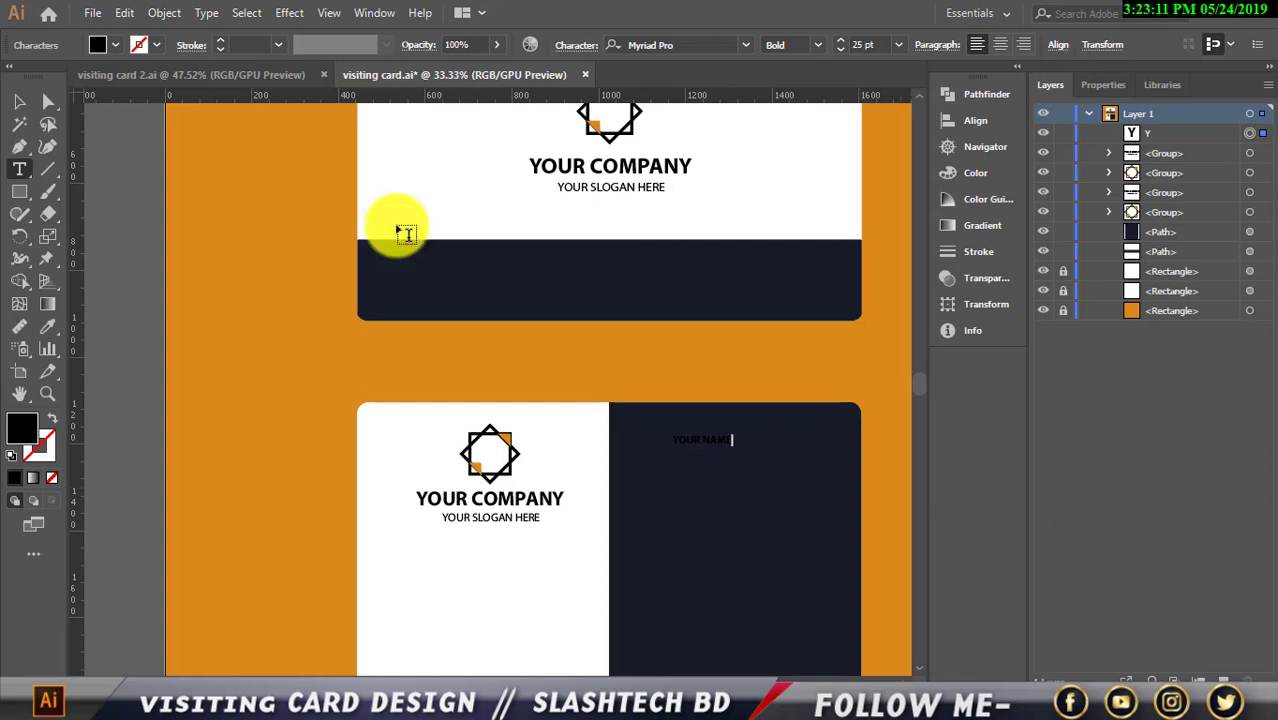
left_click(19, 101)
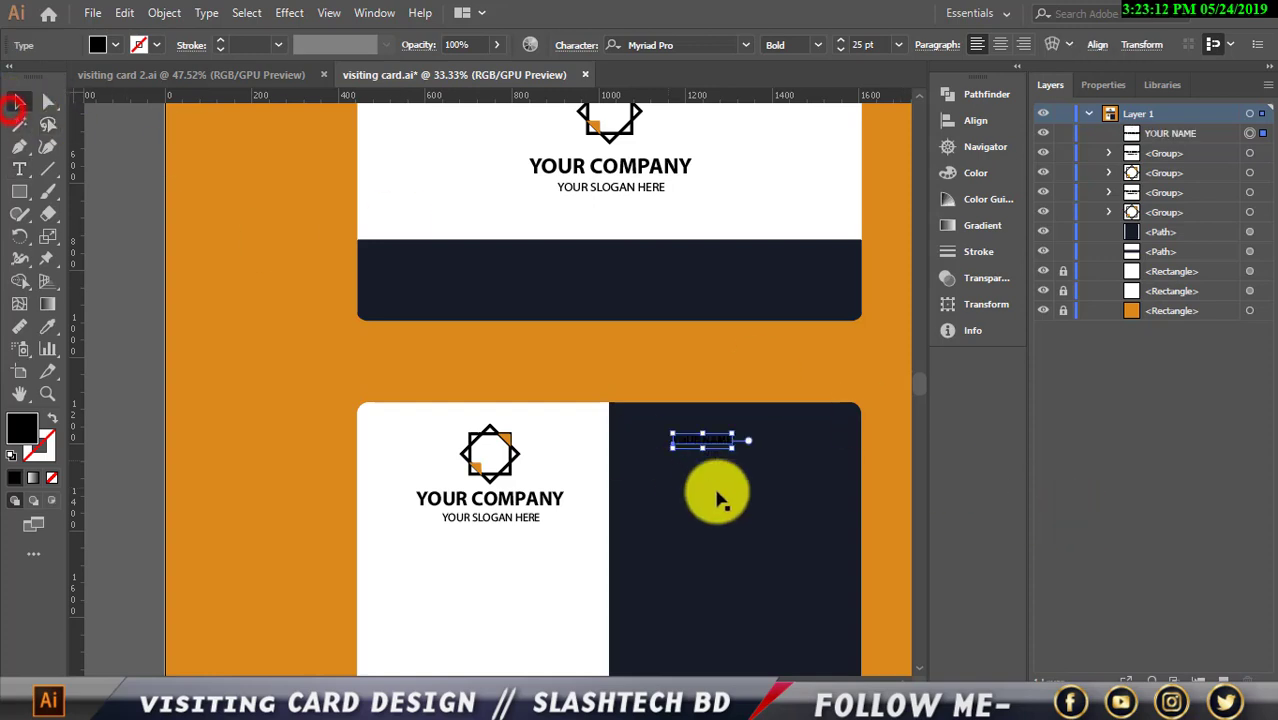
Enlarge YOUR NAME to about double size, fill it white, and reposition it
left_click_drag(733, 448, 762, 450)
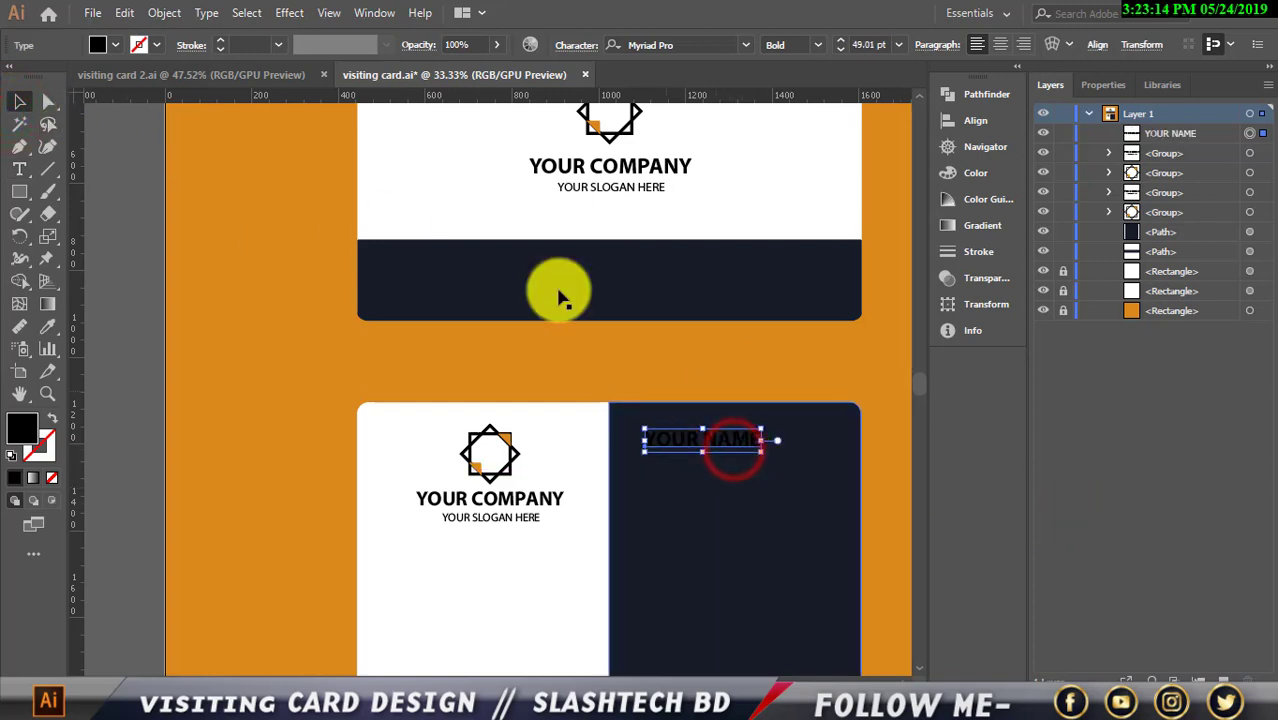
left_click(115, 45)
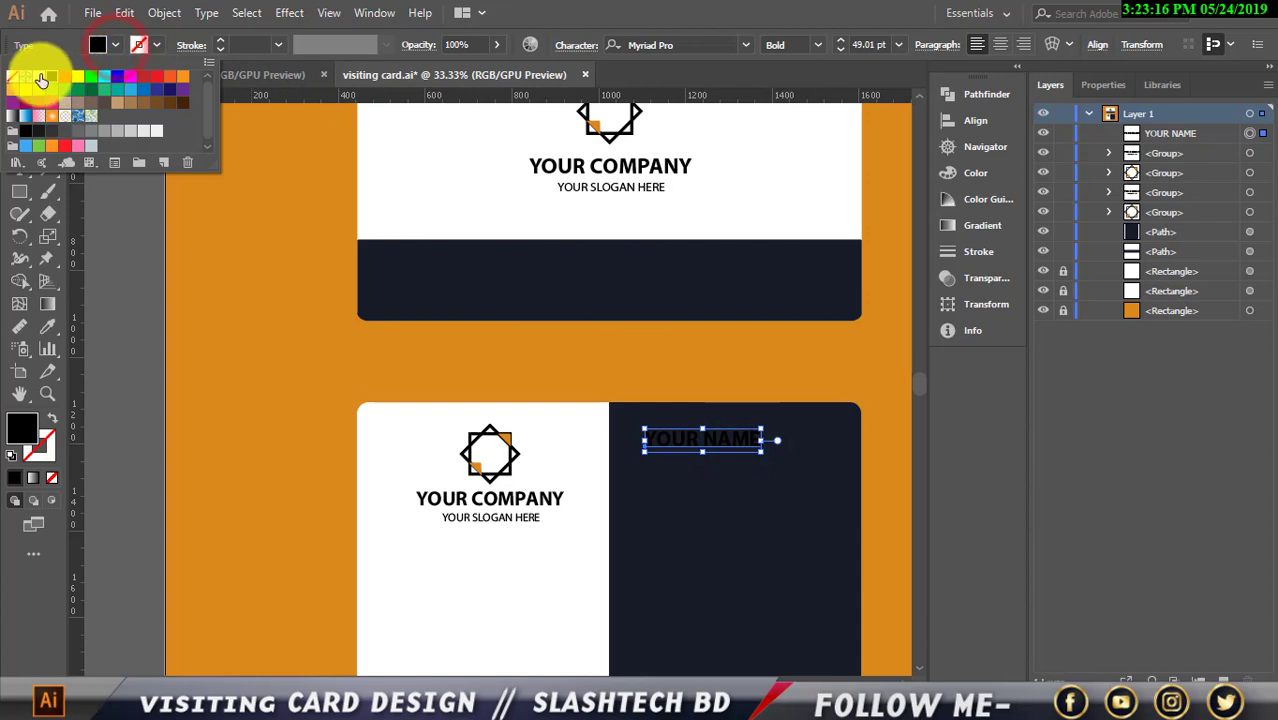
left_click(38, 76)
left_click(676, 346)
left_click_drag(730, 442, 571, 480)
Retype the duplicated name as GRAPHICS DESIGNER, shrink it, and centre it under YOUR NAME
scroll(754, 448, "up", 2)
key("t")
key("BackSpace")
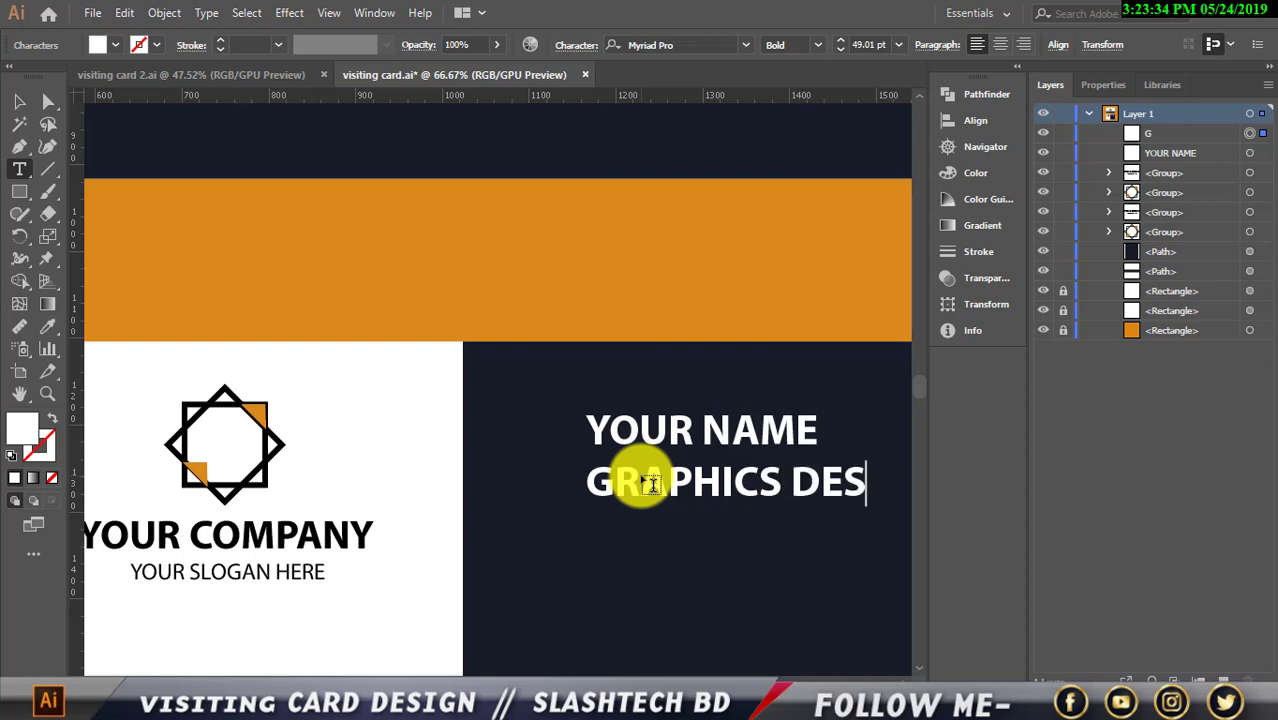
type("GNER")
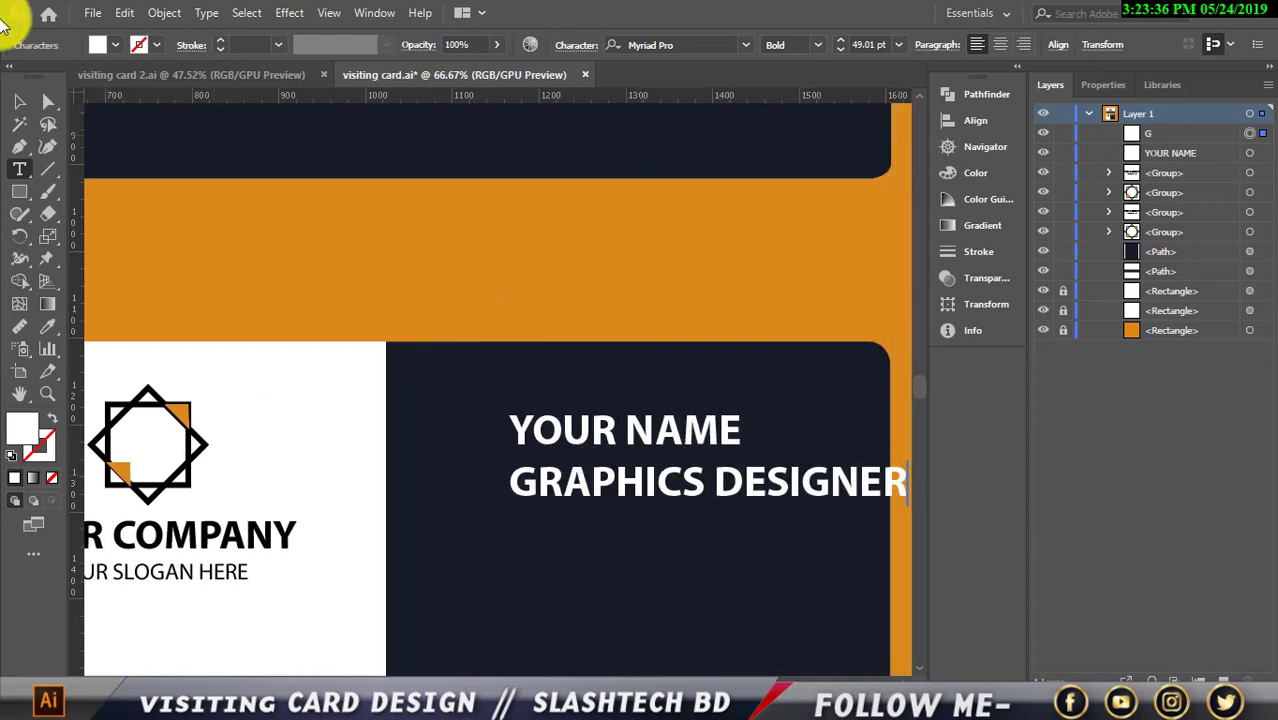
left_click(20, 104)
left_click_drag(706, 508, 707, 503)
left_click_drag(675, 476, 598, 460)
Set GRAPHICS DESIGNER to the Regular font style
left_click(1111, 85)
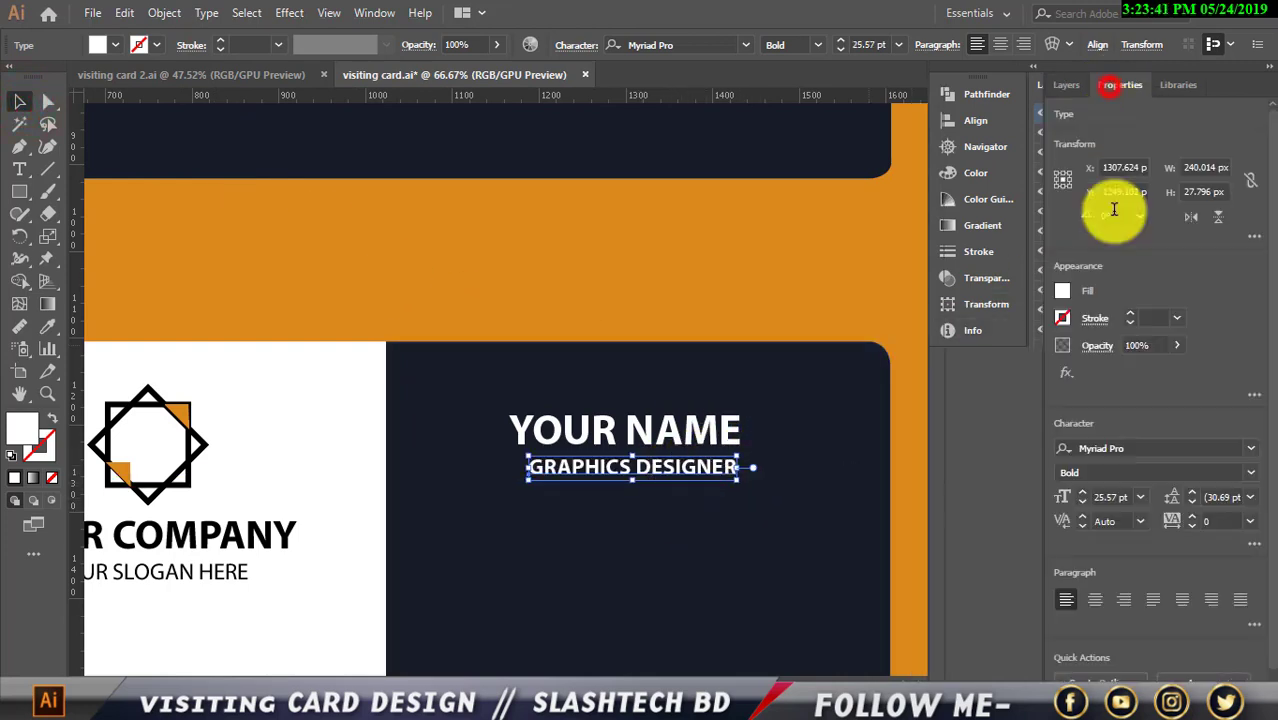
left_click(1250, 472)
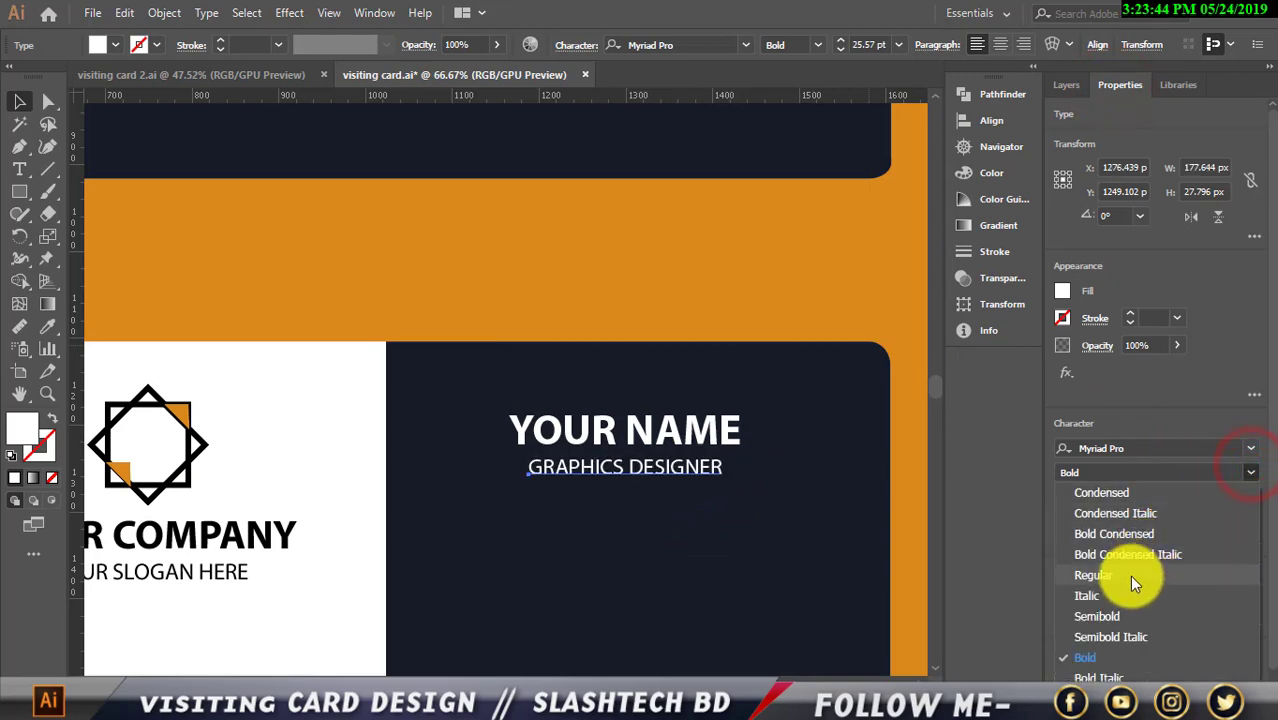
left_click(1092, 576)
key("Right")
key("Right")
key("Right")
key("Right")
key("Right")
key("Right")
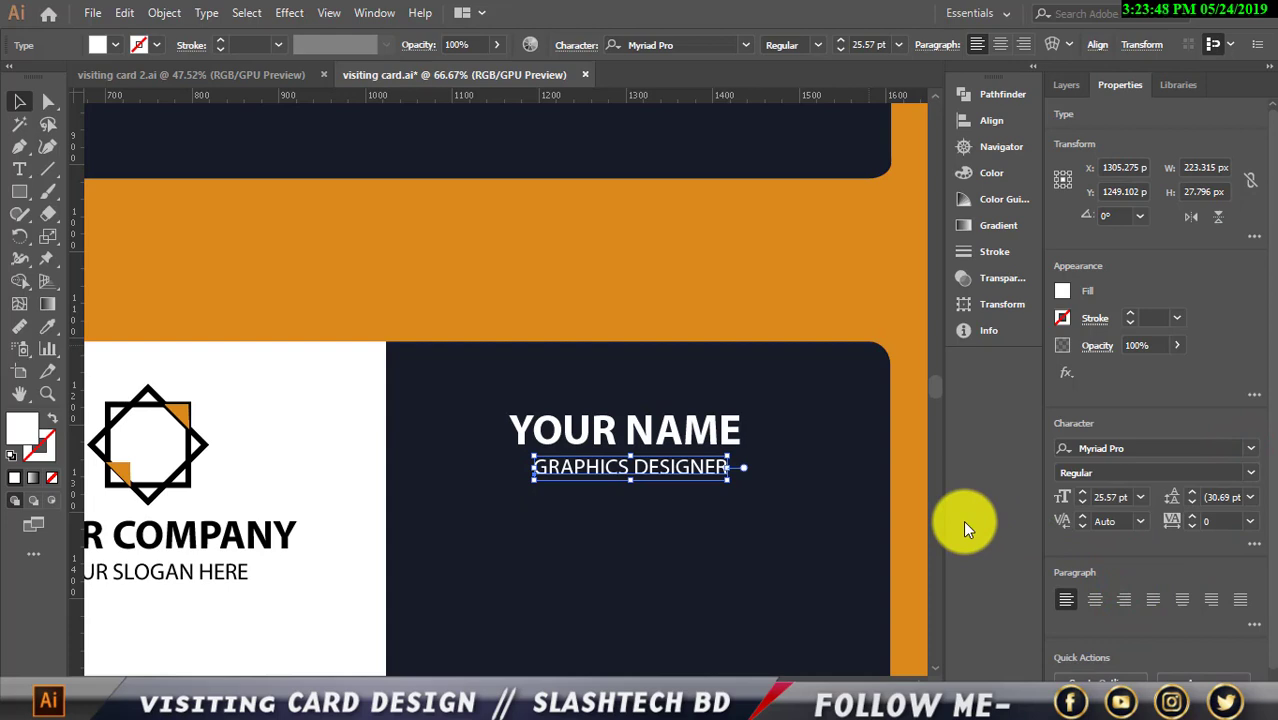
key("Left")
key("Left")
key("Left")
key("Left")
key("Left")
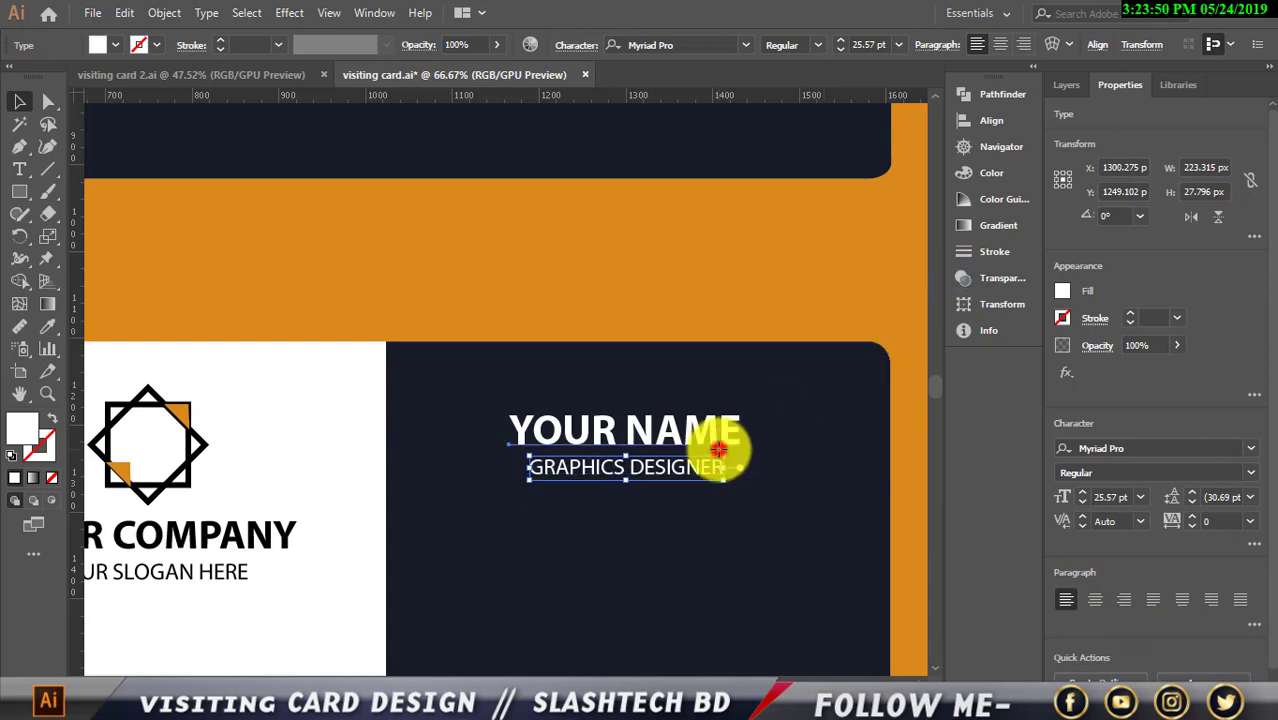
Increase YOUR NAME to 66 pt and nudge it left and down
left_click(719, 446)
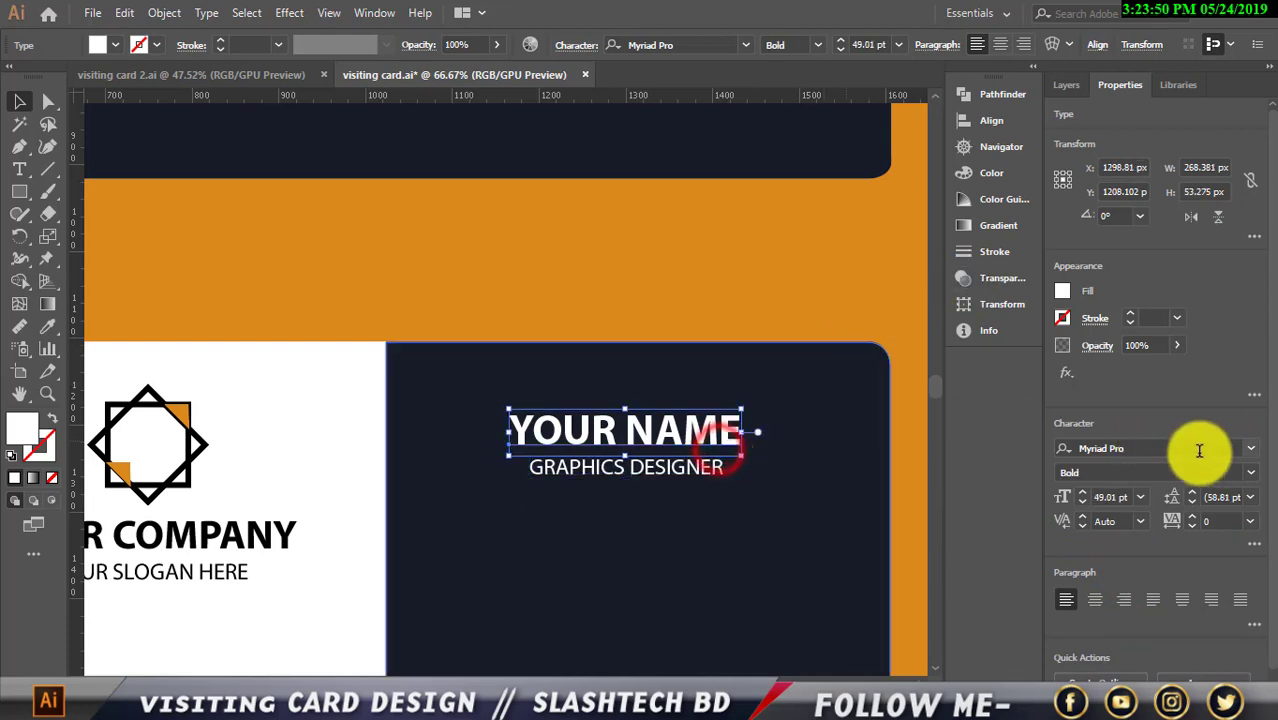
left_click(1083, 493)
left_click(1083, 493)
left_click(1083, 493)
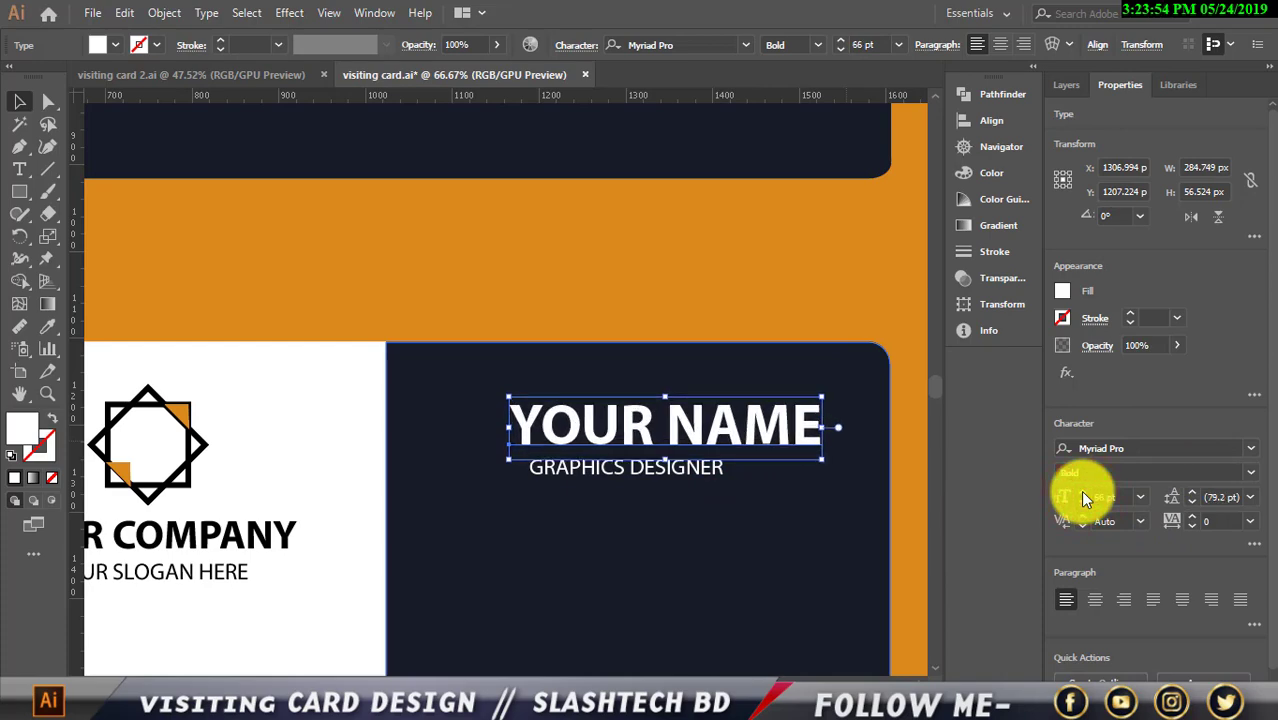
scroll(827, 490, "down", 3)
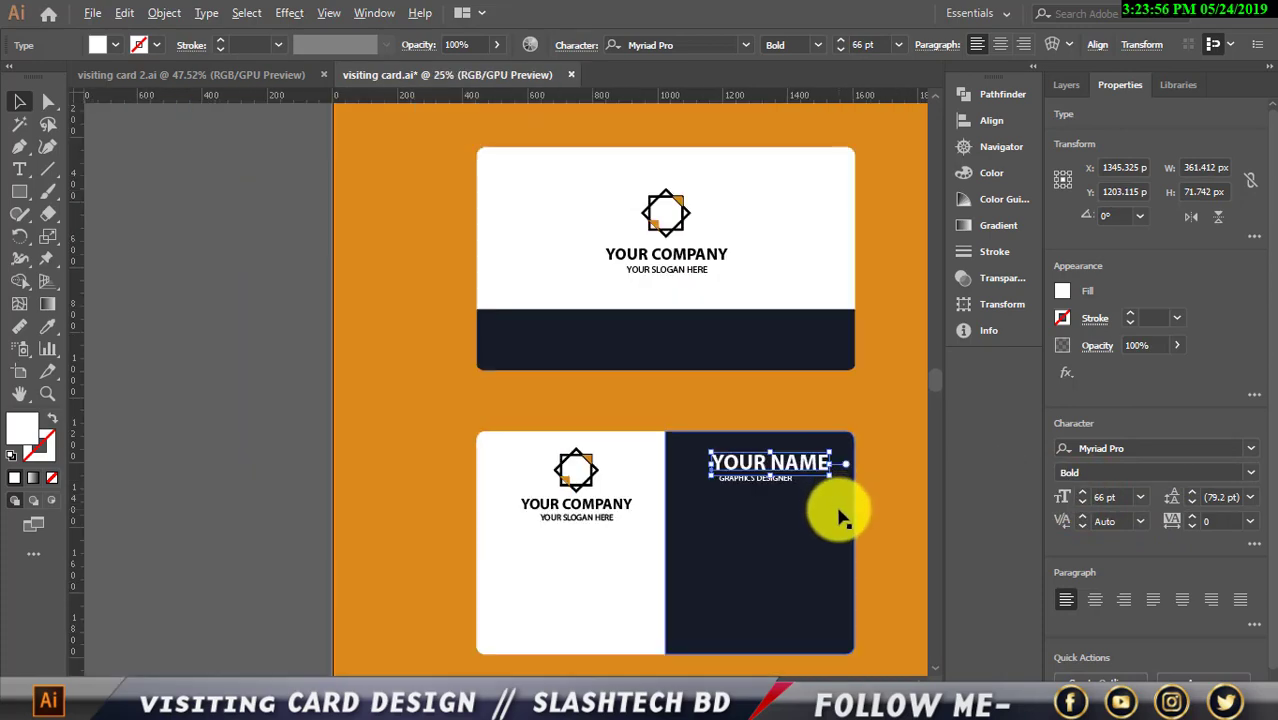
scroll(838, 517, "up", 1)
key("Left")
key("Left")
key("Left")
key("Left")
key("Left")
key("Left")
key("Left")
key("Left")
key("Left")
key("Left")
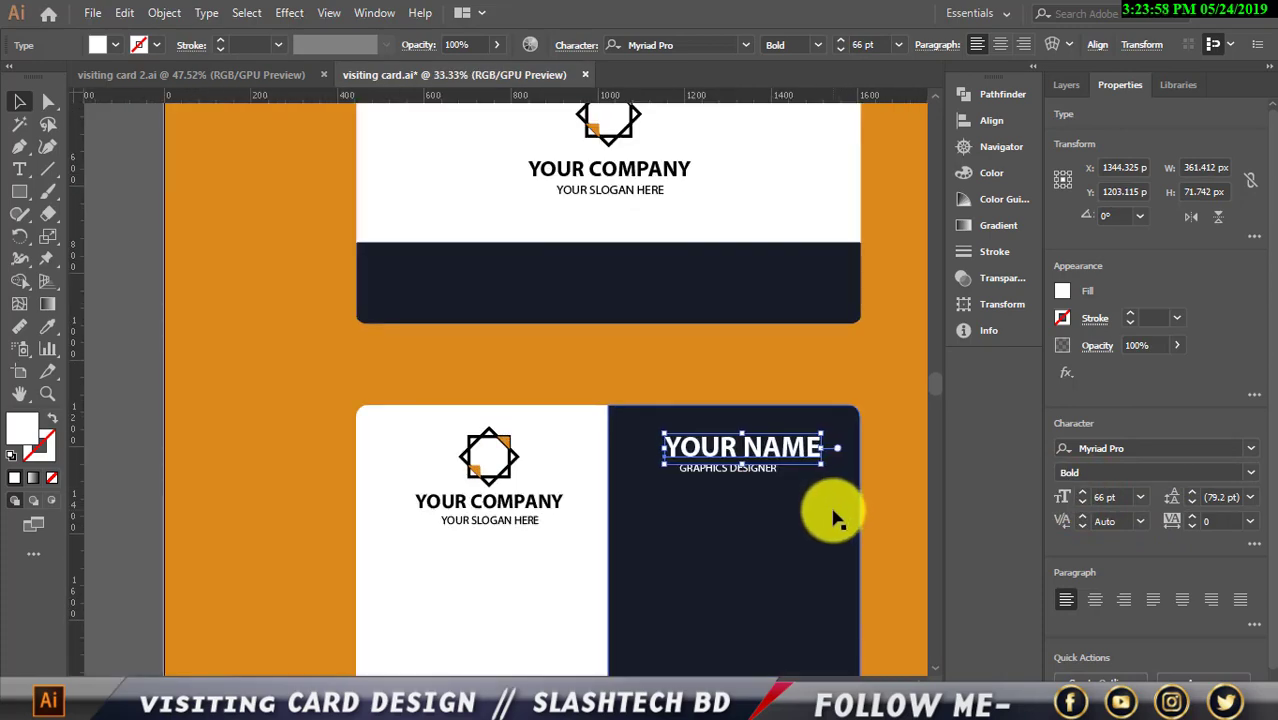
key("Down")
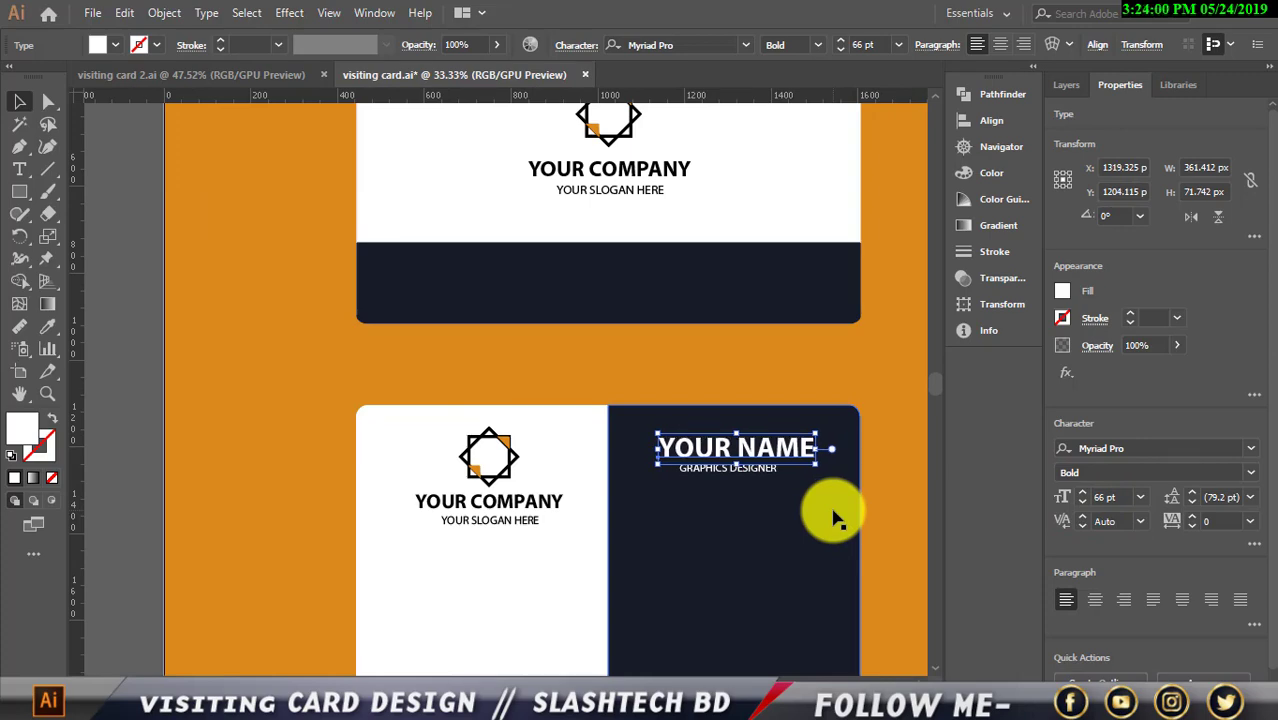
Reselect GRAPHICS DESIGNER and nudge it left to re-centre it
scroll(845, 480, "up", 2)
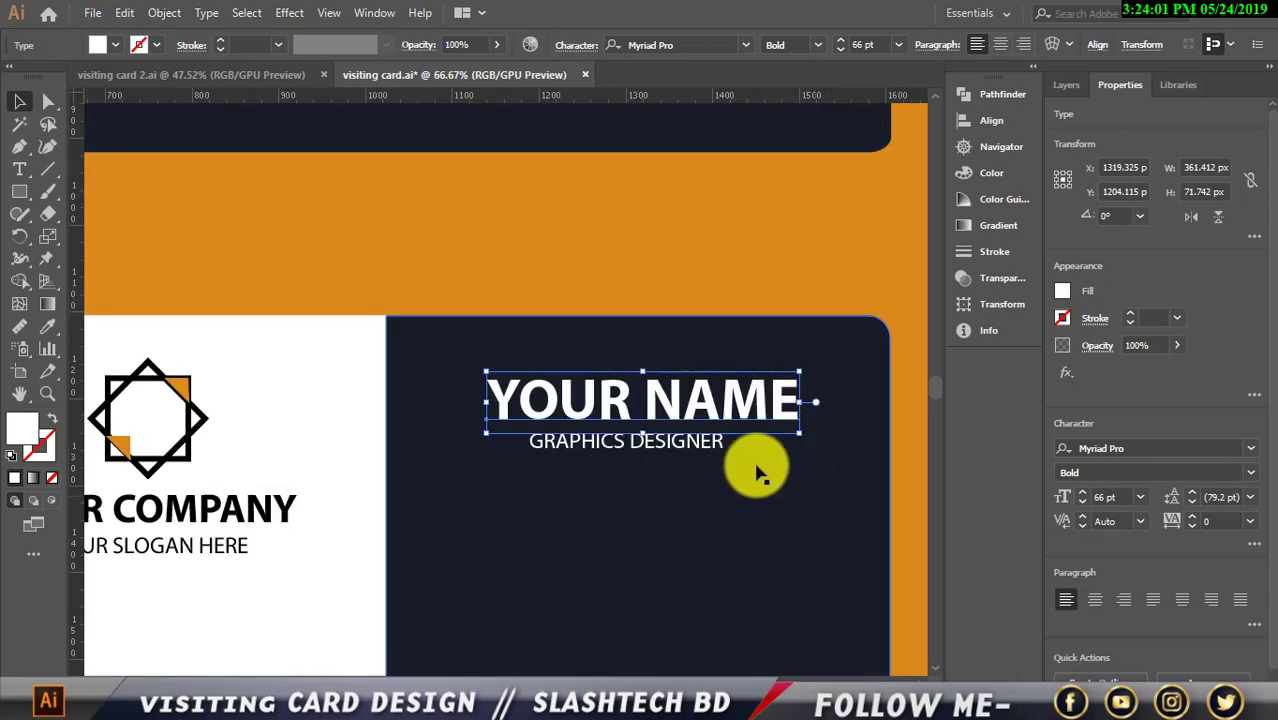
left_click(700, 447)
scroll(700, 455, "down", 2)
left_click(602, 272)
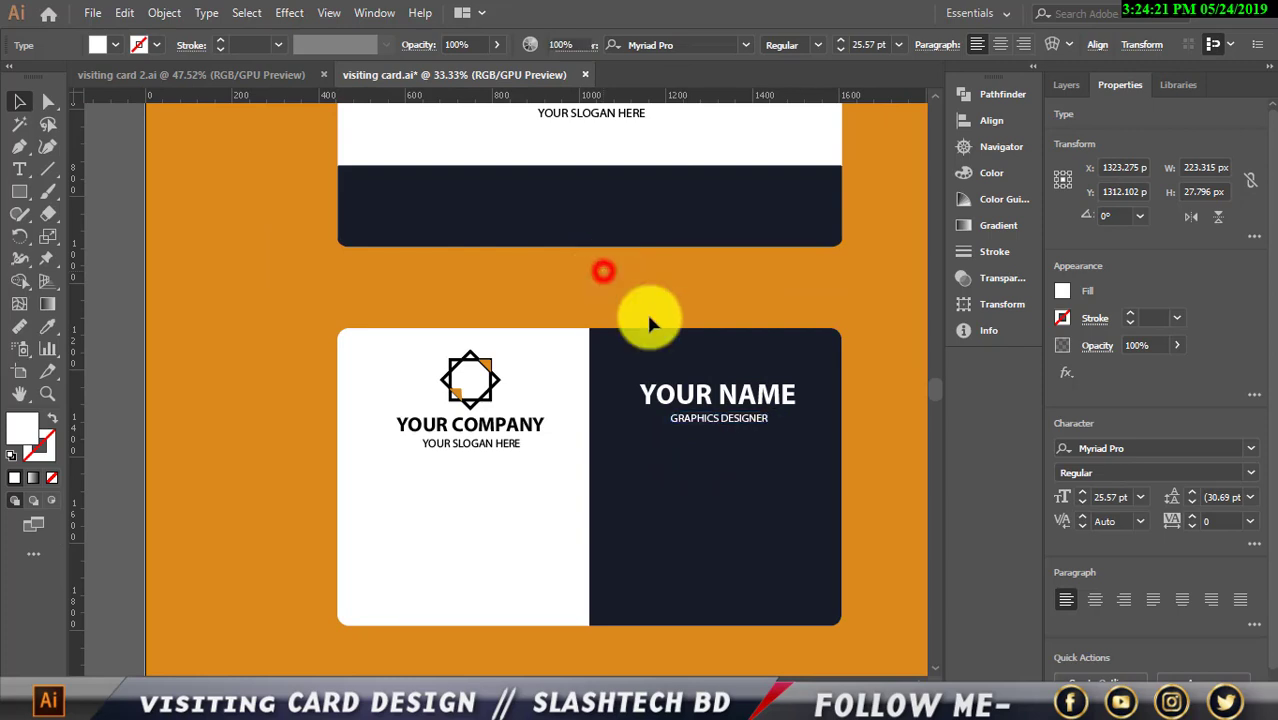
left_click(735, 424)
key("Left")
key("Left")
key("Left")
key("Left")
key("Left")
key("Left")
key("Left")
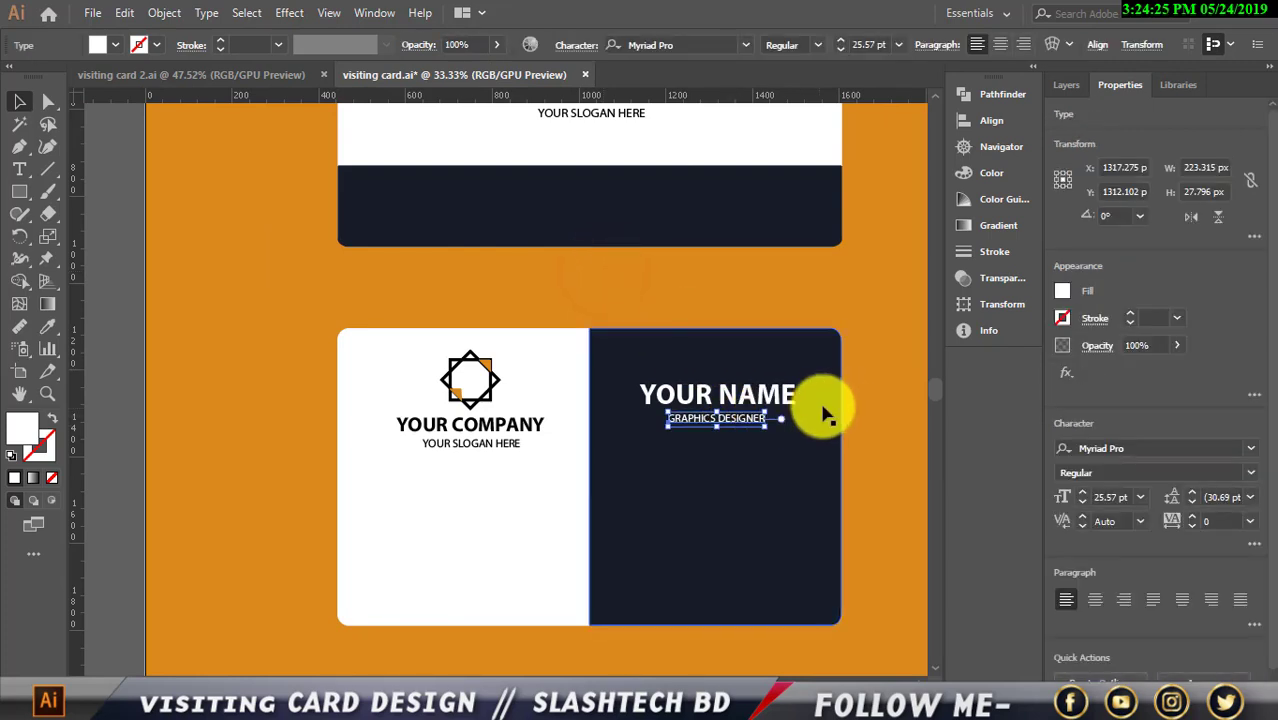
left_click(838, 405)
scroll(820, 395, "up", 1)
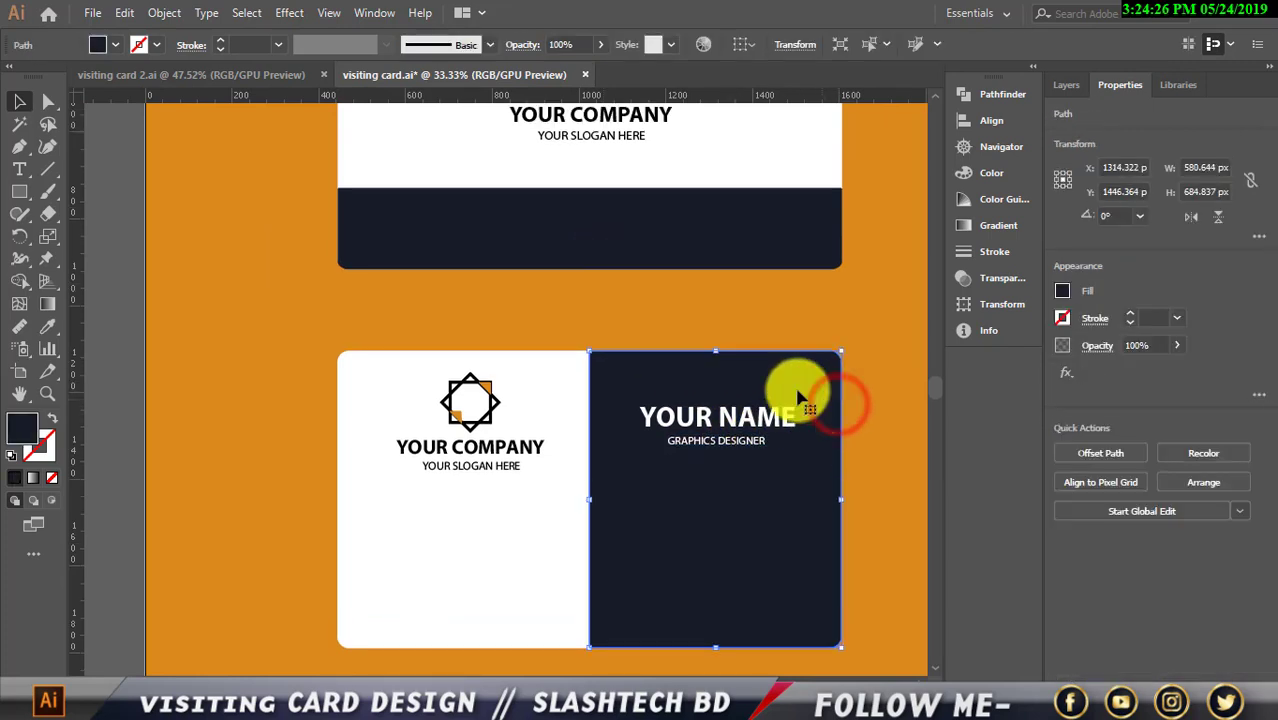
left_click(736, 320)
scroll(734, 320, "up", 2)
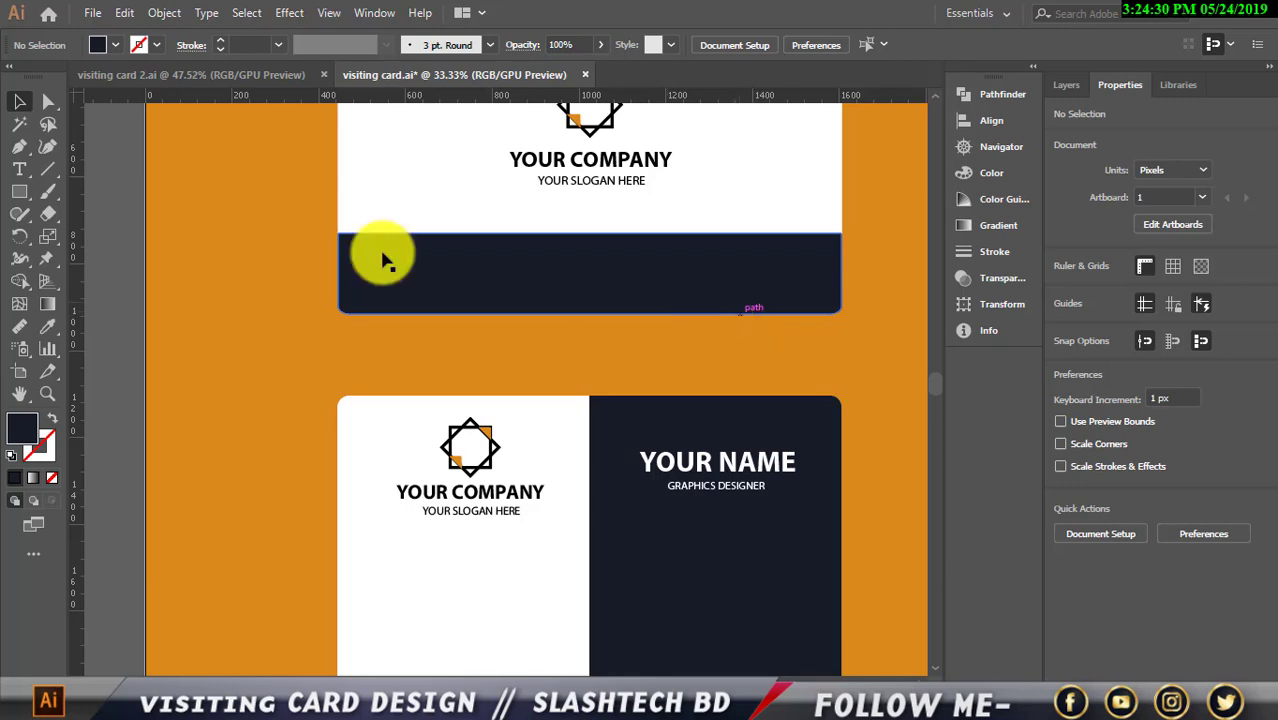
left_click(19, 170)
scroll(598, 404, "up", 1)
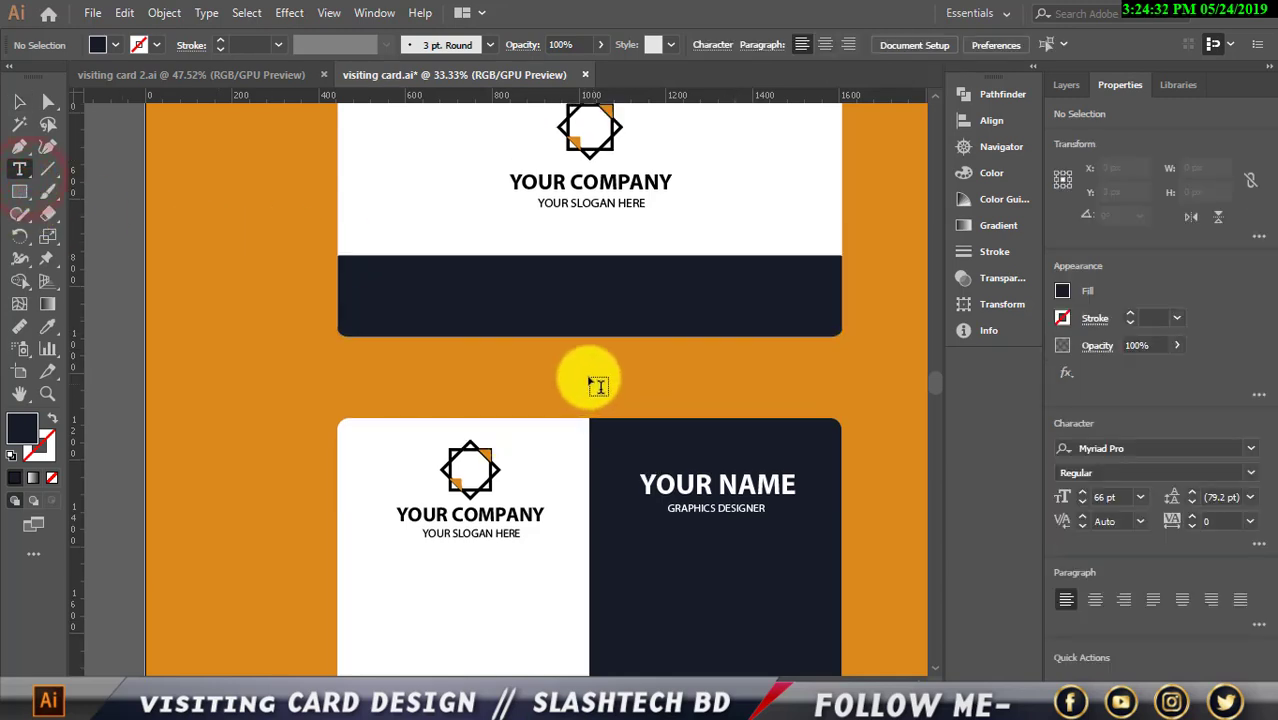
left_click(497, 290)
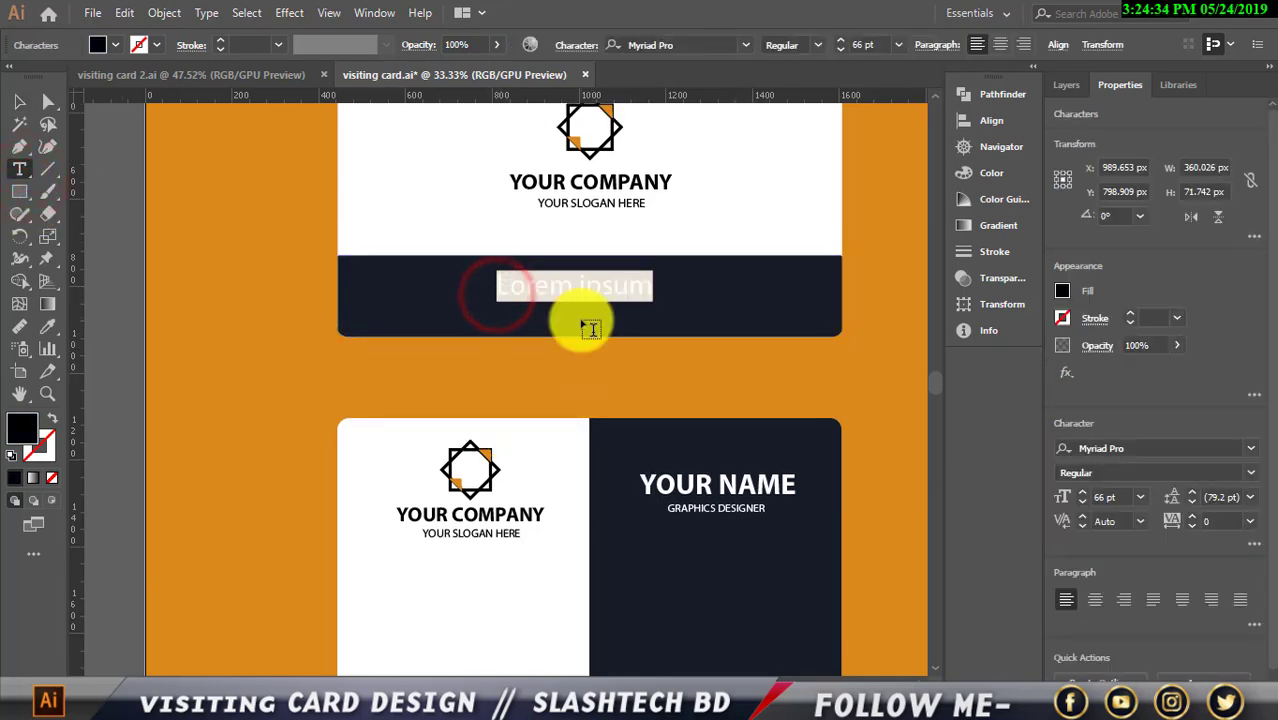
key("BackSpace")
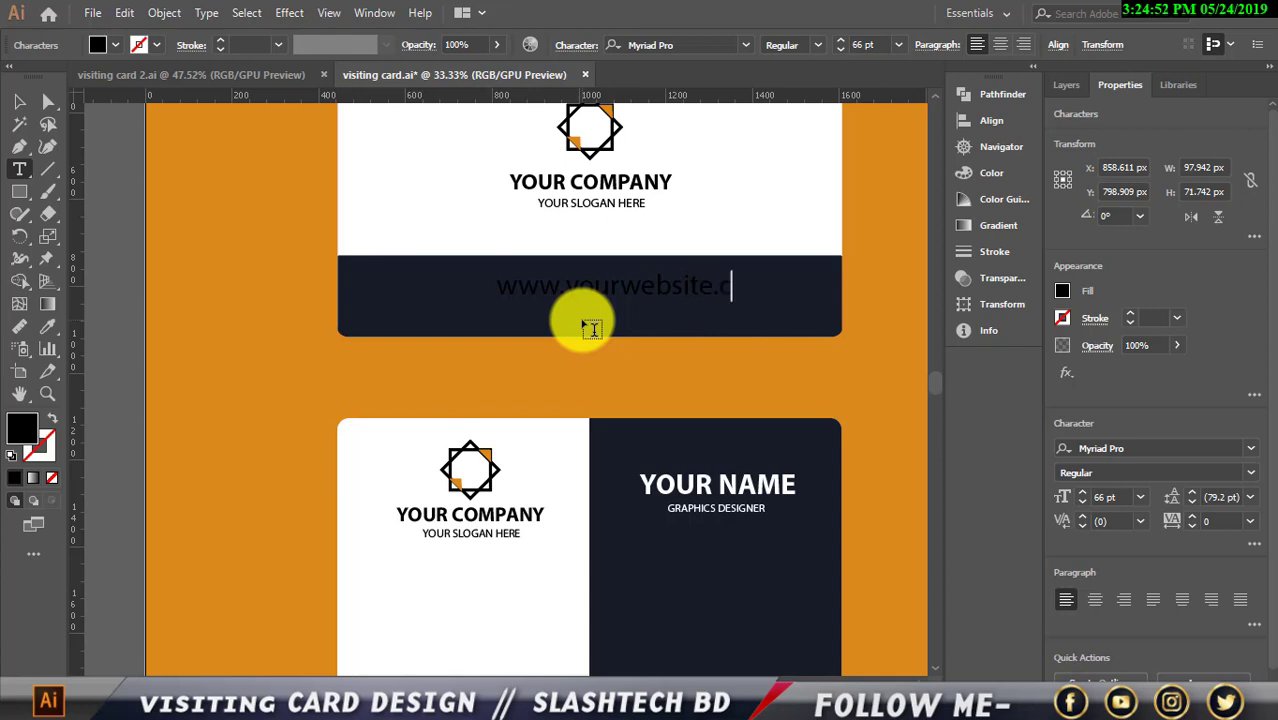
type("m")
left_click(19, 101)
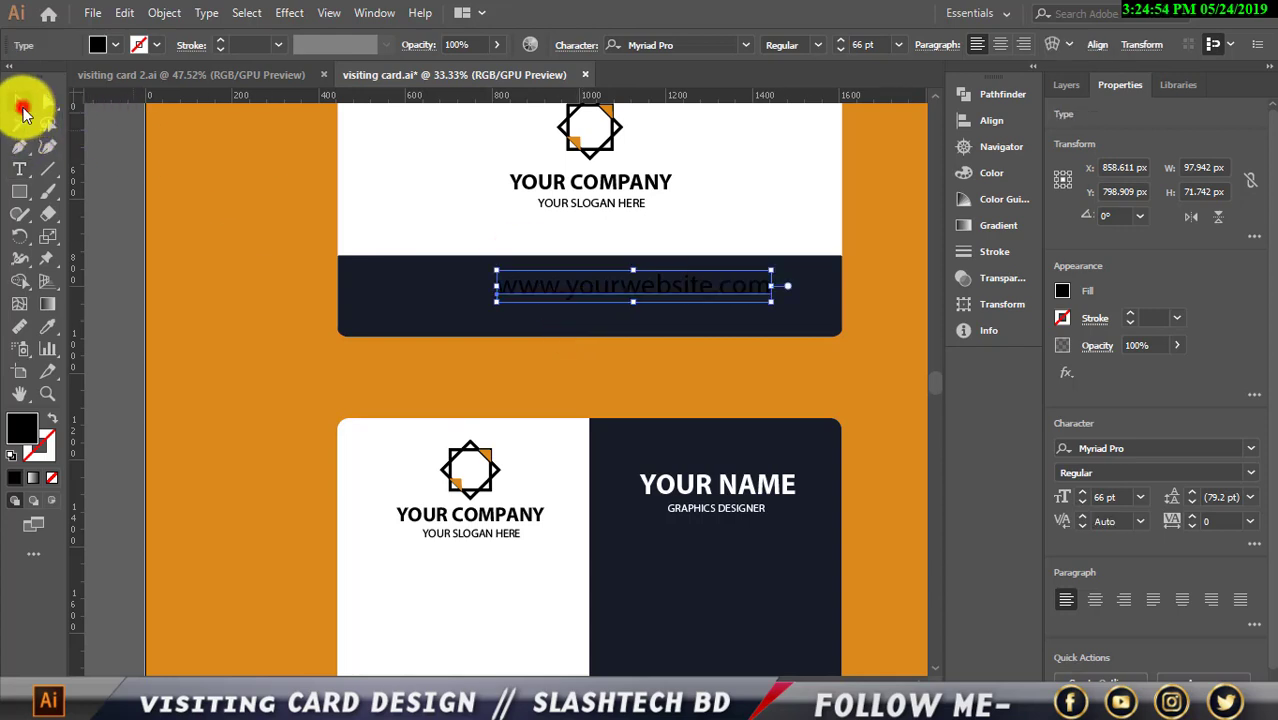
Fill the website text white, shrink it to about 42.5 pt, and move it right
left_click(112, 44)
left_click(38, 76)
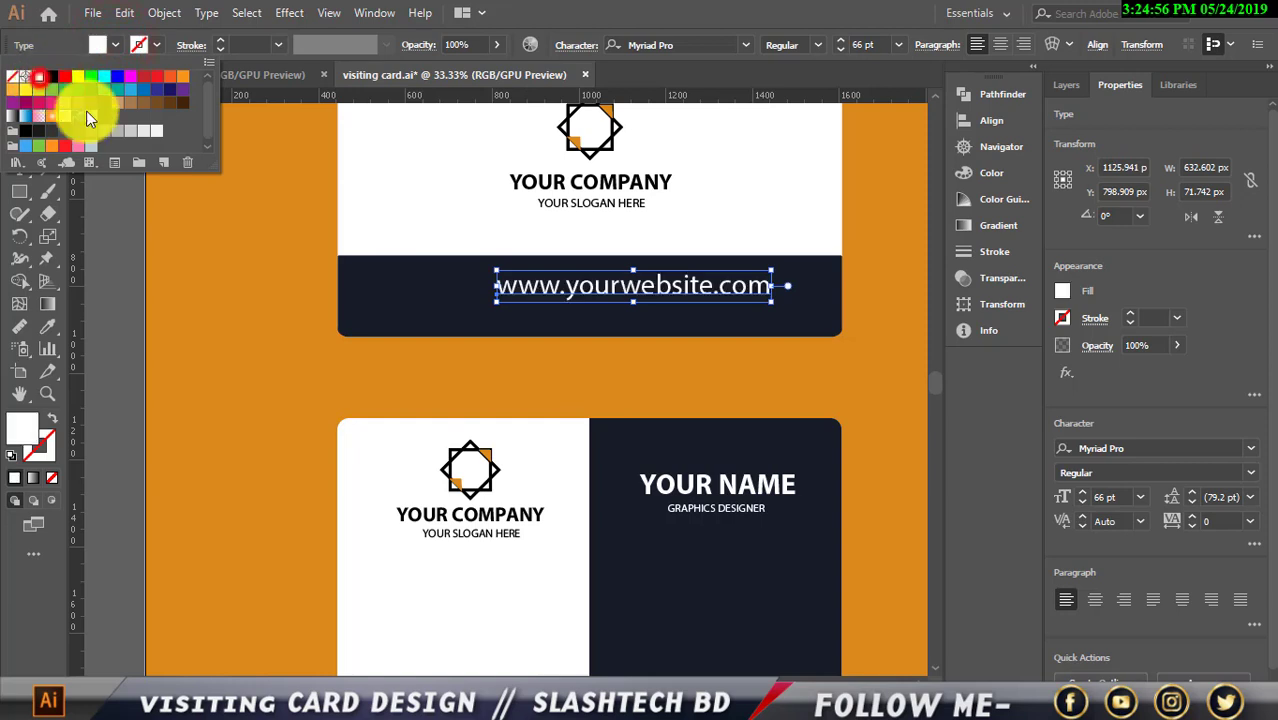
left_click(641, 298)
left_click_drag(634, 302, 716, 300)
left_click(856, 310)
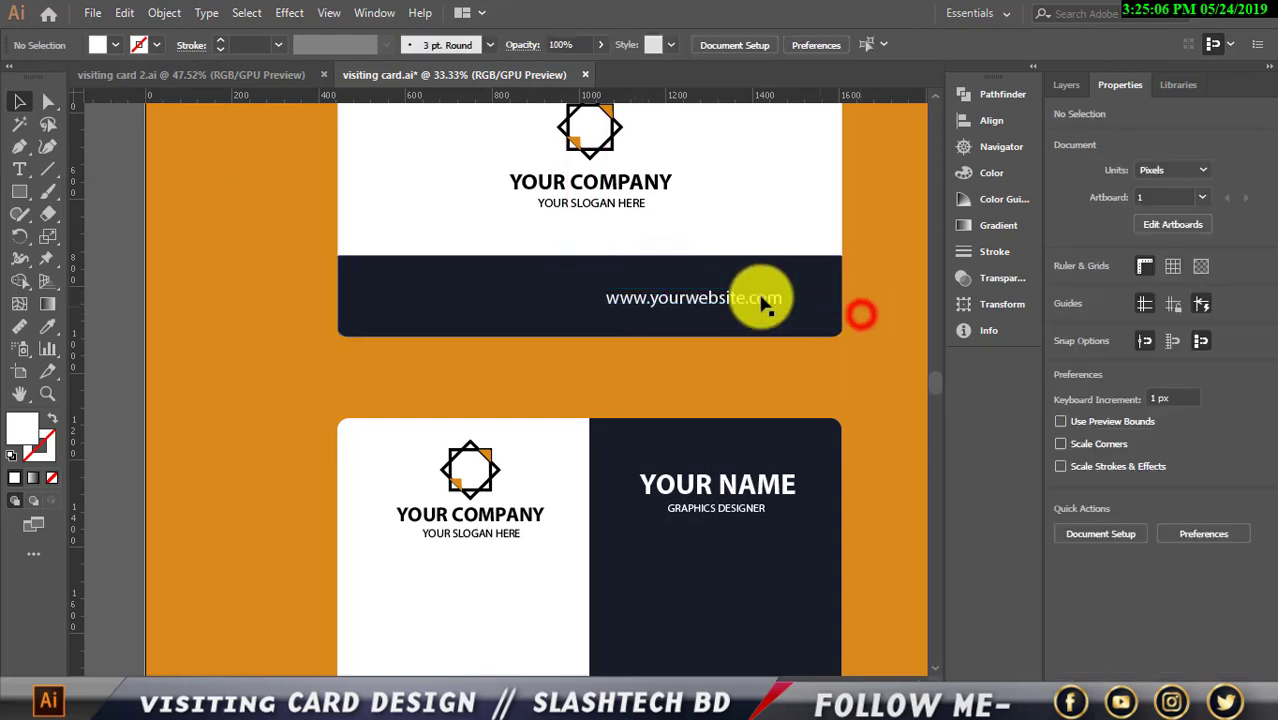
Bring the Twitter, Instagram and Facebook icon group from visiting card 2.ai onto the upper card's dark strip
left_click(291, 76)
left_click(395, 308)
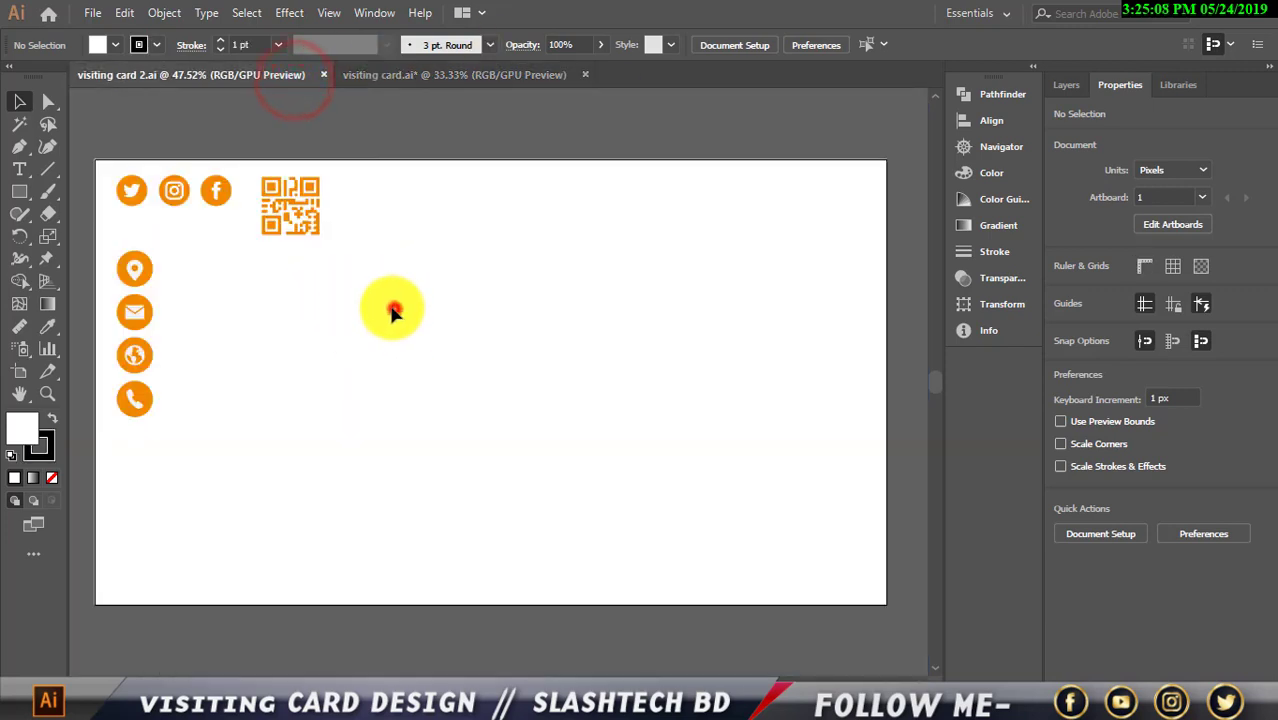
left_click(374, 84)
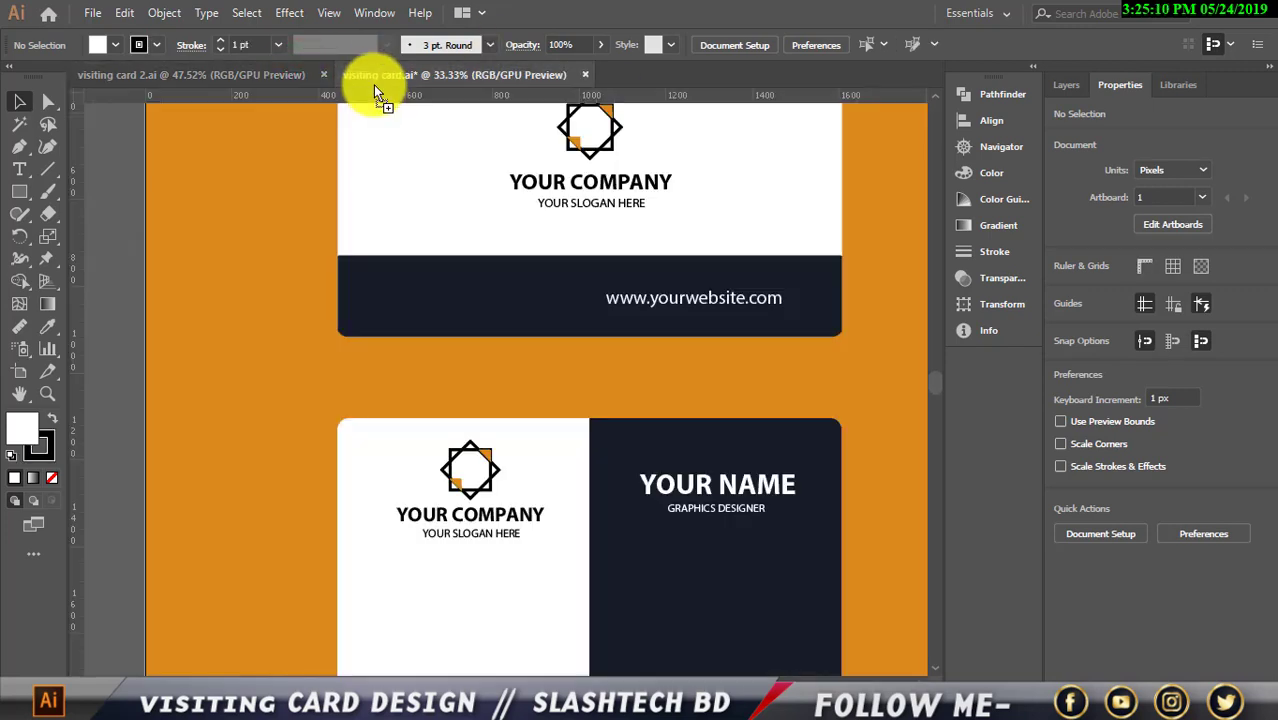
left_click_drag(438, 305, 540, 300)
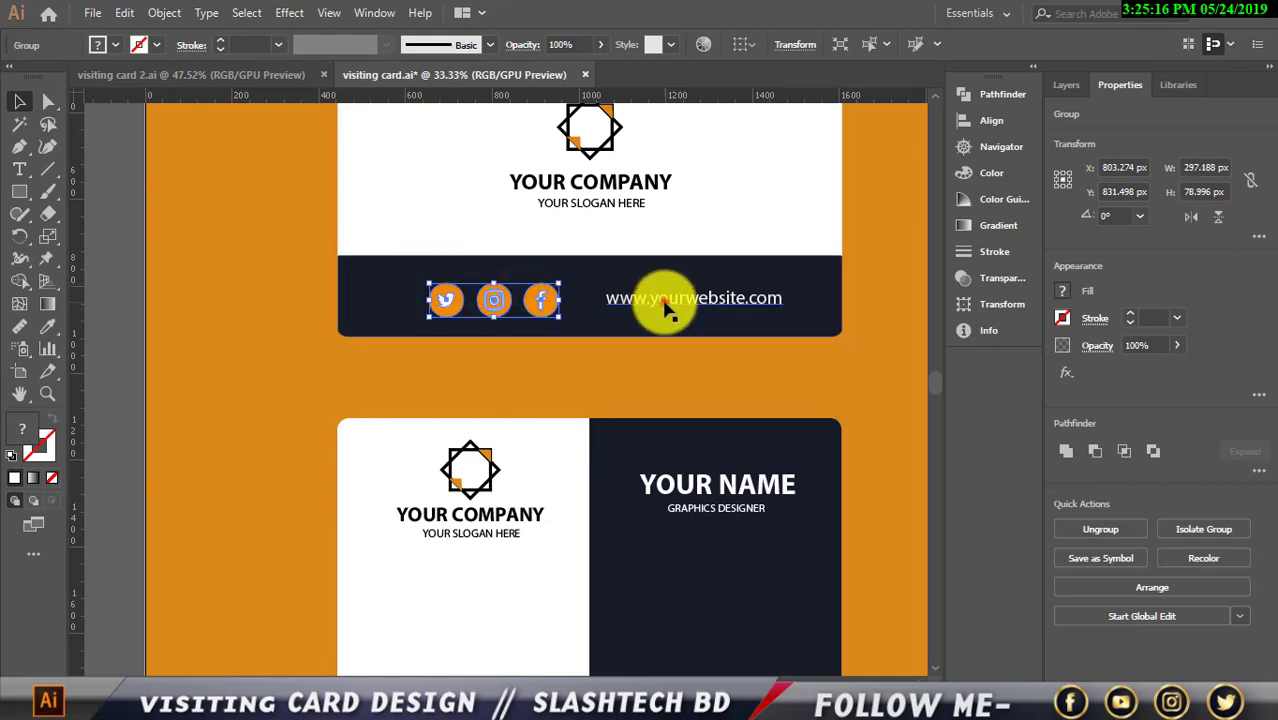
Nudge the website text down to line up with the social icons
left_click(665, 299)
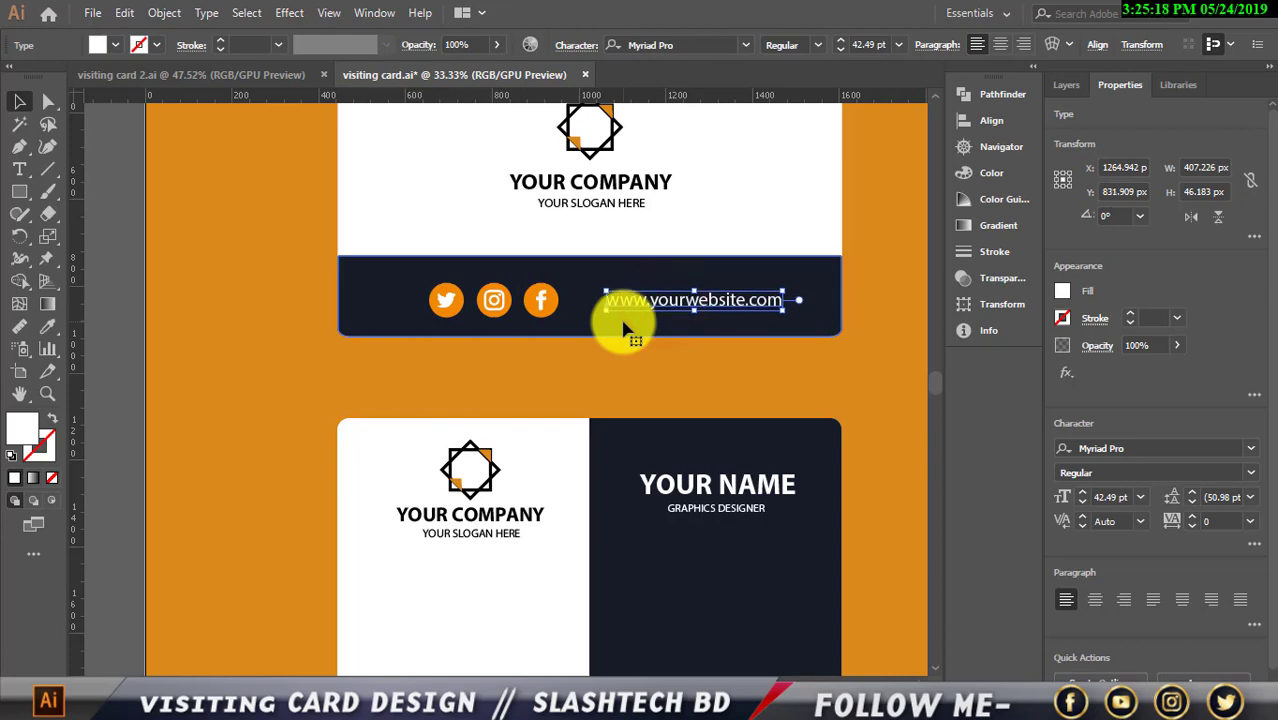
key("Down")
key("Down")
scroll(537, 330, "down", 1)
scroll(545, 338, "up", 1)
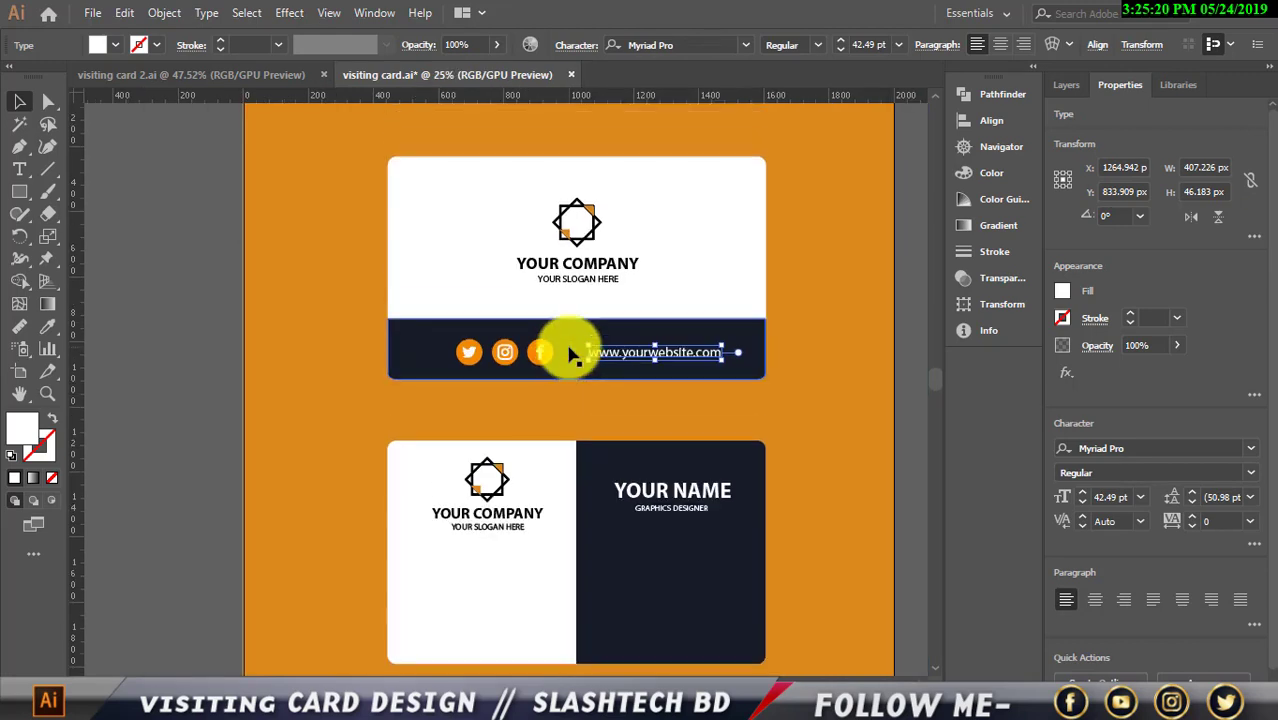
left_click(543, 350)
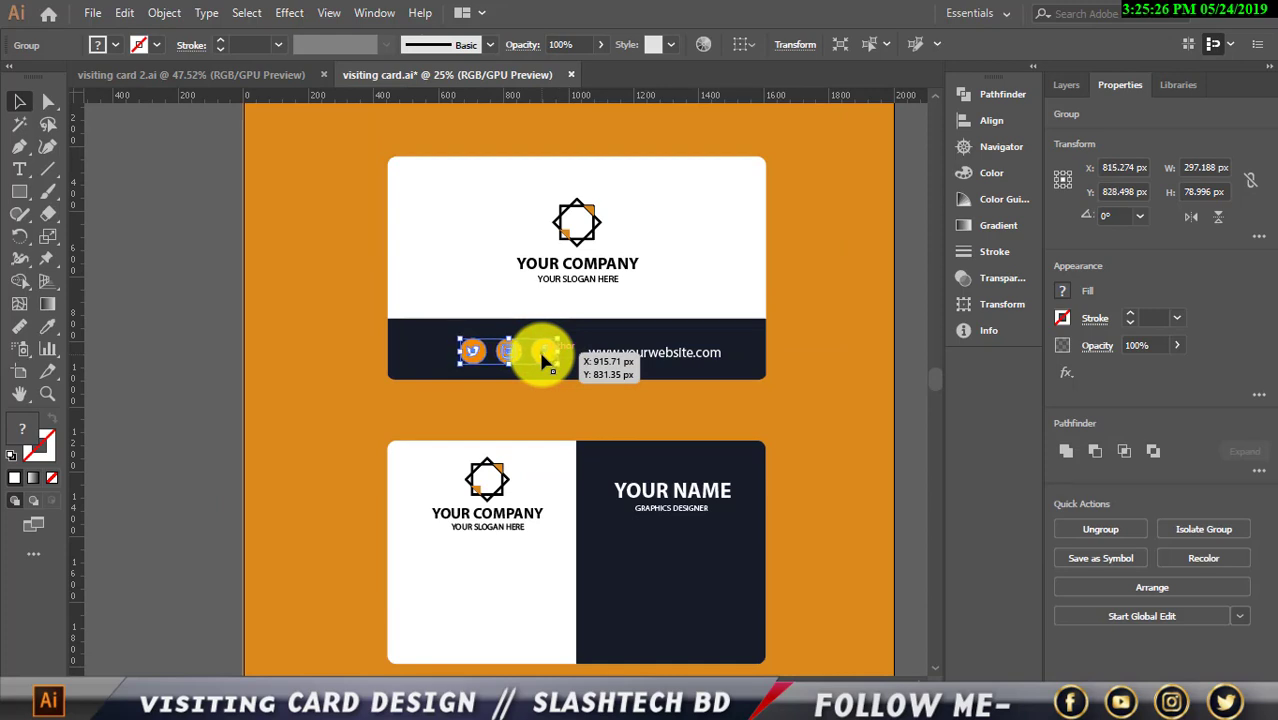
scroll(880, 290, "up", 1)
left_click(858, 371)
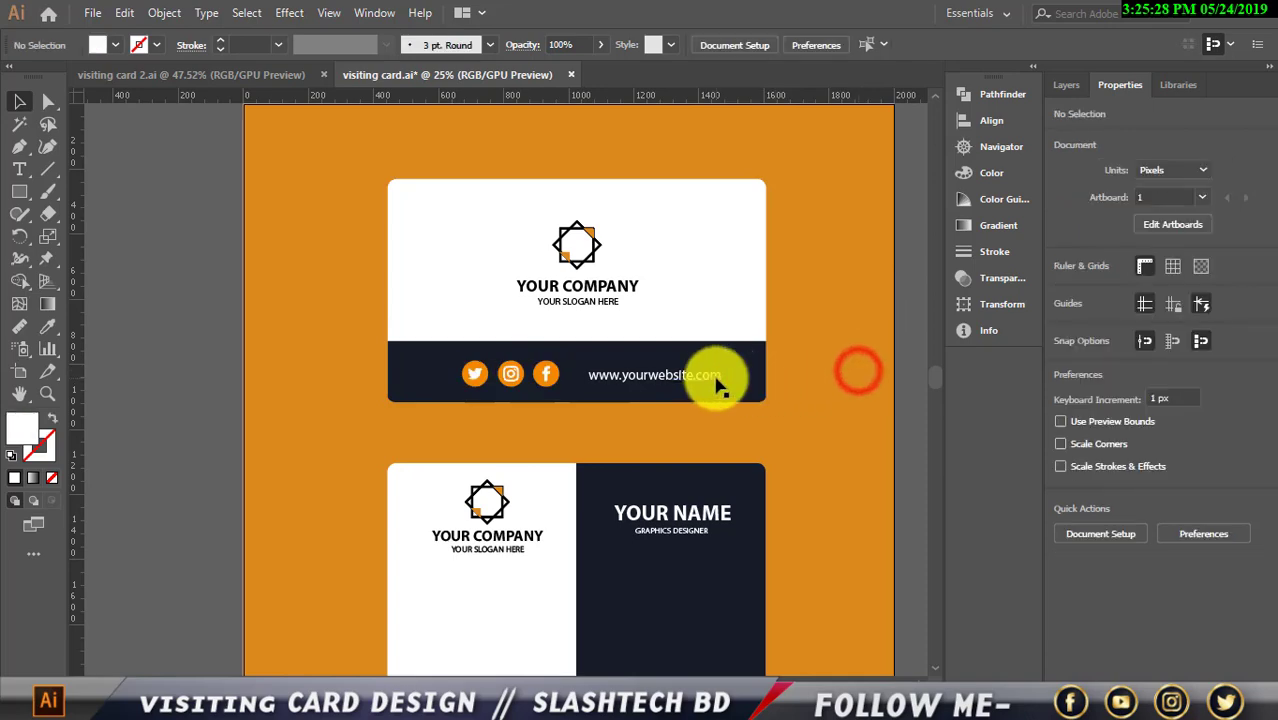
Browse the font list for the website text, keeping Myriad Pro
left_click(718, 380)
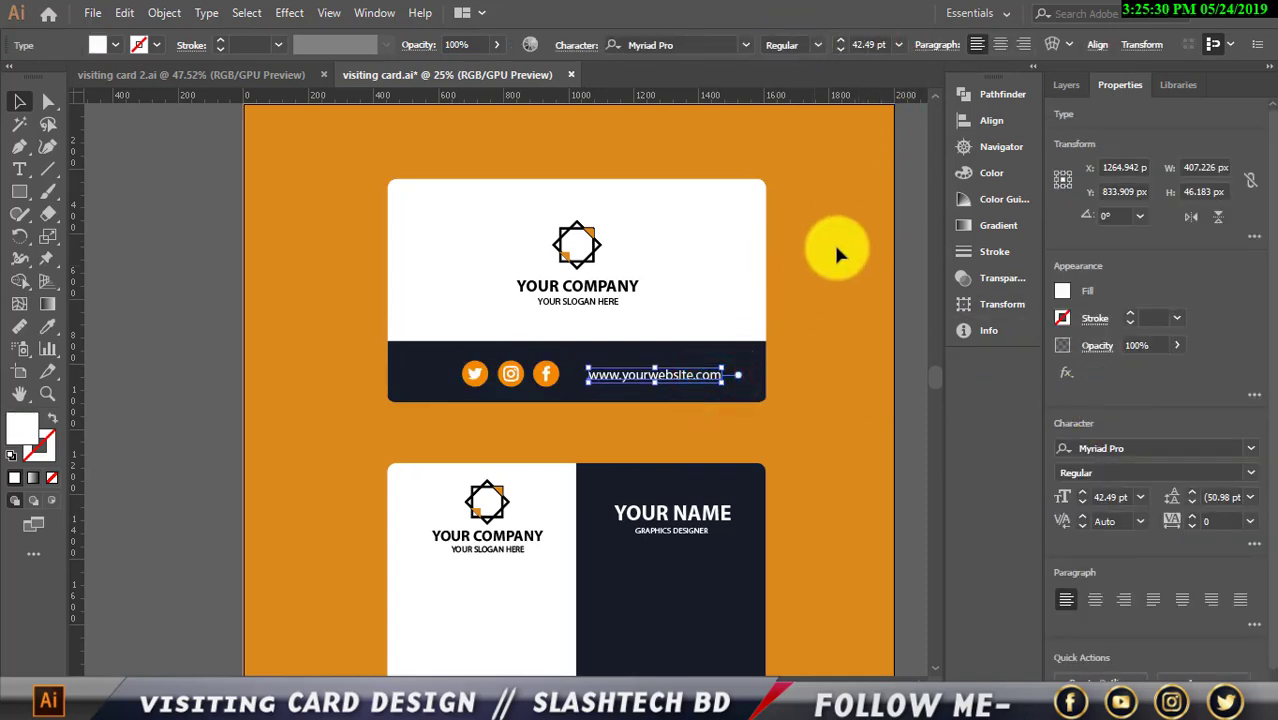
left_click(746, 43)
left_click(746, 43)
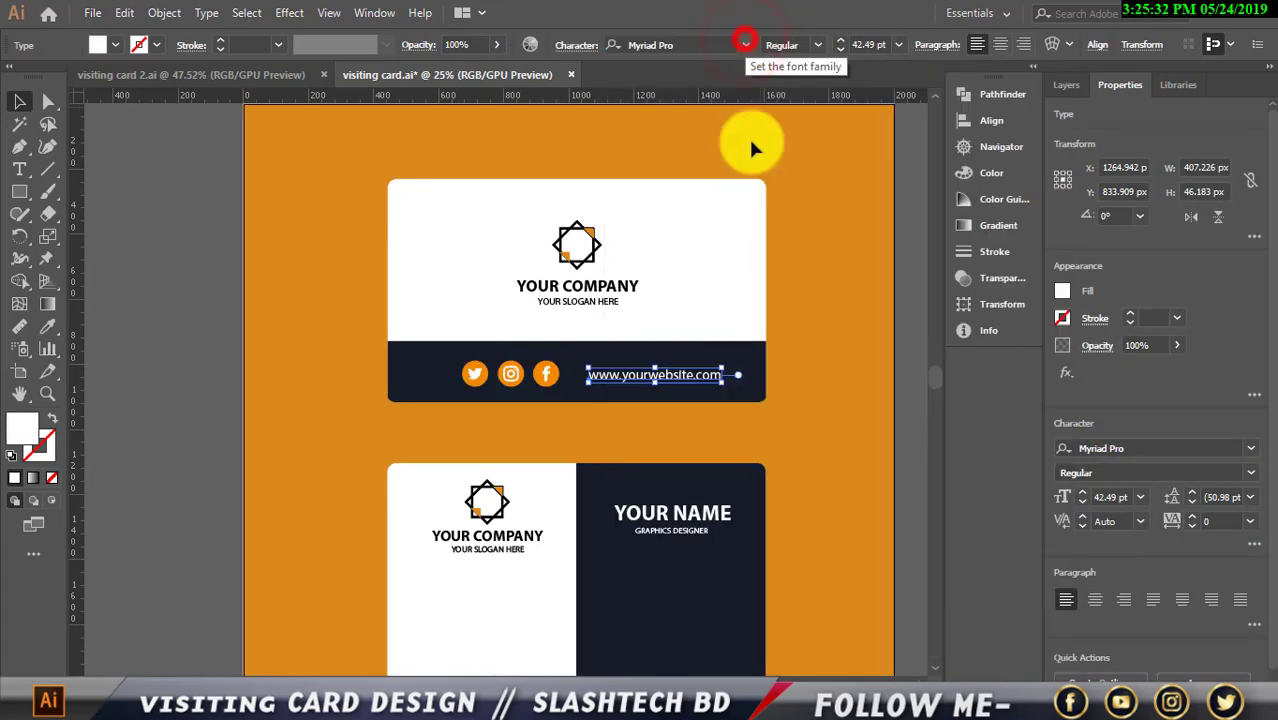
scroll(918, 672, "right", 5)
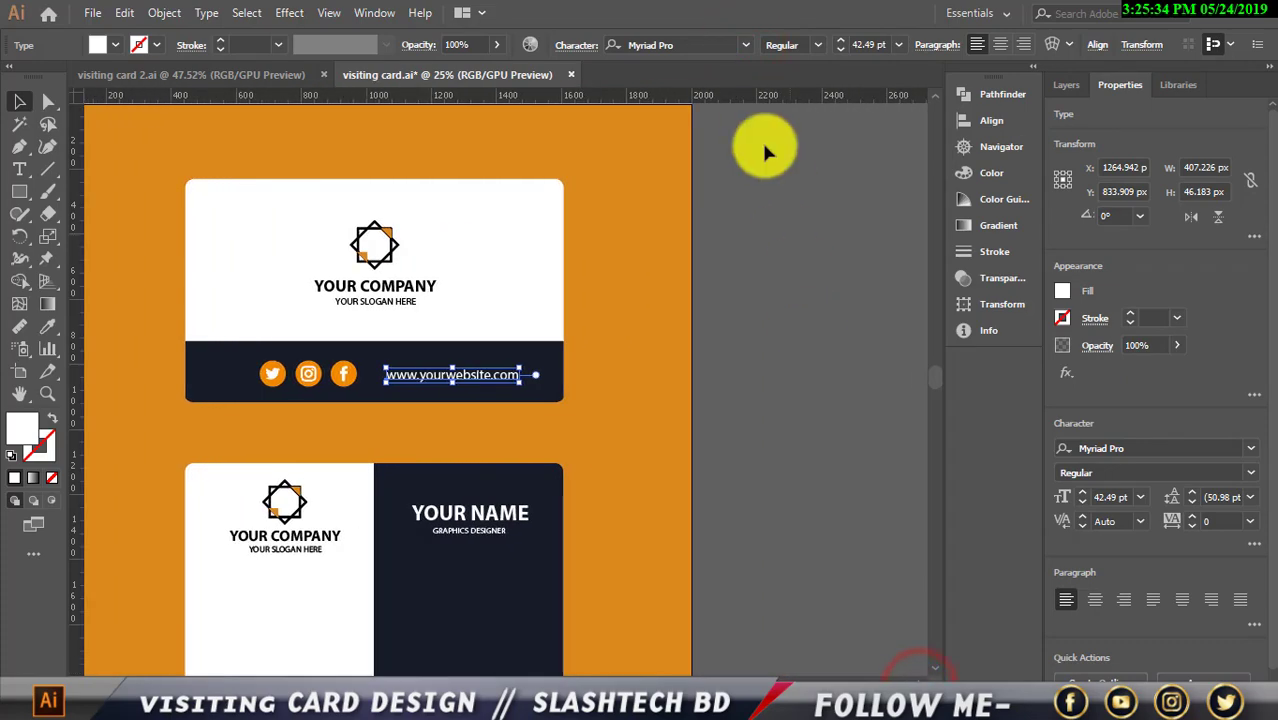
left_click(739, 46)
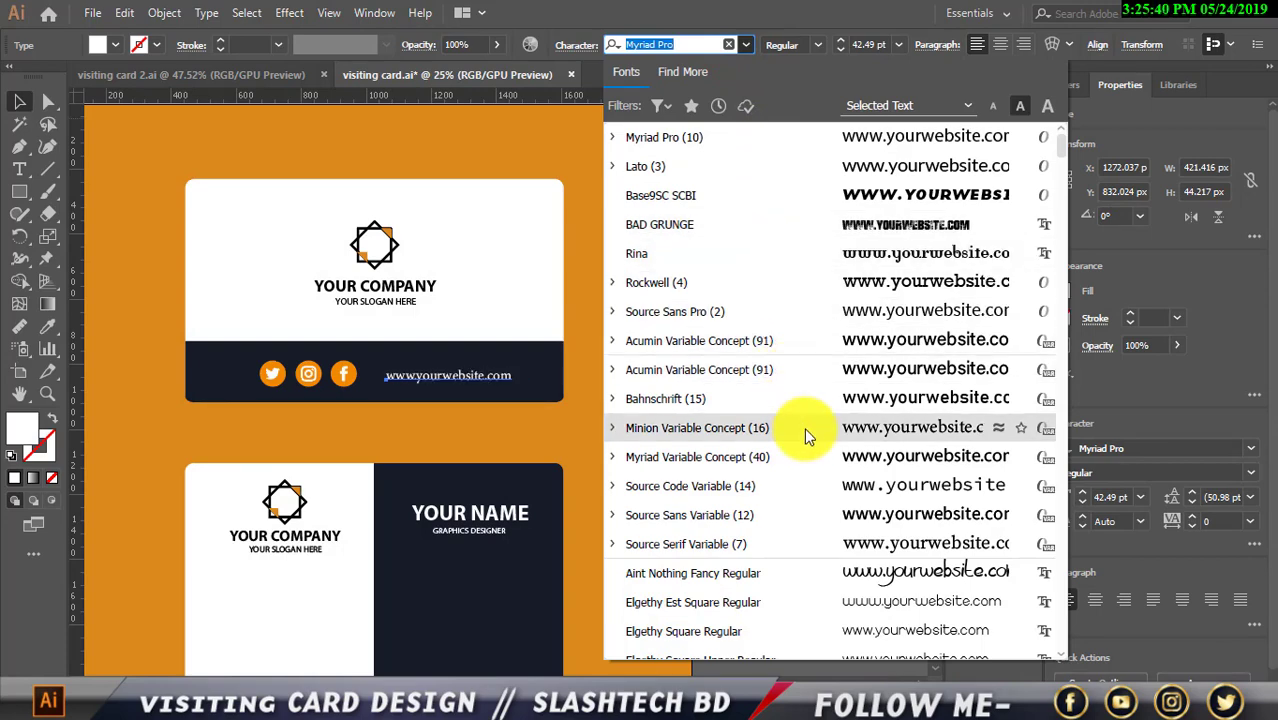
left_click(807, 454)
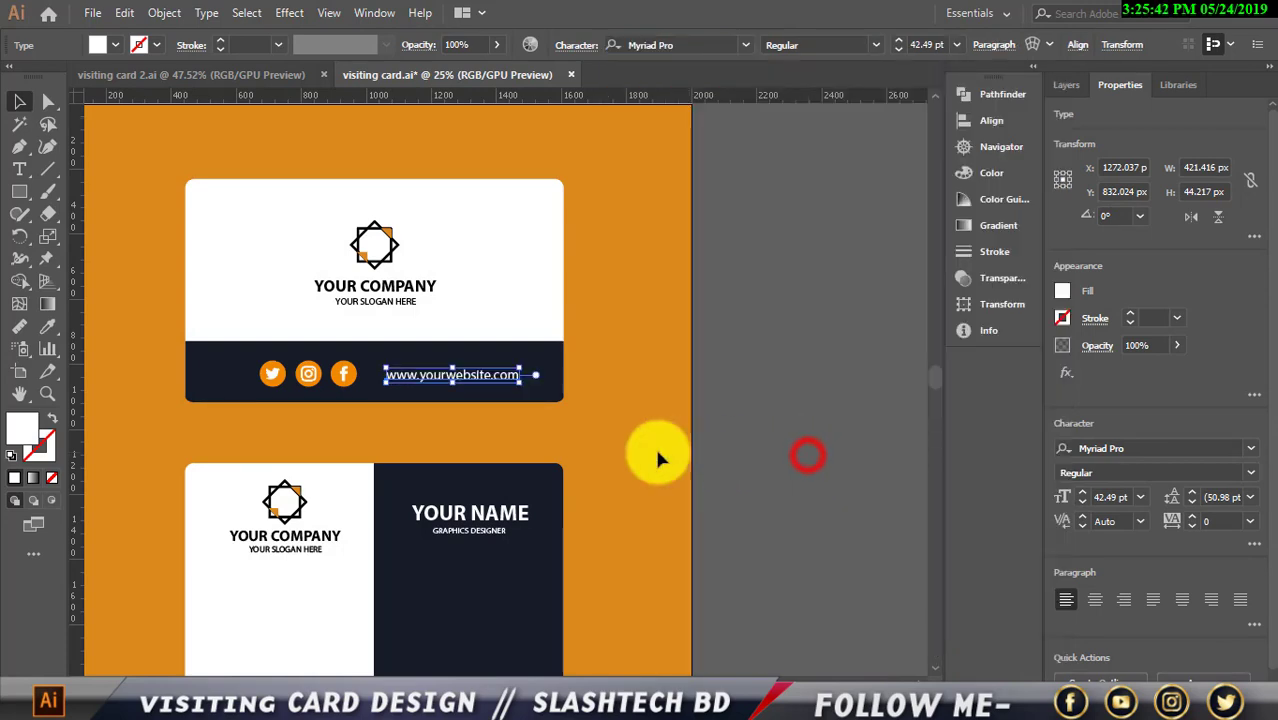
Enlarge the website text to 50 pt and shift it slightly left
key("ctrl+plus")
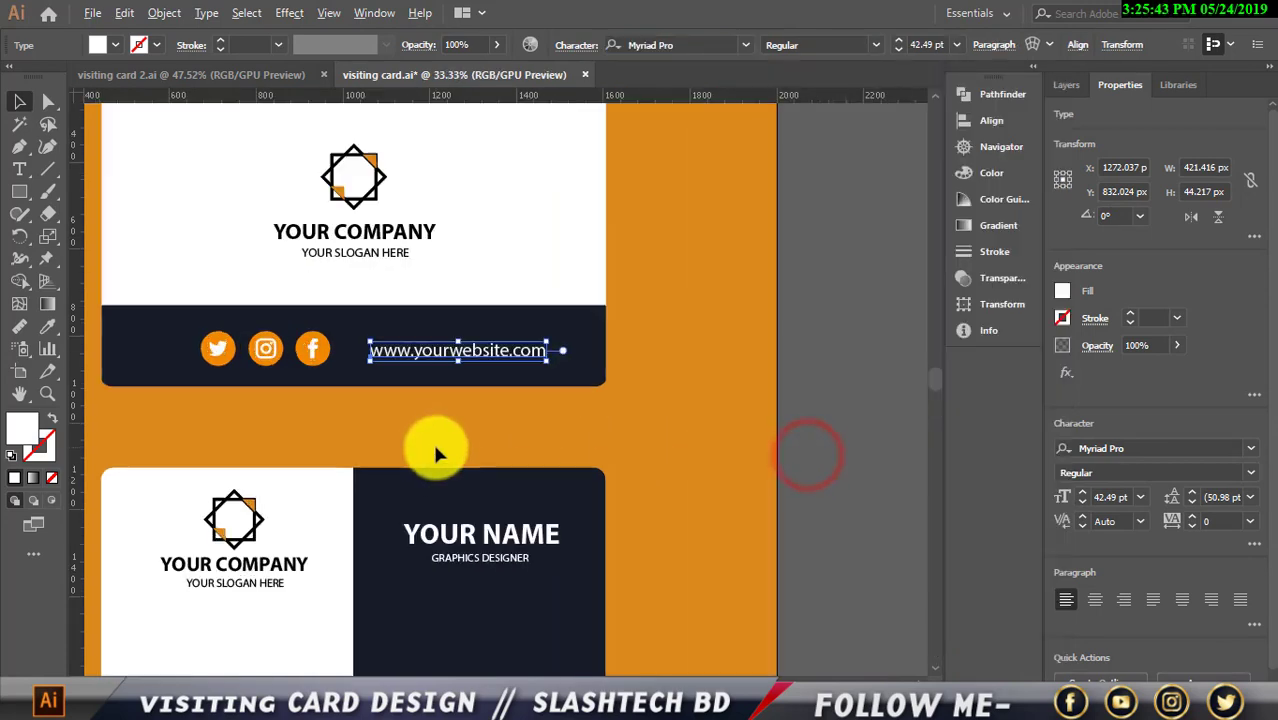
left_click(898, 42)
left_click(897, 43)
left_click(896, 44)
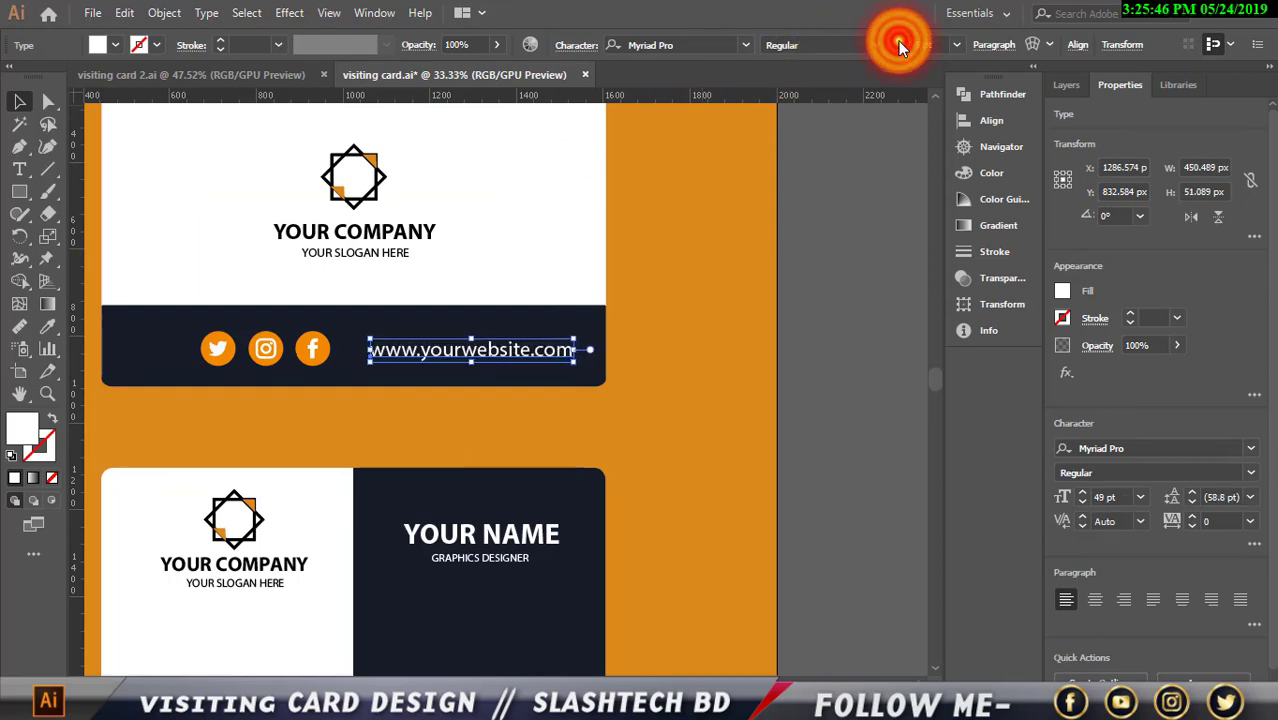
left_click(895, 45)
key("Left")
key("Left")
key("Left")
key("Left")
key("Left")
key("Left")
key("Left")
key("Left")
key("Left")
key("Left")
key("Left")
key("Left")
key("Left")
key("Left")
key("Left")
key("Left")
key("Left")
key("Left")
key("Left")
key("Left")
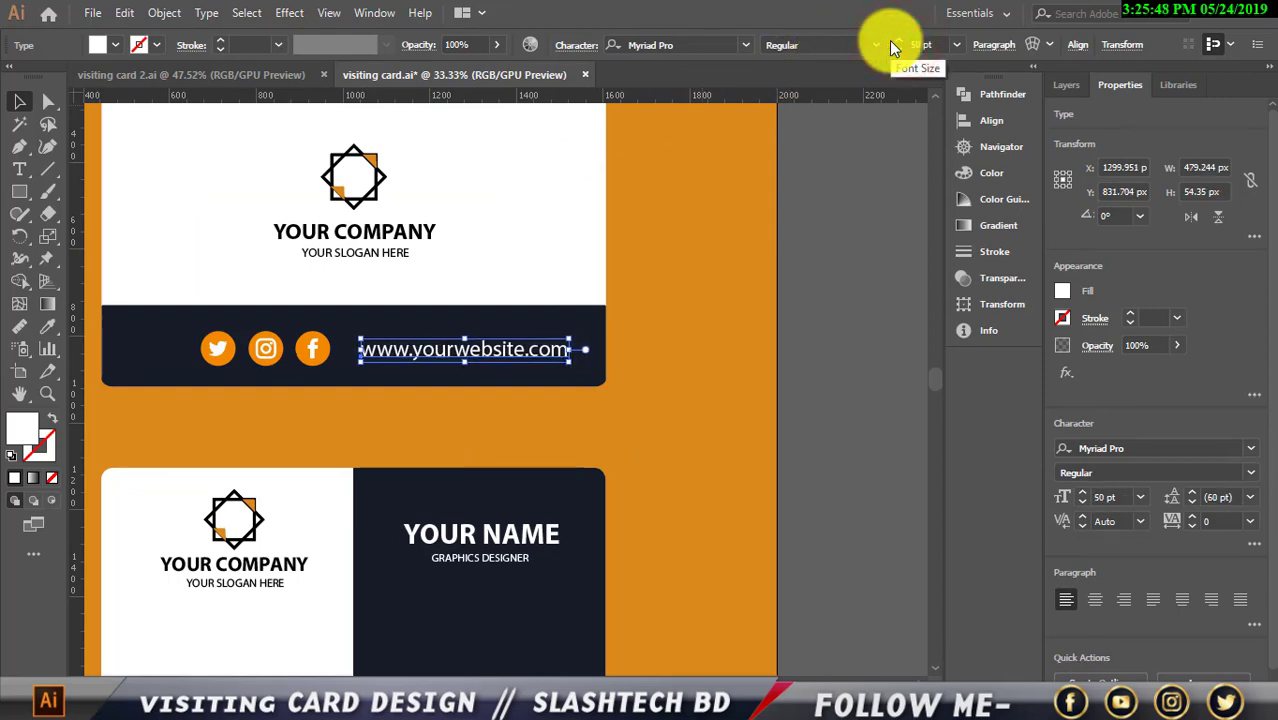
left_click(832, 212)
key("ctrl+minus")
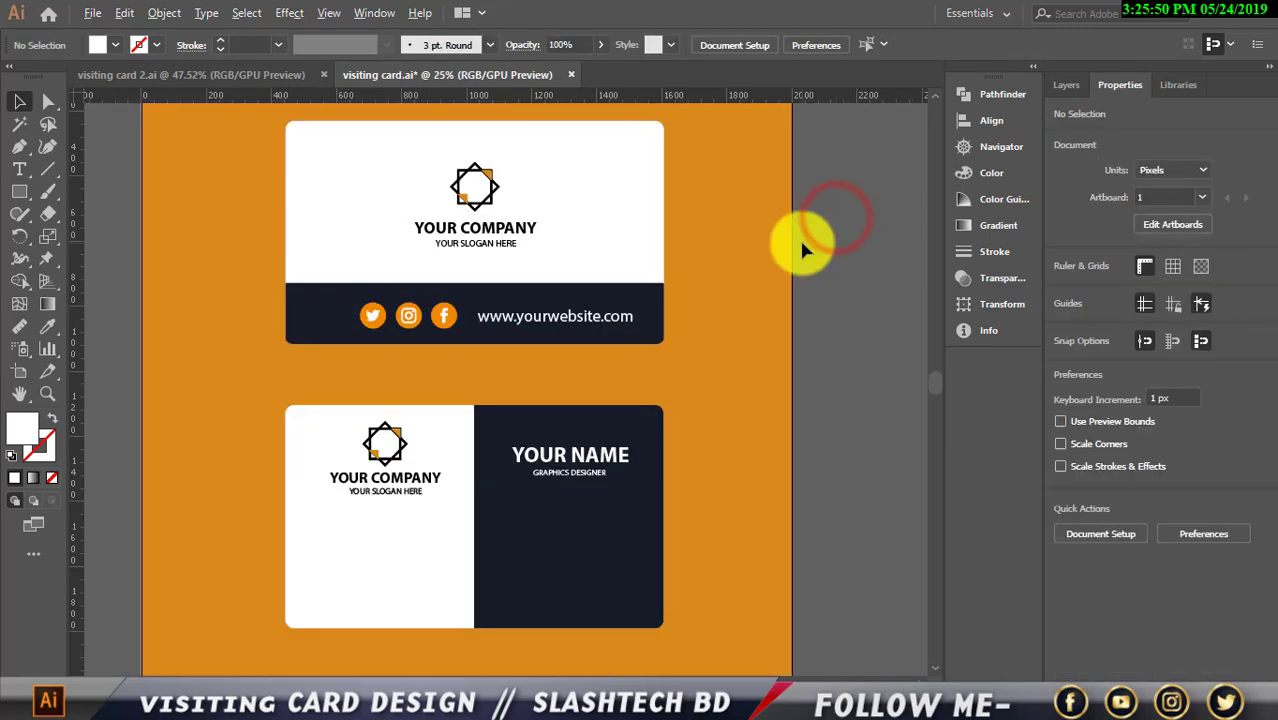
Bring the QR code into the card file, enlarge it and shift it slightly right
left_click(243, 75)
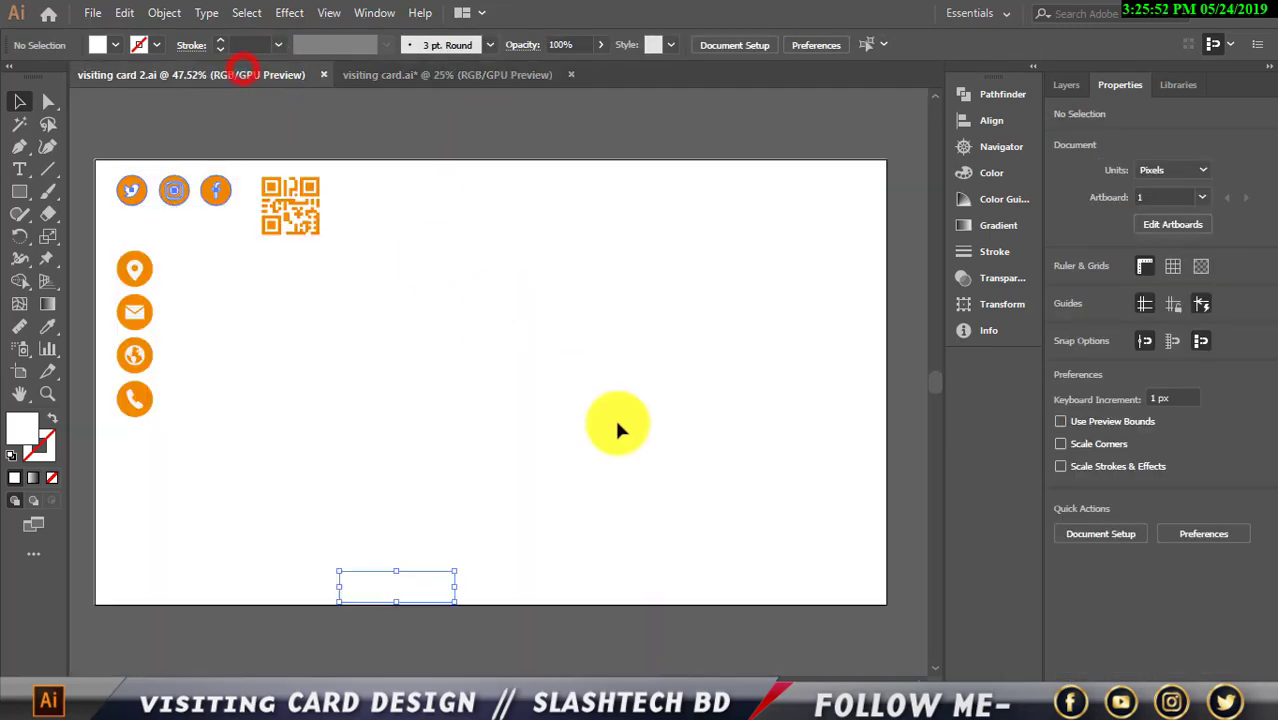
left_click_drag(287, 198, 551, 515)
scroll(552, 513, "down", 1)
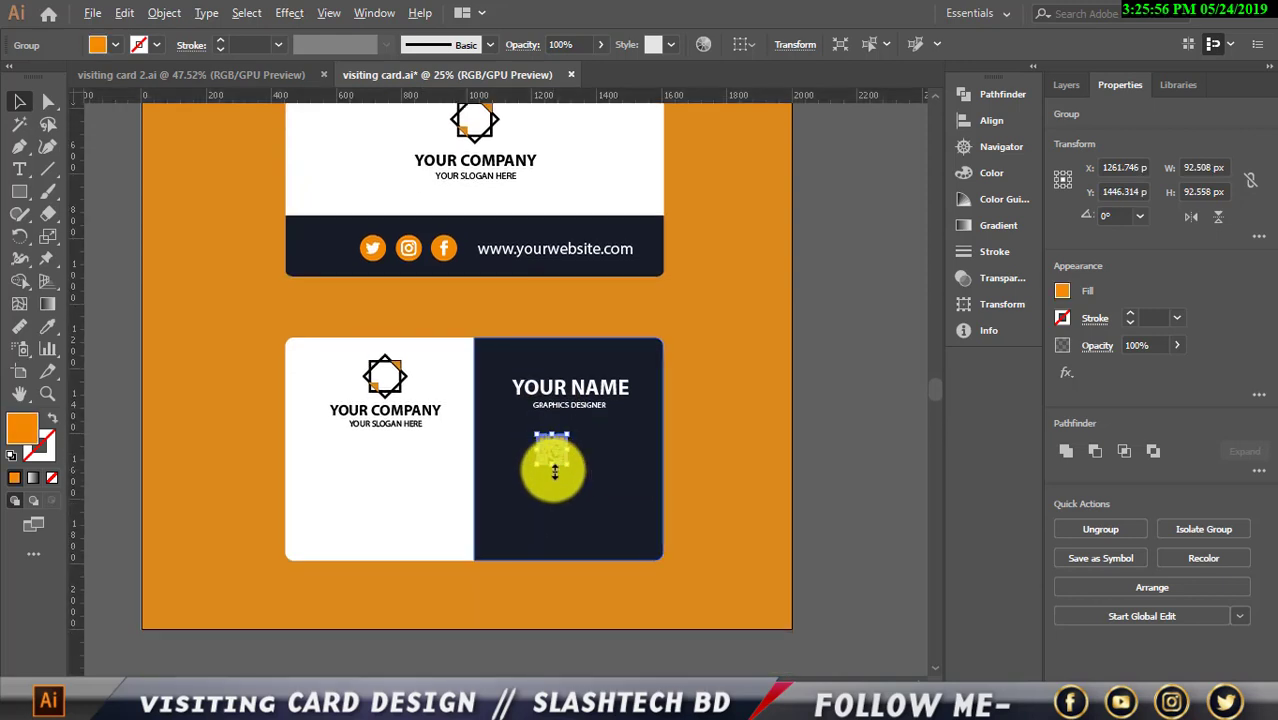
mouse_move(553, 469)
left_mouse_down()
mouse_move(554, 482)
mouse_move(577, 476)
left_mouse_up()
scroll(562, 480, "up", 1)
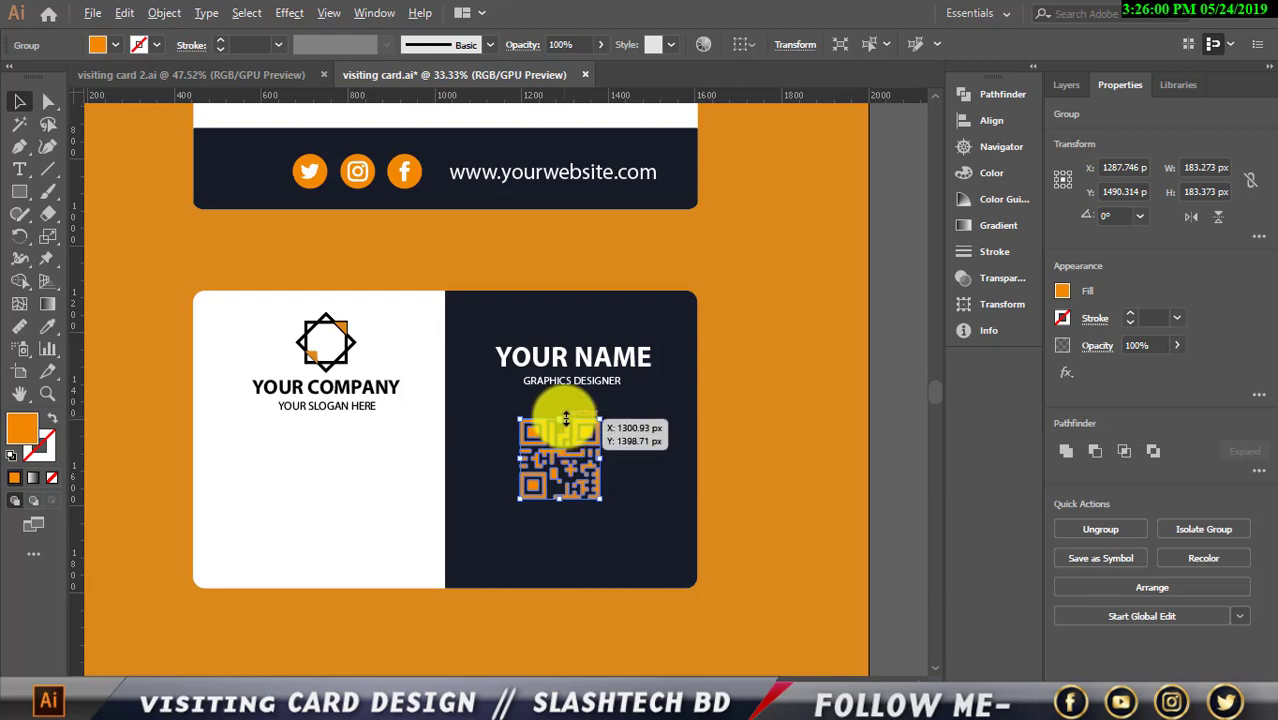
left_click_drag(566, 419, 566, 413)
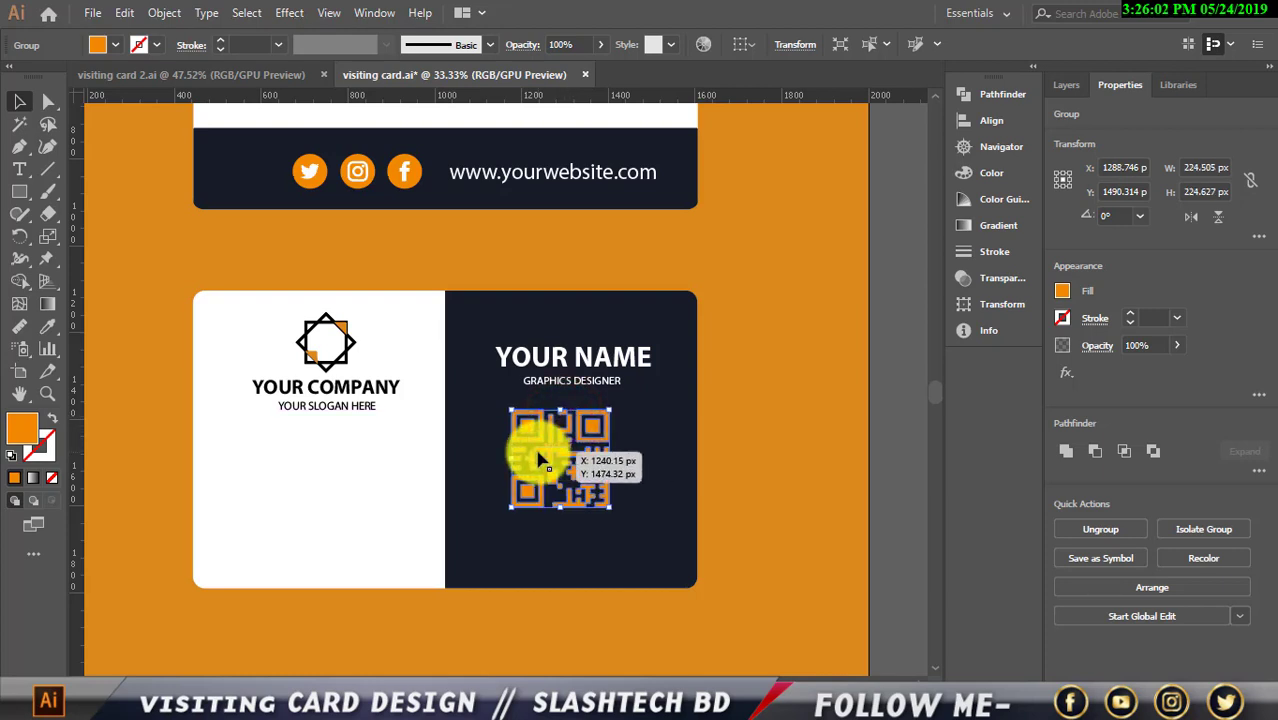
left_click_drag(539, 459, 548, 461)
left_click(752, 401)
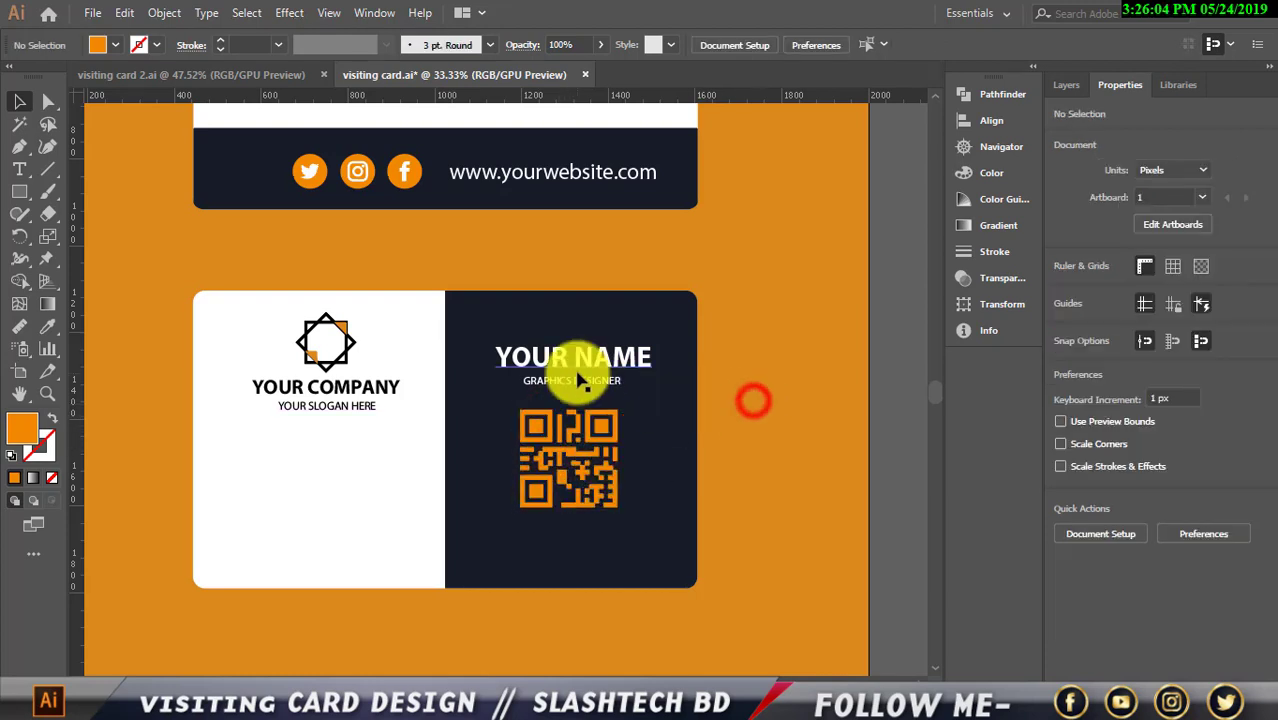
Group YOUR NAME with GRAPHICS DESIGNER and enlarge them together slightly
left_click(574, 368)
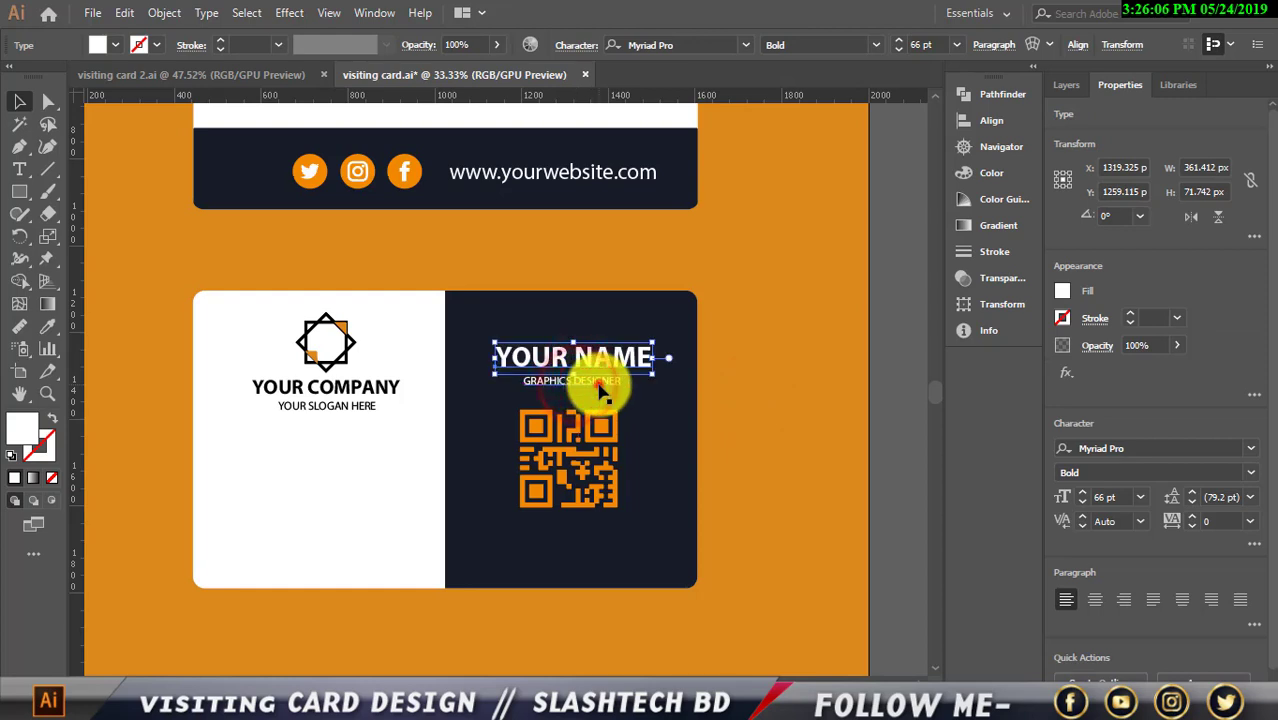
left_click(599, 386, "shift")
key("ctrl+g")
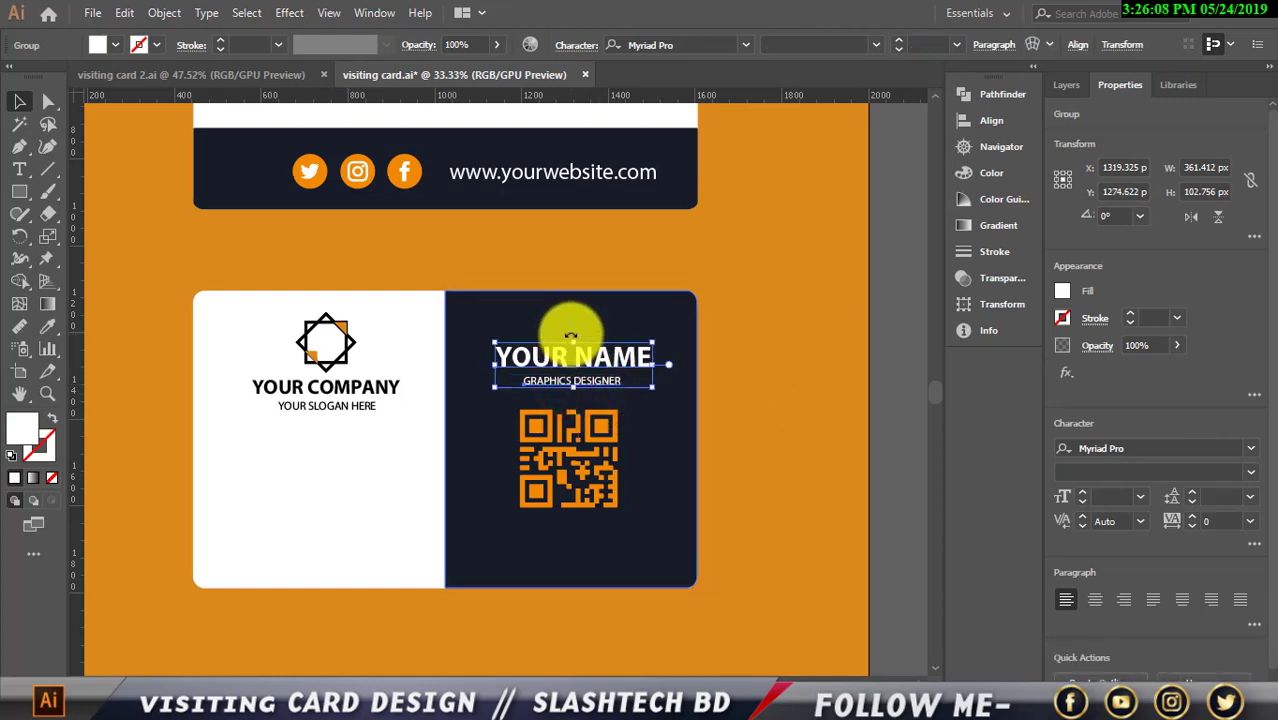
left_click_drag(573, 342, 573, 338)
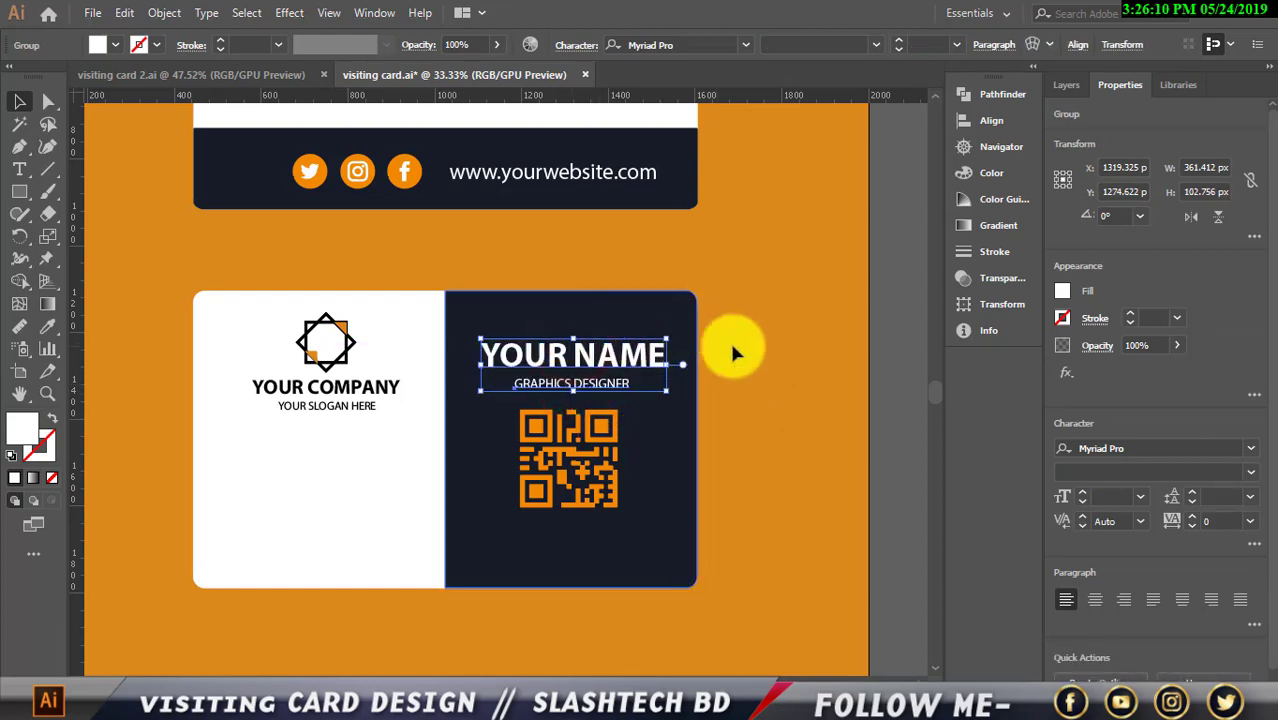
left_click(805, 355)
Nudge the QR code one step lower beneath the name block
scroll(803, 355, "down", 1)
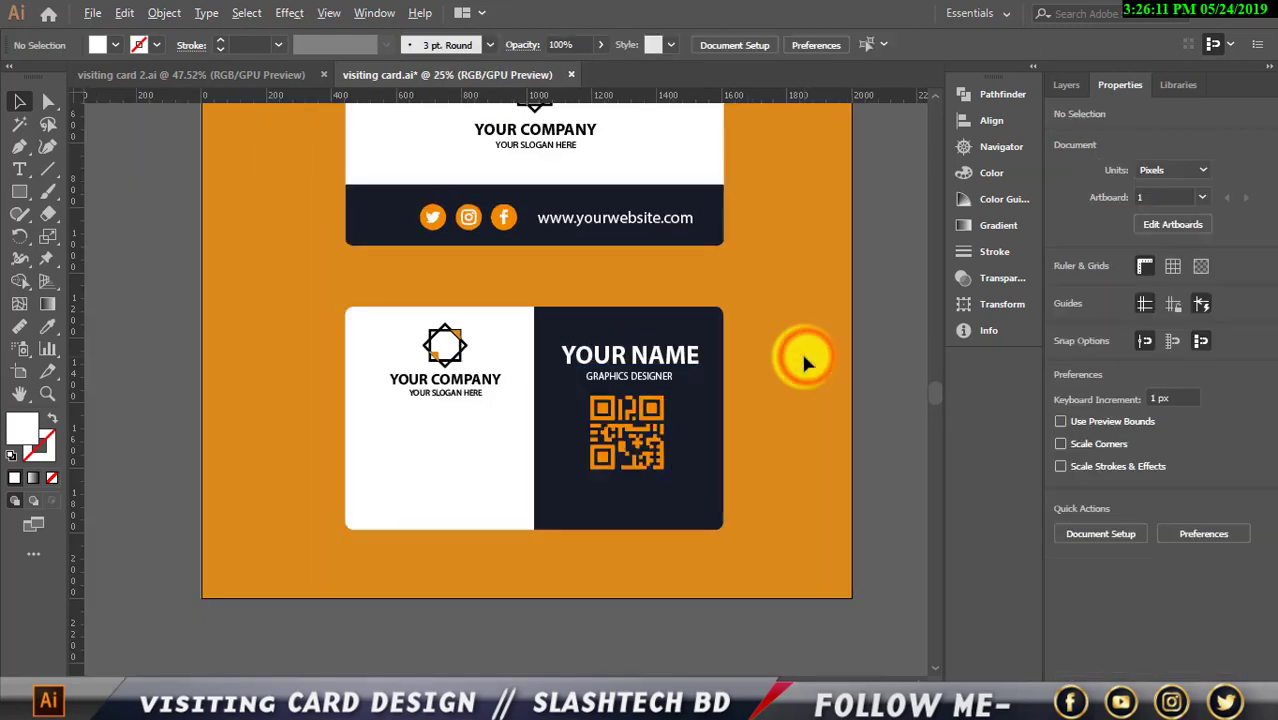
left_click(647, 469)
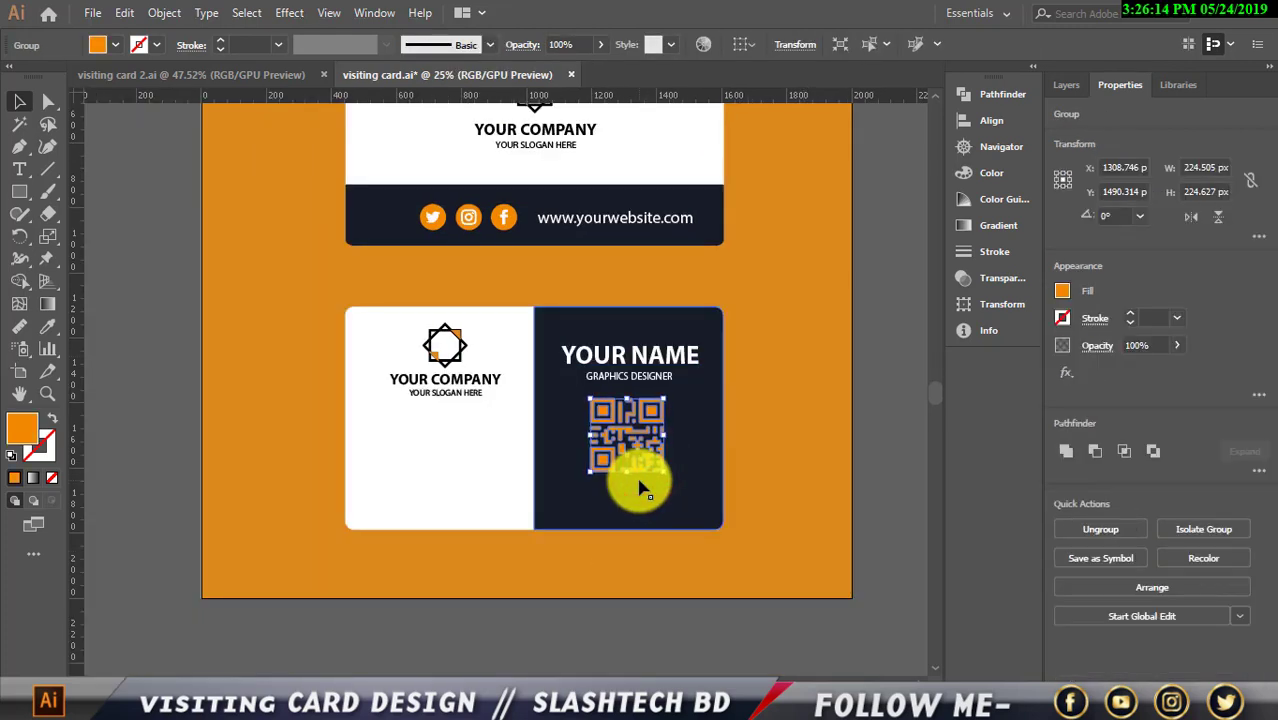
key("Down")
key("Down")
key("Down")
key("Down")
key("Down")
key("Down")
key("Down")
key("Down")
key("Down")
key("Down")
key("Down")
key("Down")
key("Down")
key("Down")
left_click(782, 461)
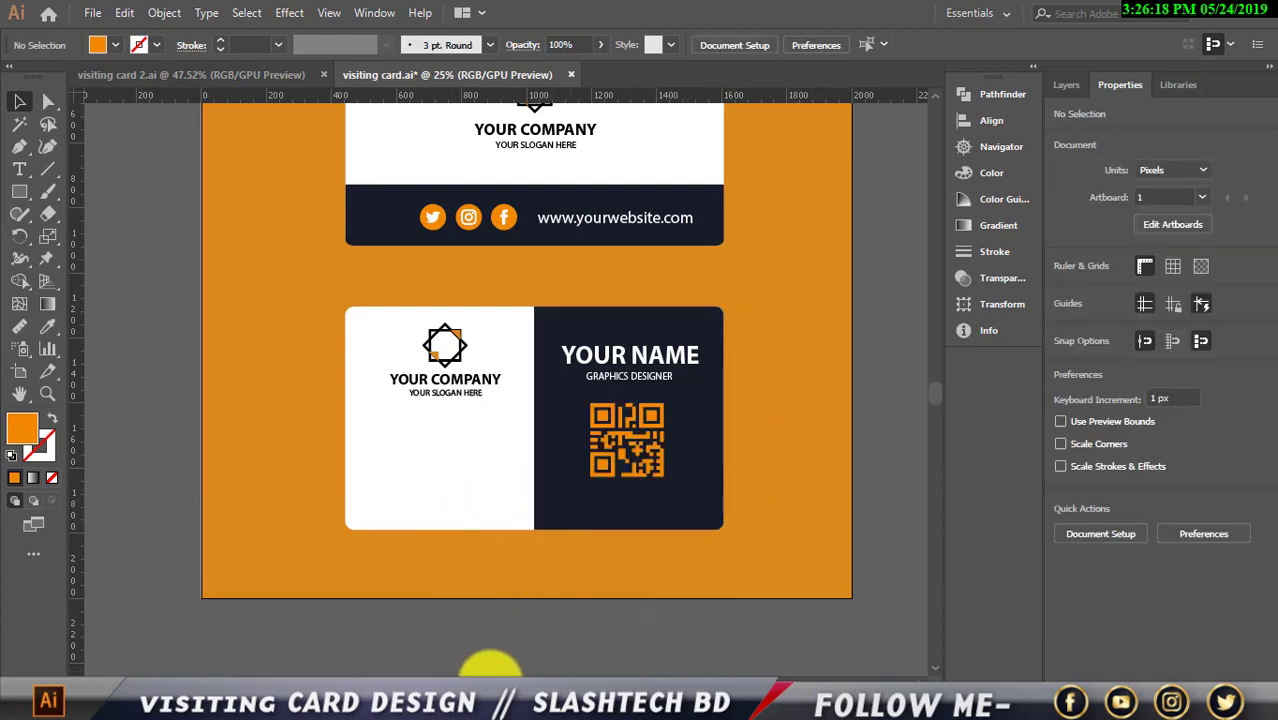
left_click_drag(480, 680, 470, 680)
scroll(516, 639, "up", 1)
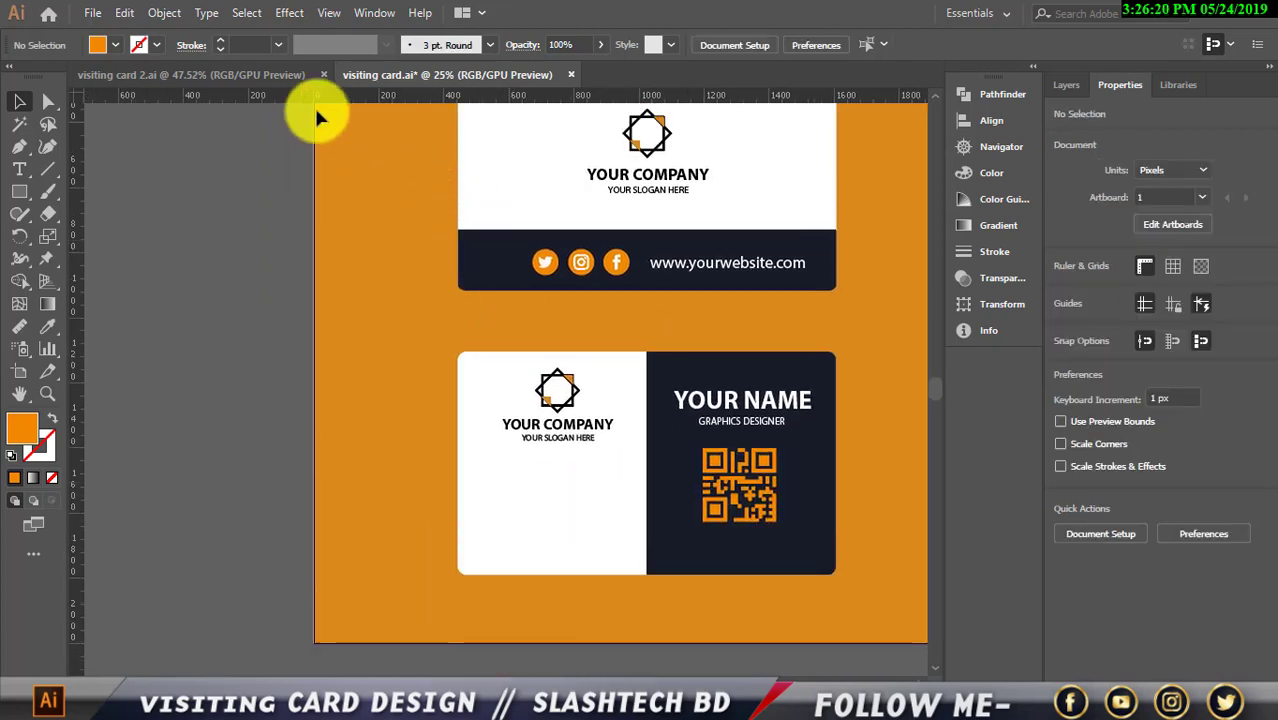
Copy the four contact icons from visiting card 2.ai onto the card's white half and nudge them into place
left_click(274, 74)
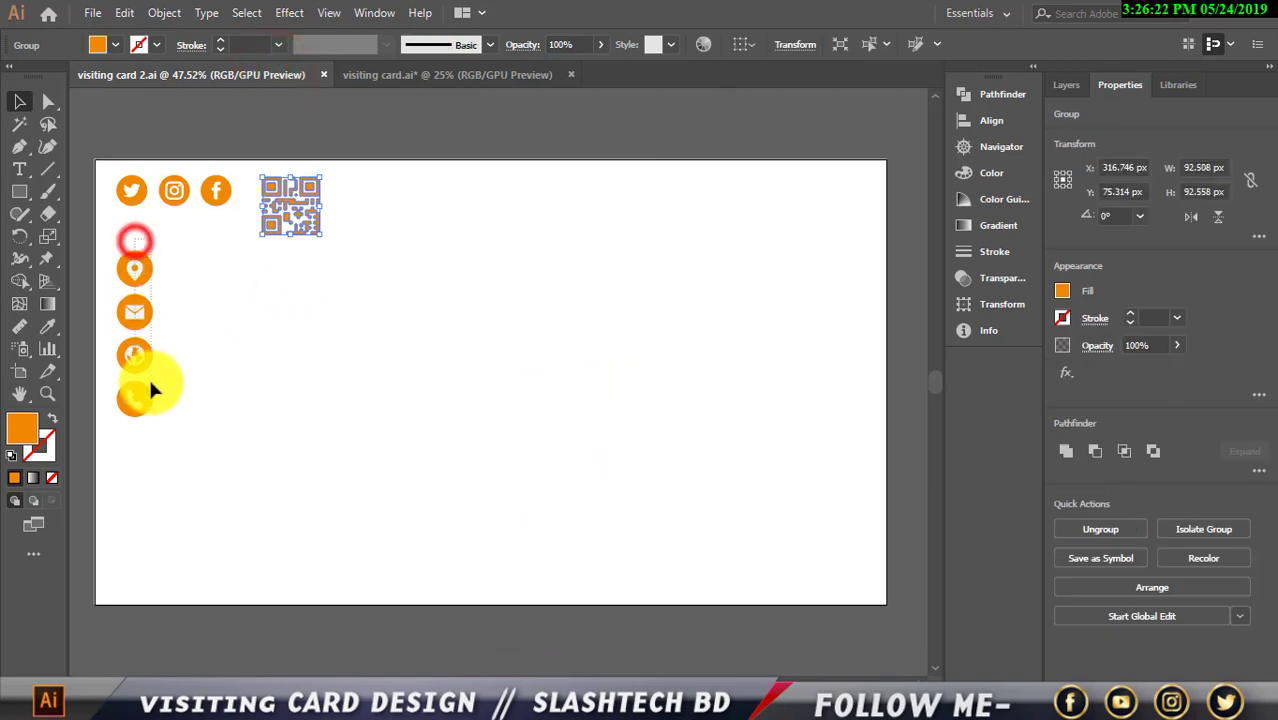
left_click_drag(150, 390, 148, 395)
left_click_drag(135, 298, 388, 404)
left_click_drag(487, 468, 487, 470)
scroll(487, 470, "up", 1)
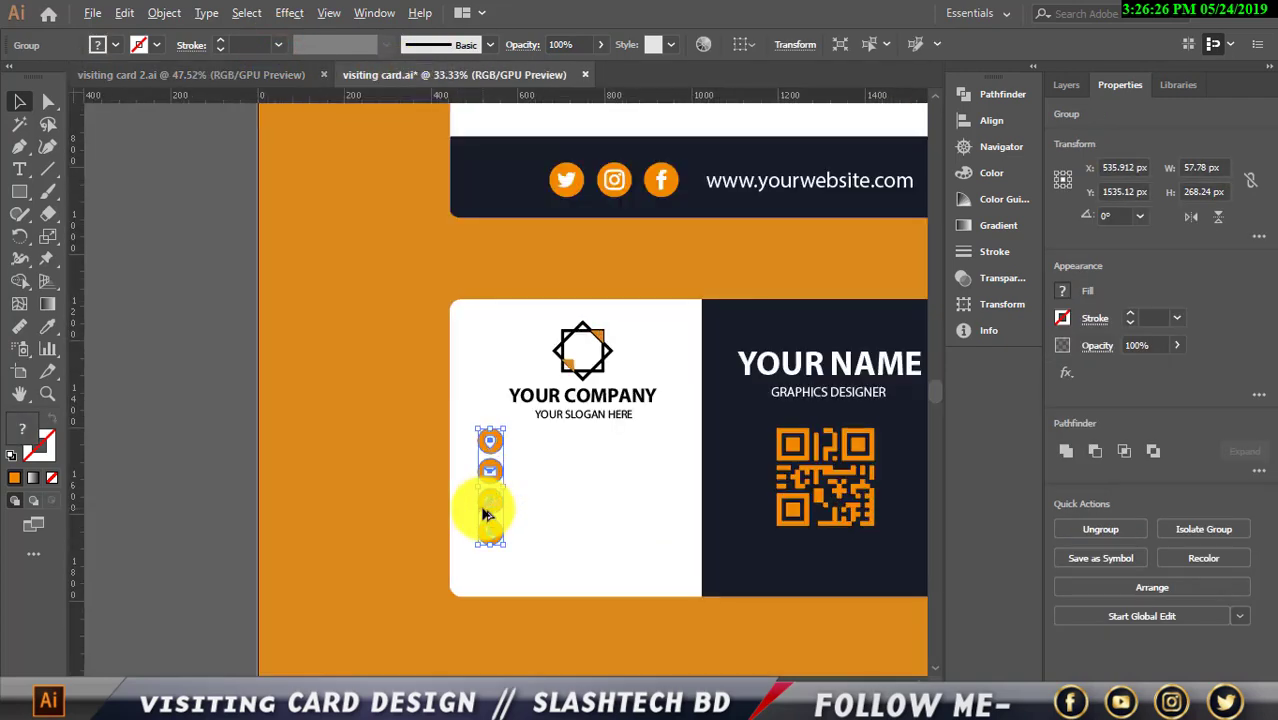
key("Down")
key("Down")
key("Down")
key("Down")
key("Down")
key("Down")
key("Down")
key("Down")
key("Down")
key("Down")
key("Down")
key("Down")
key("Down")
key("Down")
key("Down")
key("Down")
key("Down")
key("Down")
key("Down")
key("Down")
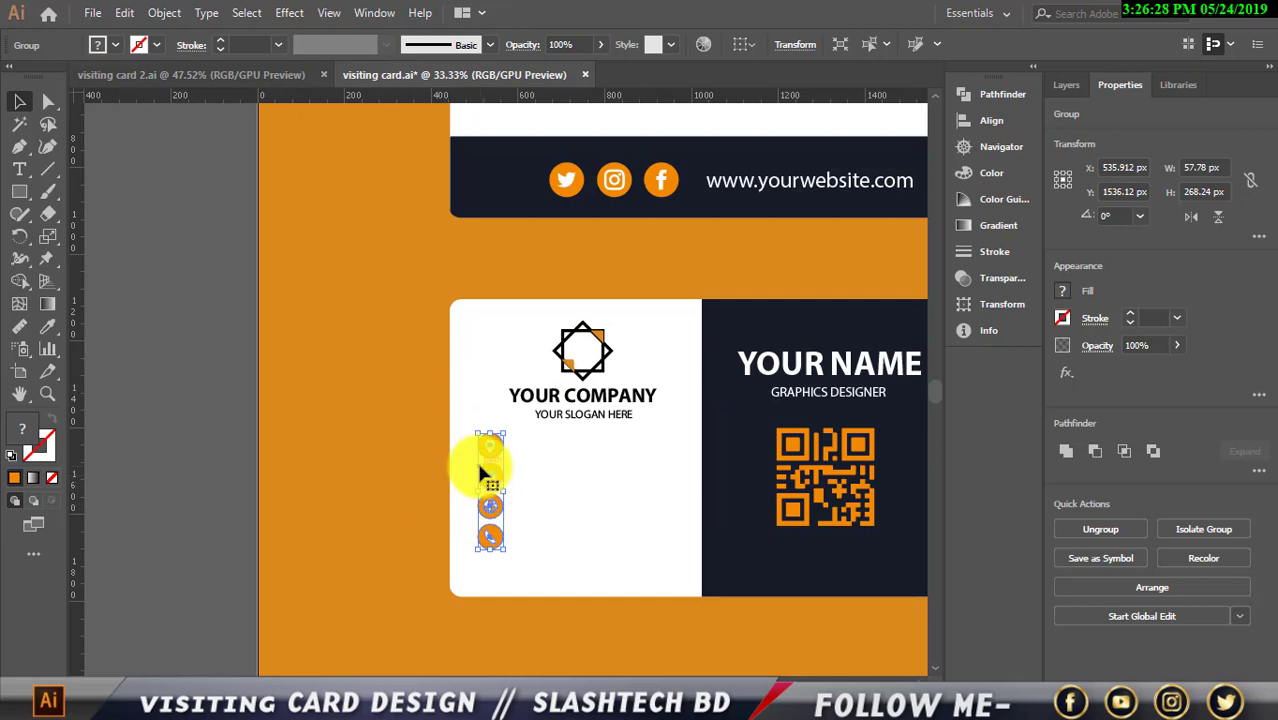
key("Left")
key("Left")
key("Left")
key("Left")
key("Left")
key("Left")
key("Left")
key("Left")
key("Left")
key("Left")
key("Left")
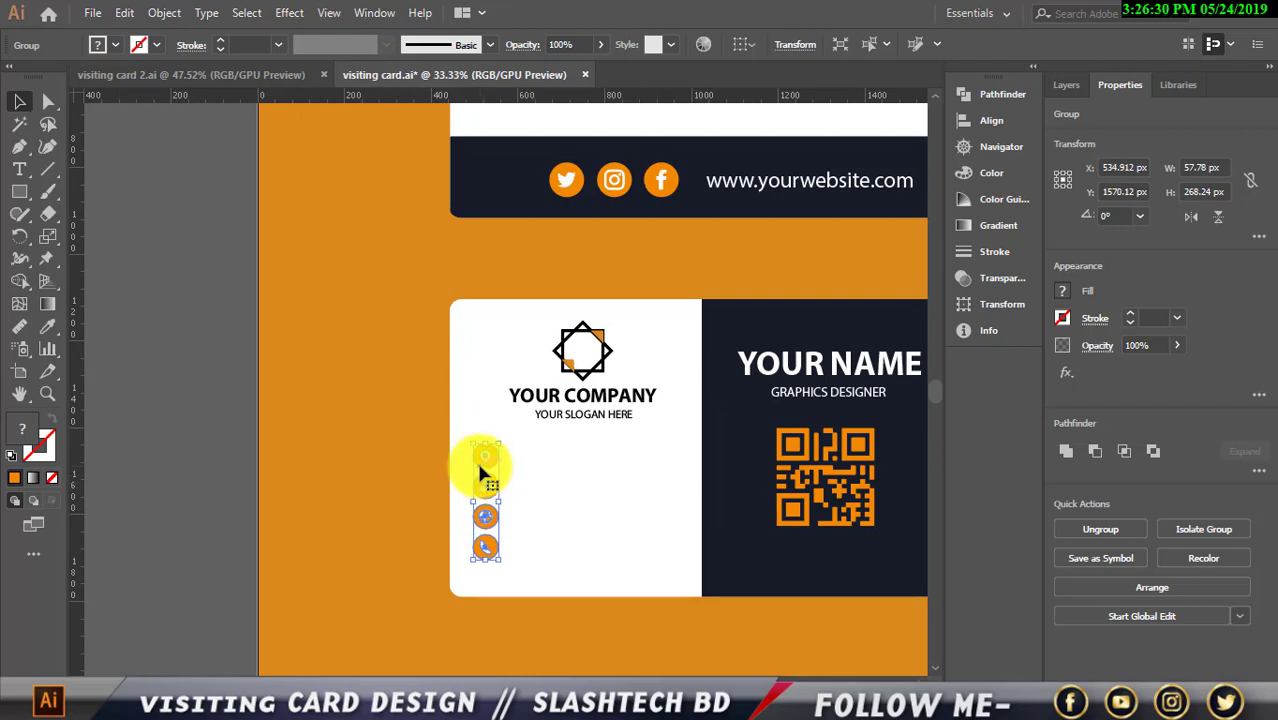
key("Down")
key("Down")
key("Down")
left_click(209, 418)
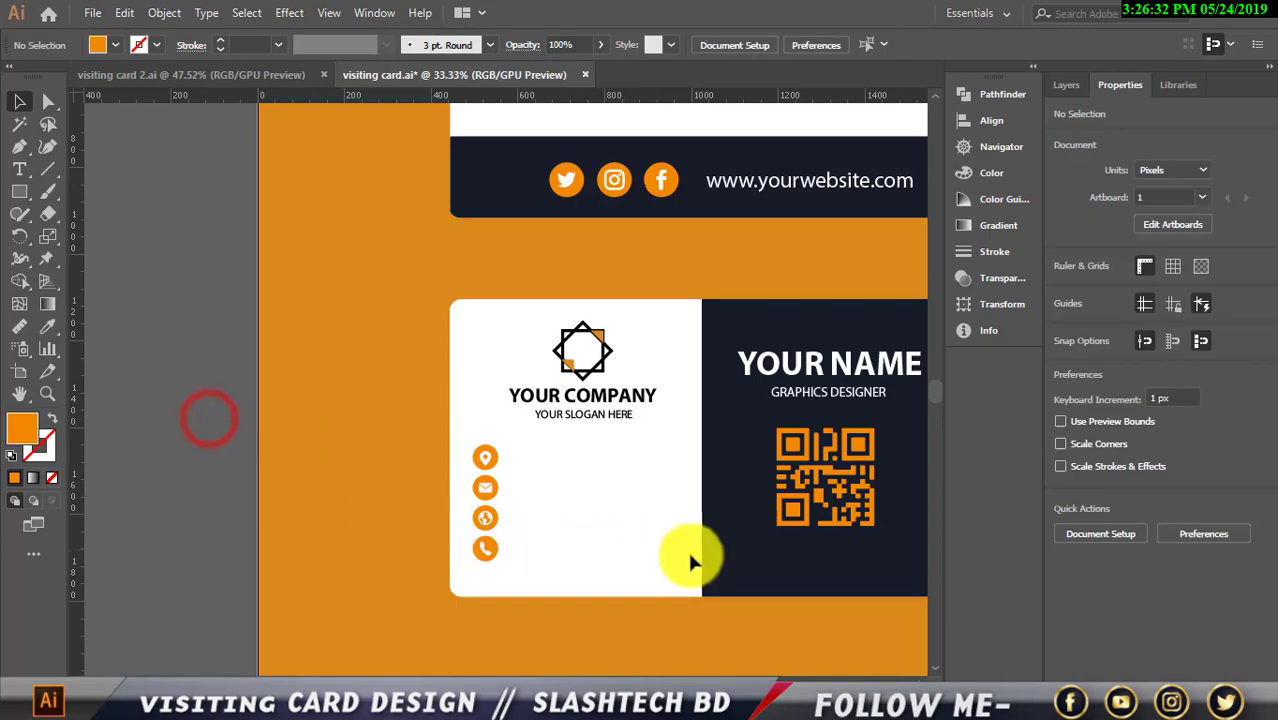
Ungroup the contact icon column so each icon is separate
scroll(690, 549, "down", 1)
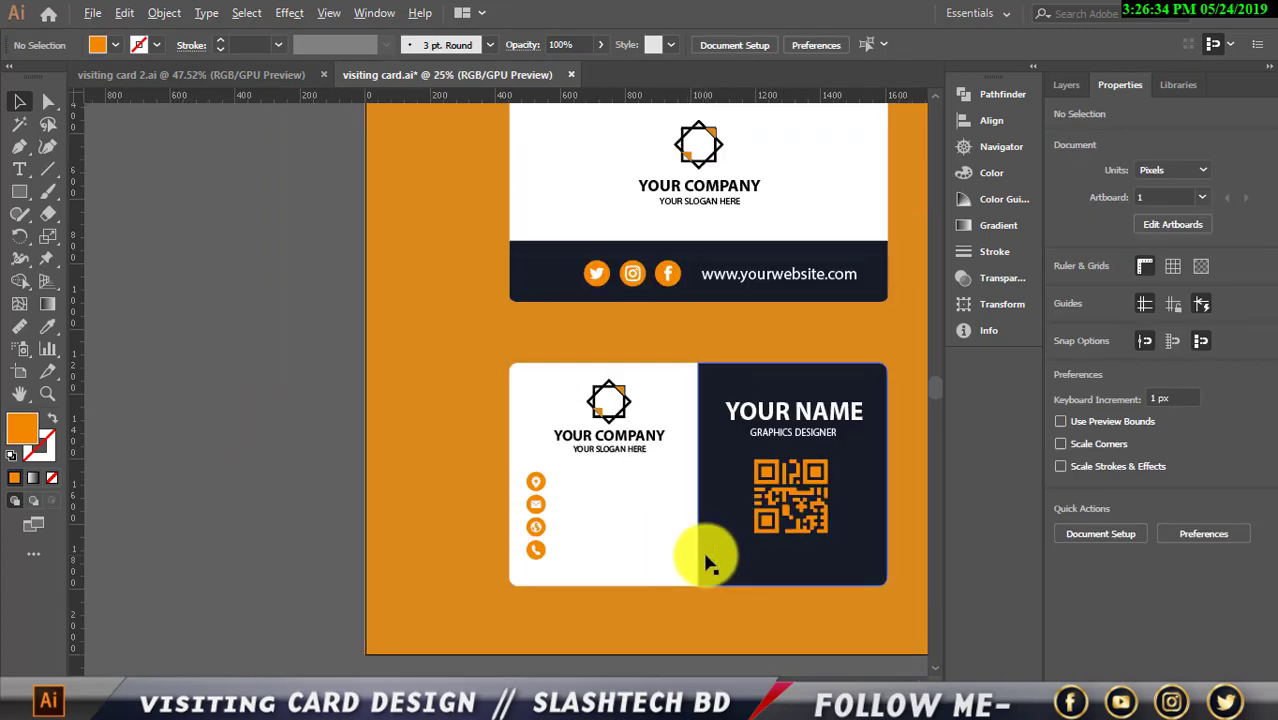
scroll(707, 549, "up", 1)
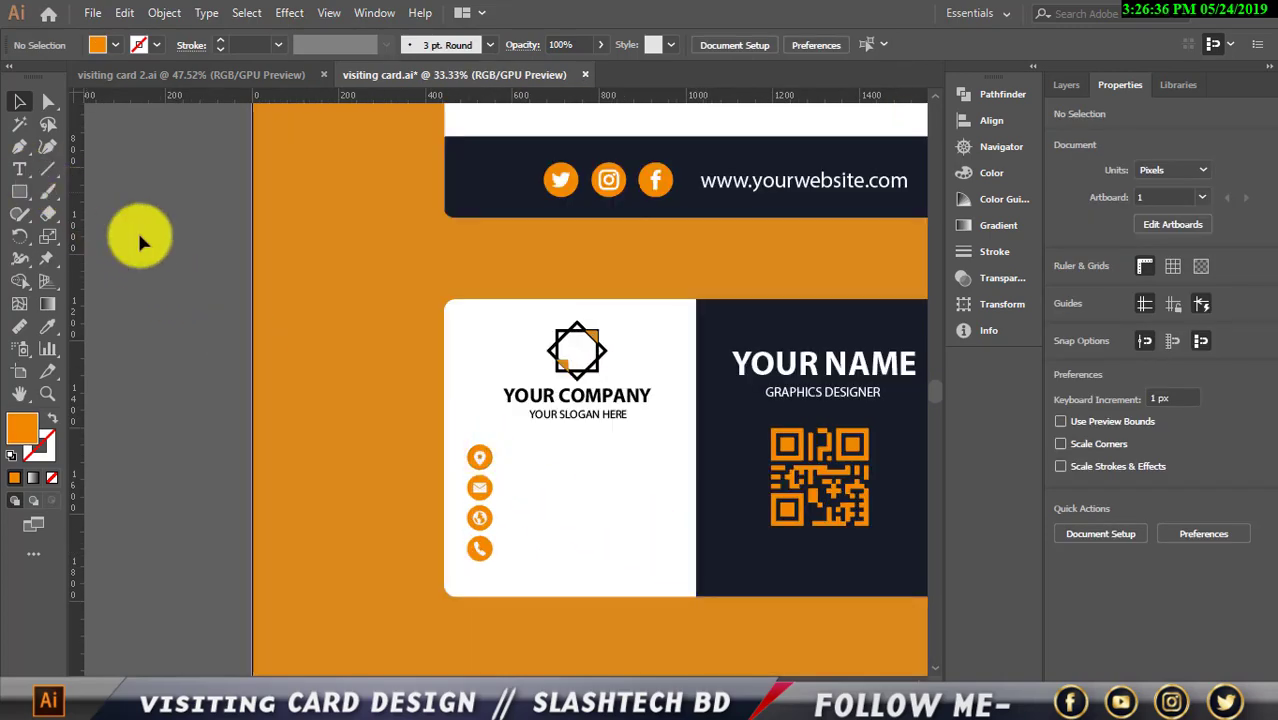
right_click(481, 456)
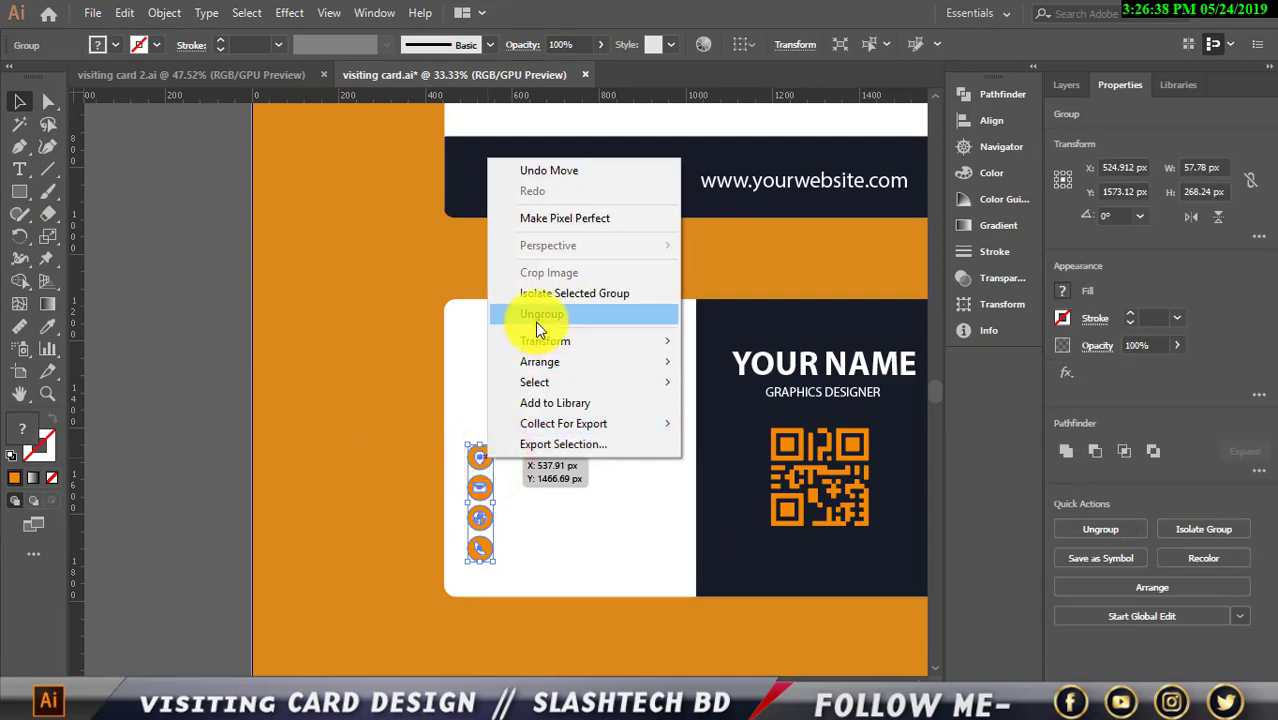
left_click(535, 318)
left_click(257, 335)
scroll(574, 568, "up", 1)
scroll(512, 558, "up", 1)
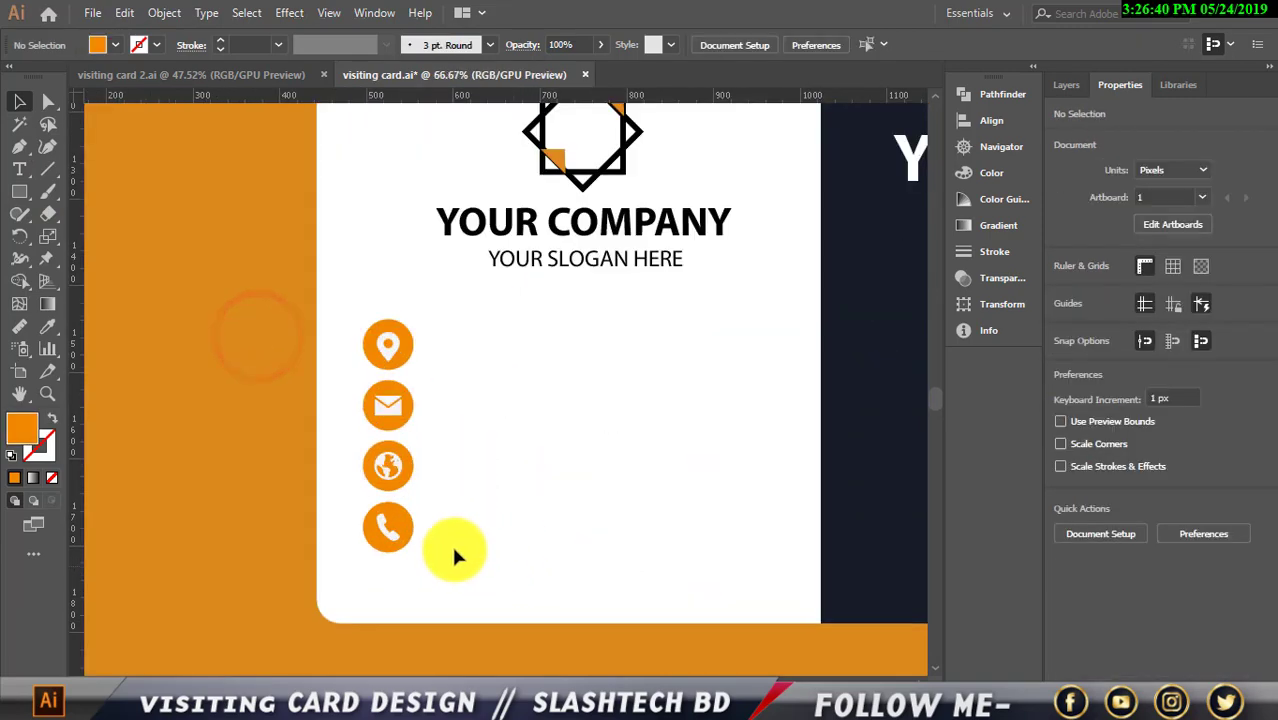
left_click(393, 535)
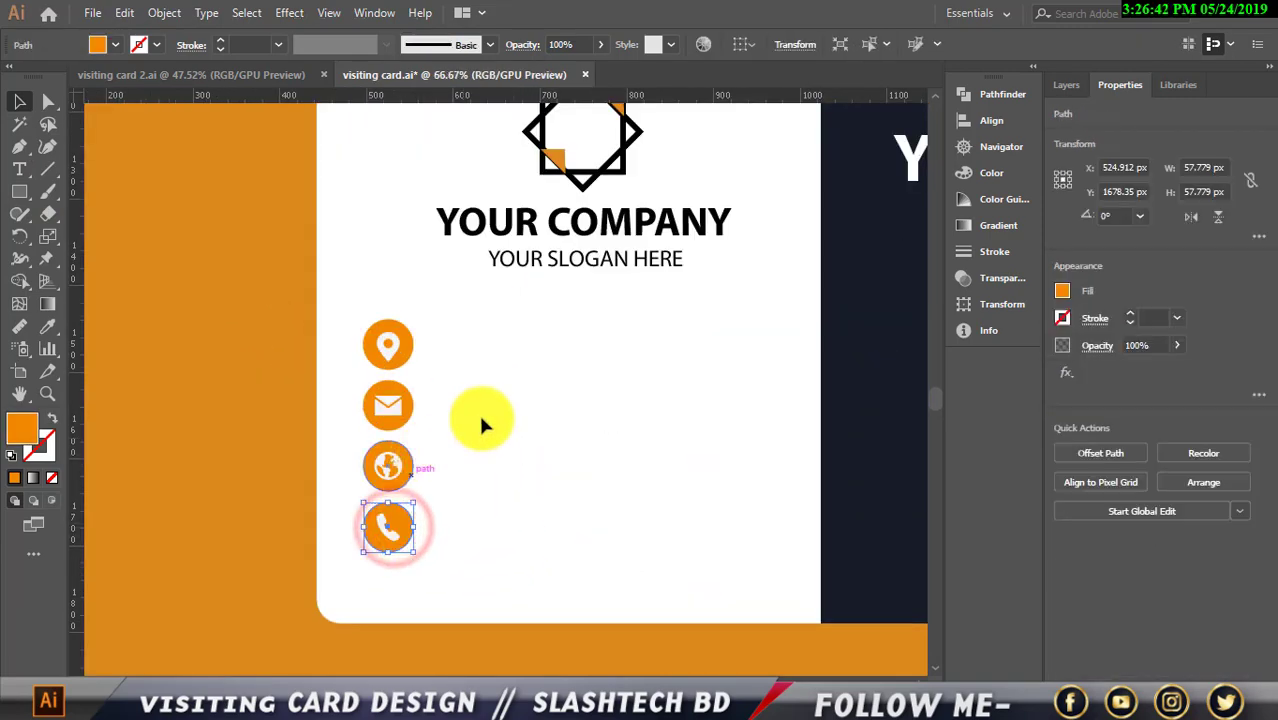
left_click(160, 293)
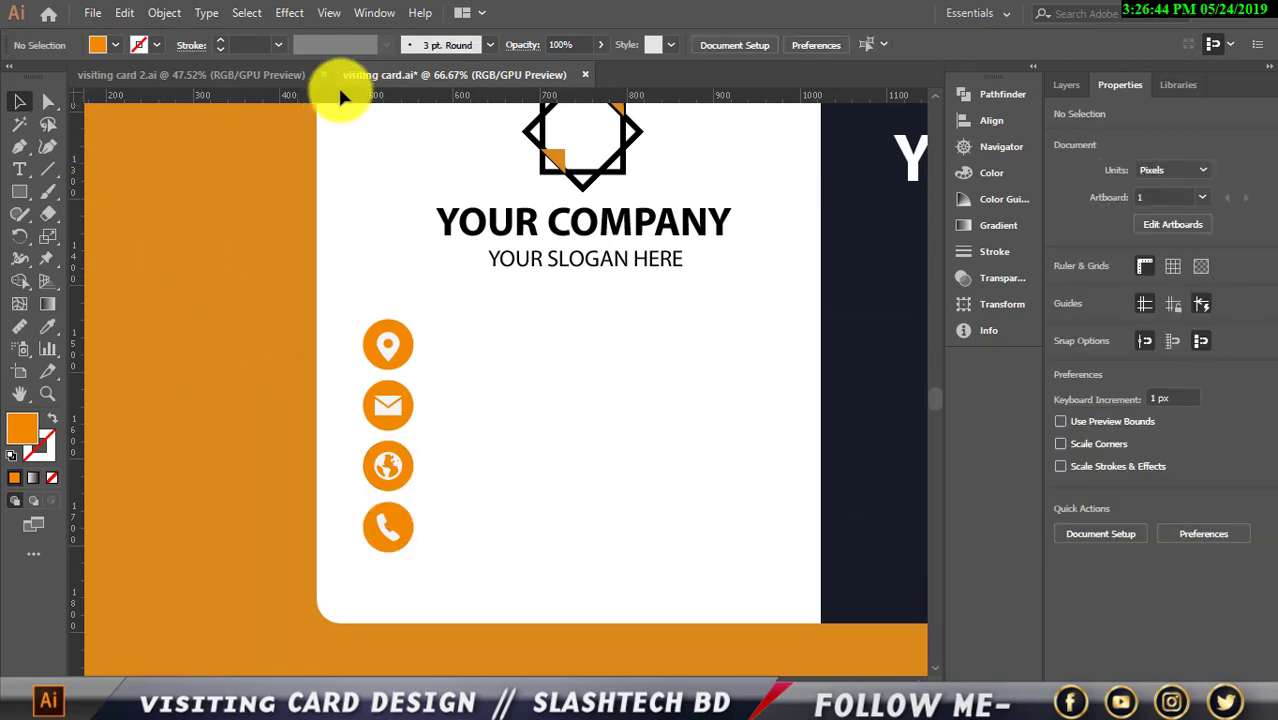
Place four horizontal guides along the contact icon rows, nudging the lowest one up
left_click_drag(345, 96, 374, 320)
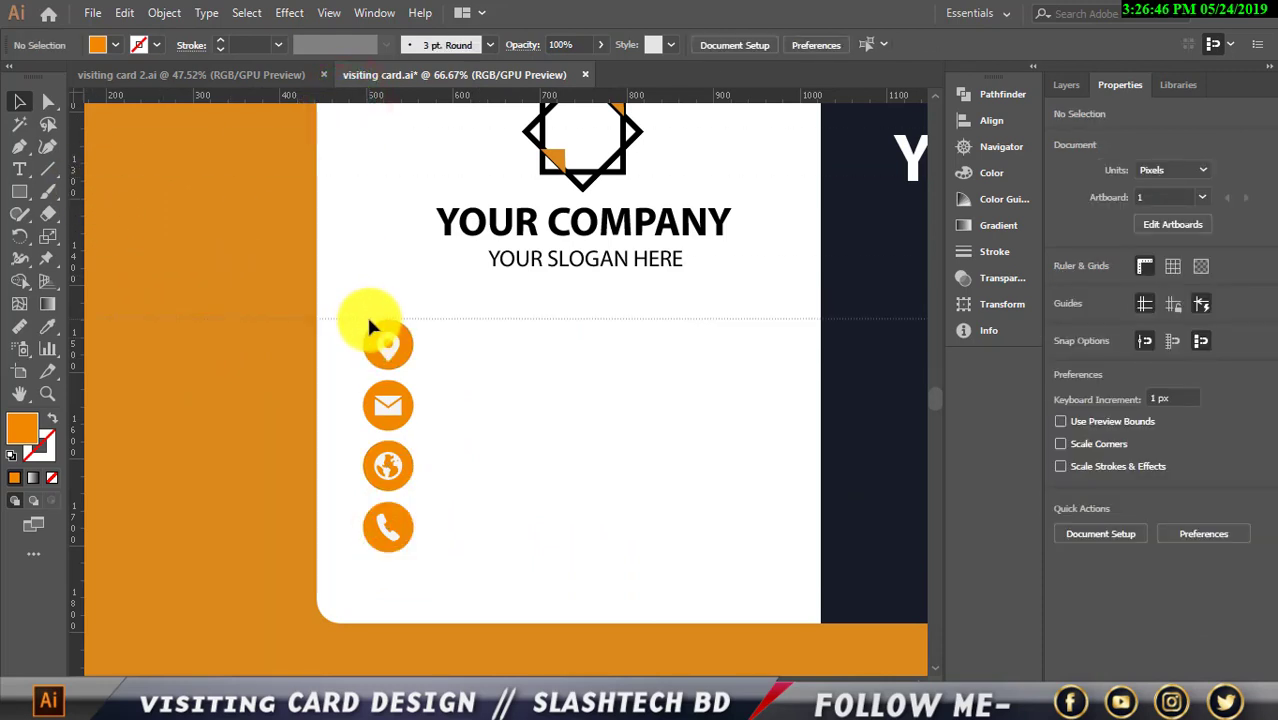
left_click_drag(402, 92, 407, 370)
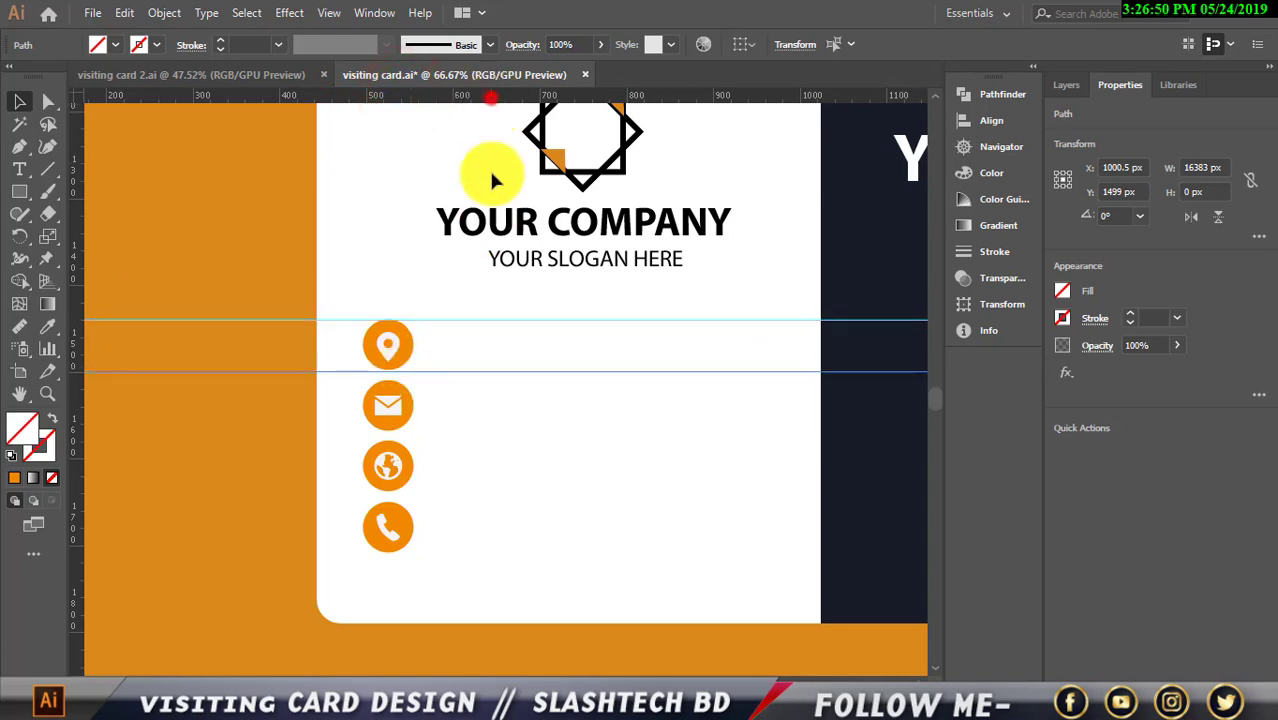
left_click_drag(490, 95, 475, 432)
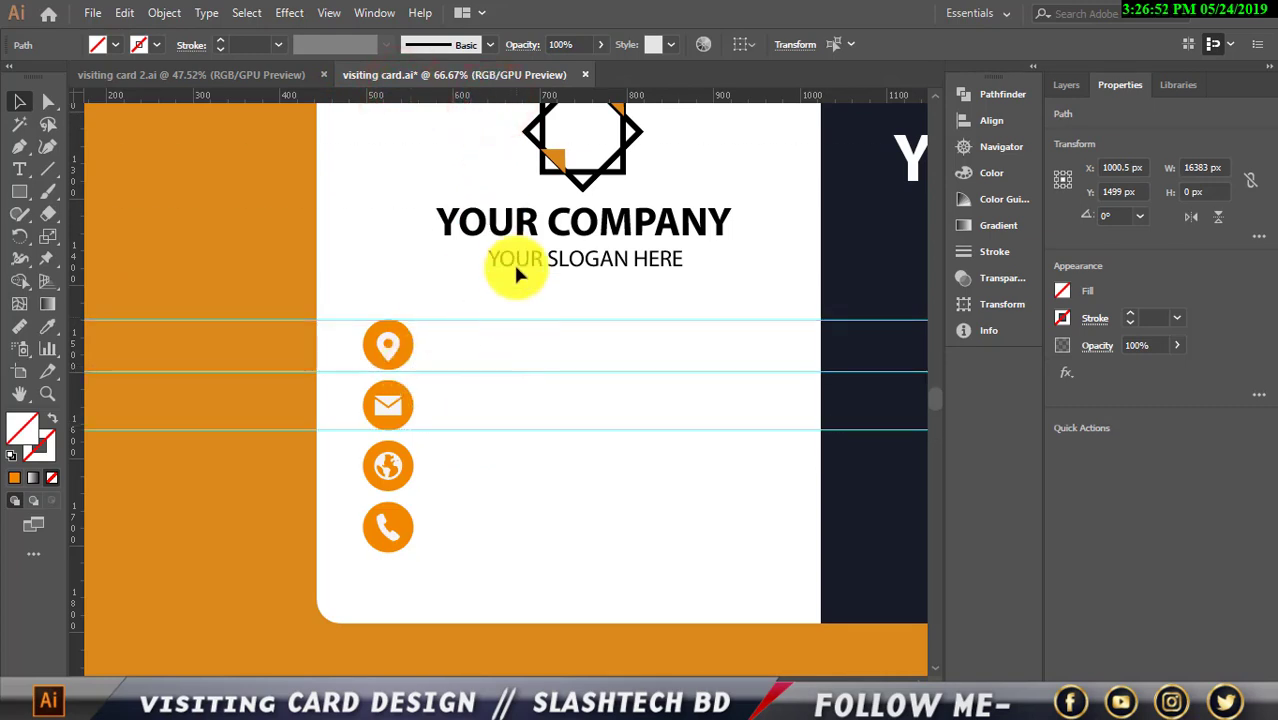
left_click_drag(513, 95, 494, 556)
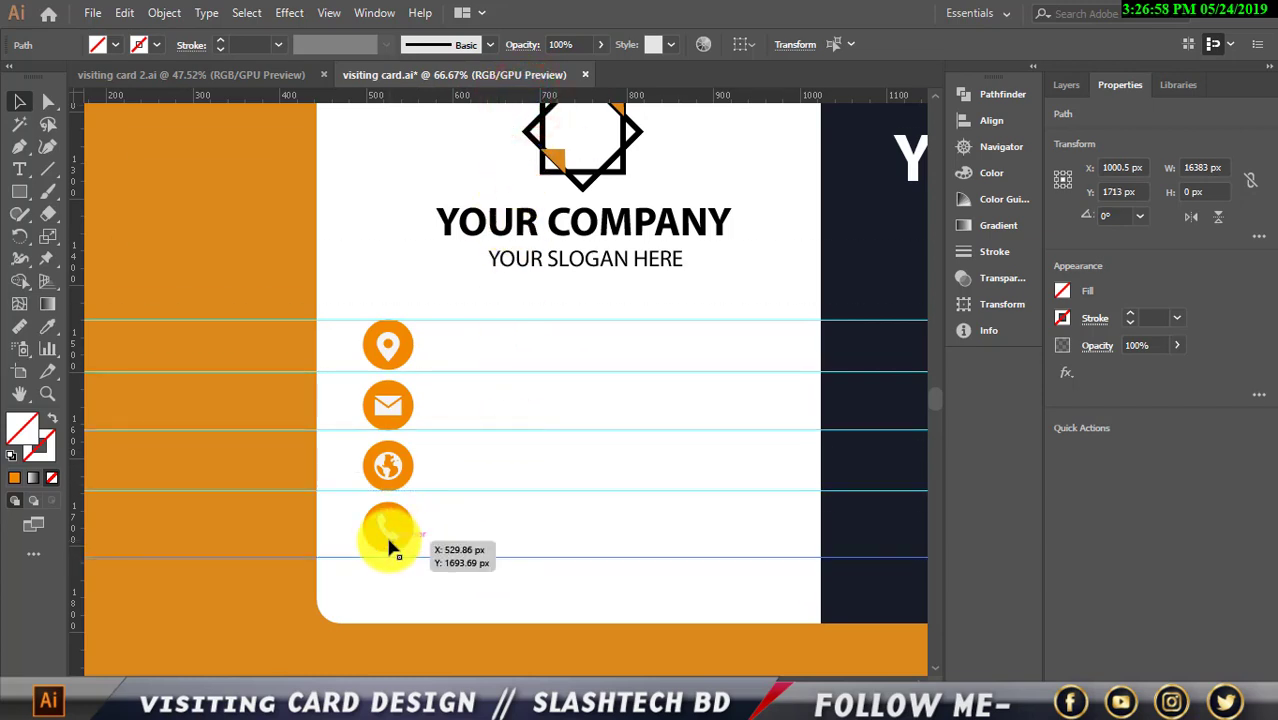
left_click(388, 527)
left_click(445, 543)
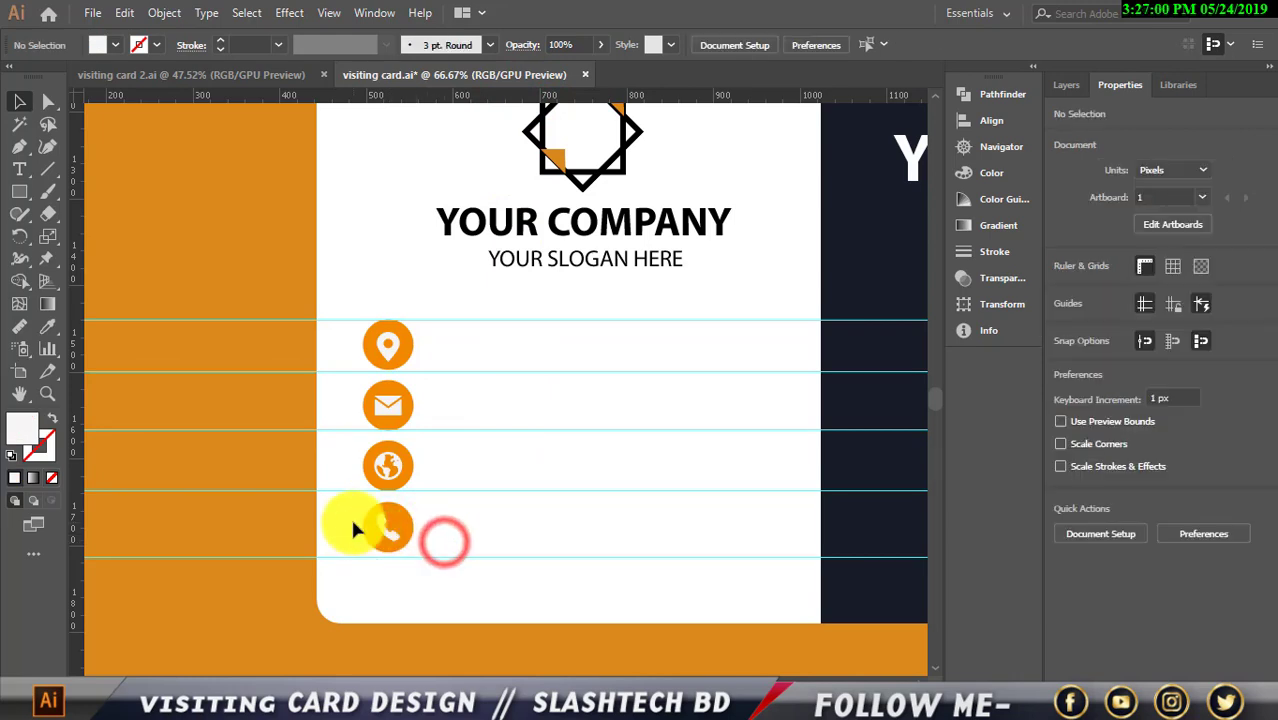
left_click_drag(350, 518, 411, 524)
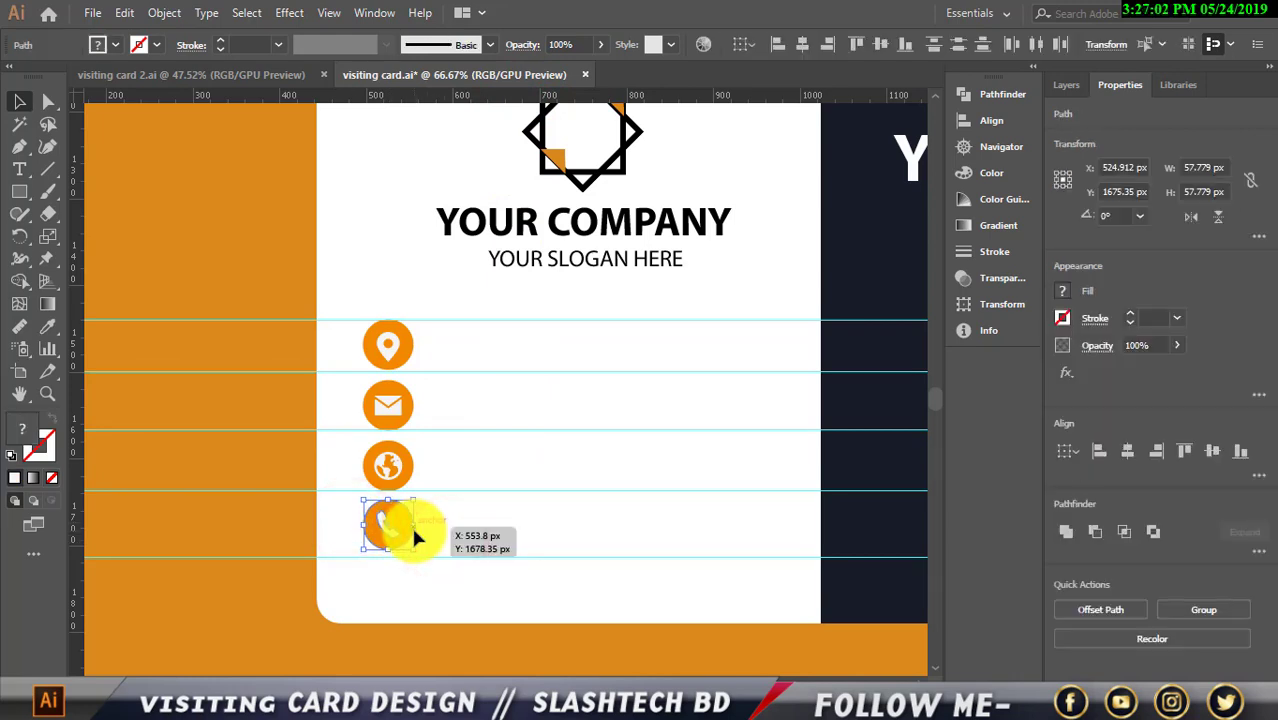
left_click(469, 541)
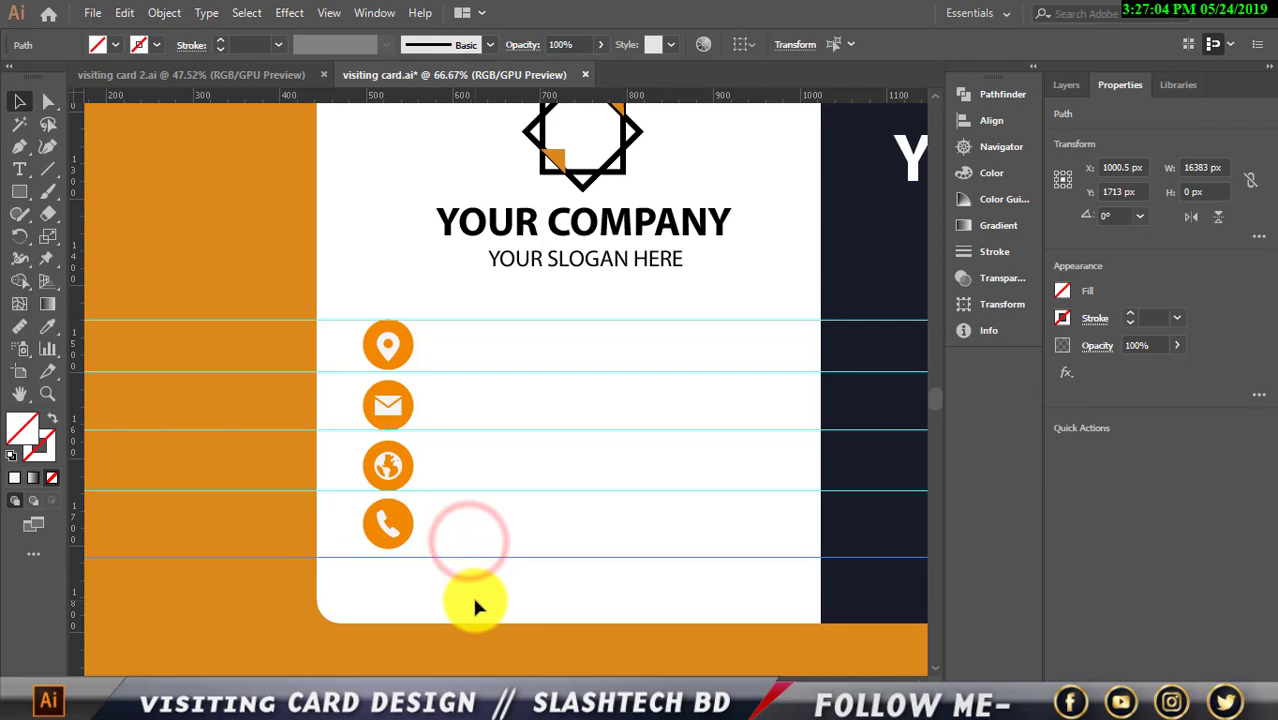
key("Up")
key("Up")
key("Up")
key("Up")
key("Up")
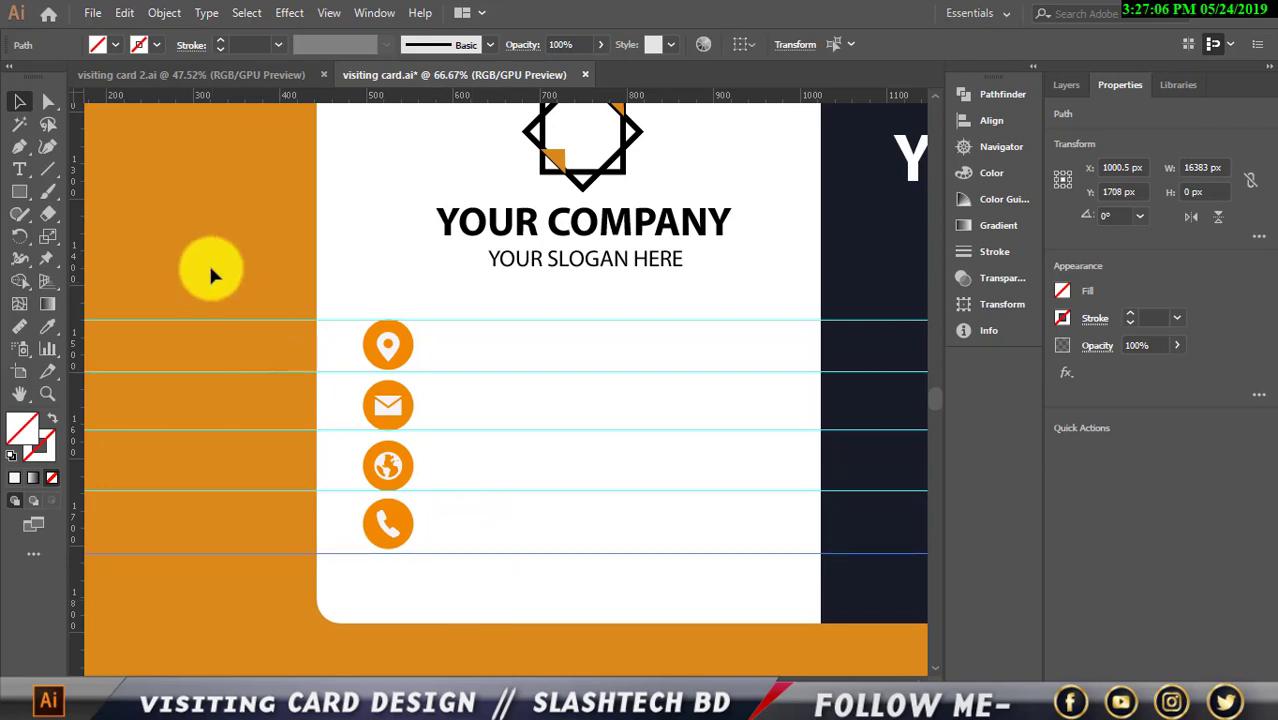
left_click(218, 218)
Start a text line beside the location icon, typing "D" for DHAKA
key("t")
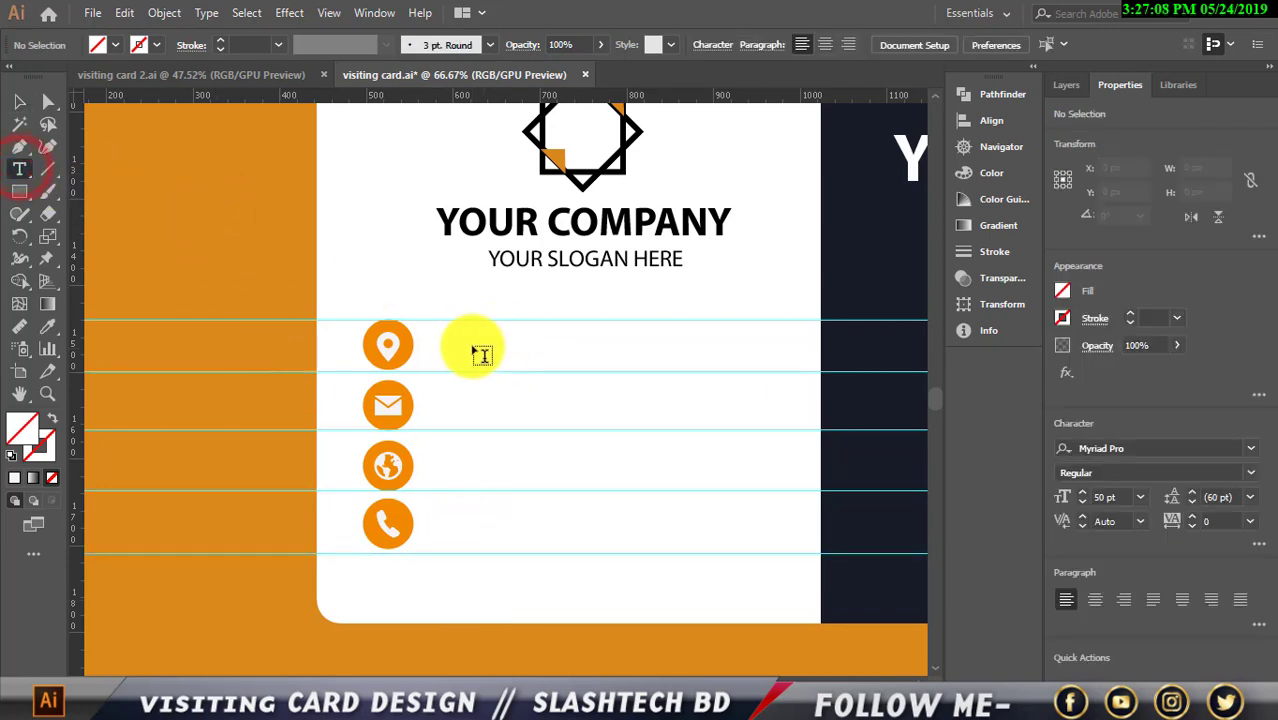
left_click(466, 345)
key("BackSpace")
type("DHAKA,NARAYANGNJ")
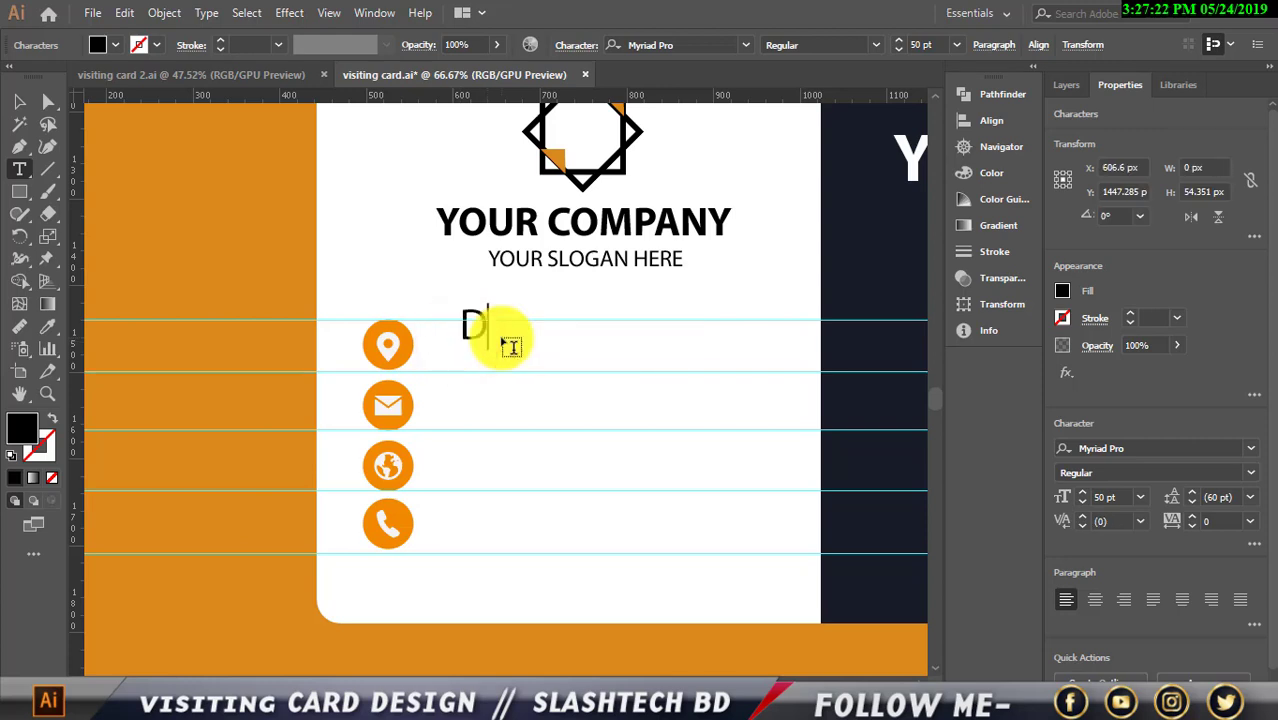
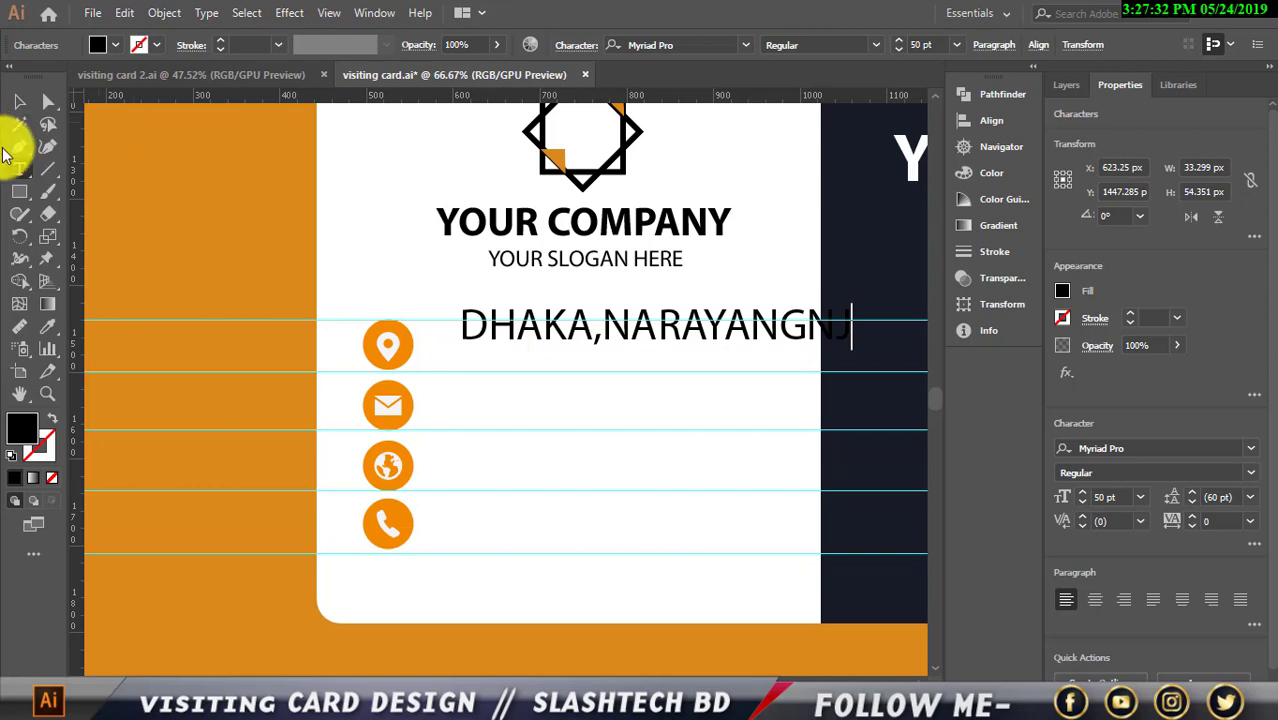
Size the DHAKA,NARAYANGNJ address text to 29 pt and place it beside the location icon
left_click(19, 101)
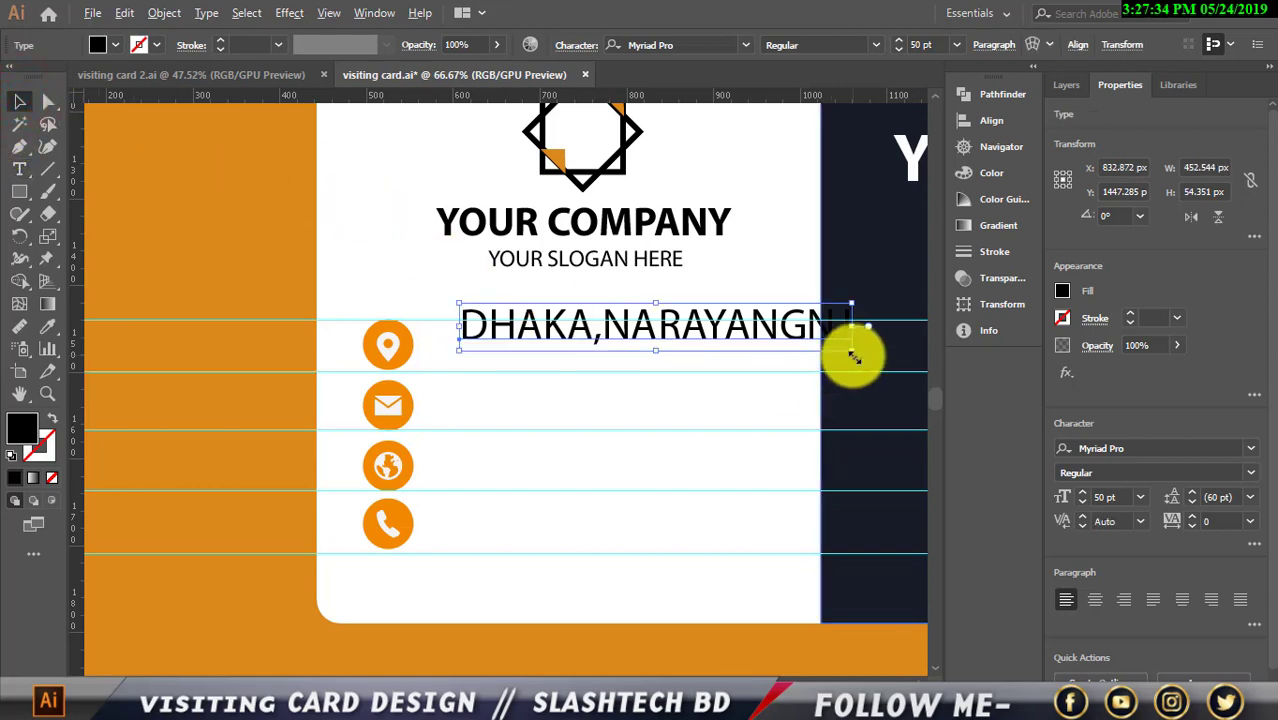
left_click_drag(851, 349, 804, 341)
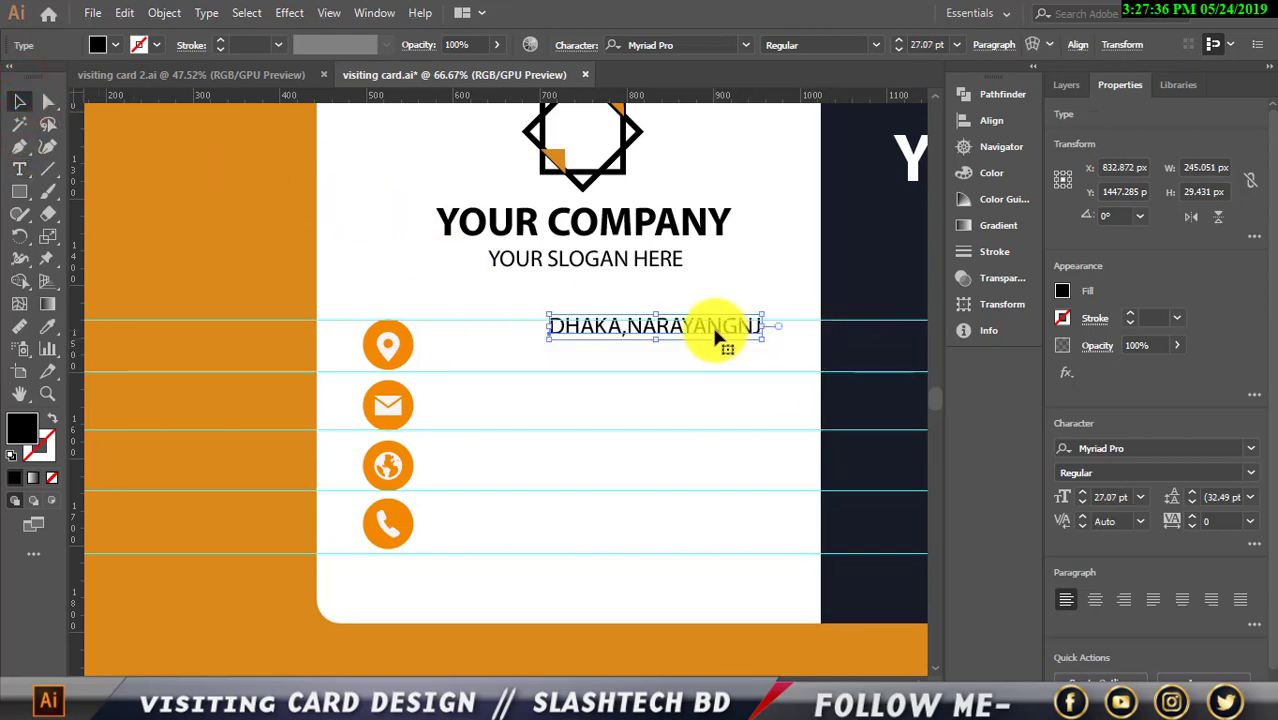
left_click_drag(716, 335, 601, 356)
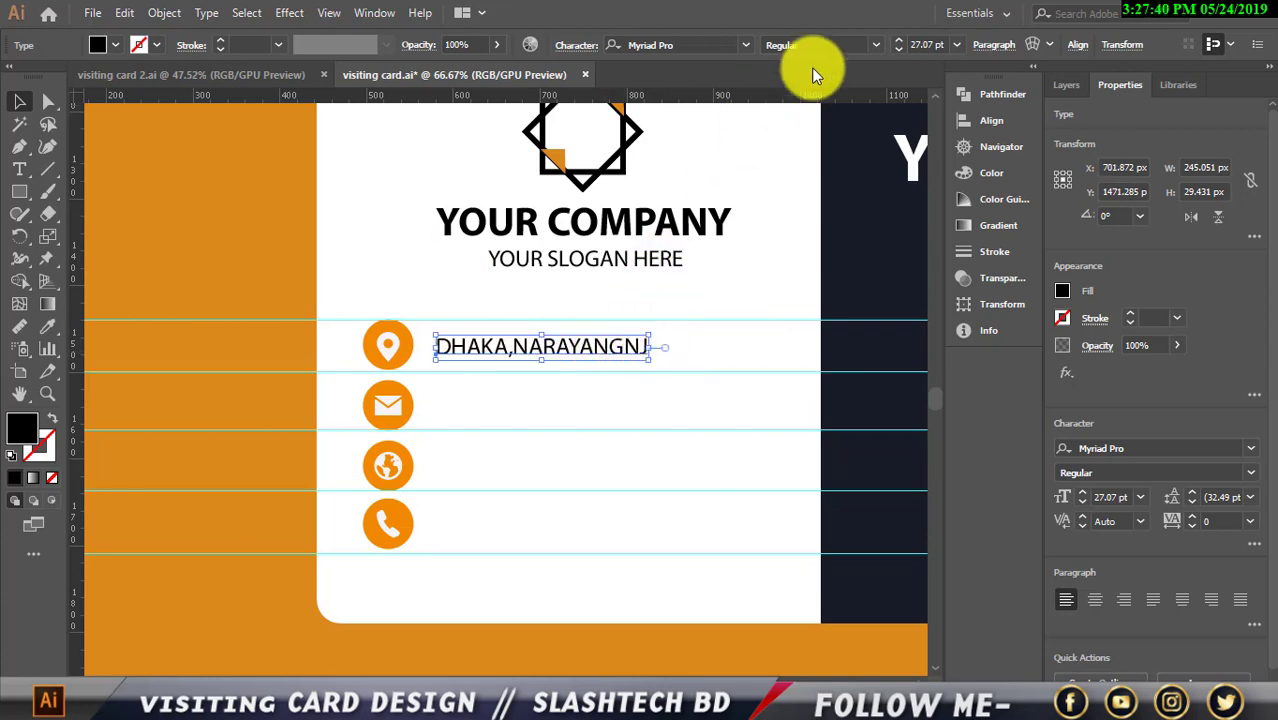
left_click(895, 40)
left_click(895, 40)
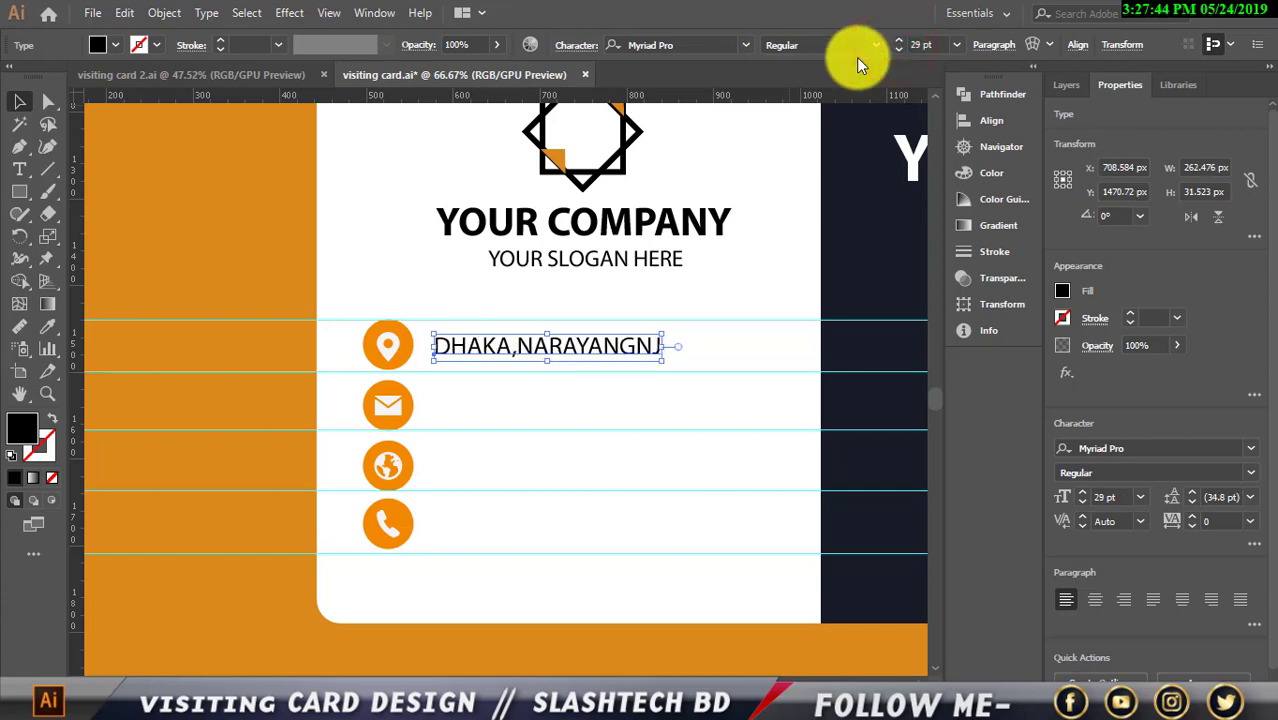
key("Left")
key("Left")
key("Left")
key("Left")
key("Left")
key("Left")
key("Up")
key("Up")
key("Up")
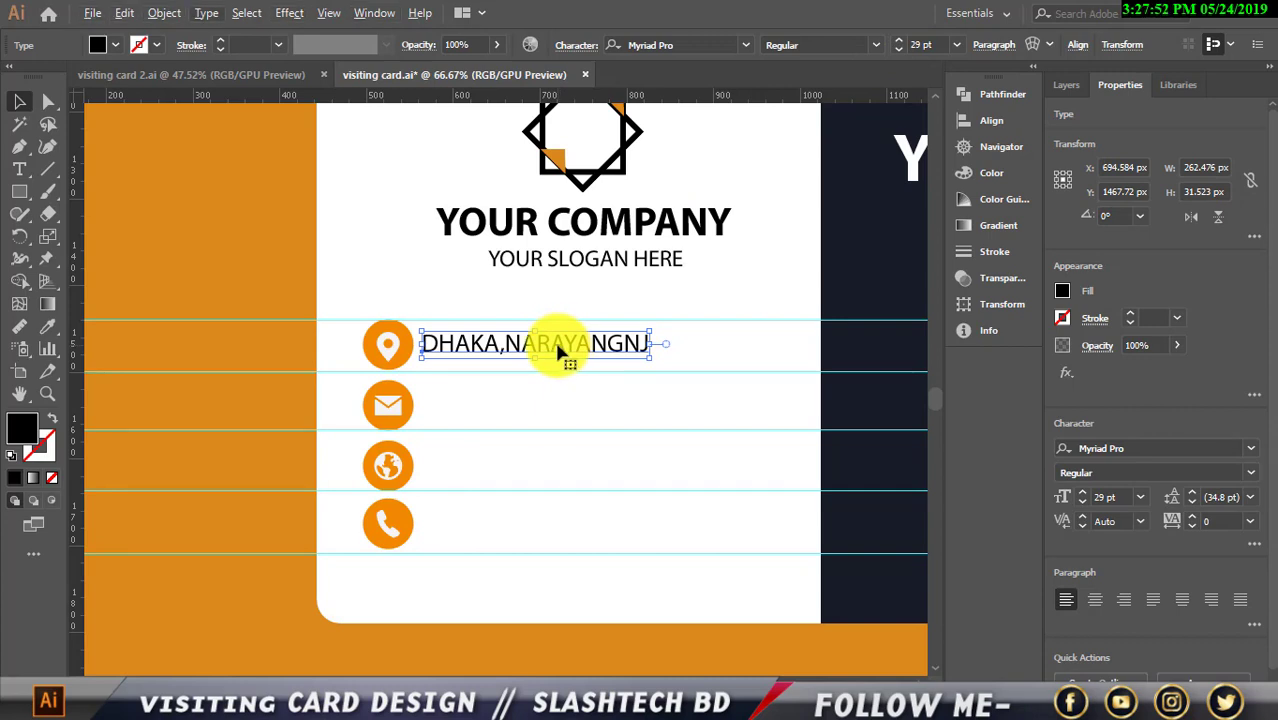
Fine-tune the address text's position, then Alt-drag copies into the rows below
left_click(216, 236)
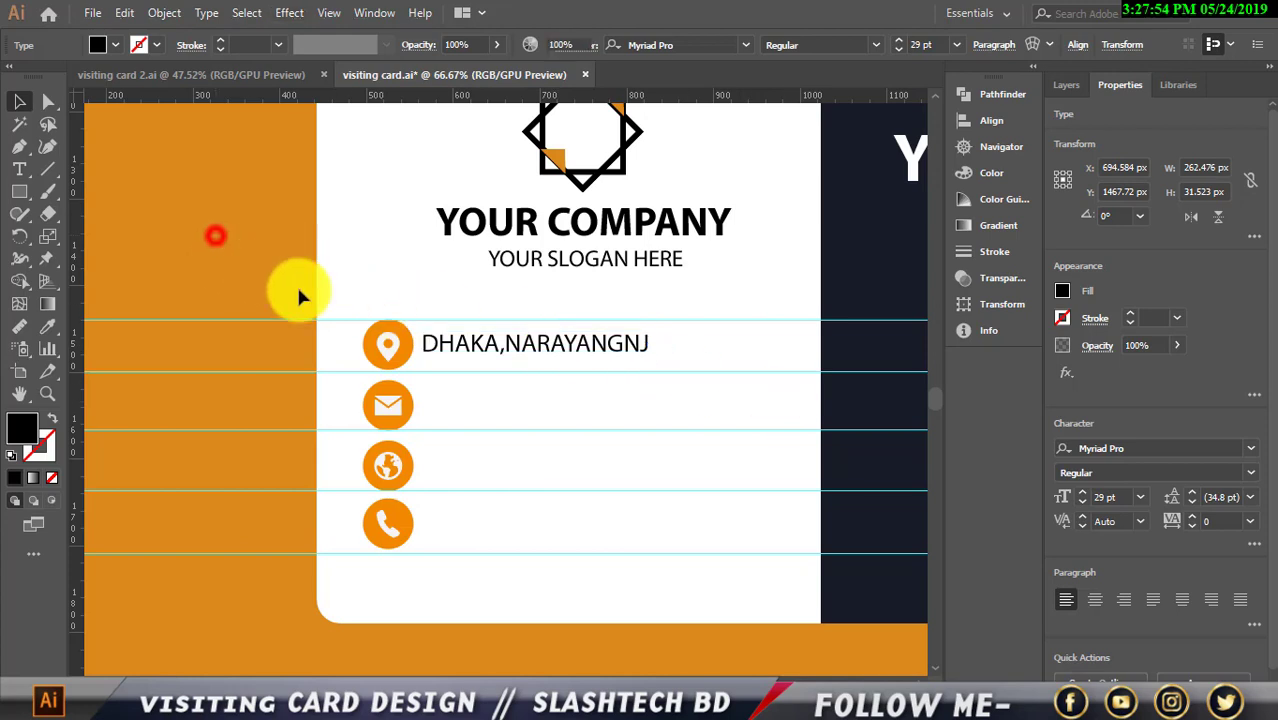
left_click(499, 332)
key("shift+Right")
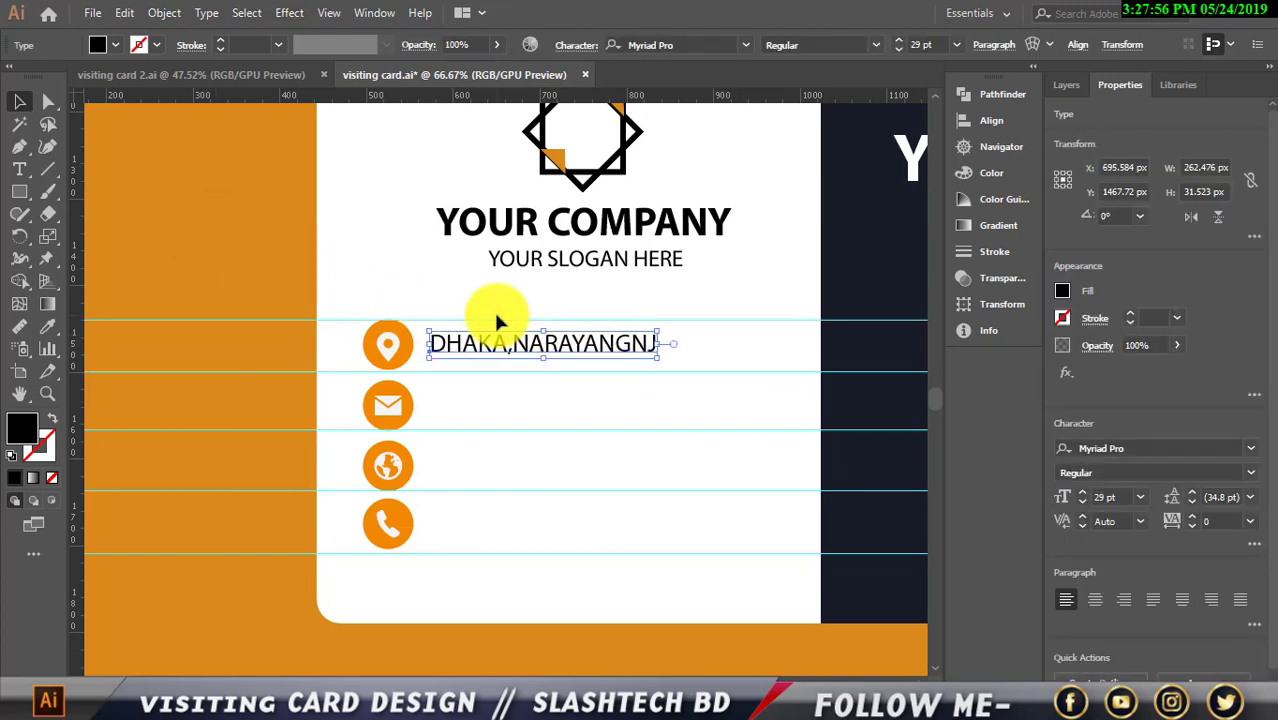
key("Down")
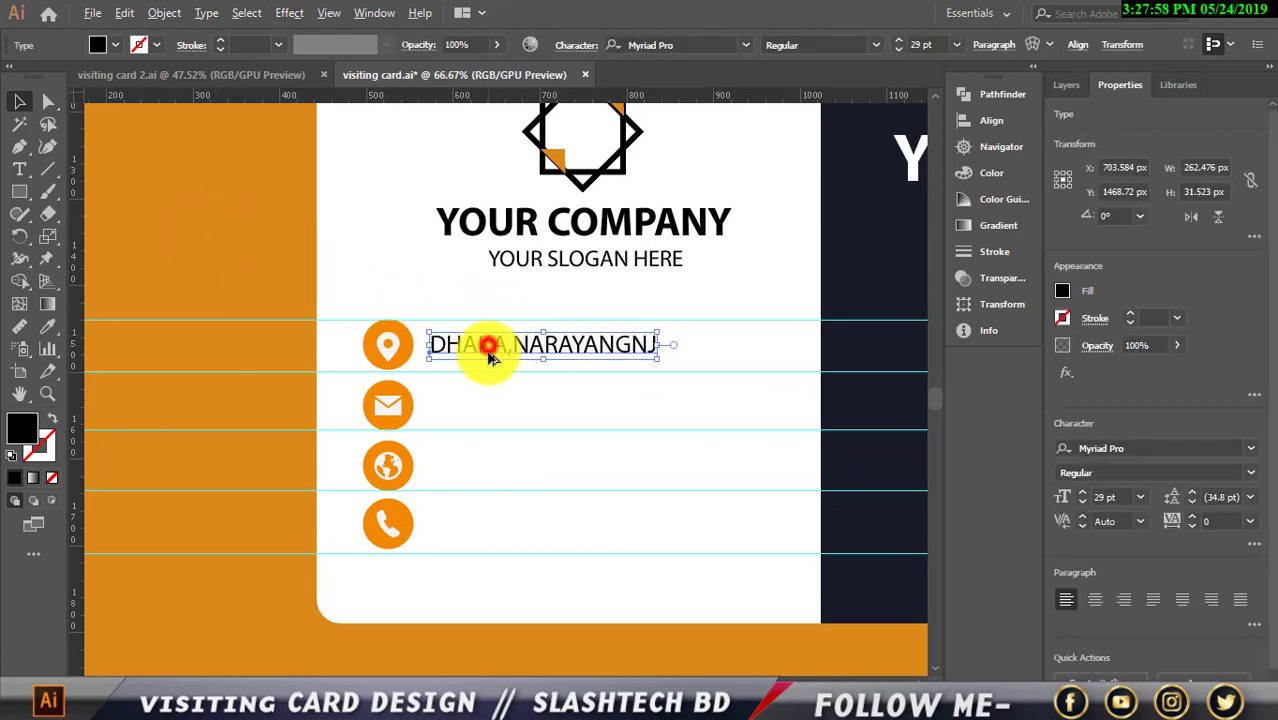
left_click_drag(491, 348, 490, 528)
Replace the copied text in the mail row with the e-mail address
left_click(562, 405)
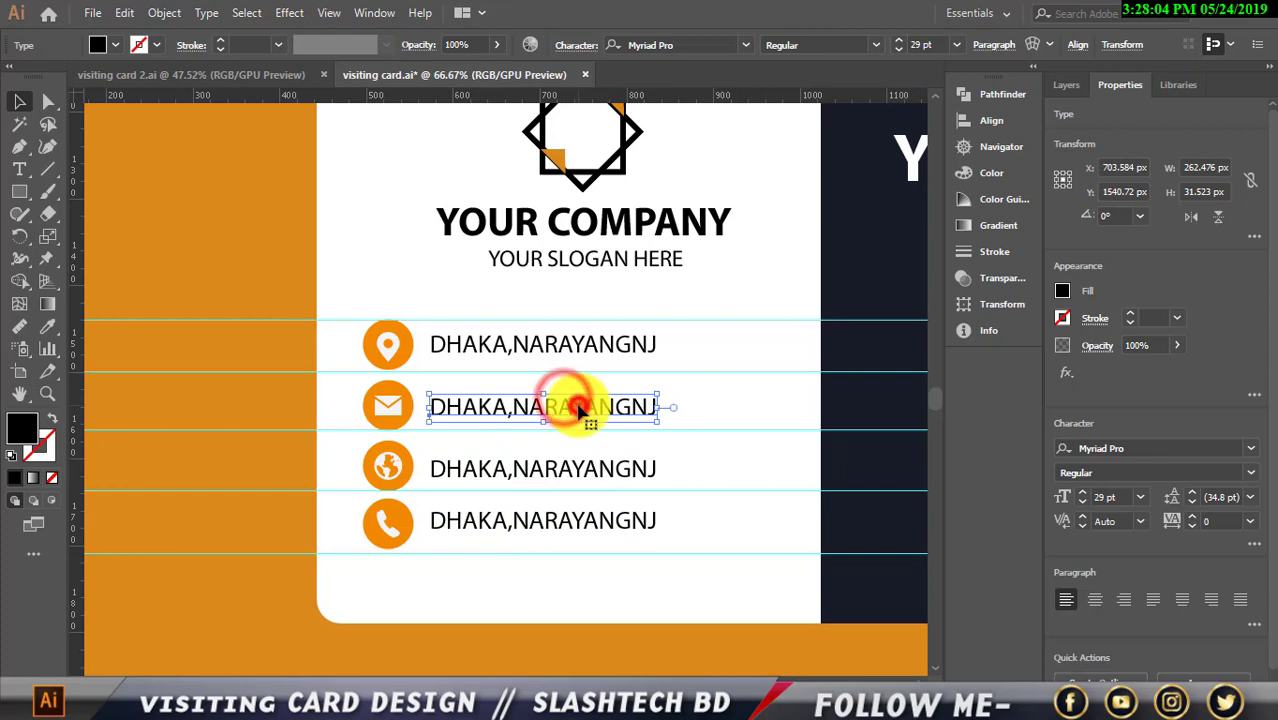
double_click(576, 407)
left_click_drag(656, 403, 437, 396)
scroll(450, 405, "up", 1)
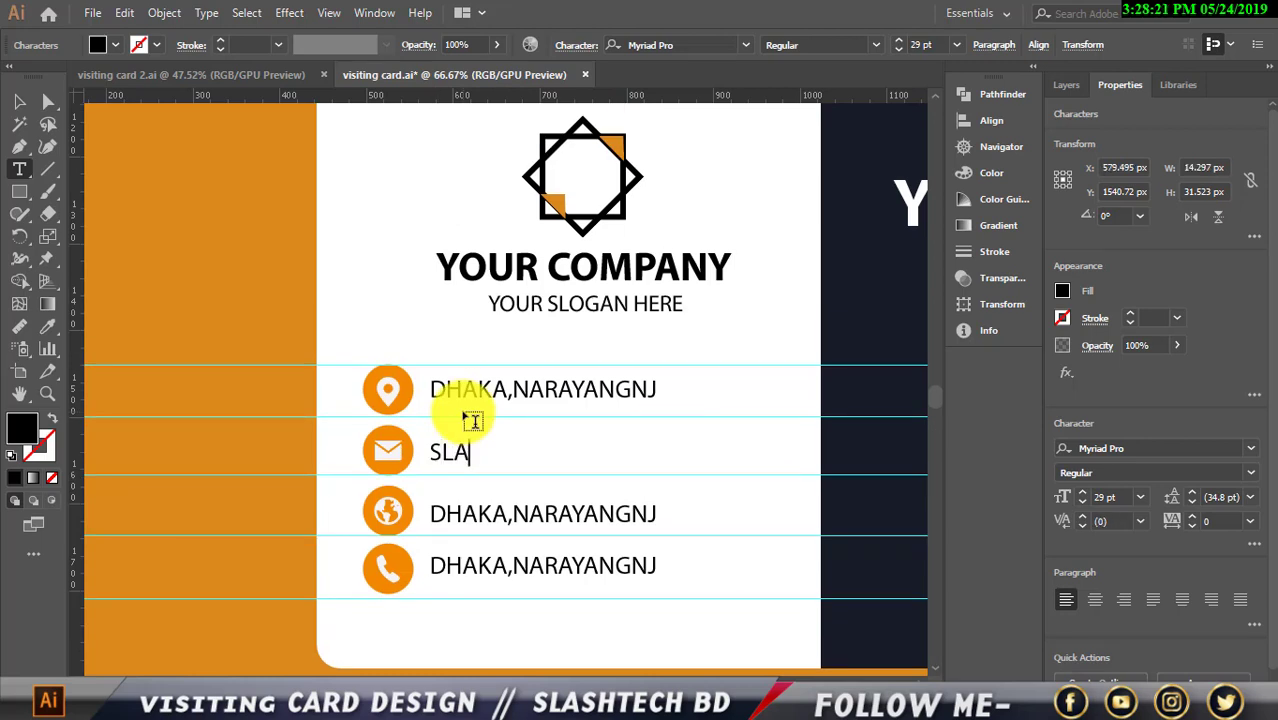
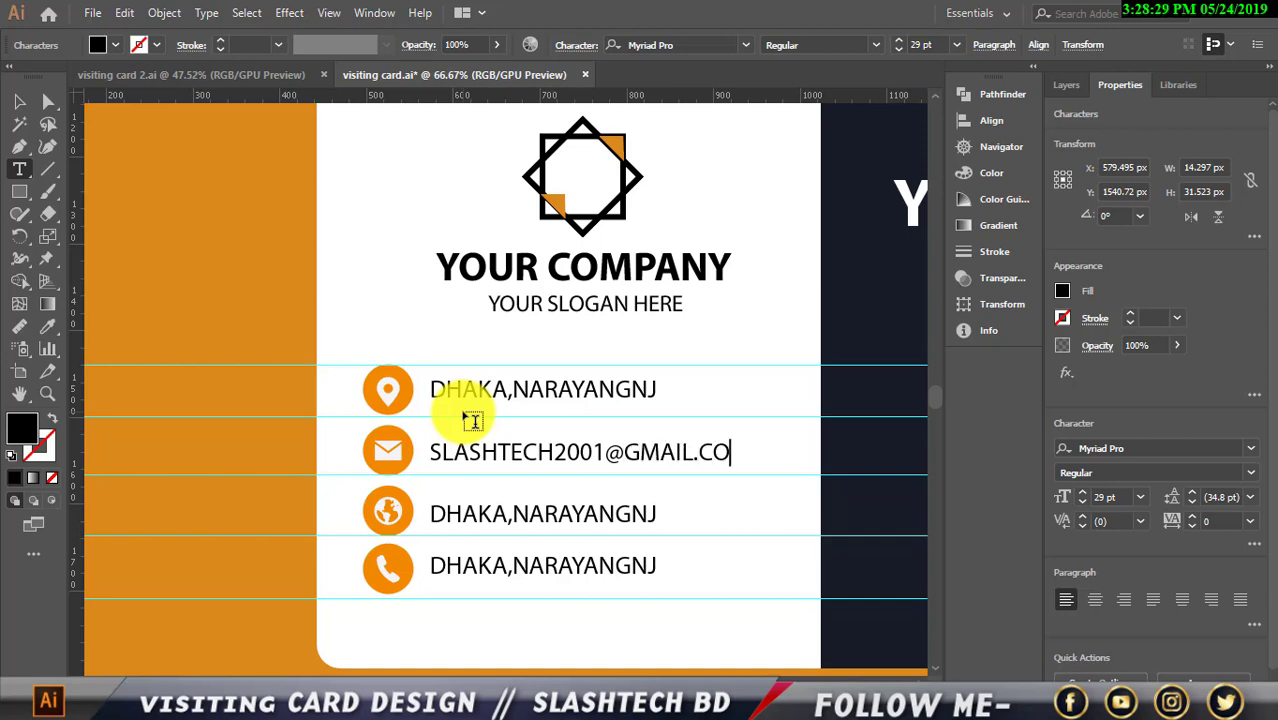
Replace the third-row text with the website address beginning 'WWW'
left_click(463, 513)
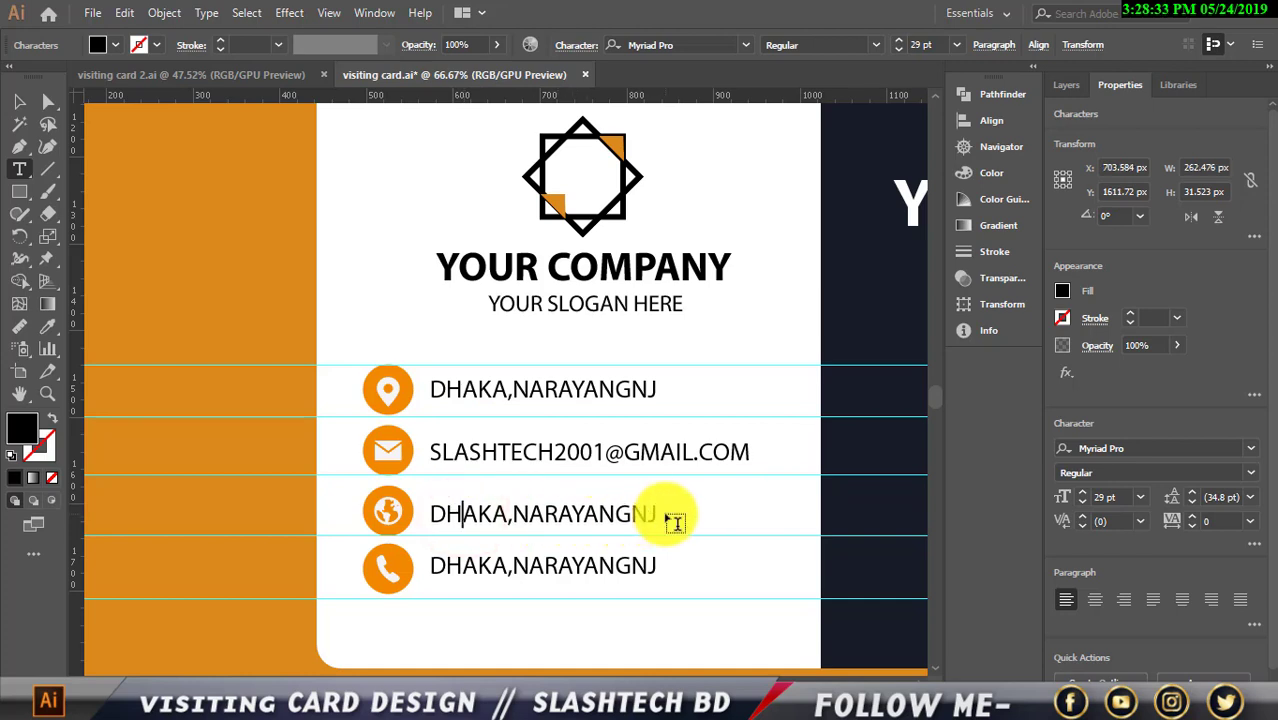
left_click_drag(666, 517, 434, 503)
key("BackSpace")
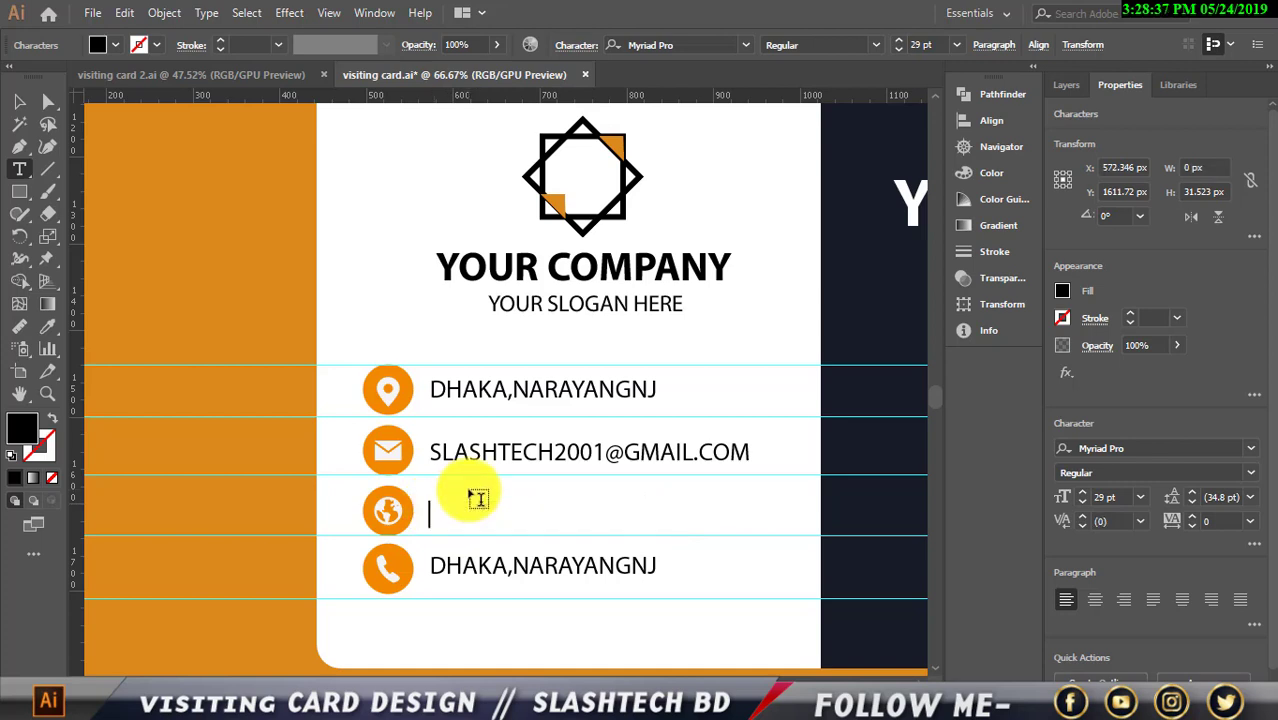
type("WWW.SLASHTECHBD.COM")
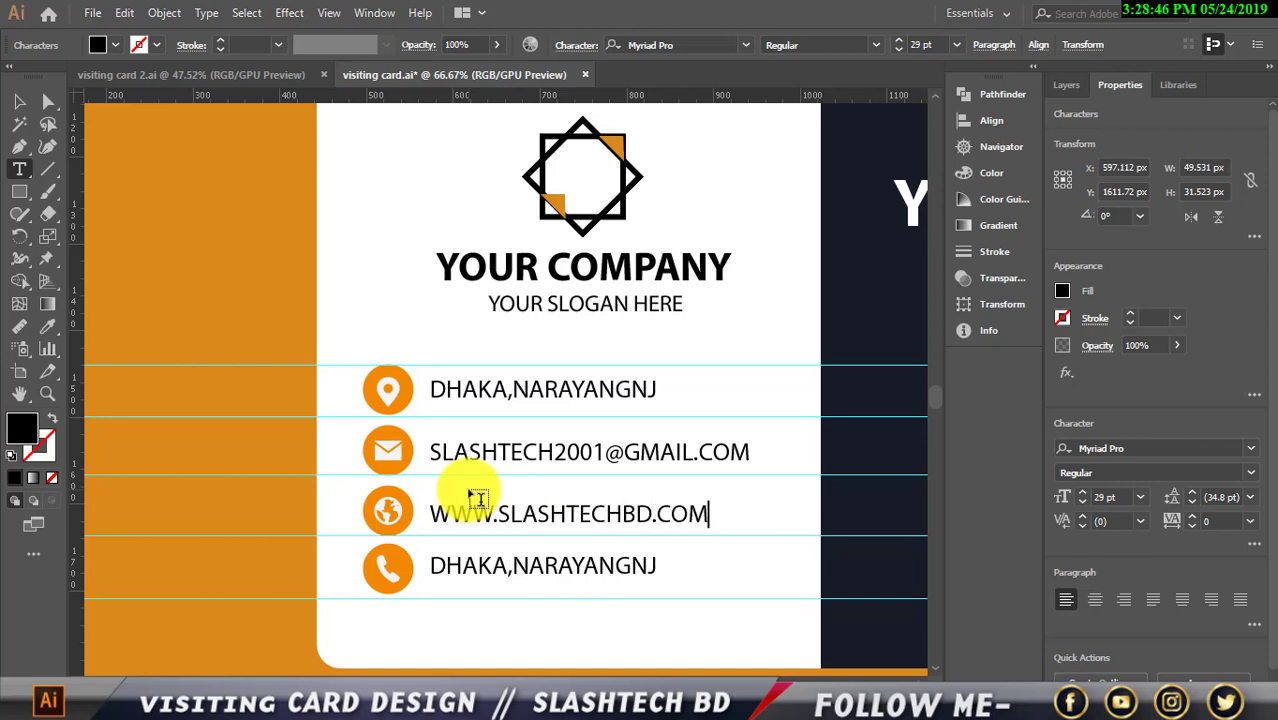
Replace the fourth-row text with the phone number and nudge it into line
left_click(491, 567)
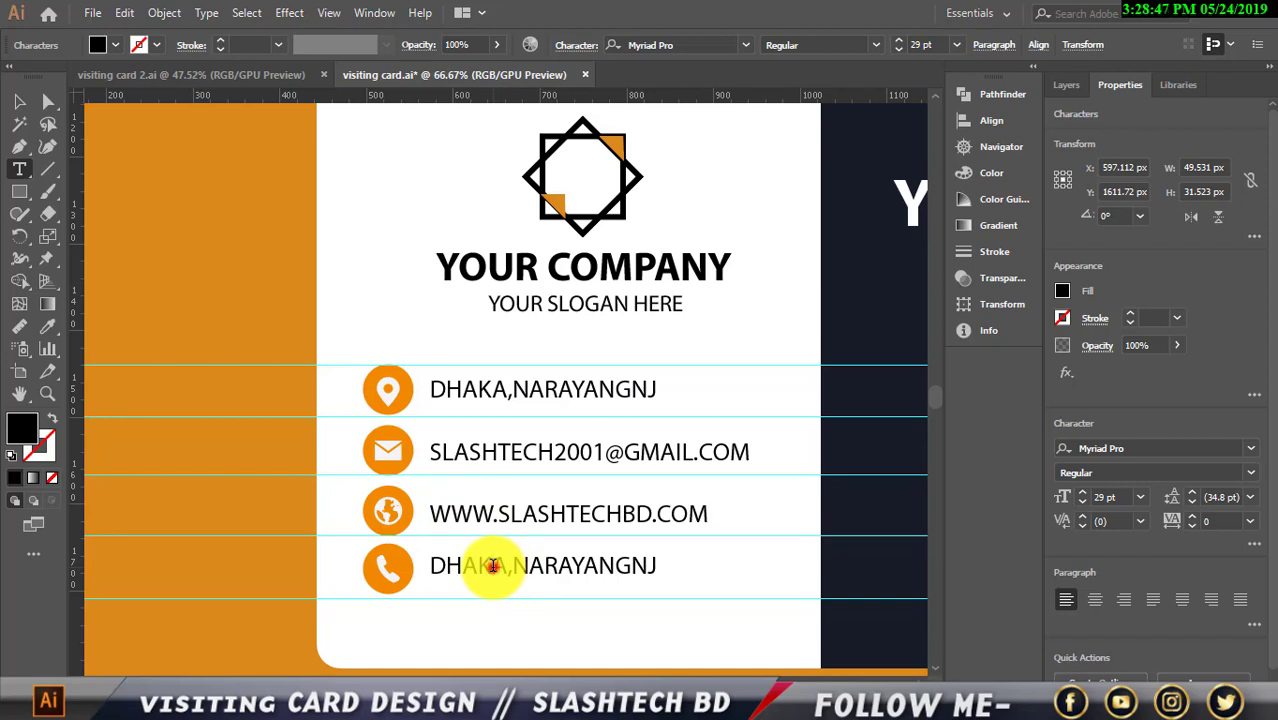
left_click_drag(657, 564, 428, 566)
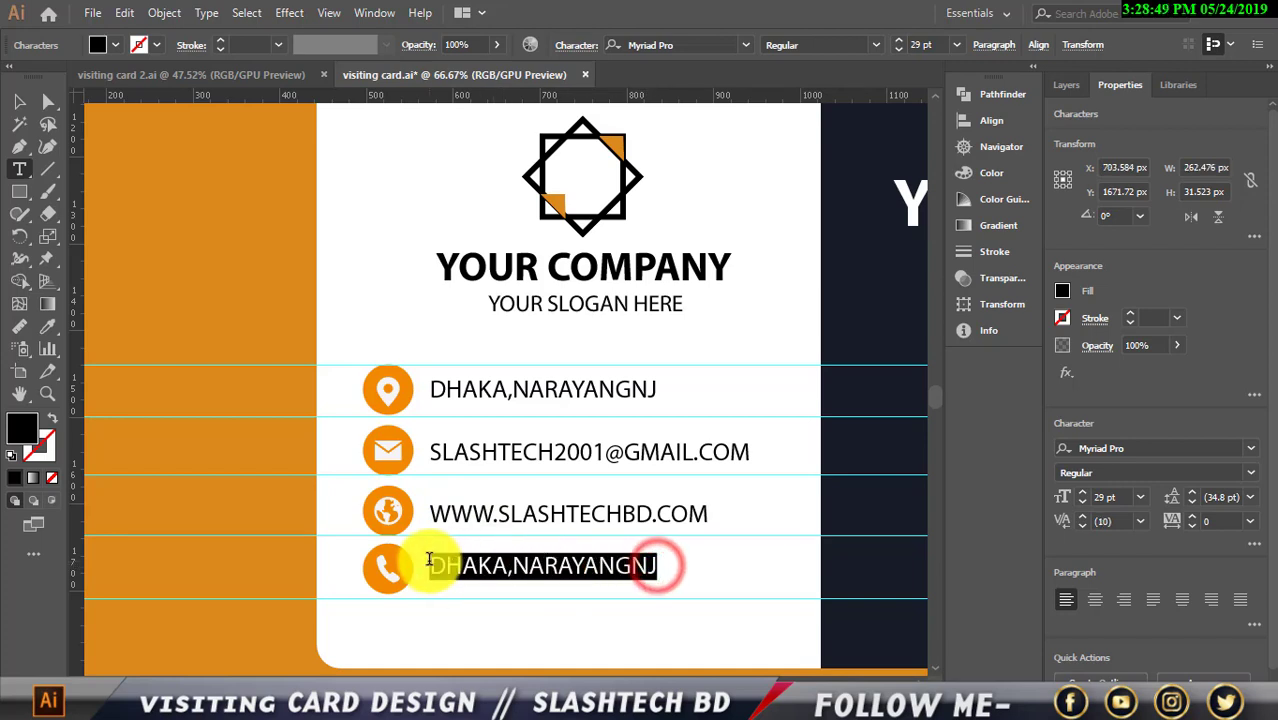
key("BackSpace")
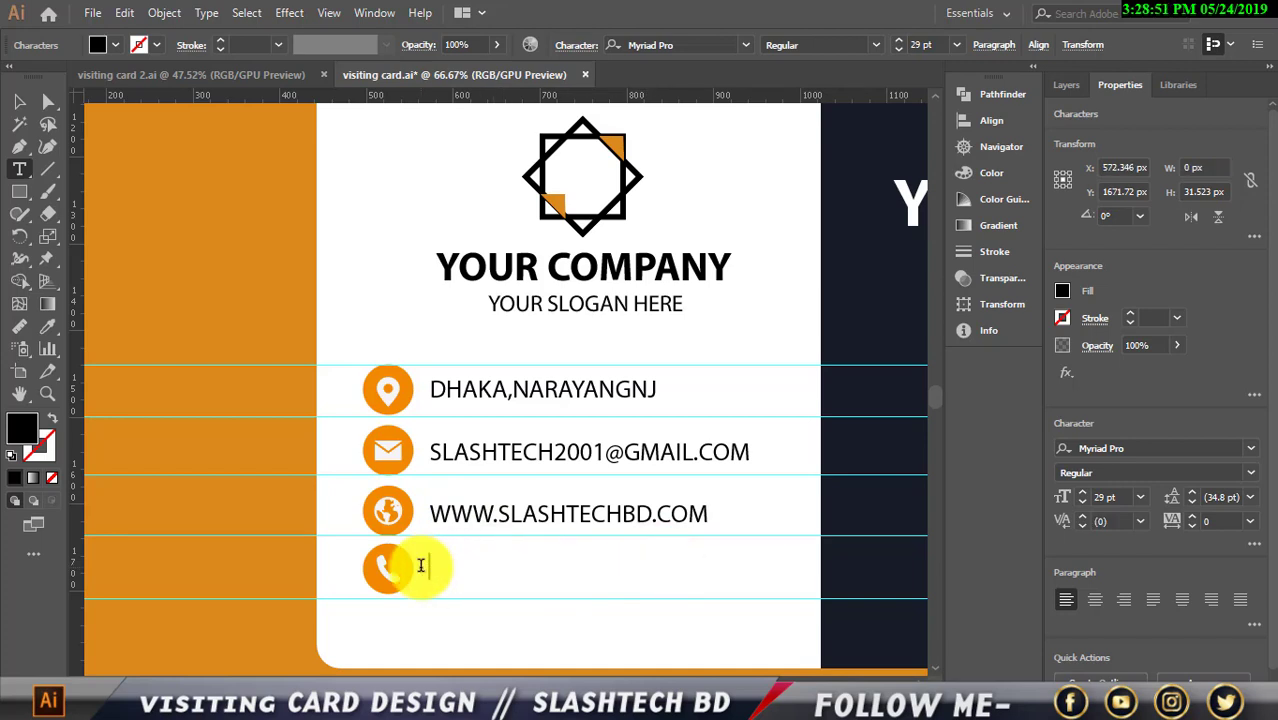
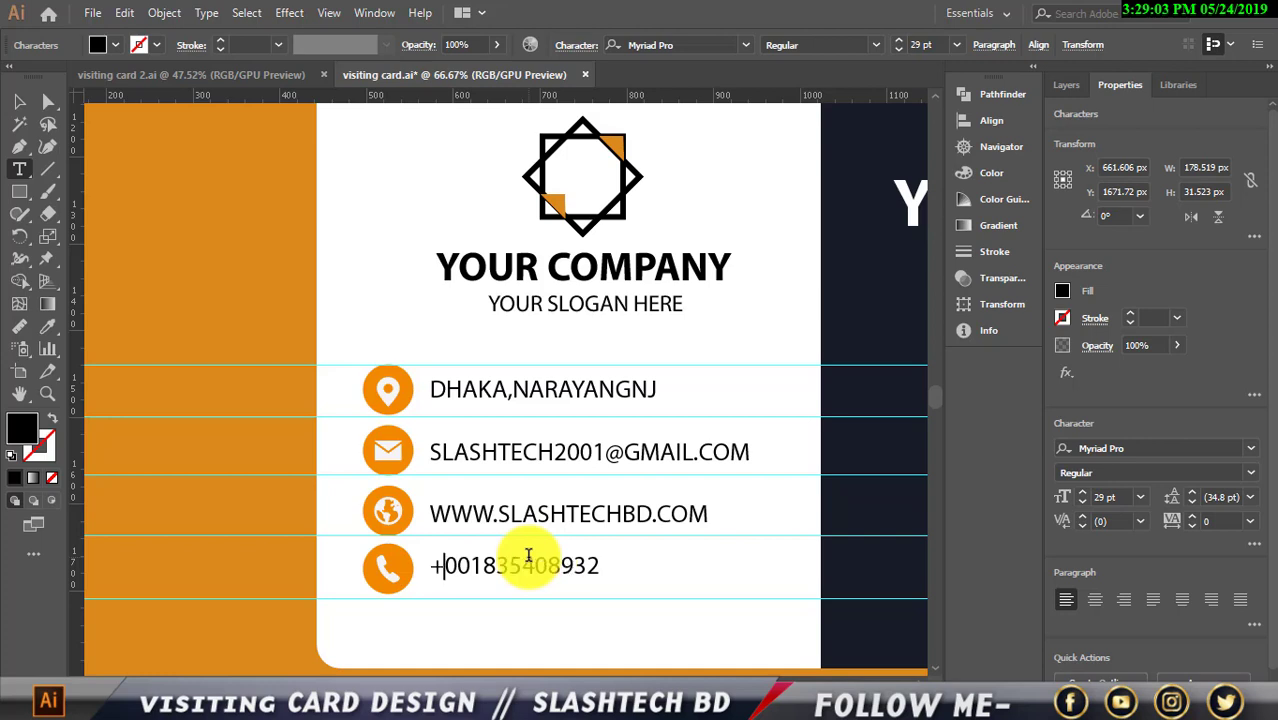
left_click(22, 107)
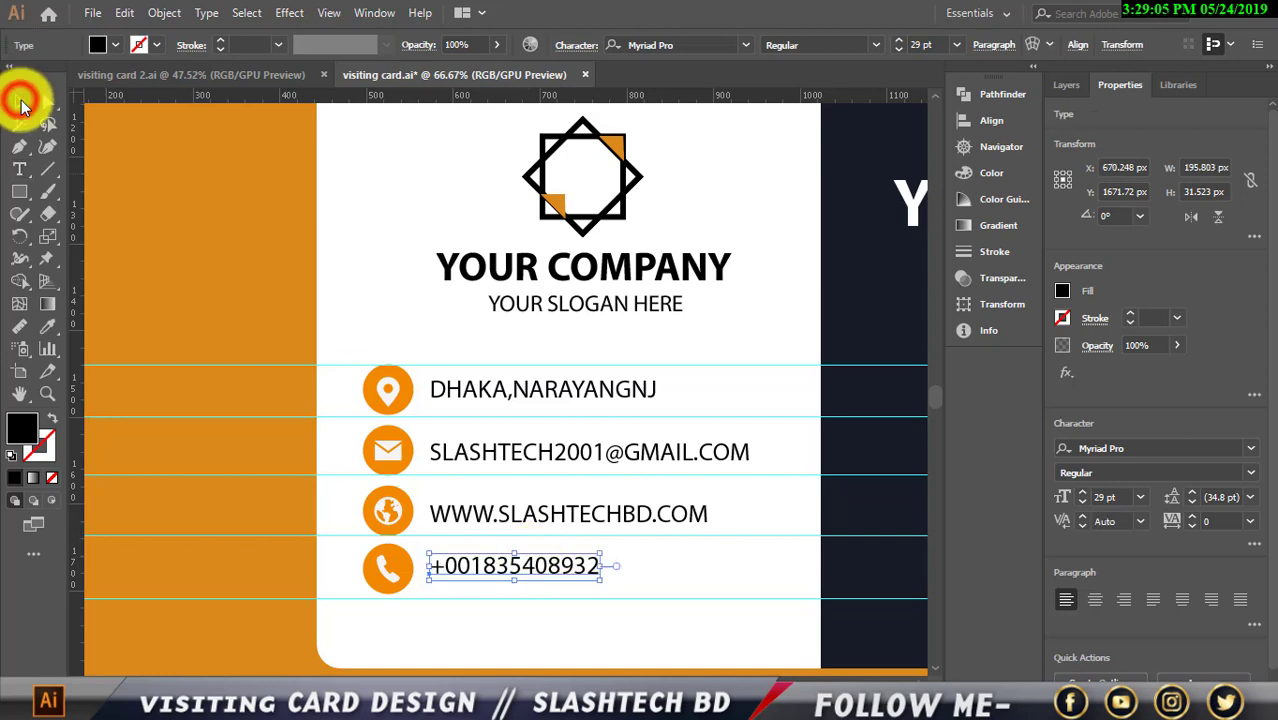
key("Right")
key("Right")
key("Right")
key("Right")
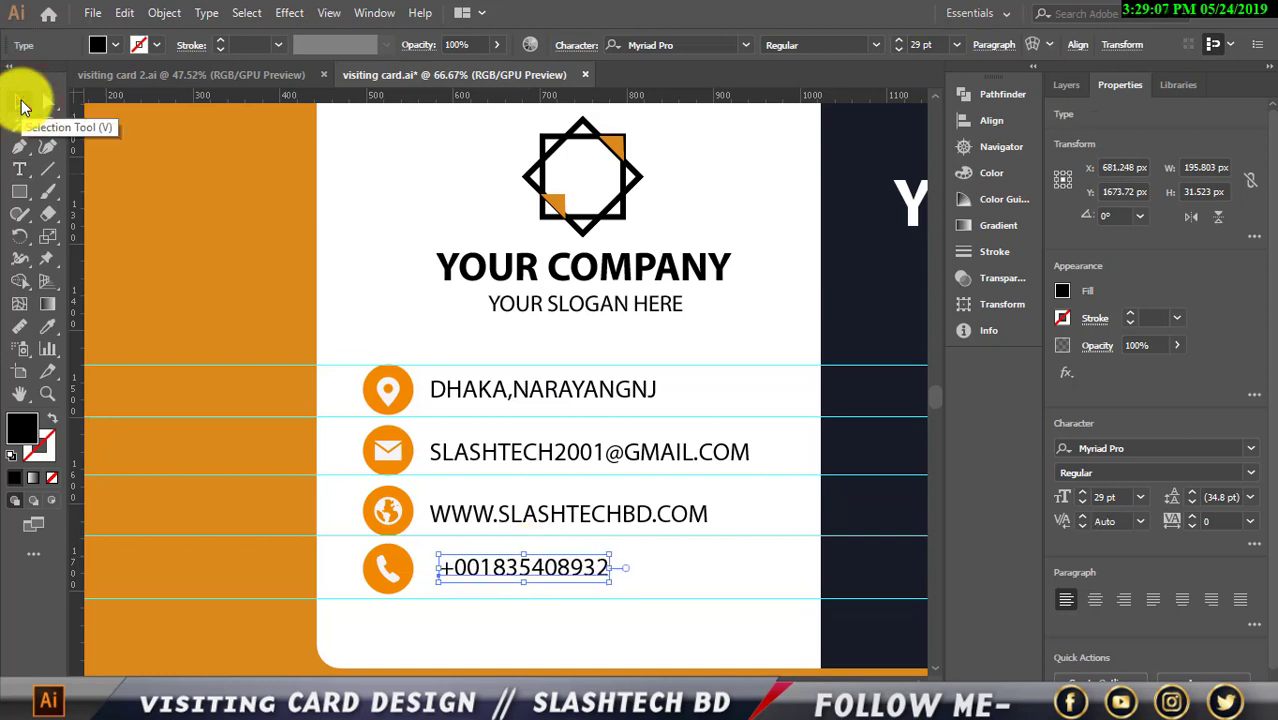
key("Left")
key("Left")
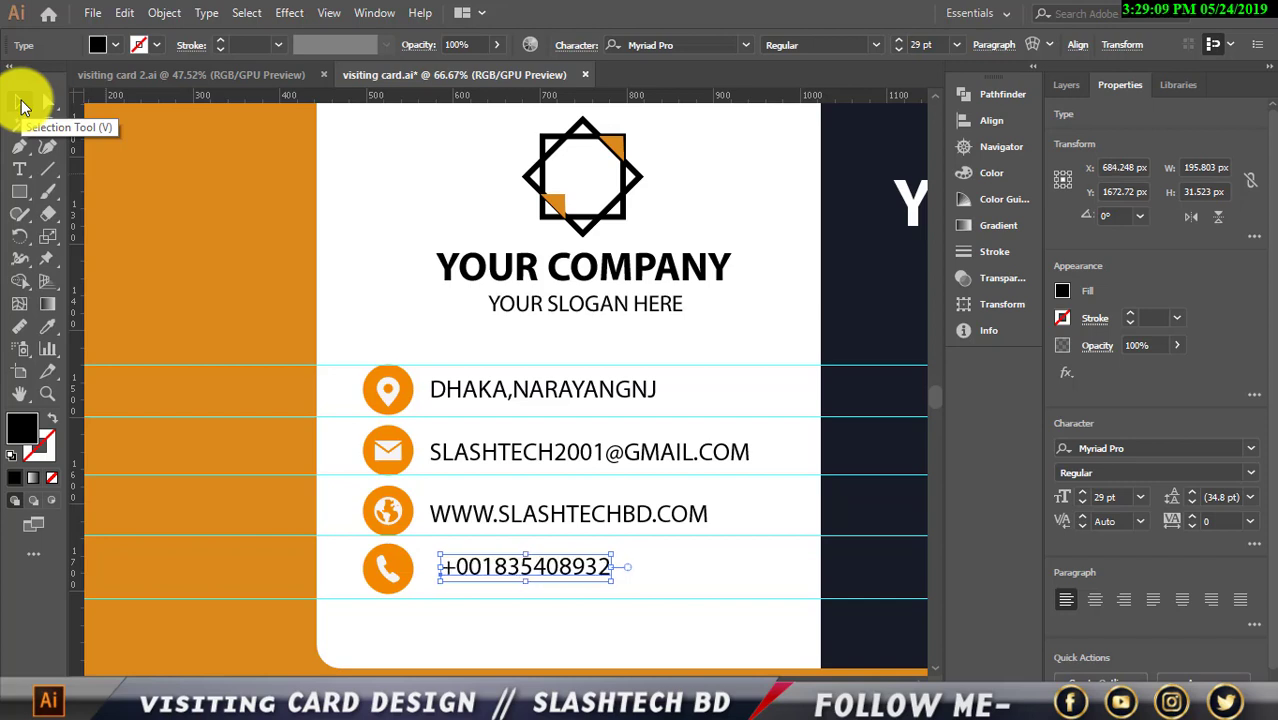
Add a vertical guide at the contact text's left edge and align the phone line to it
left_click_drag(75, 158, 426, 240)
left_click(480, 447)
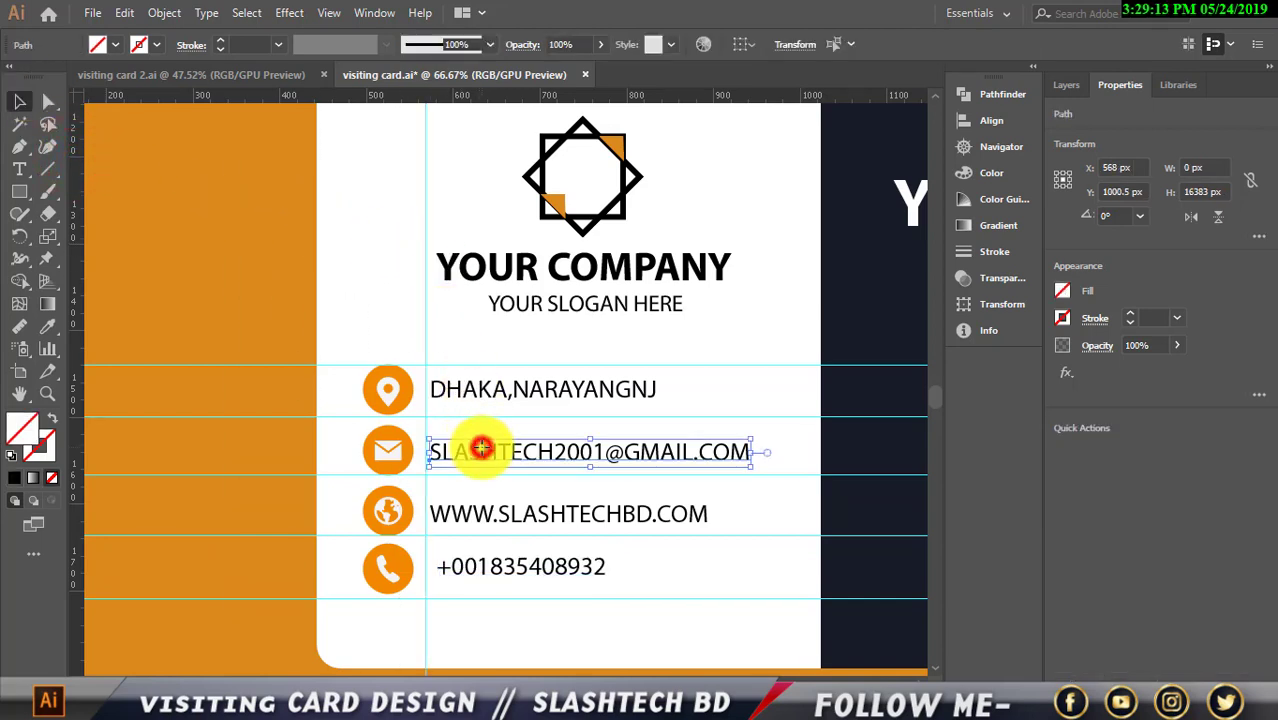
left_click(480, 388, "shift")
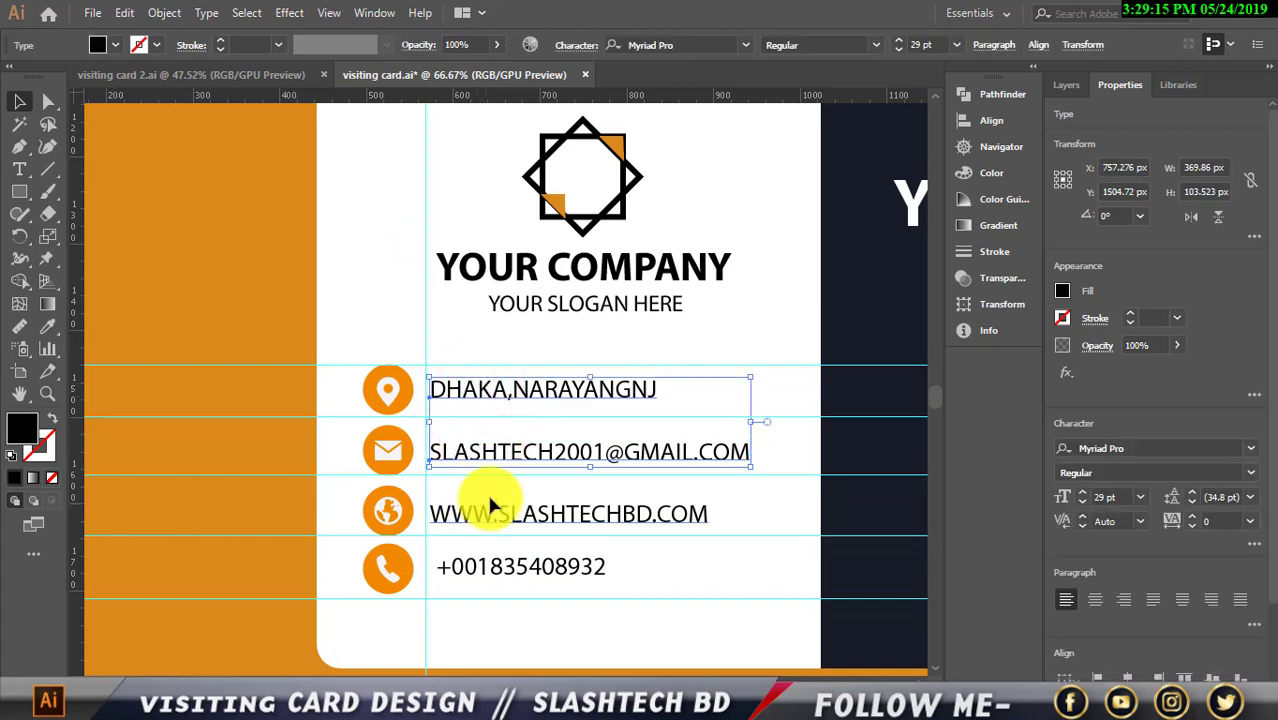
left_click(476, 515)
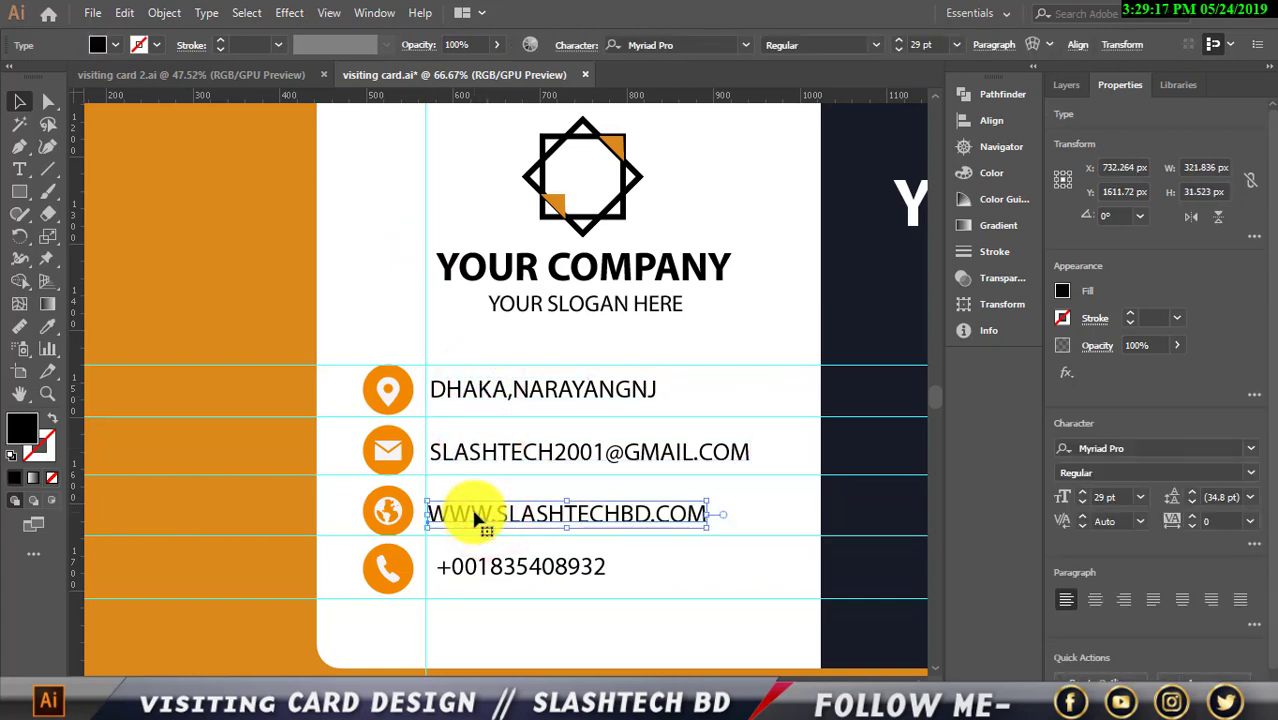
left_click(481, 565)
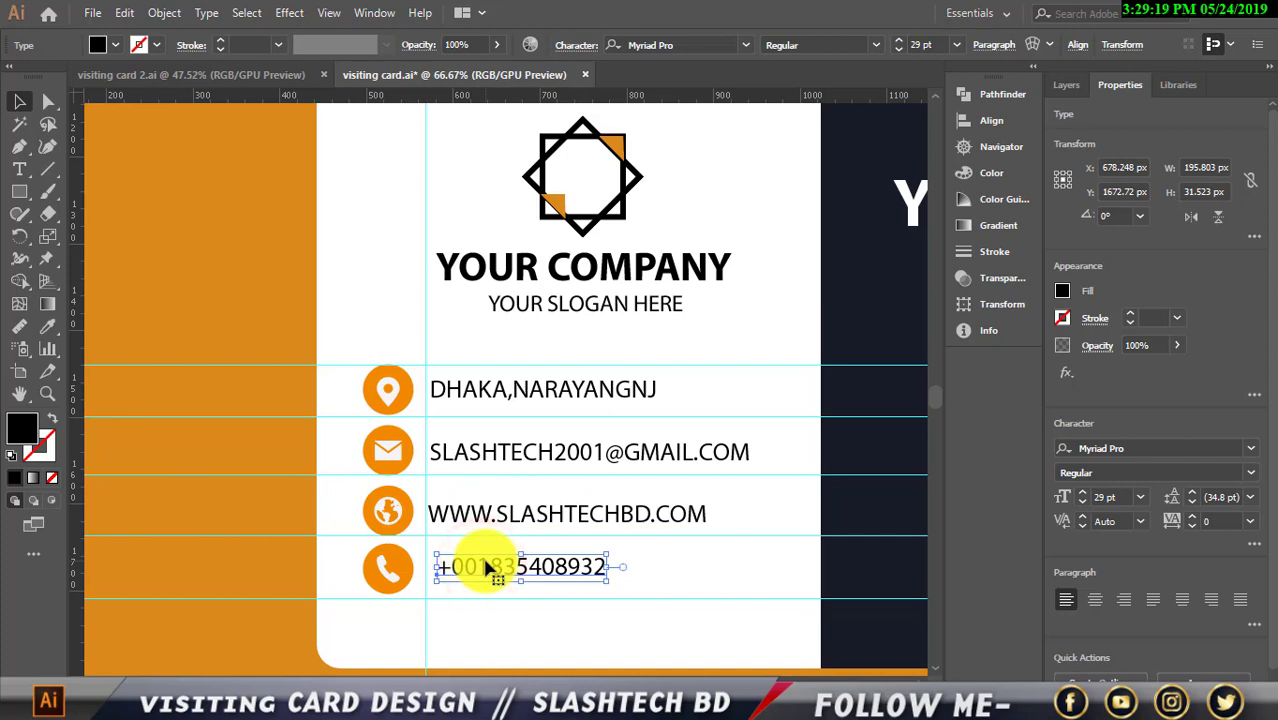
key("Left")
key("Left")
key("Left")
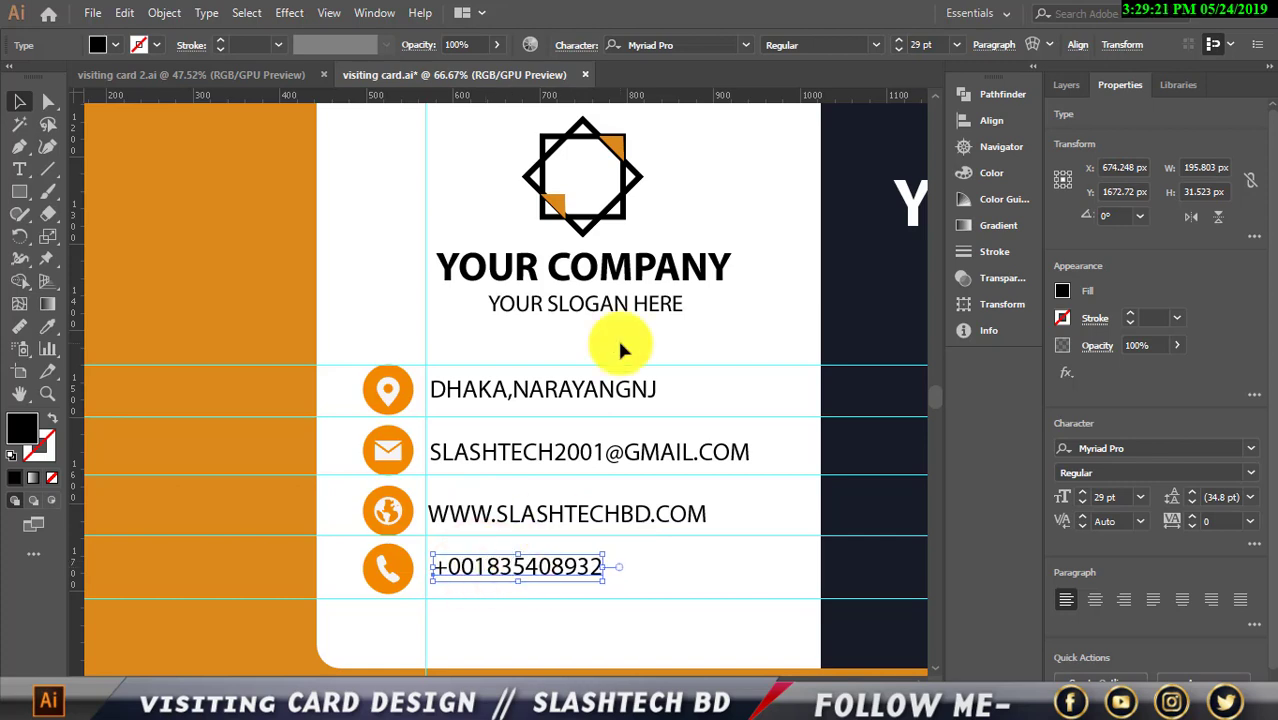
Set all four contact lines in the Source Sans Pro font
left_click(572, 392, "shift")
left_click(578, 450, "shift")
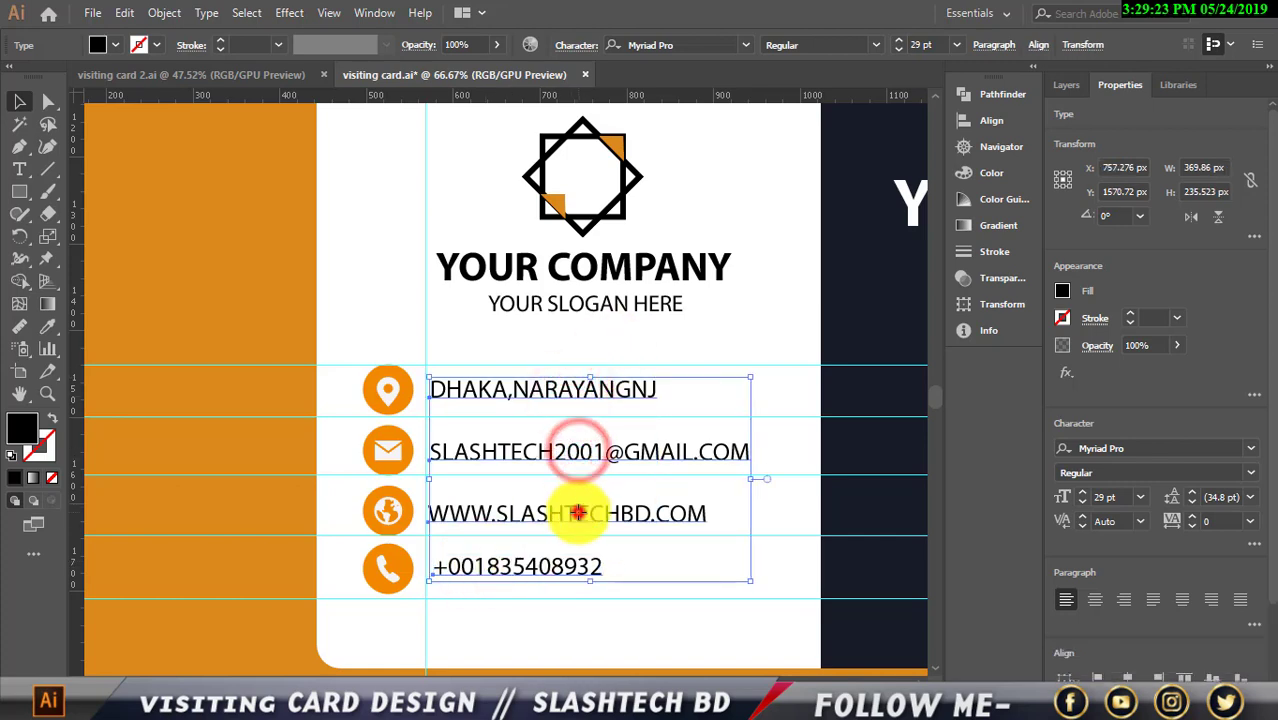
left_click(576, 513, "shift")
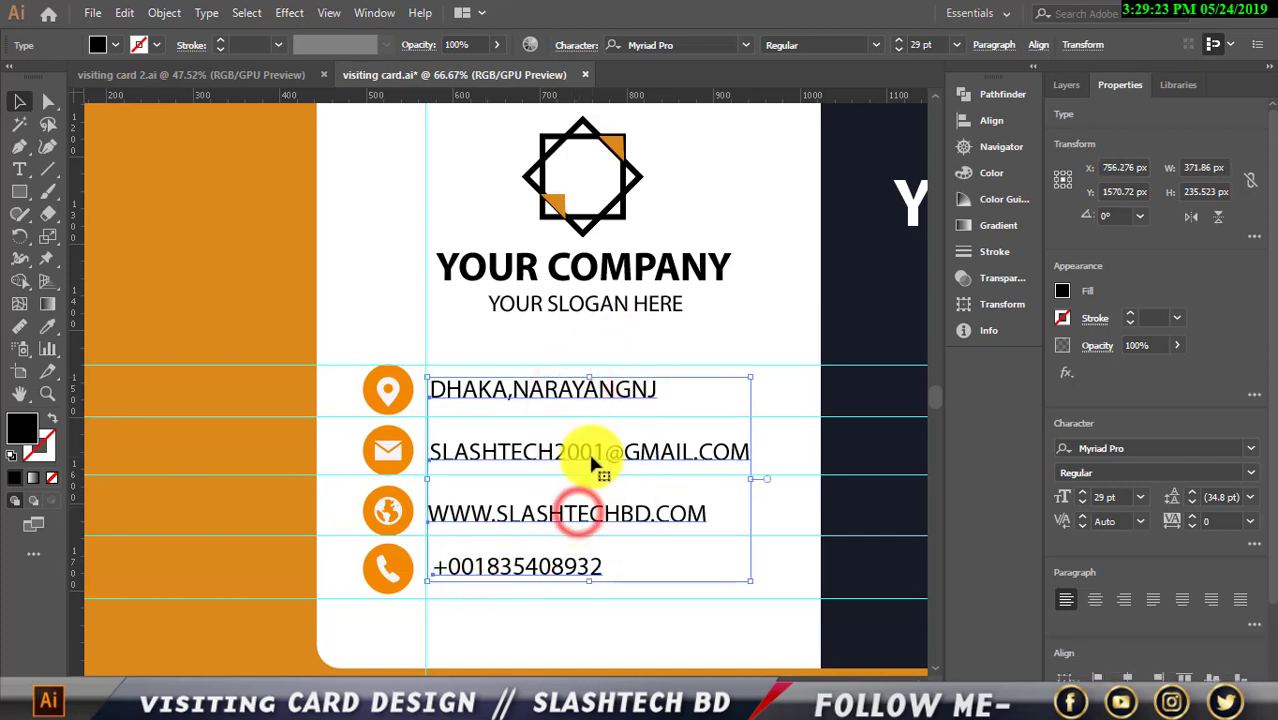
left_click(747, 47)
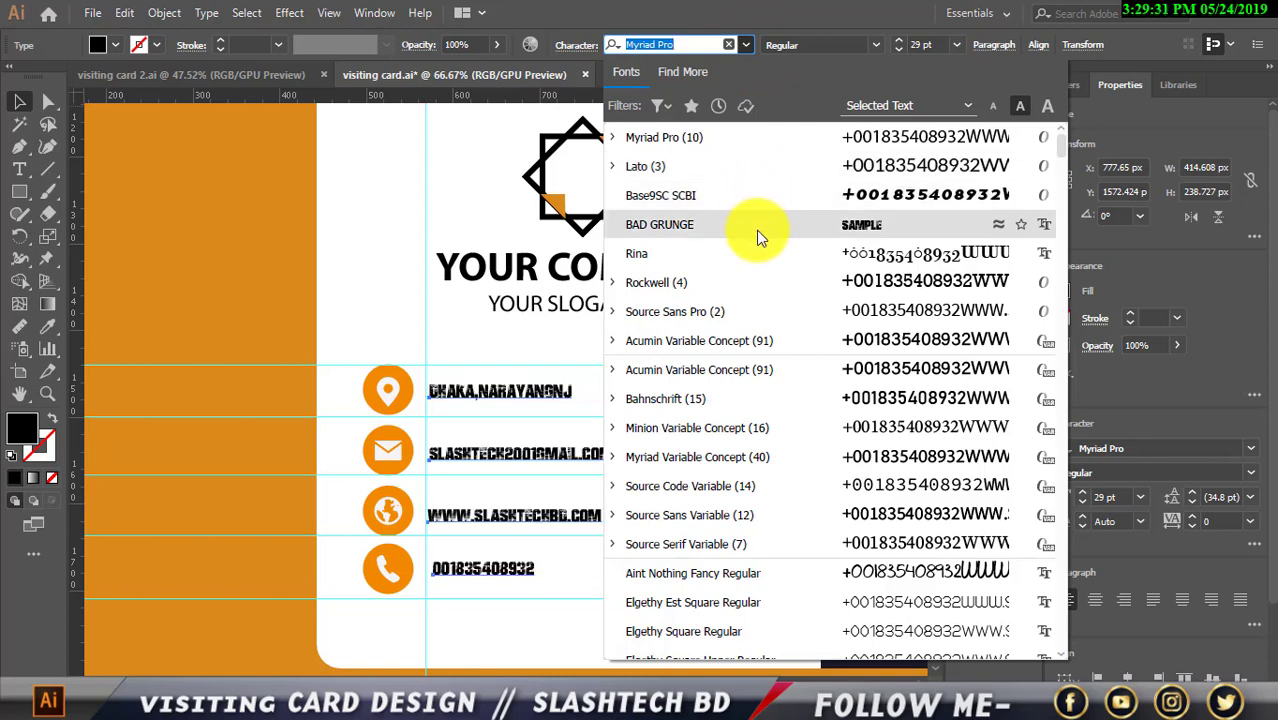
left_click(768, 318)
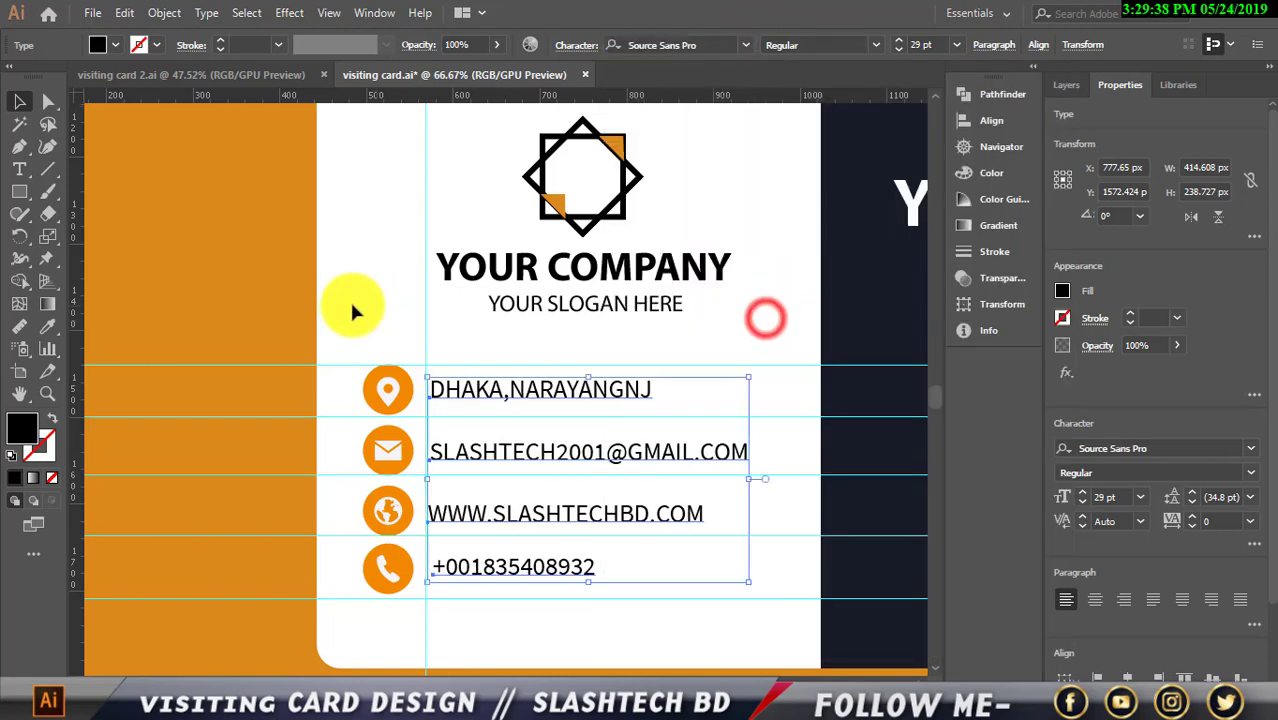
left_click(288, 298)
Delete the five horizontal guides along the contact rows
scroll(291, 298, "down", 1)
scroll(297, 311, "down", 2)
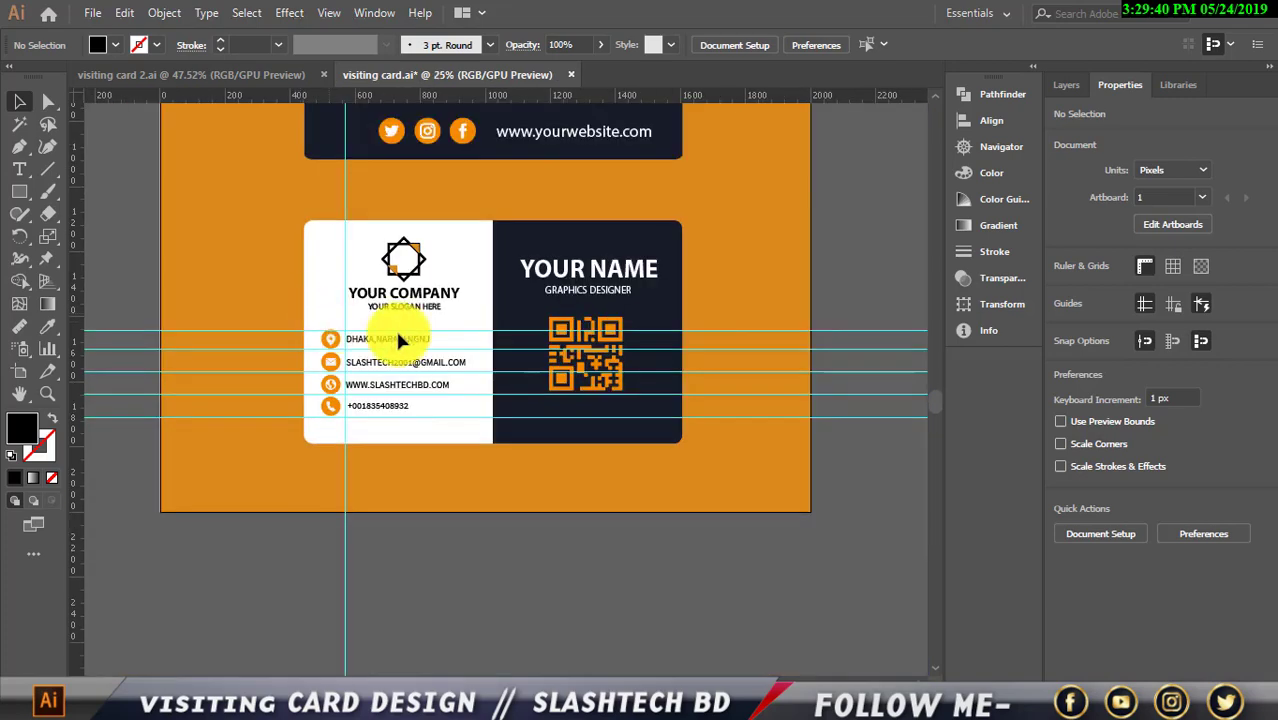
scroll(370, 417, "up", 1)
left_click(208, 287)
left_click_drag(208, 320, 204, 446)
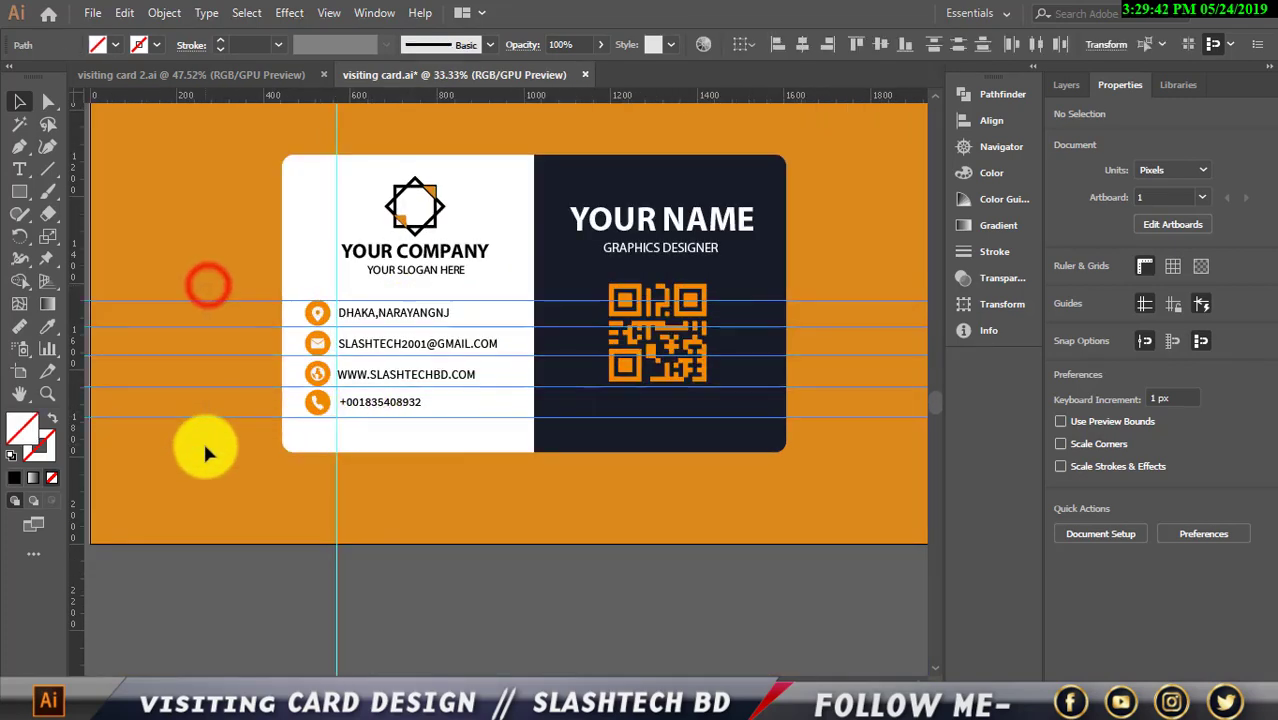
key("Delete")
left_click(255, 520)
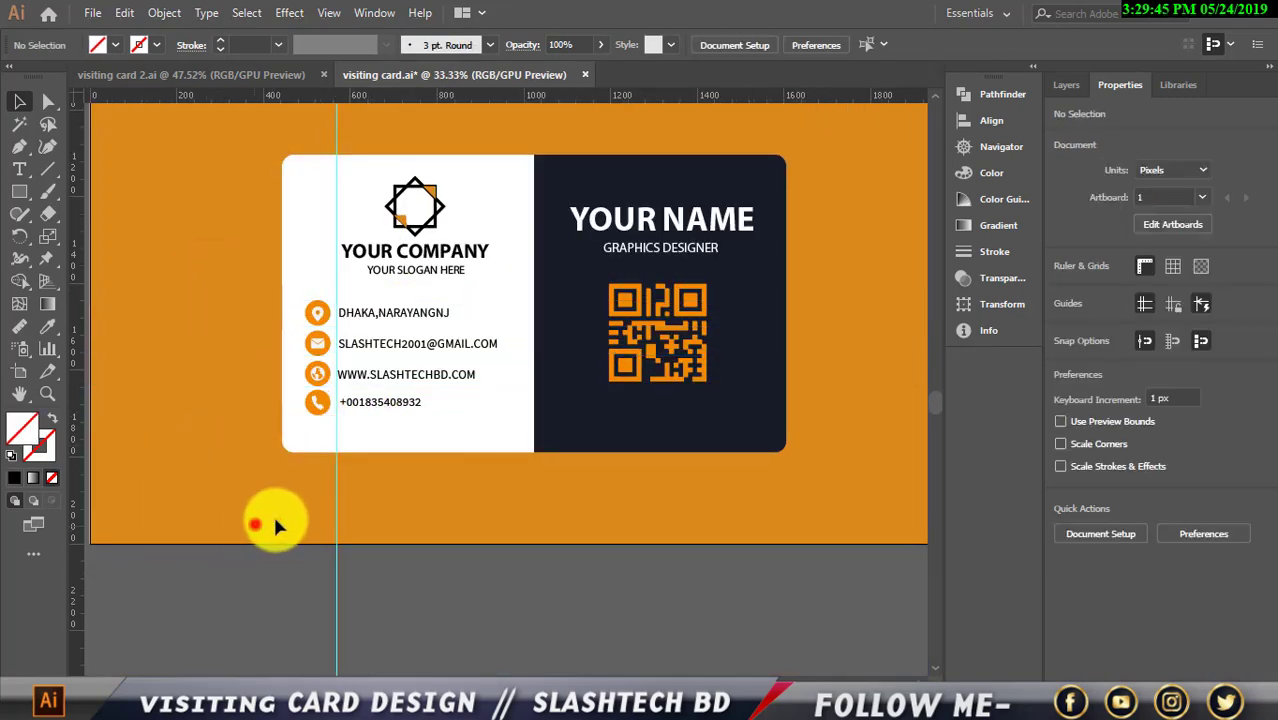
Group the contact icons and lines and nudge them slightly right
scroll(412, 510, "up", 2)
scroll(480, 493, "up", 2)
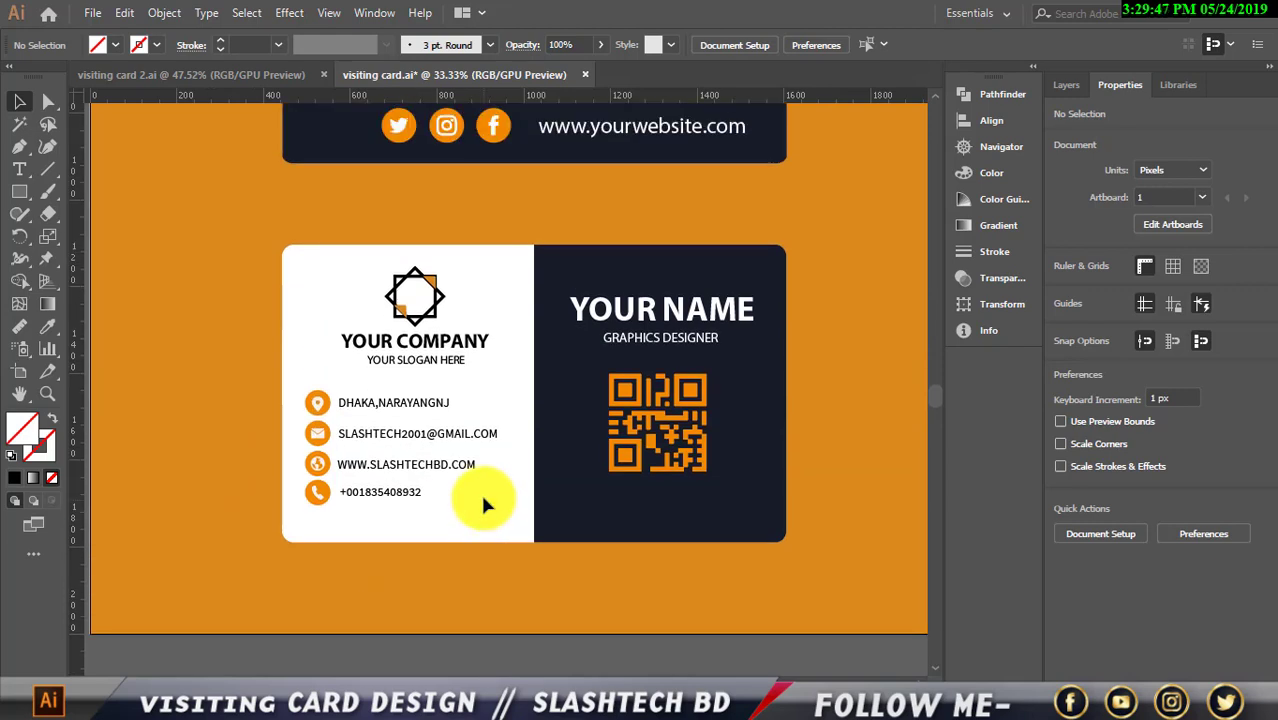
left_click_drag(296, 378, 469, 503)
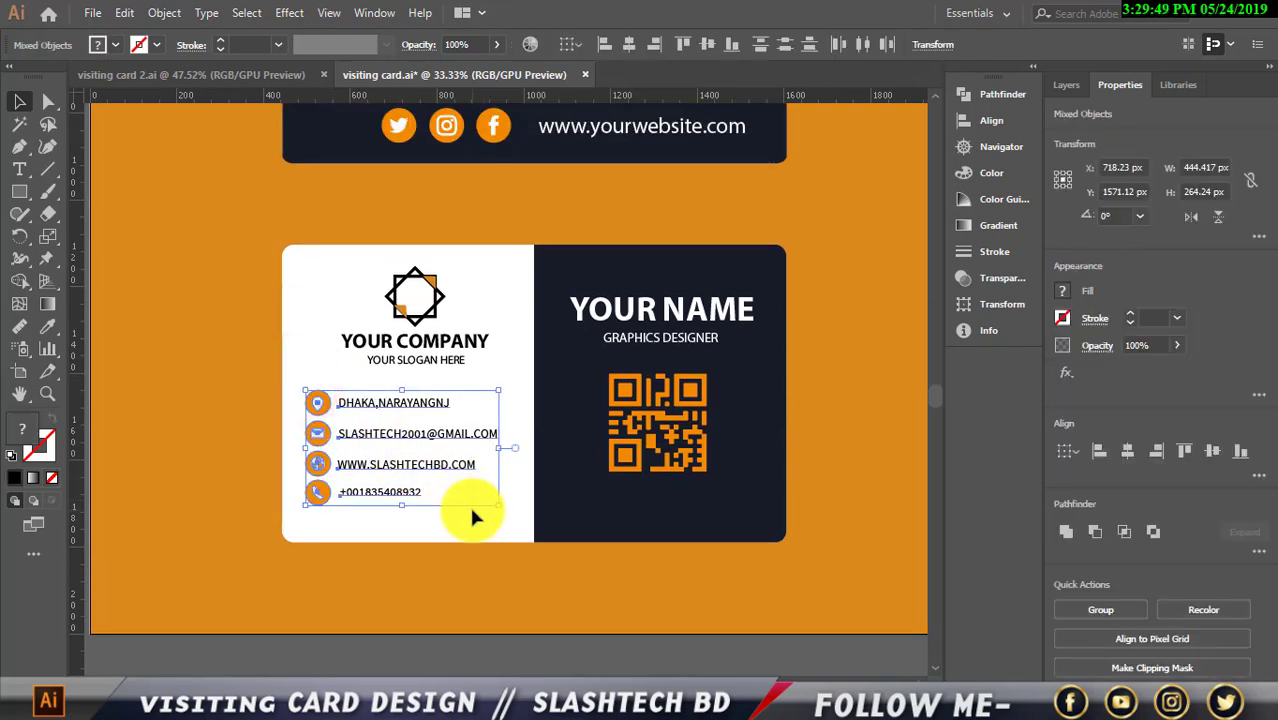
key("Right")
key("Right")
key("Right")
key("Right")
key("Right")
key("Right")
key("Right")
key("Right")
key("Right")
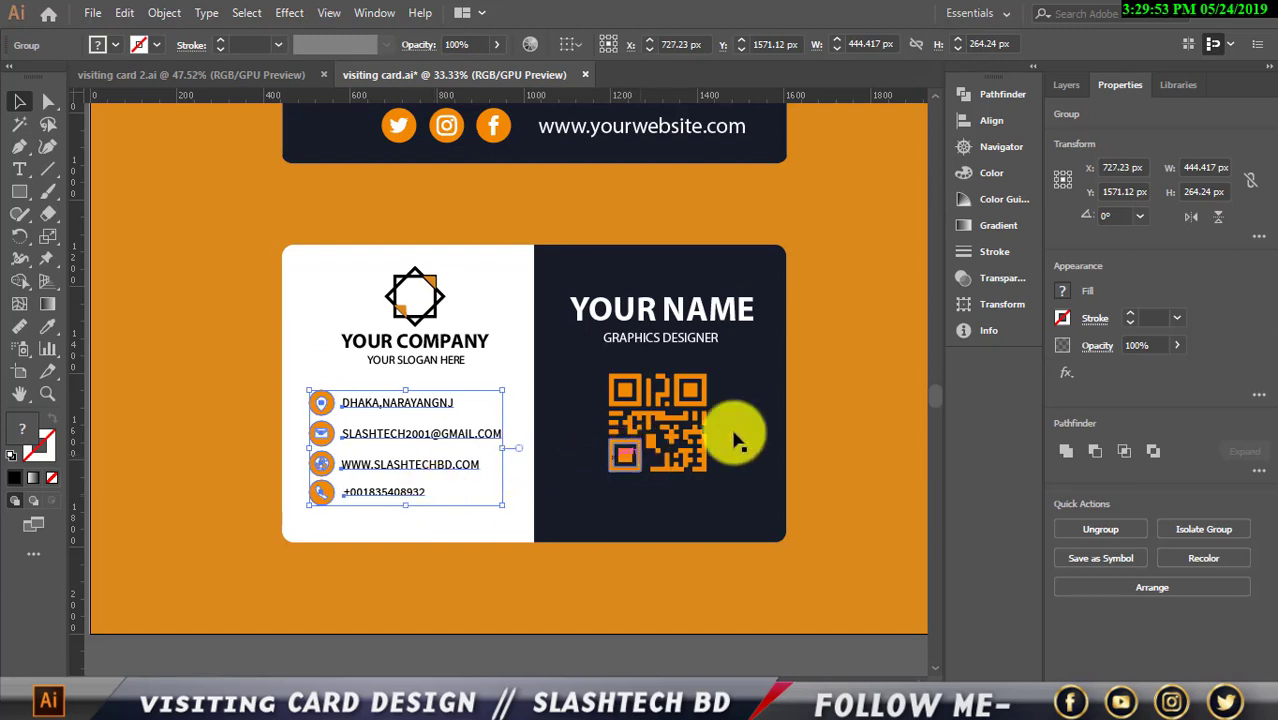
left_click(860, 485)
Zoom out and marquee-select the card's objects to check the finished layout
scroll(841, 399, "down", 1)
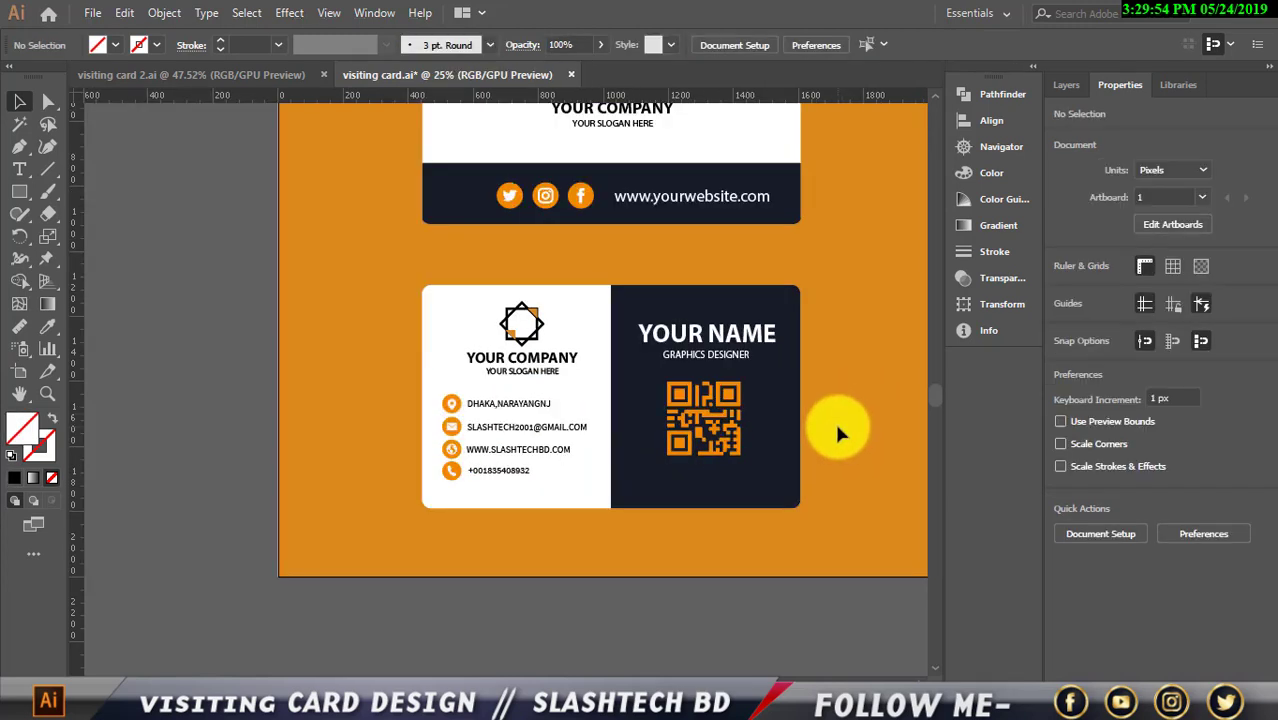
scroll(834, 420, "up", 3)
scroll(832, 436, "down", 1)
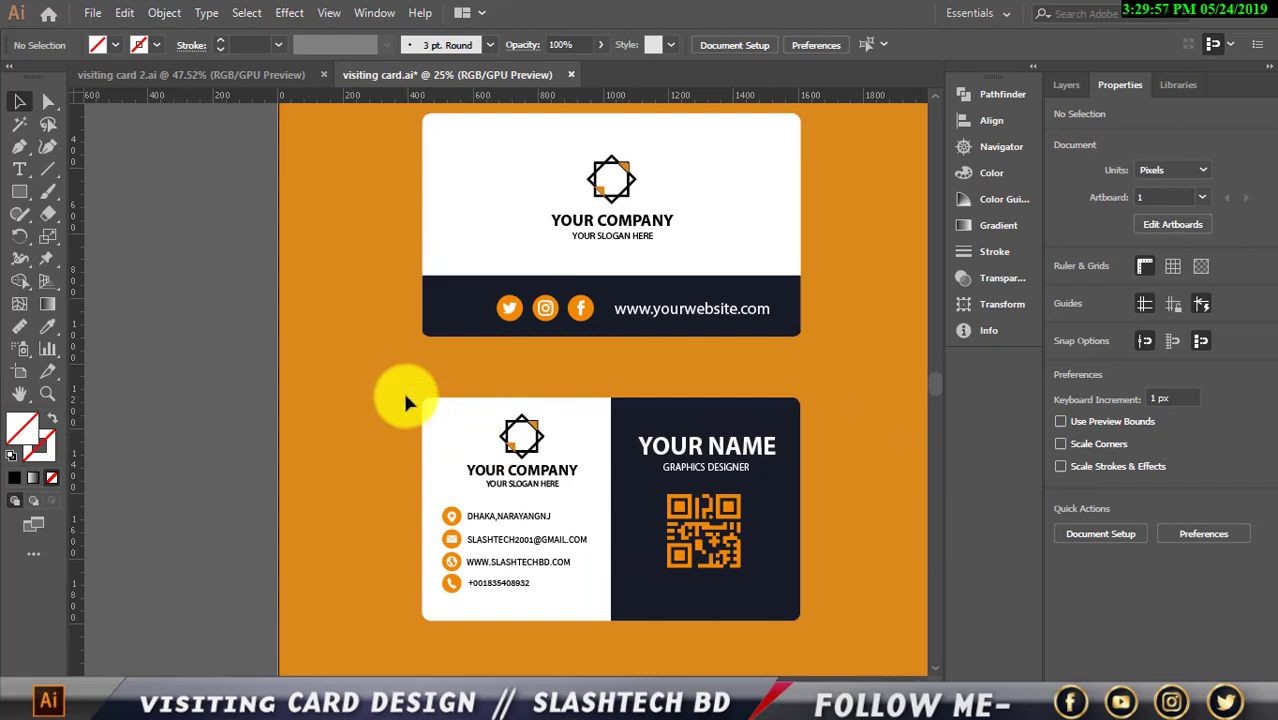
left_click_drag(402, 391, 845, 662)
left_click(872, 555)
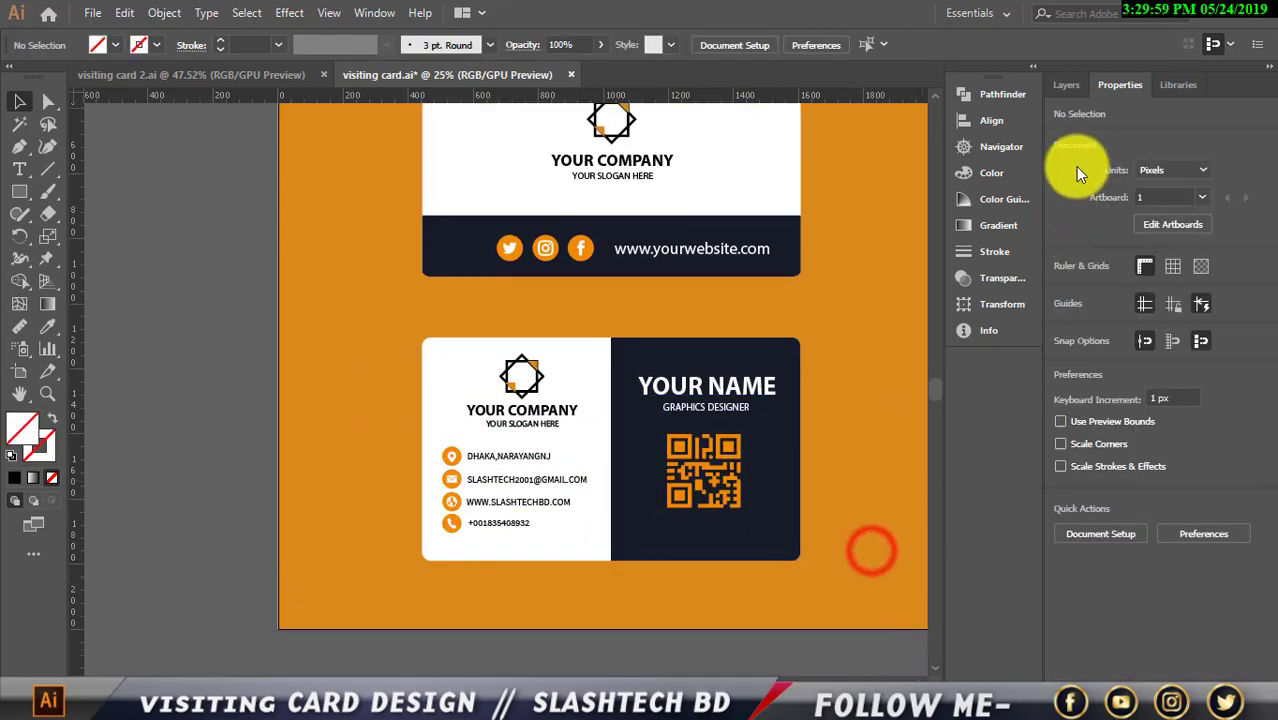